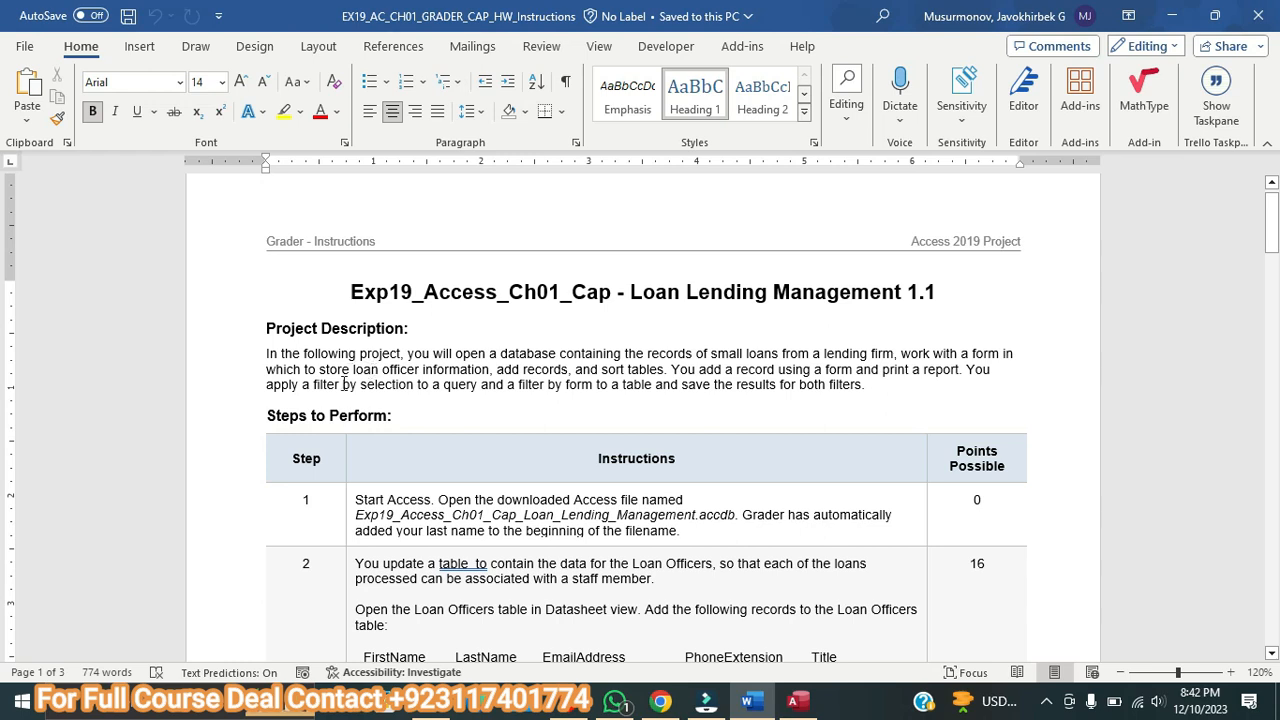
Highlight the Project Description paragraph in yellow in the instructions document.
{"action": "scroll", "coordinate": [321, 374], "scroll_direction": "down", "scroll_amount": 3}
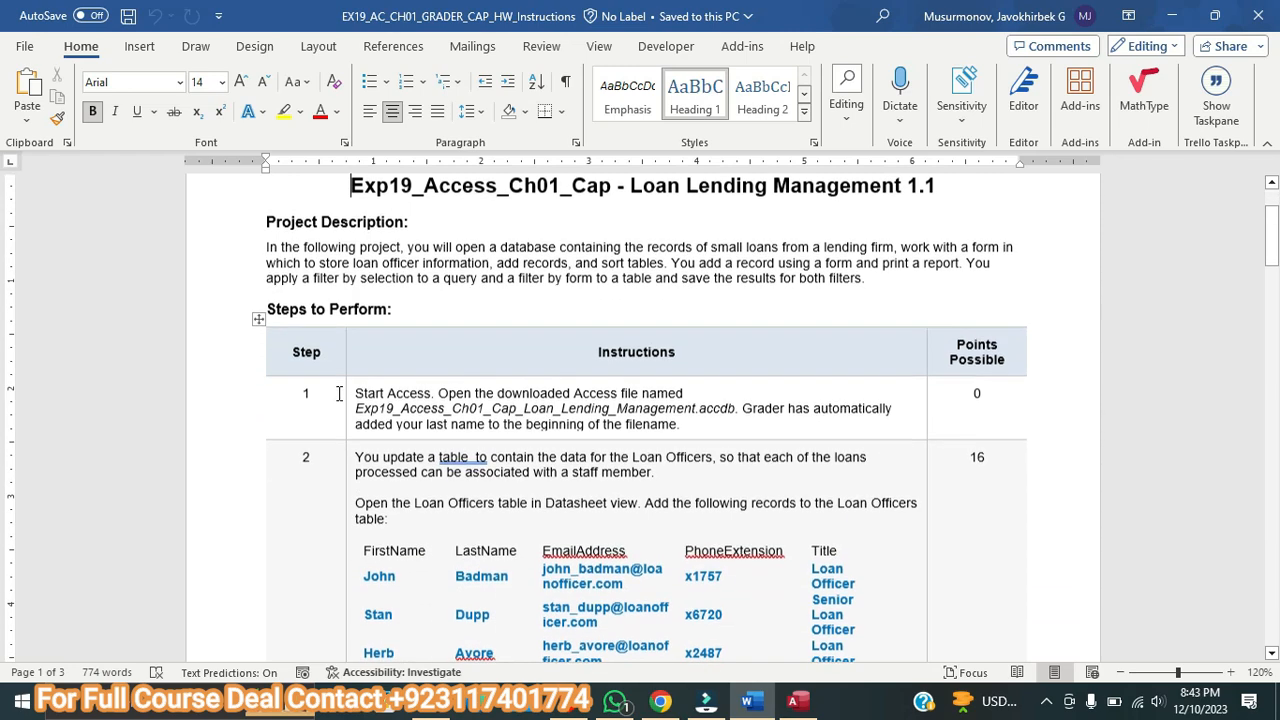
{"action": "scroll", "coordinate": [338, 383], "scroll_direction": "up", "scroll_amount": 2}
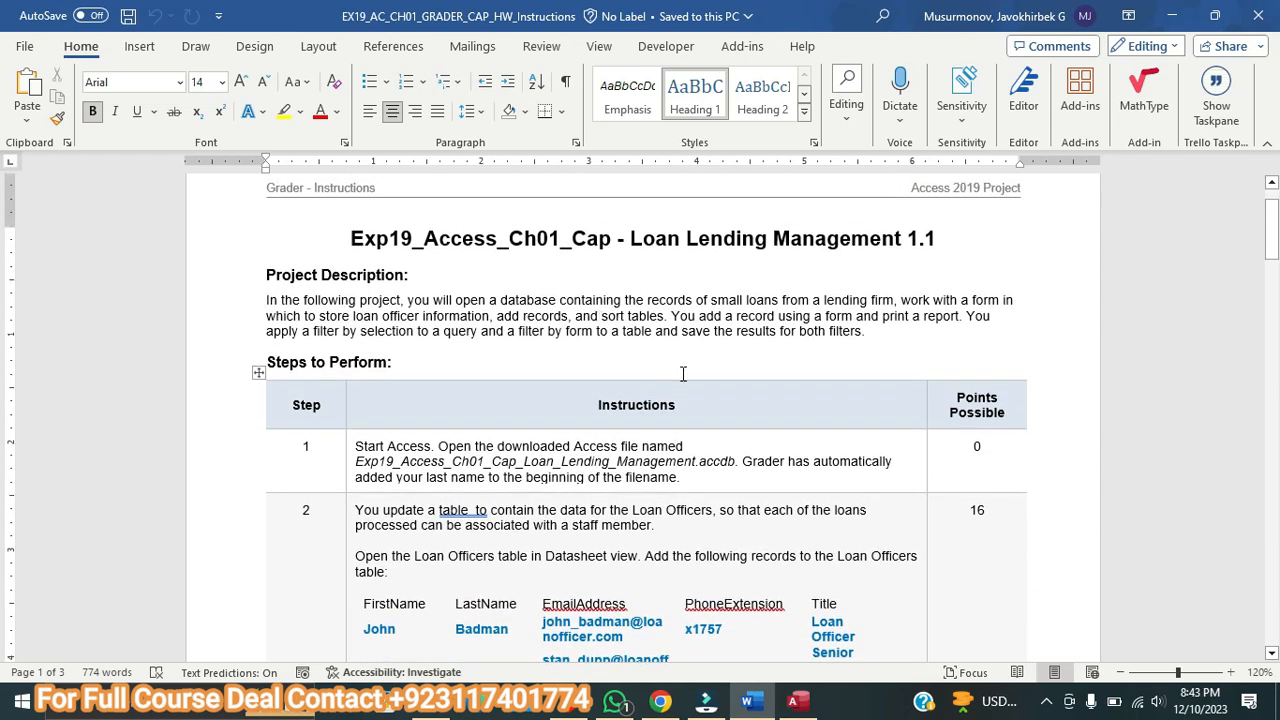
{"action": "triple_click", "coordinate": [877, 335]}
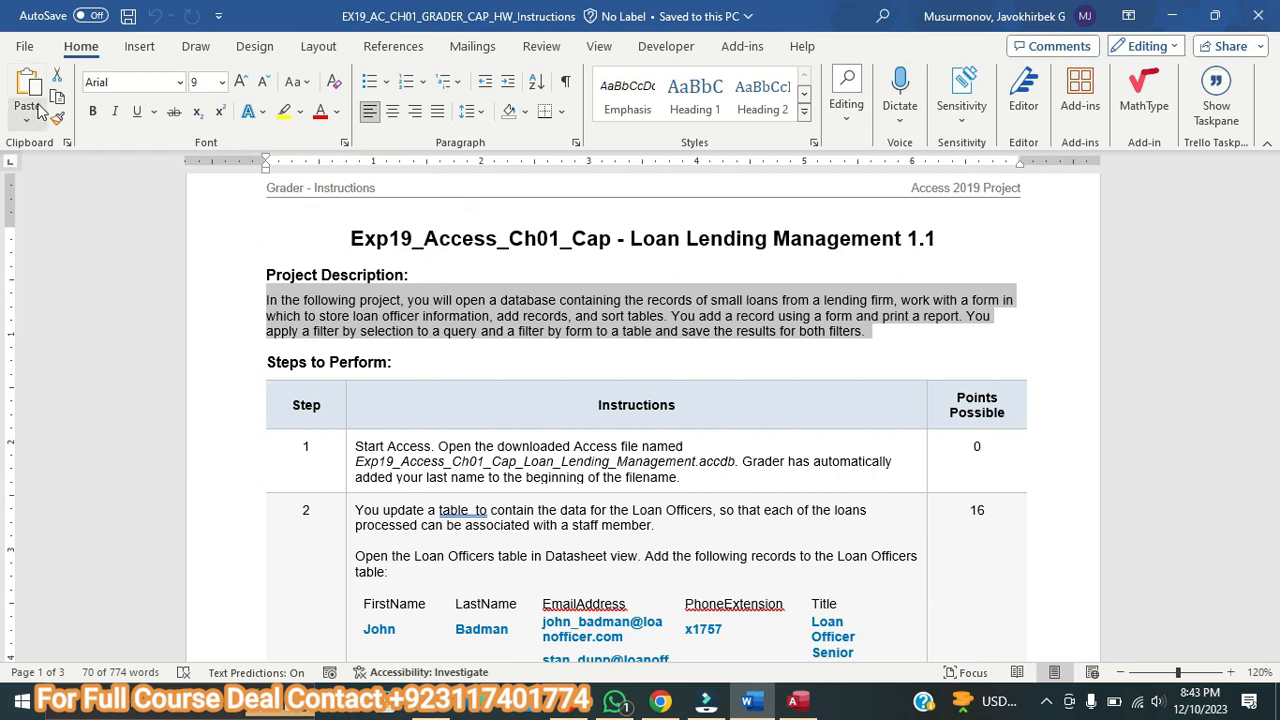
{"action": "left_click", "coordinate": [284, 111]}
Highlight the step 1 instruction in yellow, and switch to Access to check that the Loan Lending Management database is open.
{"action": "scroll", "coordinate": [518, 350], "scroll_direction": "down", "scroll_amount": 1}
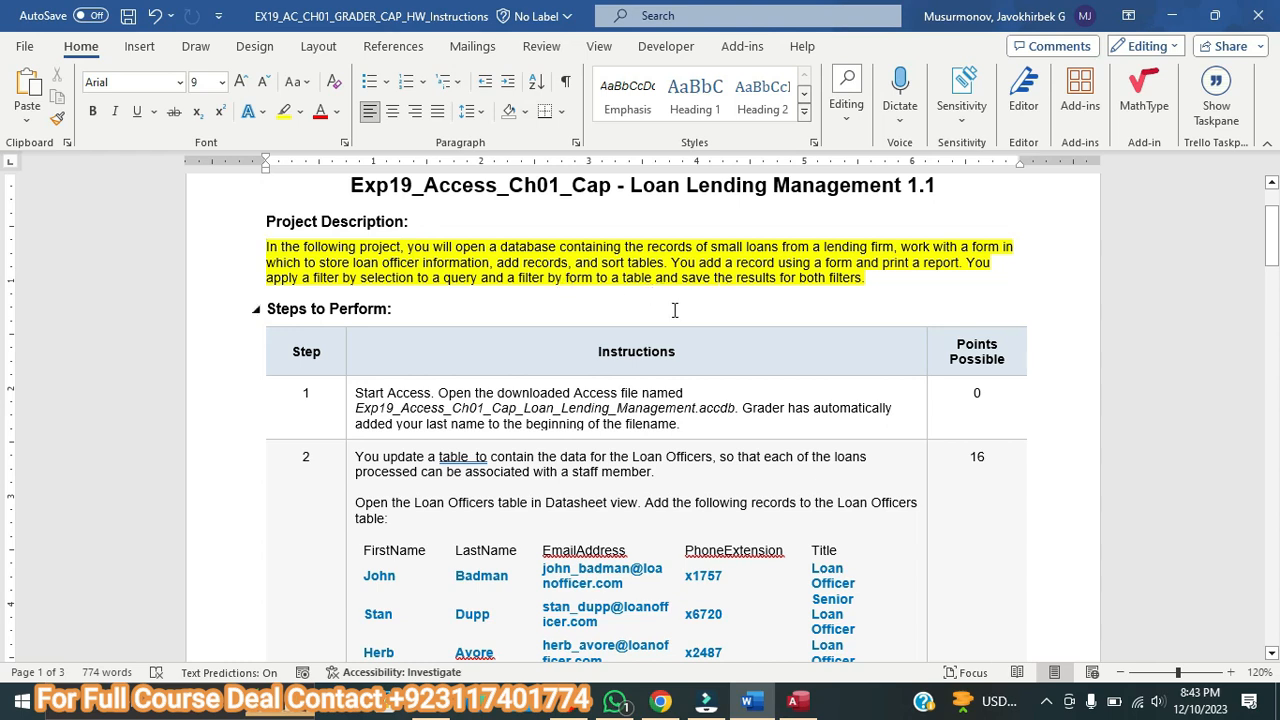
{"action": "scroll", "coordinate": [666, 300], "scroll_direction": "down", "scroll_amount": 1}
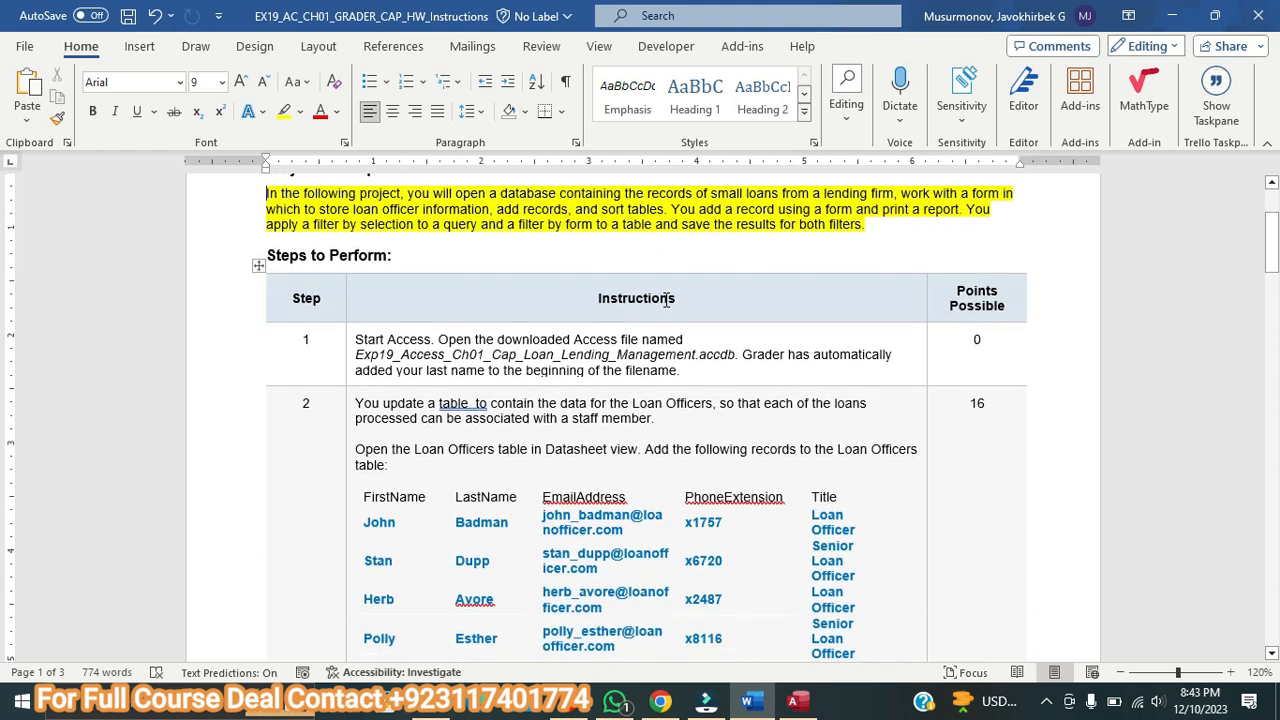
{"action": "triple_click", "coordinate": [694, 368]}
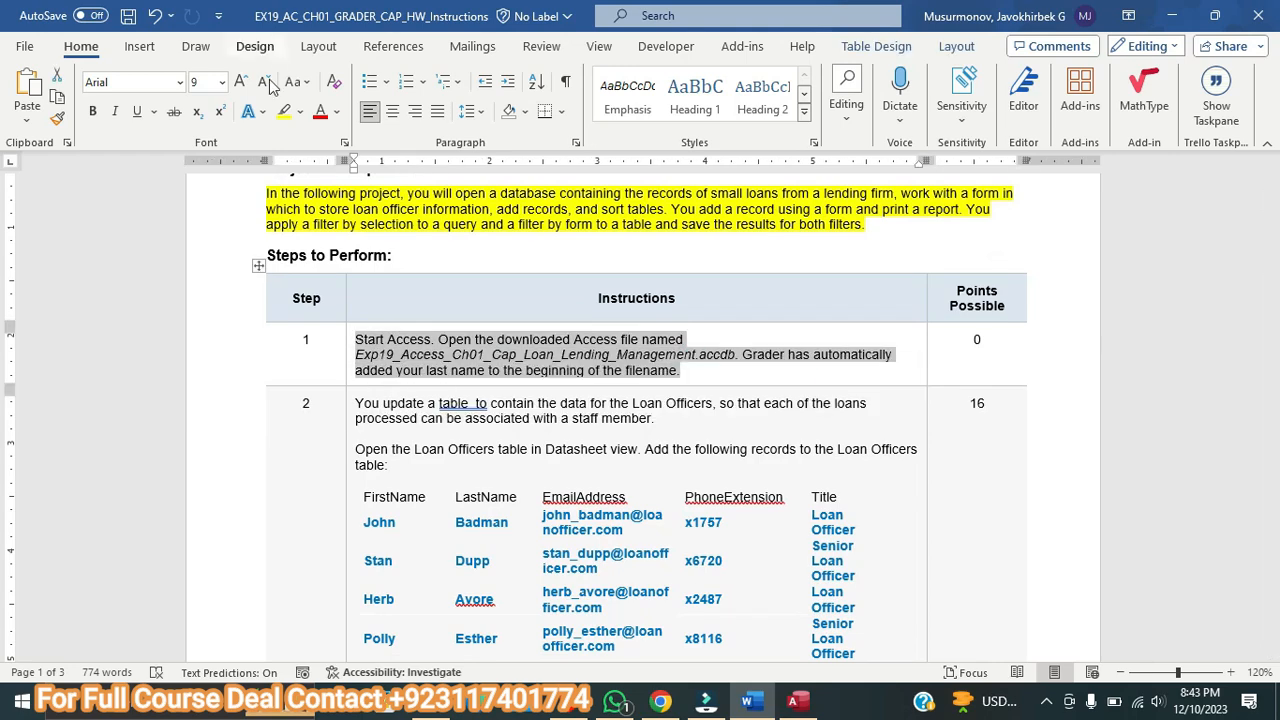
{"action": "left_click", "coordinate": [284, 111]}
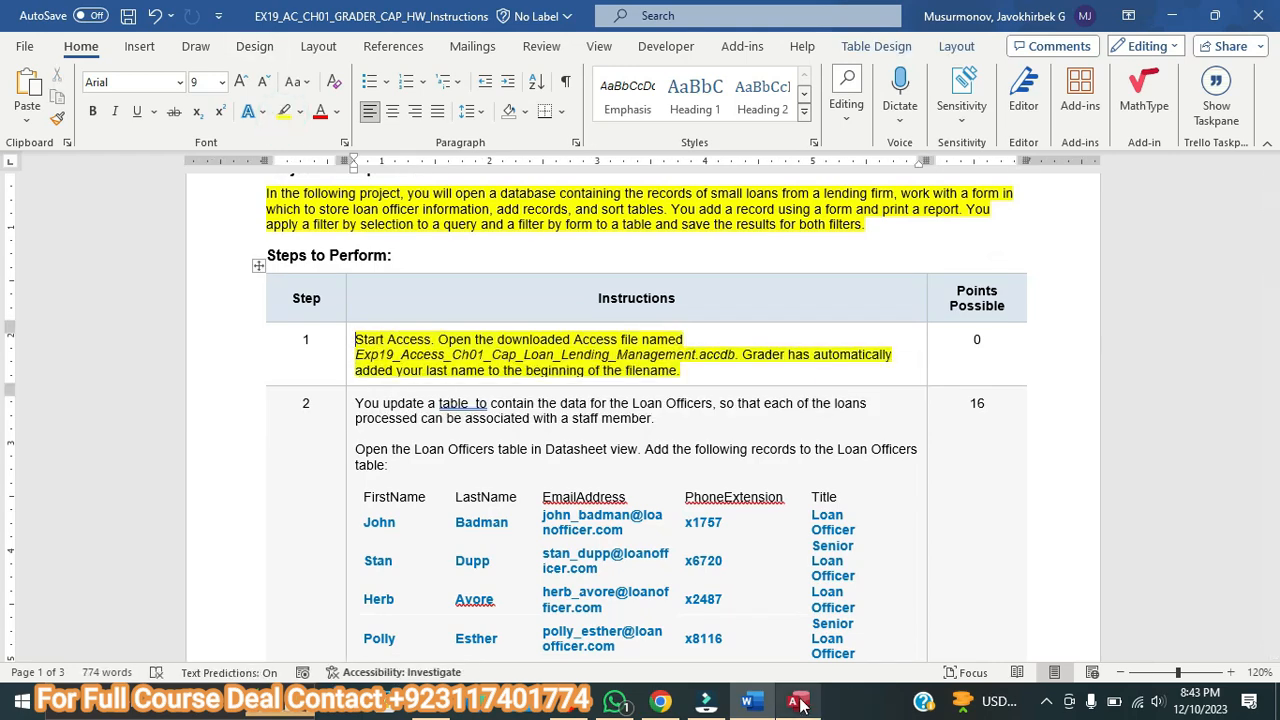
{"action": "left_click", "coordinate": [797, 702]}
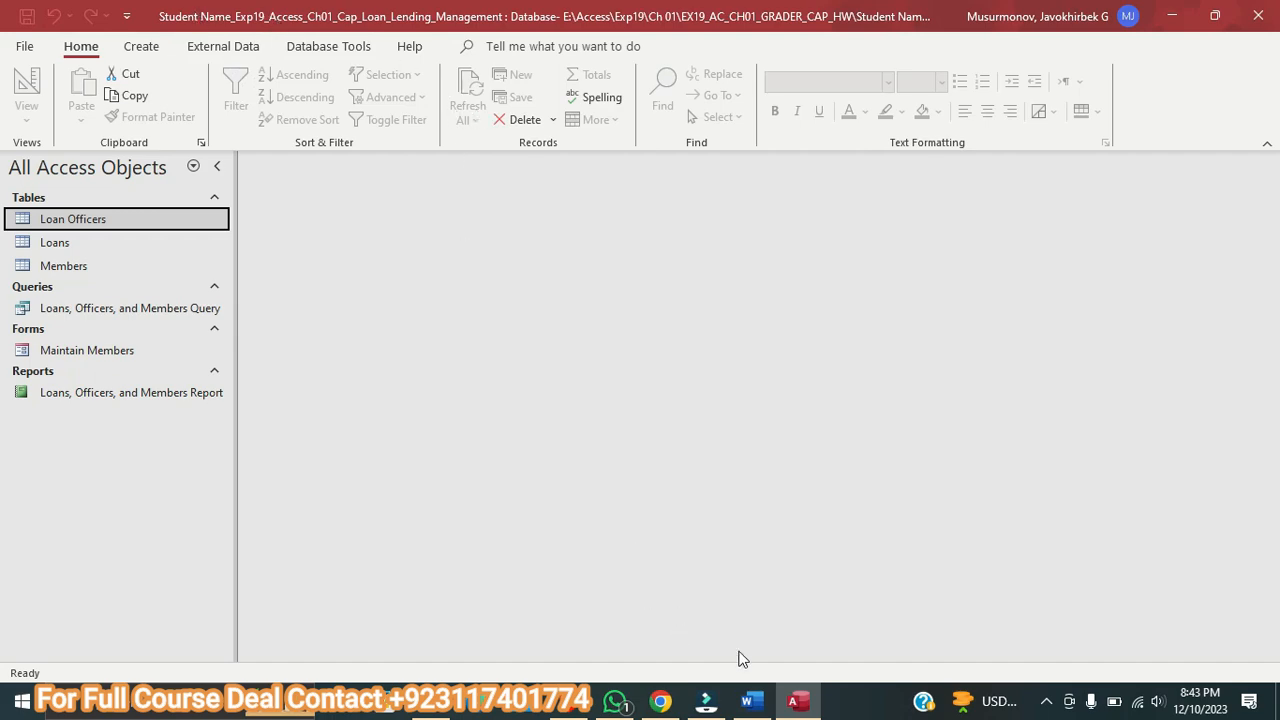
Return to the Word instructions and highlight all of step 2 in yellow, including its loan officer records and the closing line.
{"action": "left_click", "coordinate": [752, 702]}
{"action": "scroll", "coordinate": [327, 314], "scroll_direction": "down", "scroll_amount": 2}
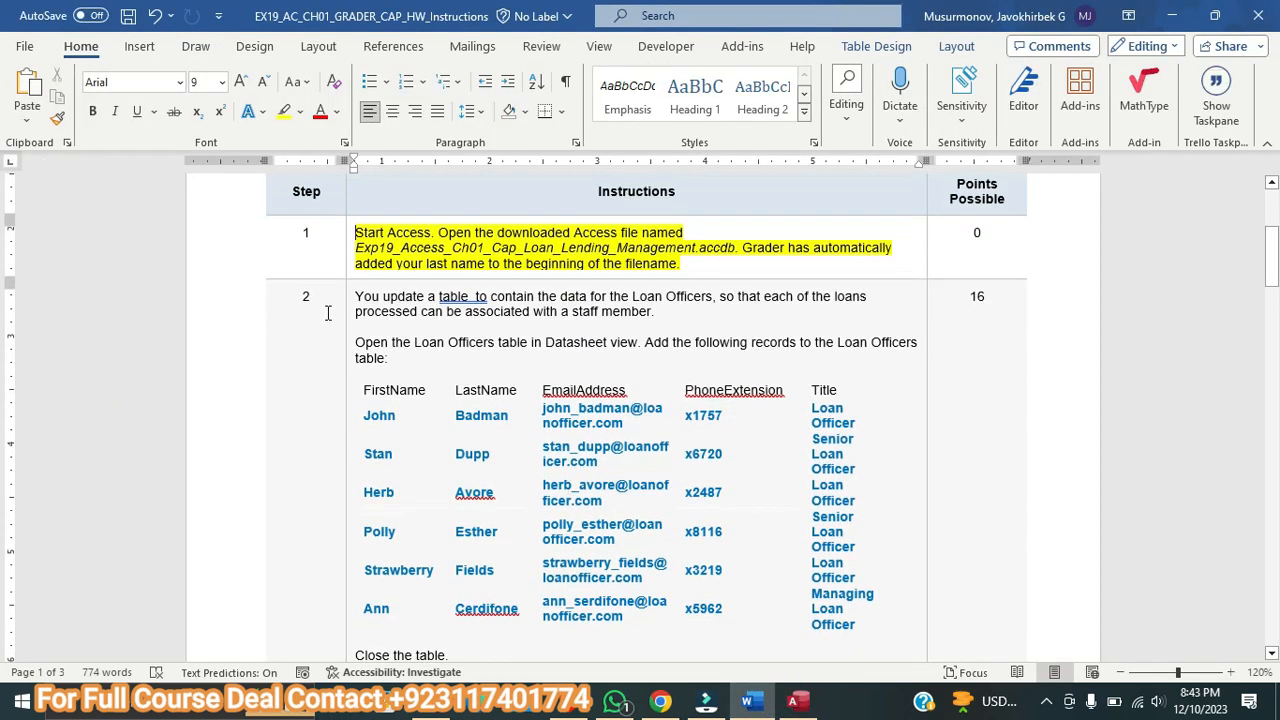
{"action": "left_click_drag", "start_coordinate": [357, 296], "coordinate": [580, 650]}
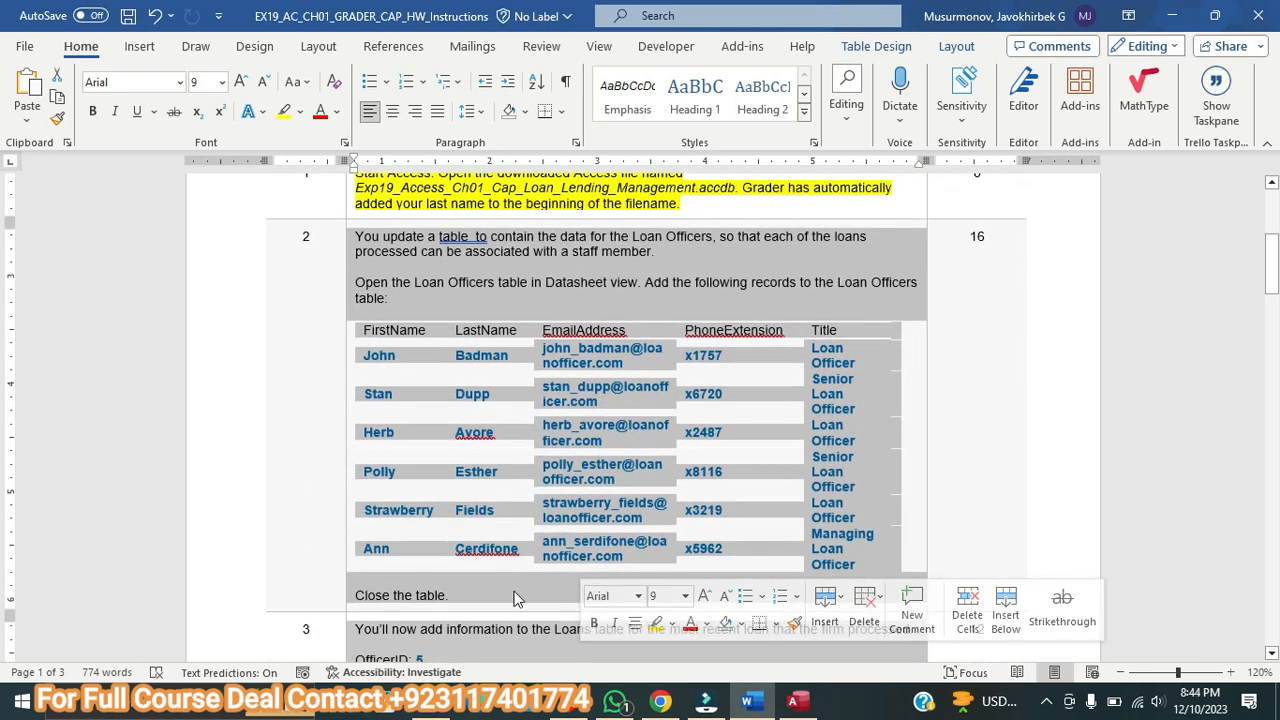
{"action": "left_click", "coordinate": [509, 591]}
{"action": "left_click_drag", "start_coordinate": [448, 590], "coordinate": [360, 238]}
{"action": "left_click", "coordinate": [283, 112]}
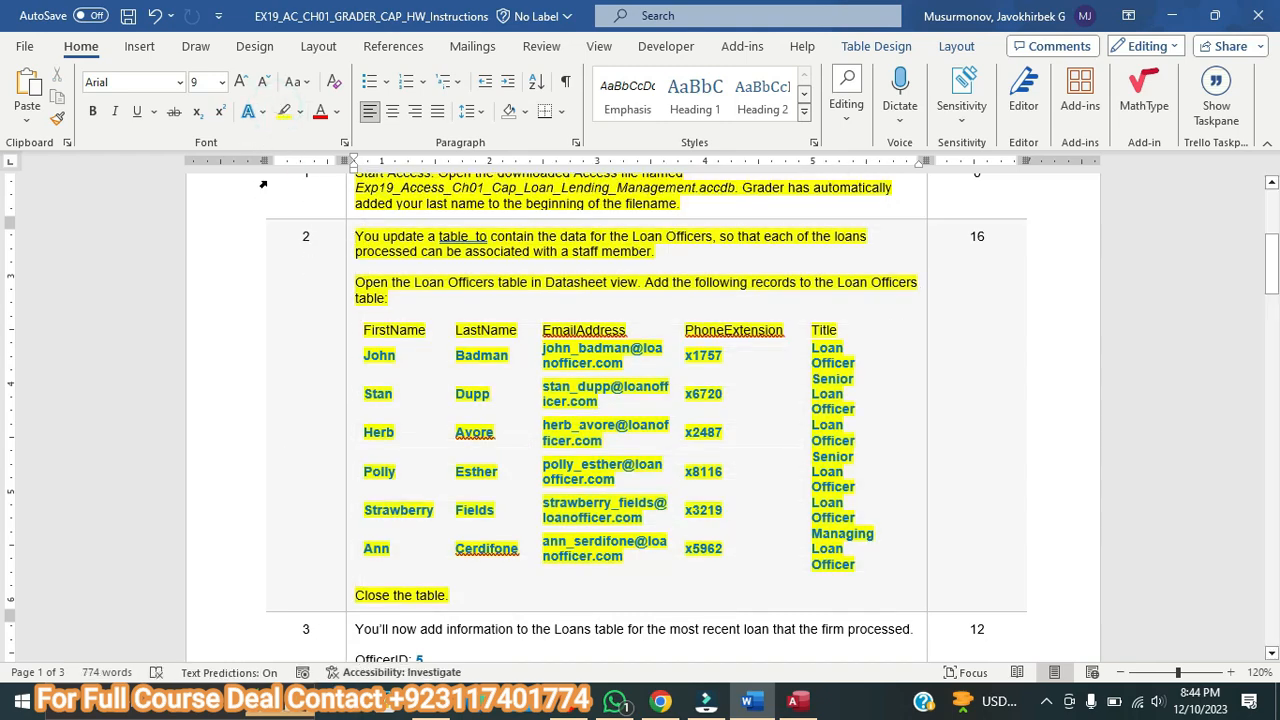
{"action": "left_click", "coordinate": [38, 18]}
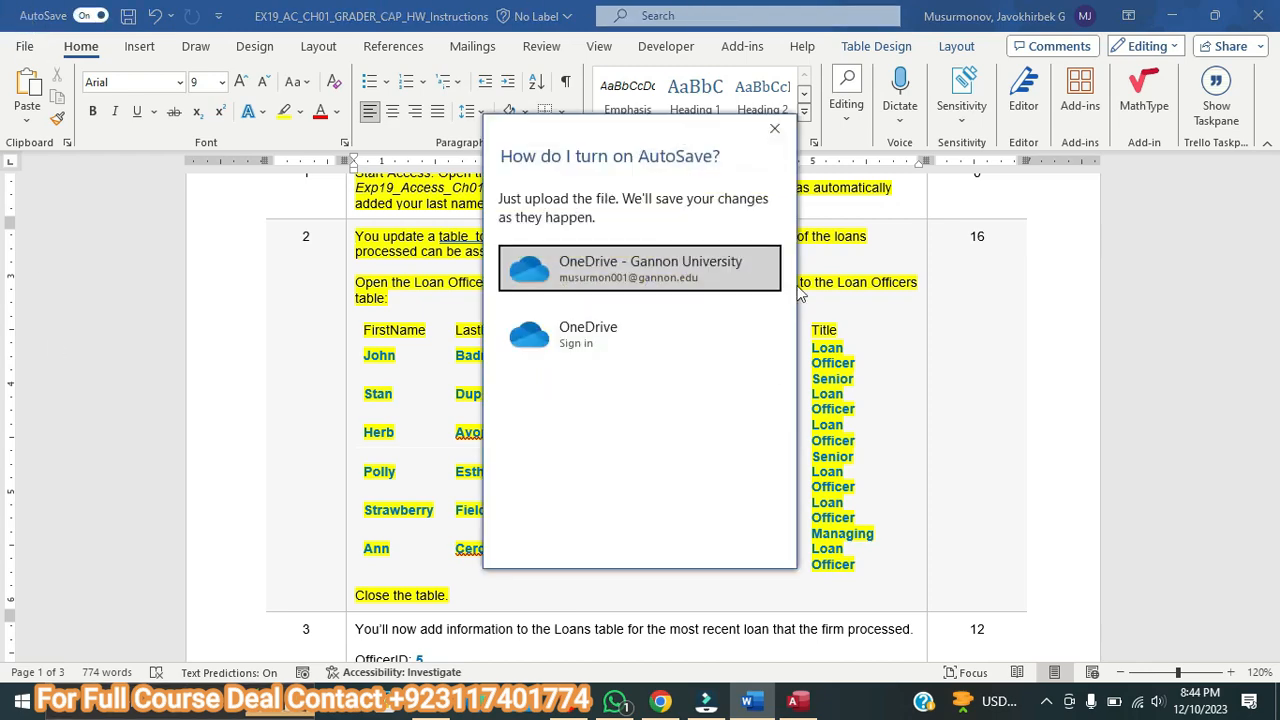
{"action": "left_click", "coordinate": [774, 131]}
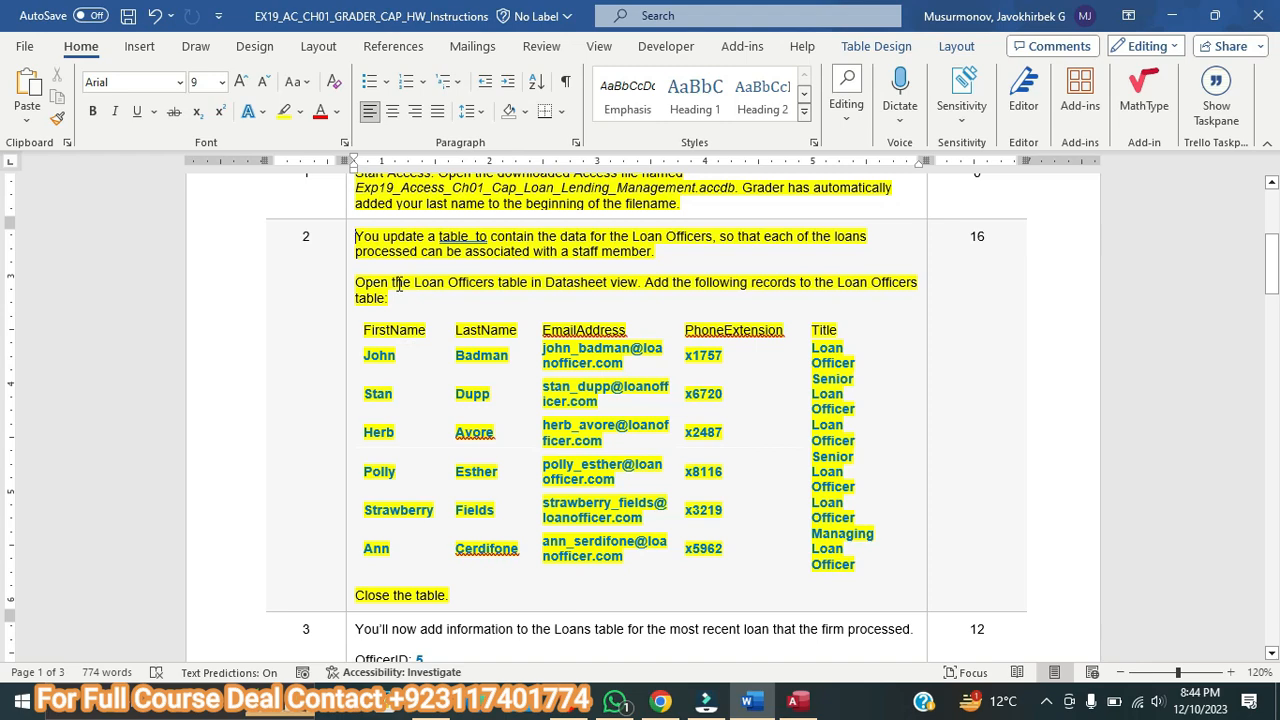
Switch to Access and open the Loan Officers table in Datasheet view.
{"action": "left_click", "coordinate": [795, 701]}
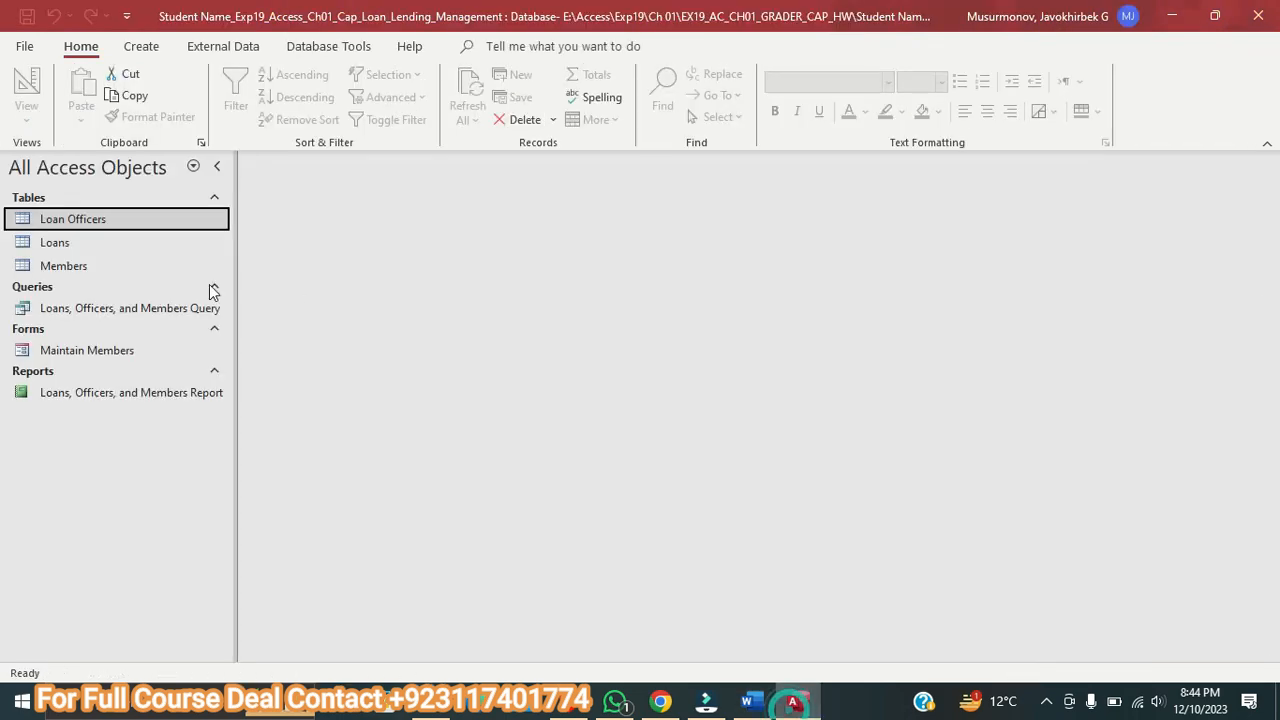
{"action": "double_click", "coordinate": [143, 221]}
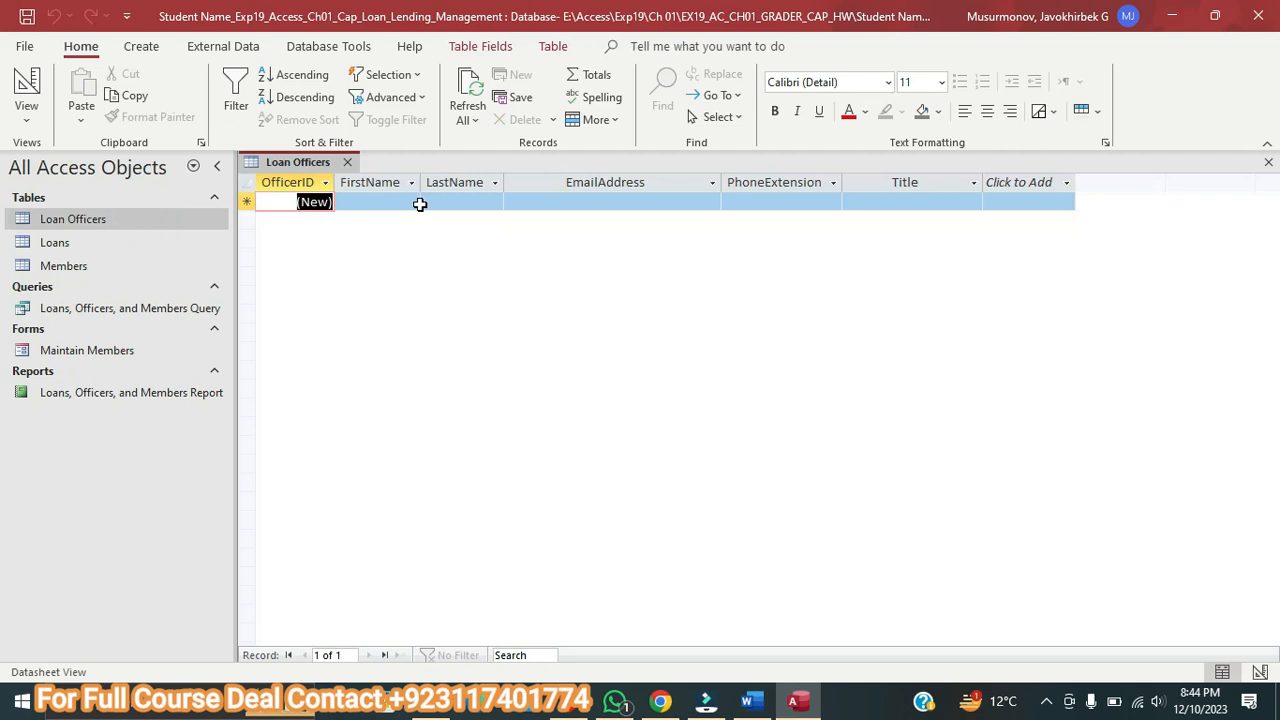
Copy the first listed officer's first name from the Word instructions into the FirstName field of a new Loan Officers record in Access.
{"action": "mouse_move", "coordinate": [562, 712]}
{"action": "left_click", "coordinate": [750, 700]}
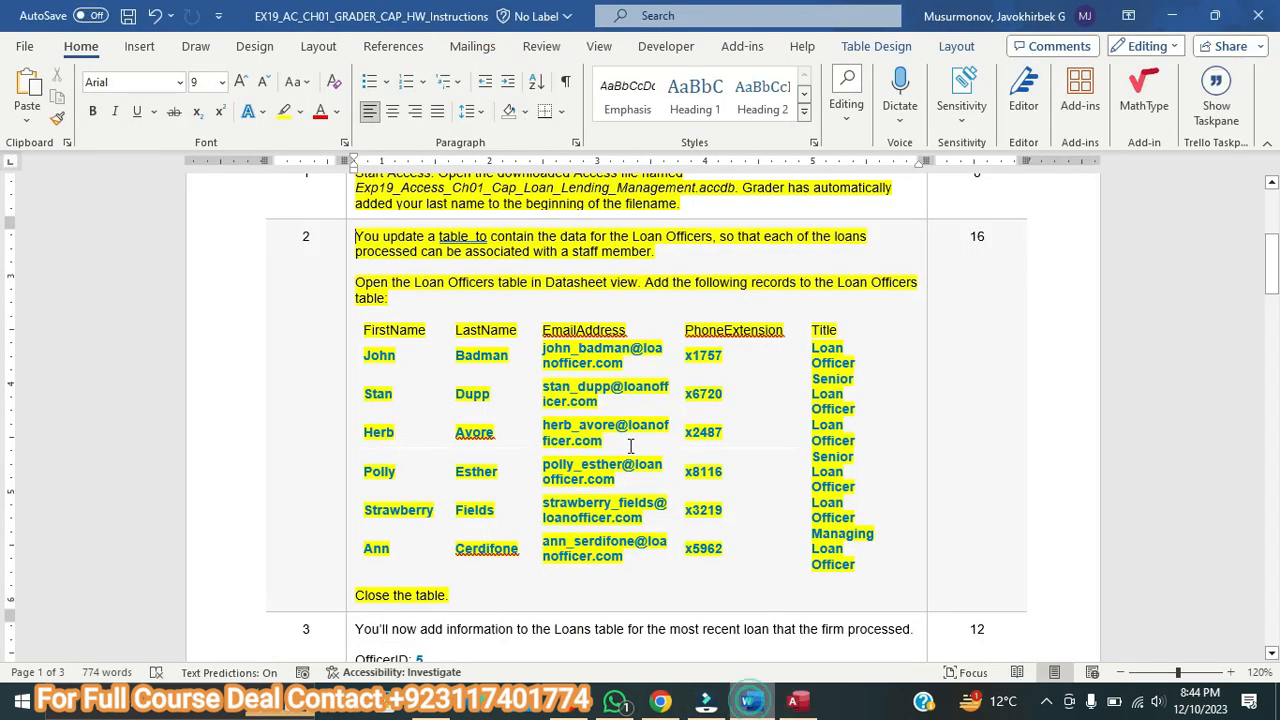
{"action": "double_click", "coordinate": [368, 355]}
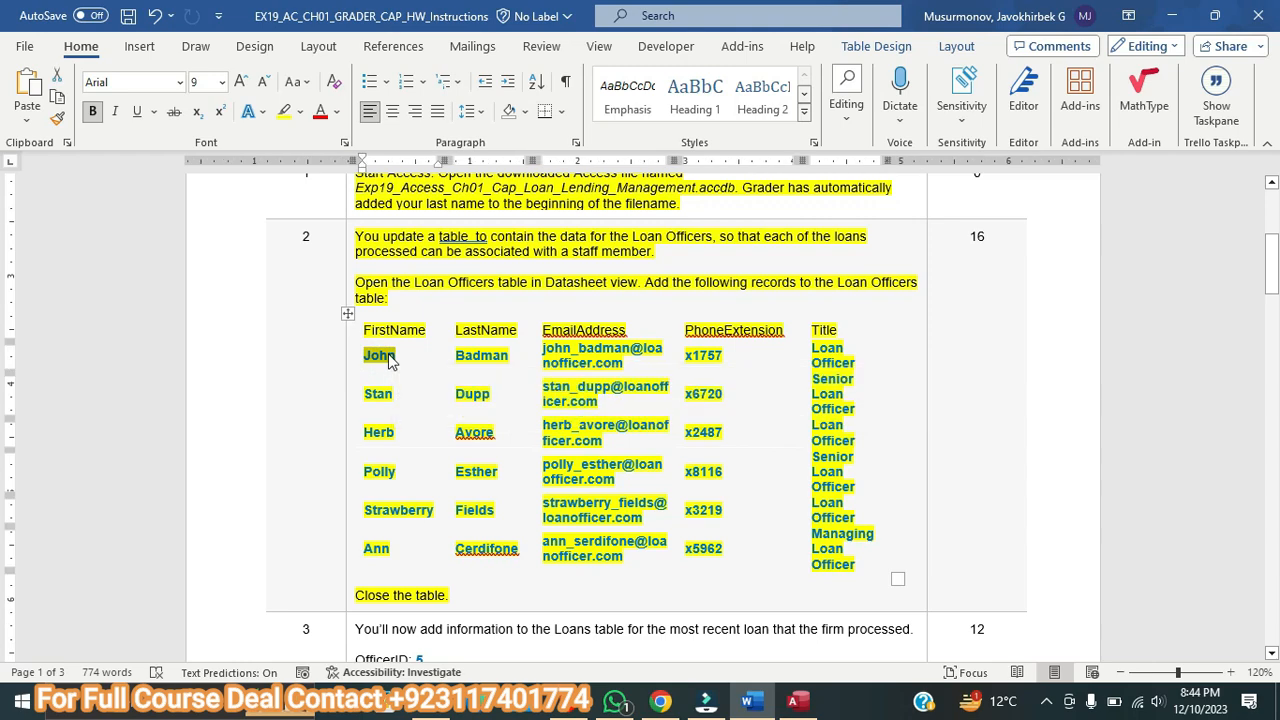
{"action": "right_click", "coordinate": [392, 362]}
{"action": "left_click", "coordinate": [437, 250]}
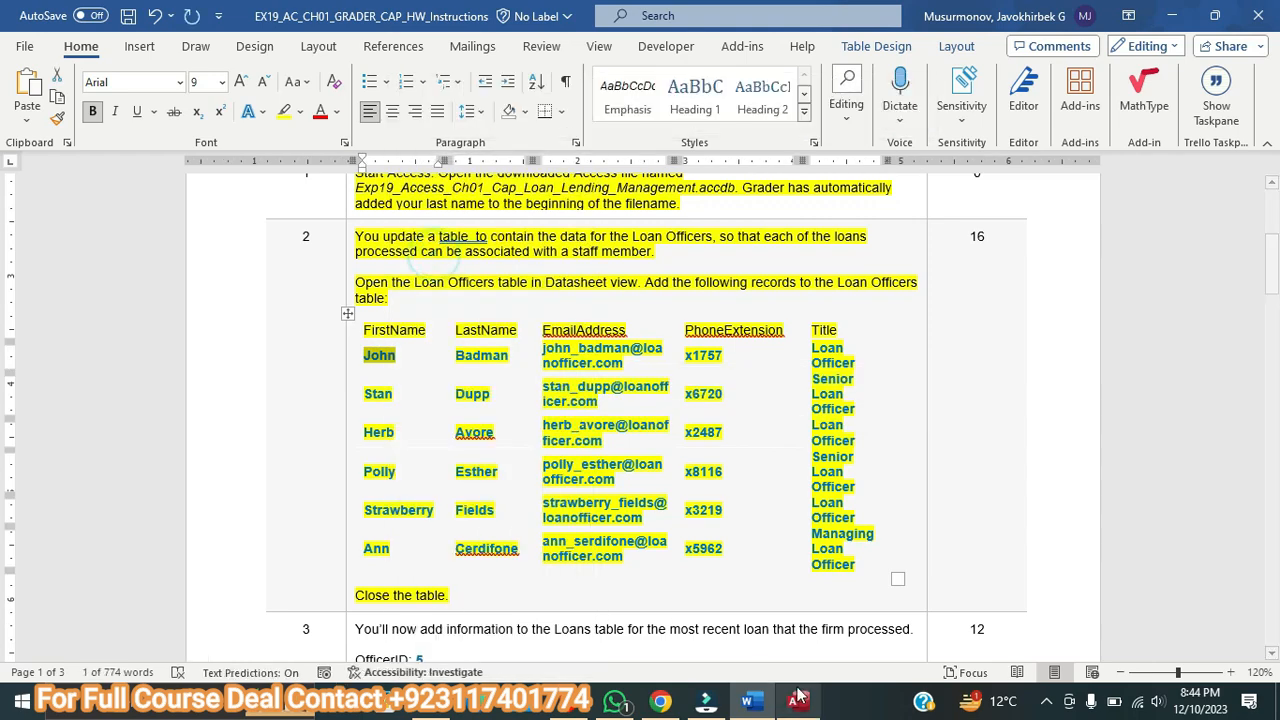
{"action": "left_click", "coordinate": [795, 700]}
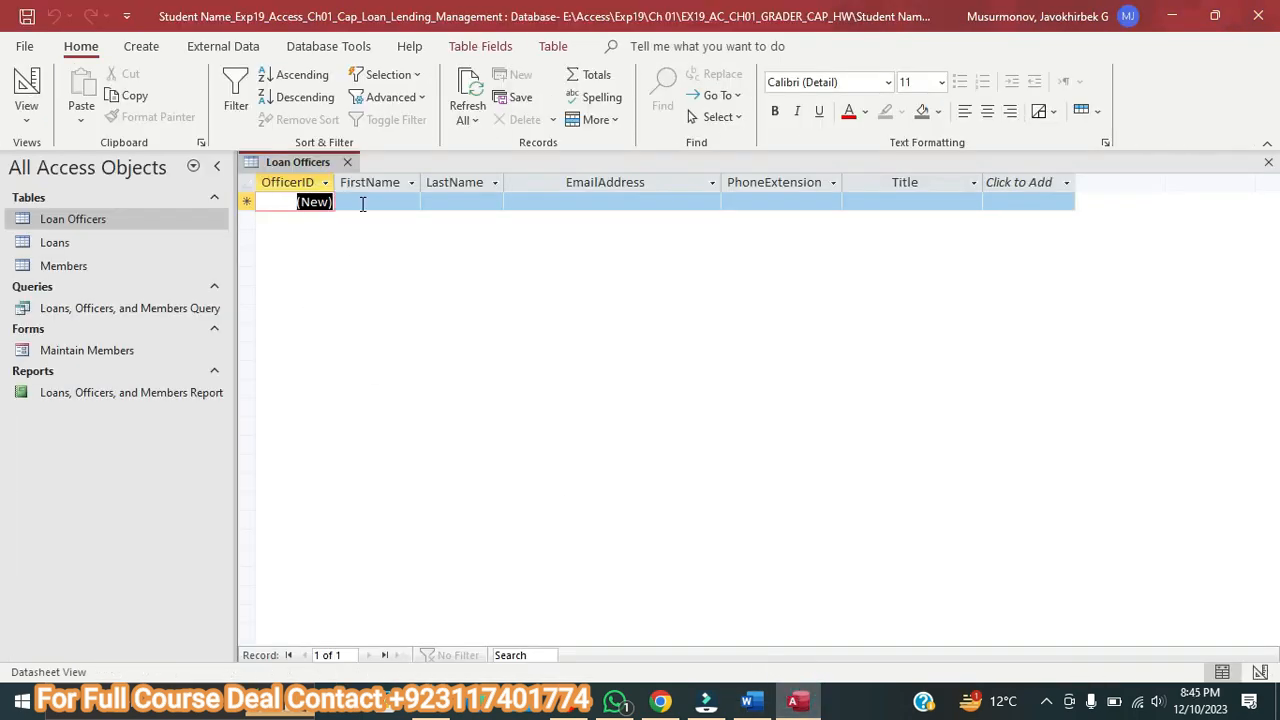
{"action": "left_click", "coordinate": [362, 203]}
{"action": "right_click", "coordinate": [362, 203]}
{"action": "left_click", "coordinate": [400, 279]}
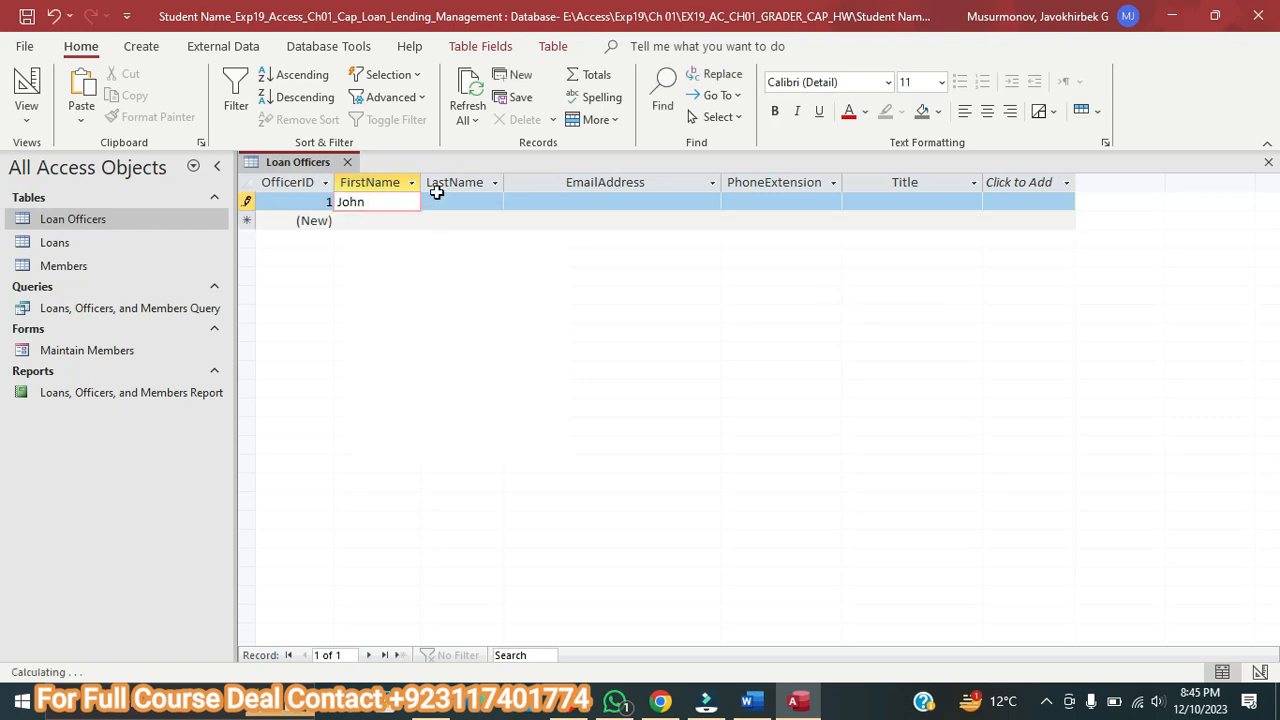
Copy the same officer's last name from the Word instructions into the LastName field of the record in Access.
{"action": "left_click", "coordinate": [437, 201]}
{"action": "left_click", "coordinate": [746, 700]}
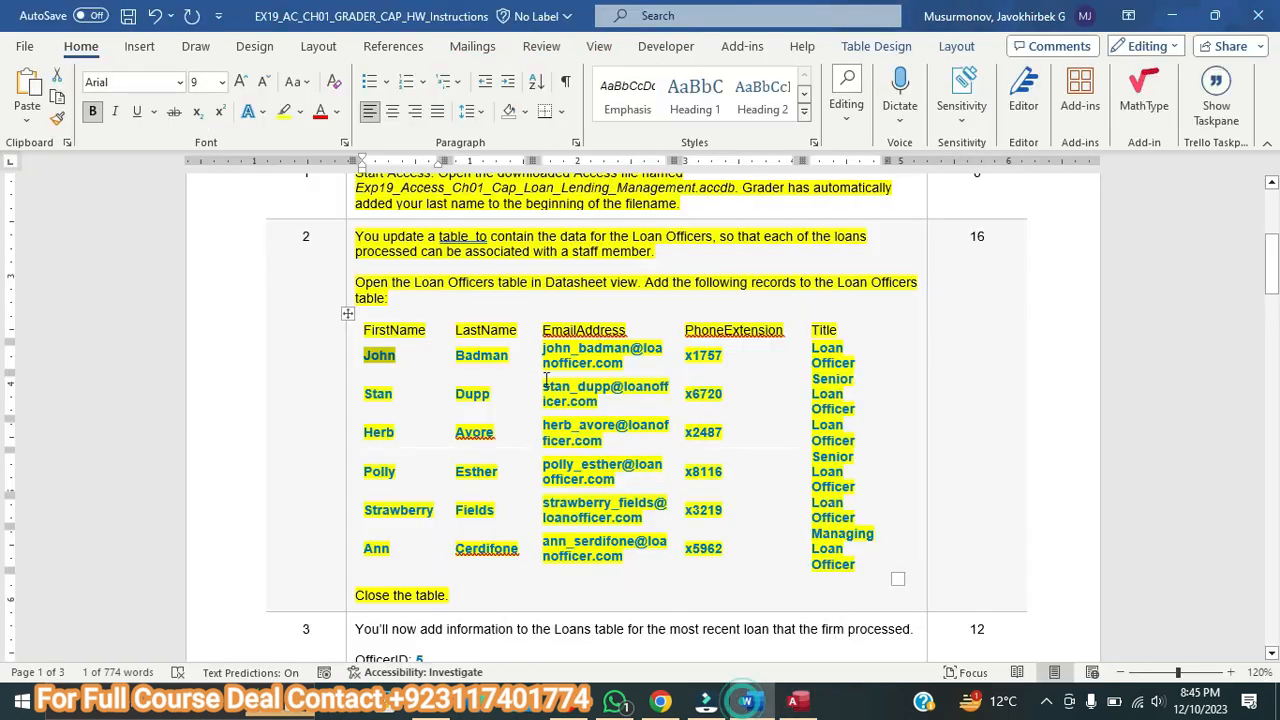
{"action": "left_click_drag", "start_coordinate": [457, 355], "coordinate": [508, 357]}
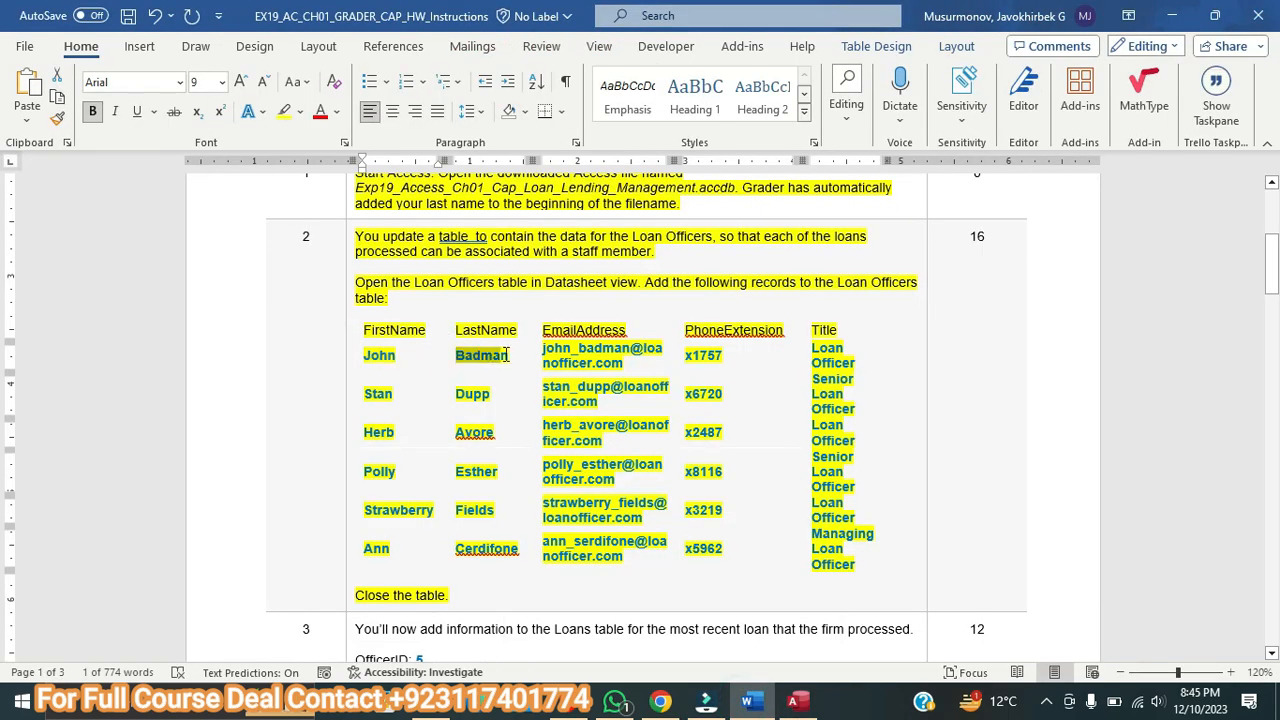
{"action": "right_click", "coordinate": [505, 362]}
{"action": "left_click", "coordinate": [530, 251]}
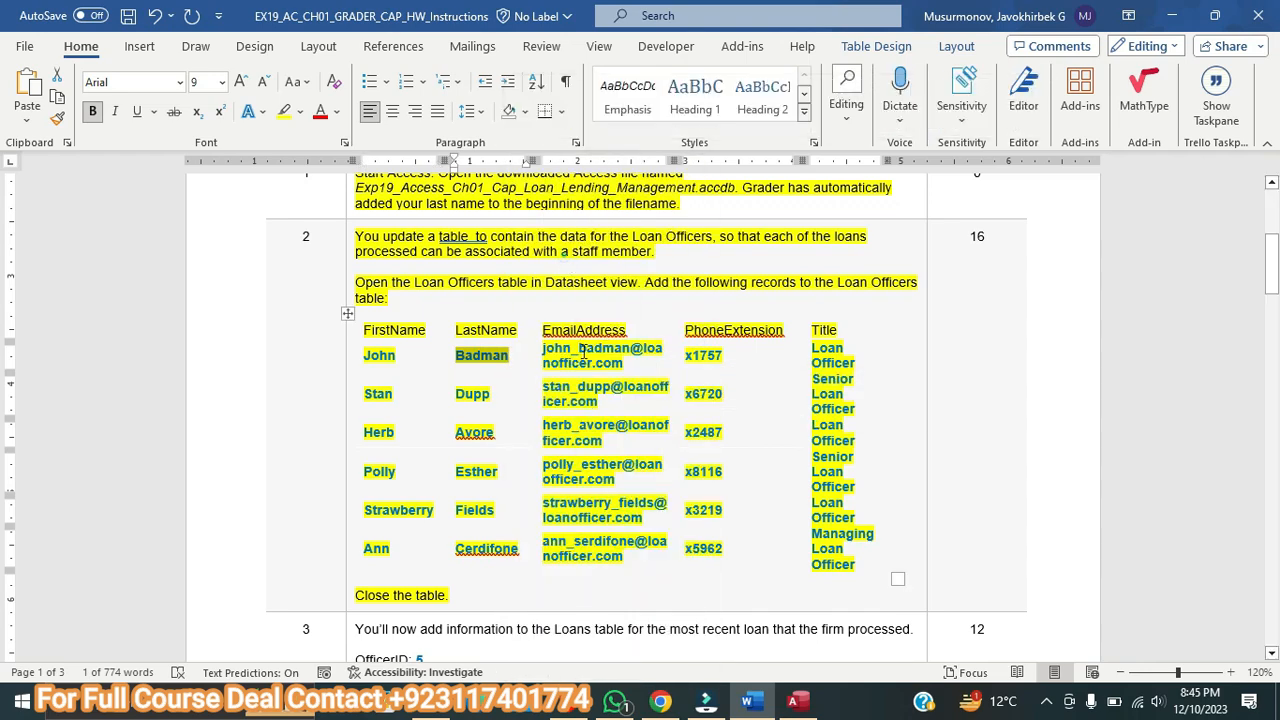
{"action": "left_click", "coordinate": [797, 700]}
{"action": "right_click", "coordinate": [476, 205]}
{"action": "left_click", "coordinate": [530, 271]}
Copy the officer's e-mail address from the Word instructions into the EmailAddress field of the record in Access.
{"action": "left_click", "coordinate": [566, 202]}
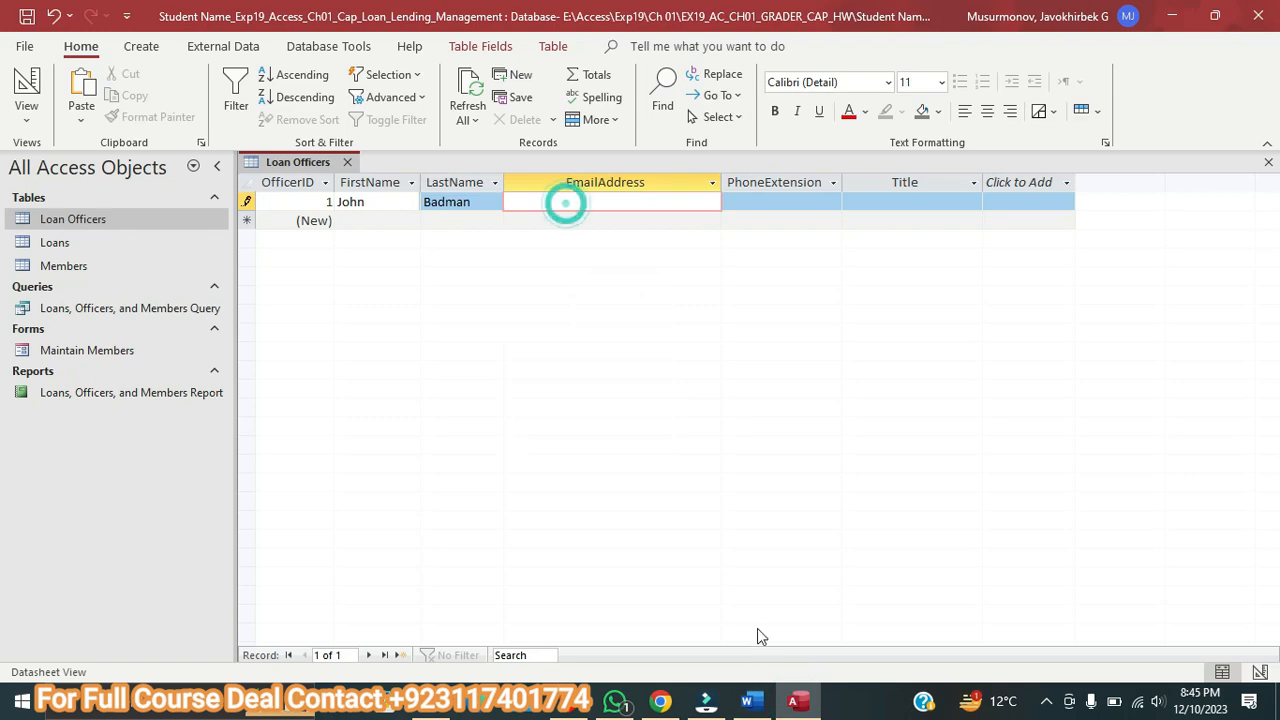
{"action": "left_click", "coordinate": [750, 700]}
{"action": "left_click_drag", "start_coordinate": [544, 349], "coordinate": [612, 362]}
{"action": "right_click", "coordinate": [612, 362]}
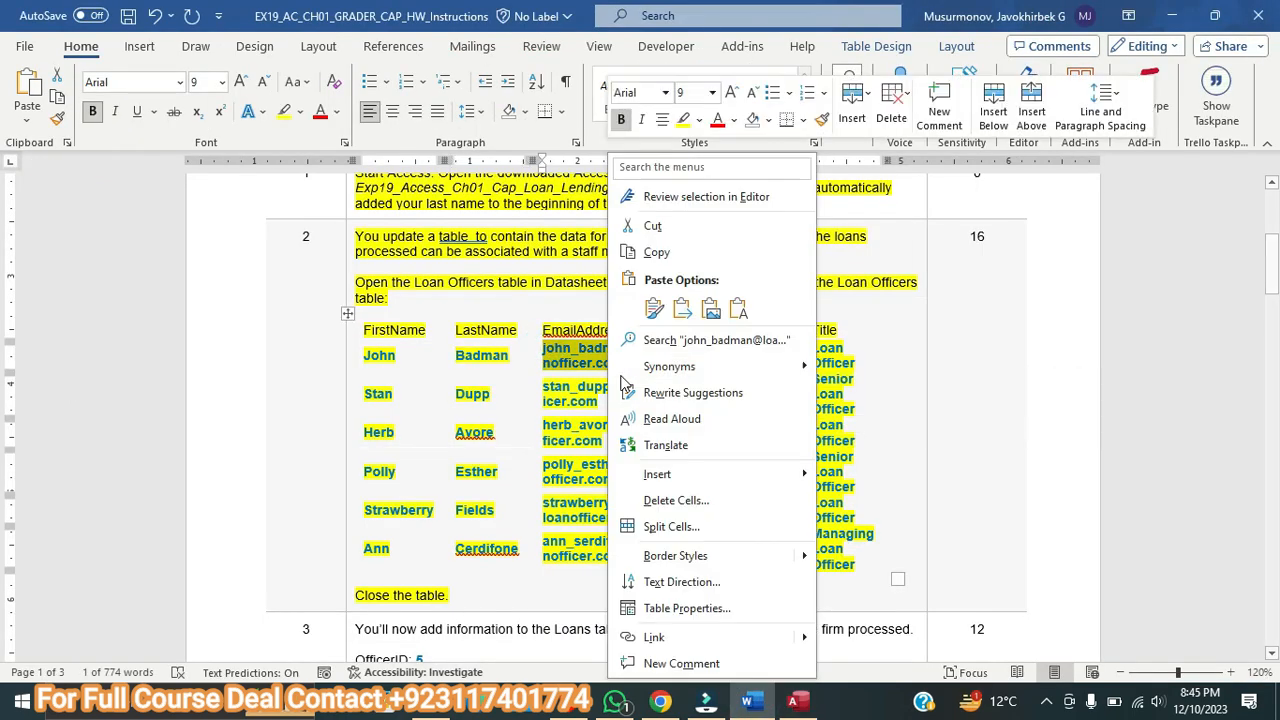
{"action": "left_click", "coordinate": [657, 252]}
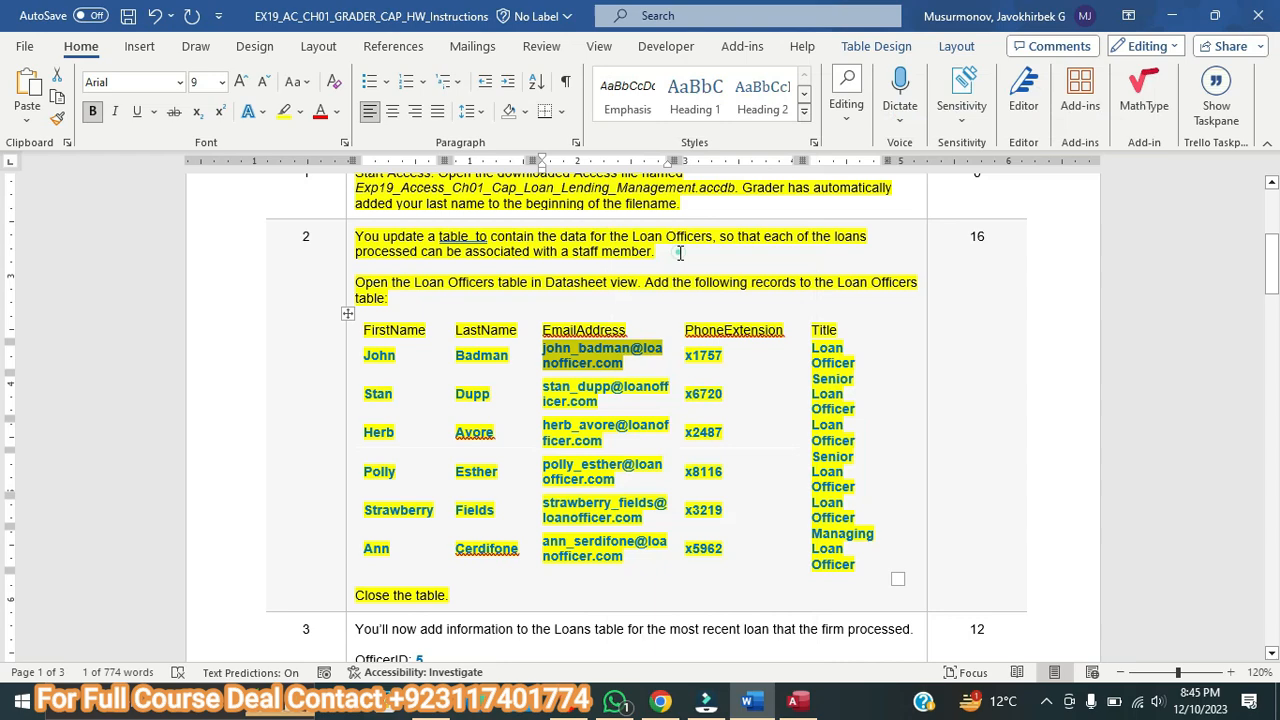
{"action": "left_click", "coordinate": [807, 710]}
{"action": "right_click", "coordinate": [530, 204]}
{"action": "left_click", "coordinate": [575, 274]}
Copy the officer's phone extension from the Word instructions into the PhoneExtension field of the record in Access.
{"action": "left_click", "coordinate": [788, 200]}
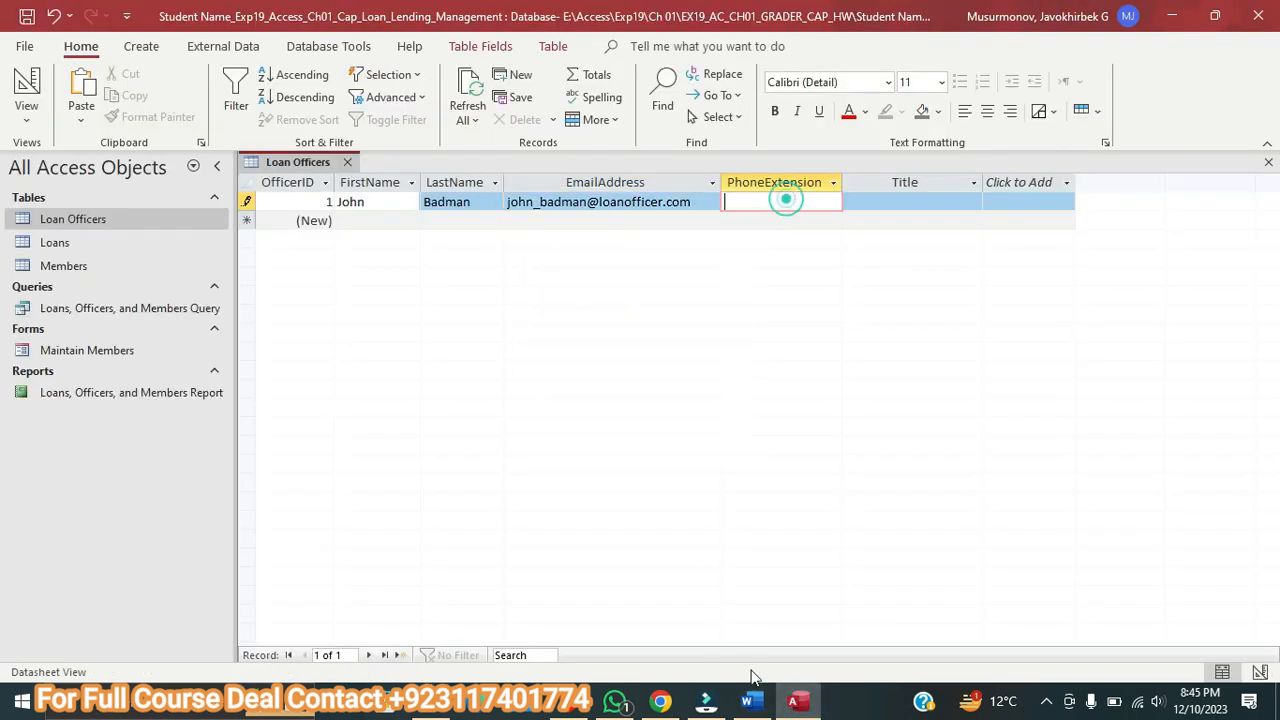
{"action": "left_click", "coordinate": [747, 701]}
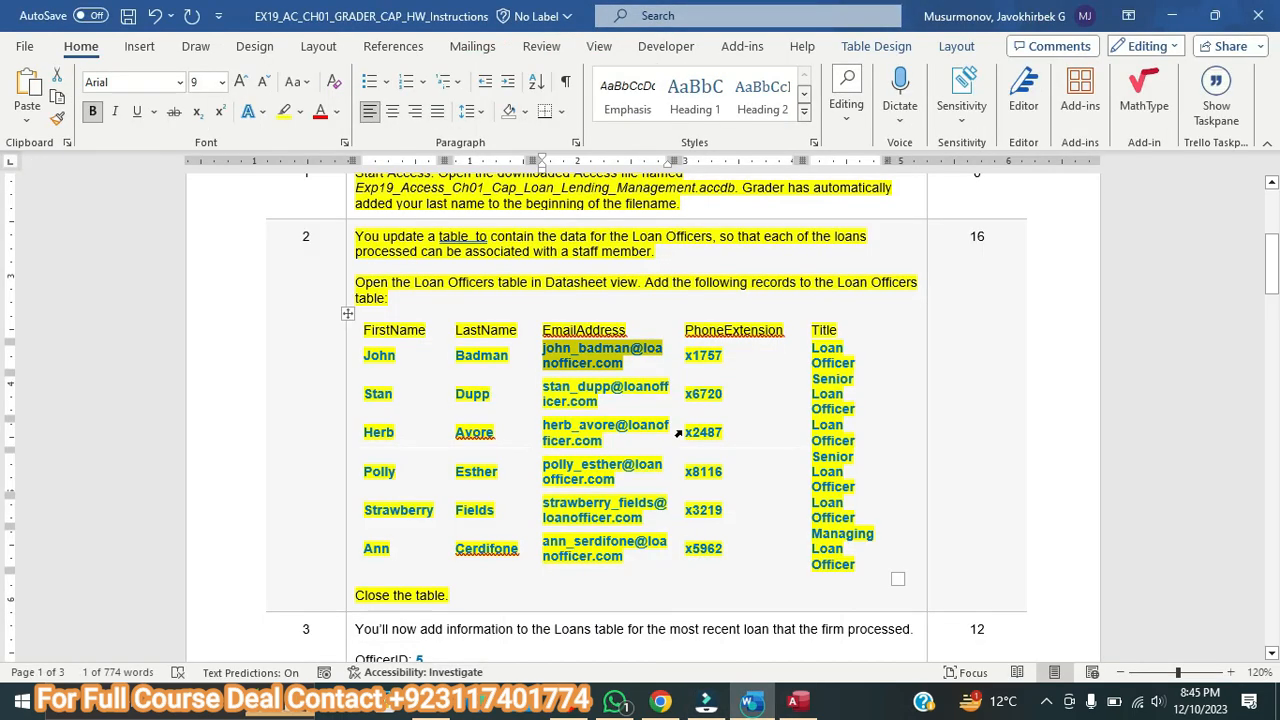
{"action": "double_click", "coordinate": [690, 355]}
{"action": "right_click", "coordinate": [703, 363]}
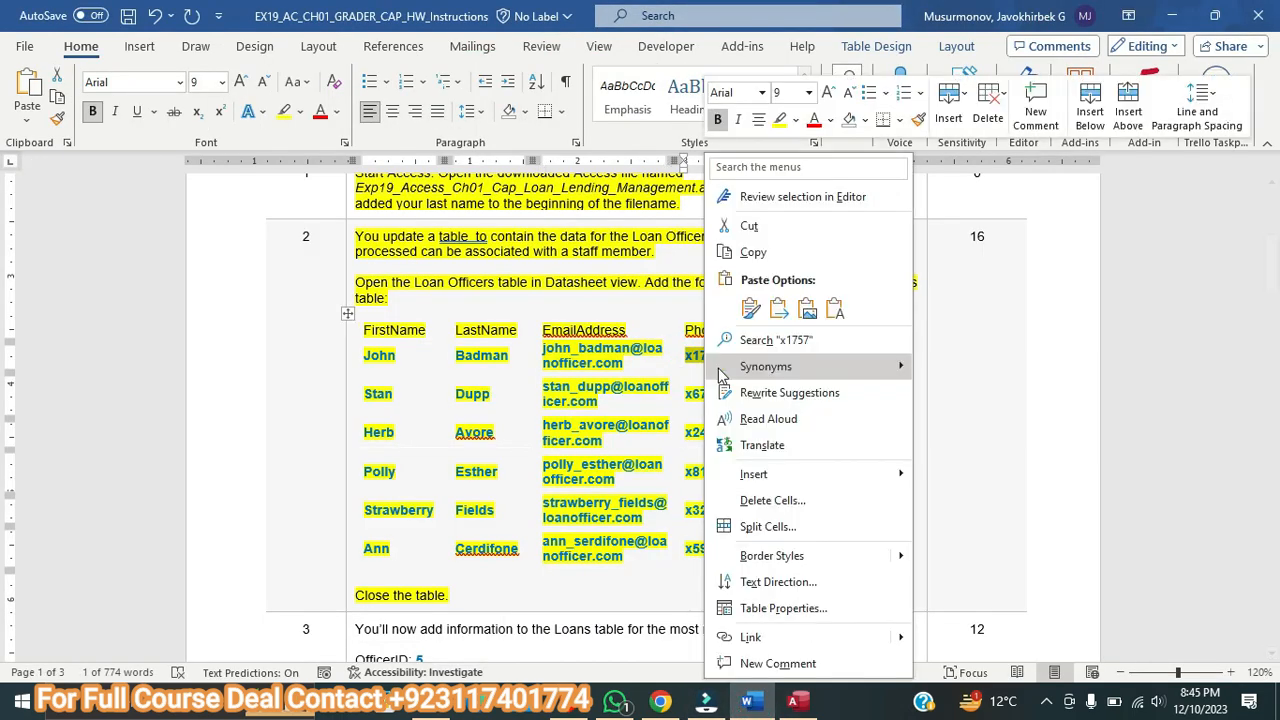
{"action": "left_click", "coordinate": [745, 250]}
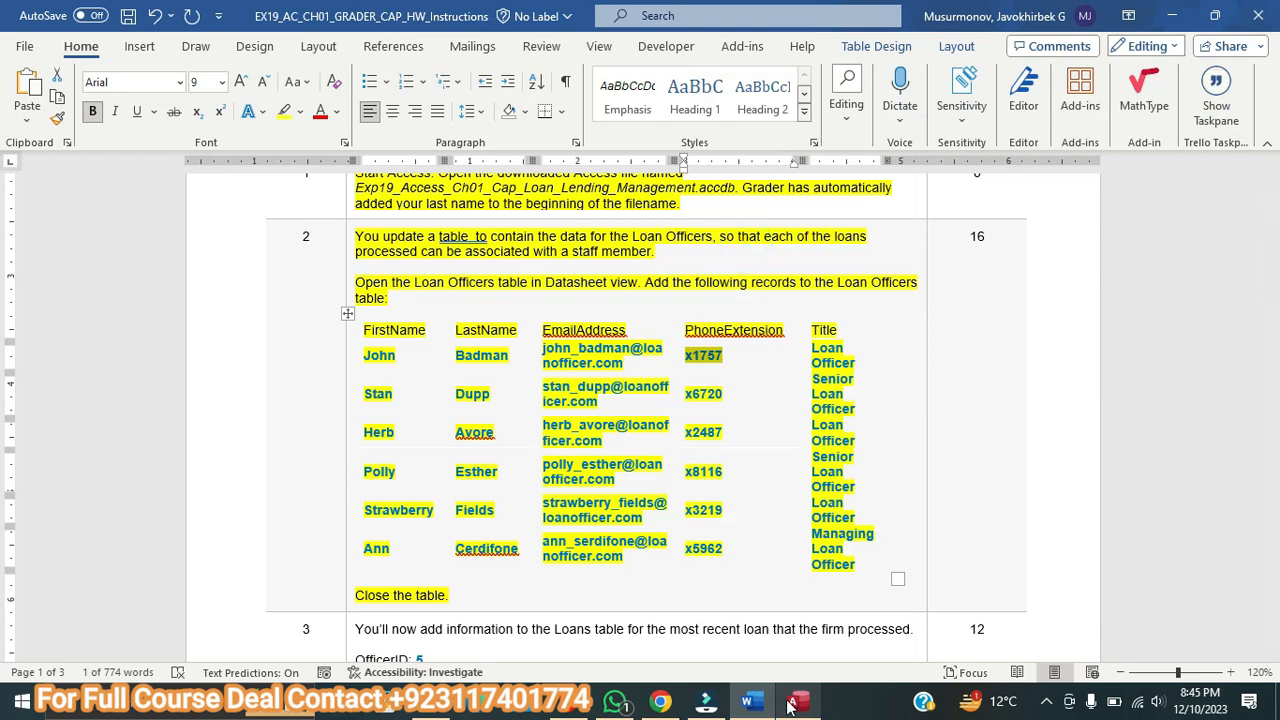
{"action": "left_click", "coordinate": [795, 701]}
{"action": "right_click", "coordinate": [777, 203]}
{"action": "left_click", "coordinate": [830, 268]}
Copy the title "Loan Officer" from the first officer row in Word into the Title field of the record in Access.
{"action": "left_click", "coordinate": [908, 200]}
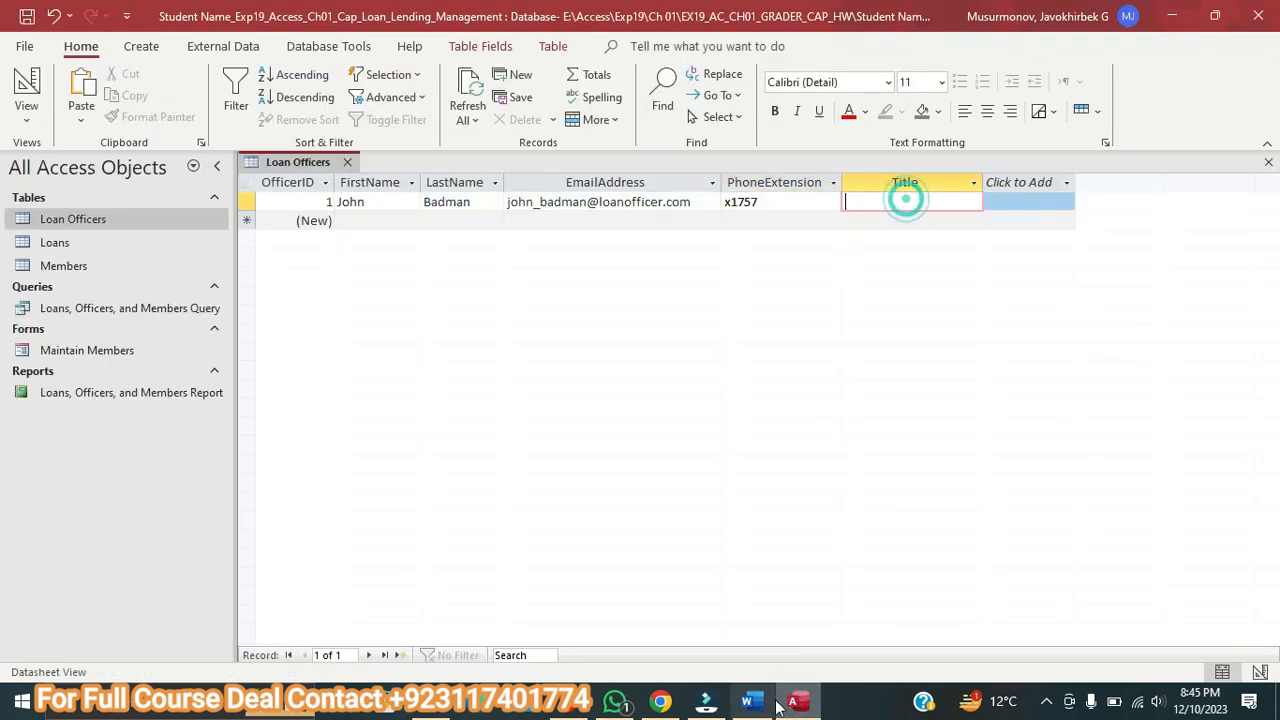
{"action": "key", "text": "alt+Tab"}
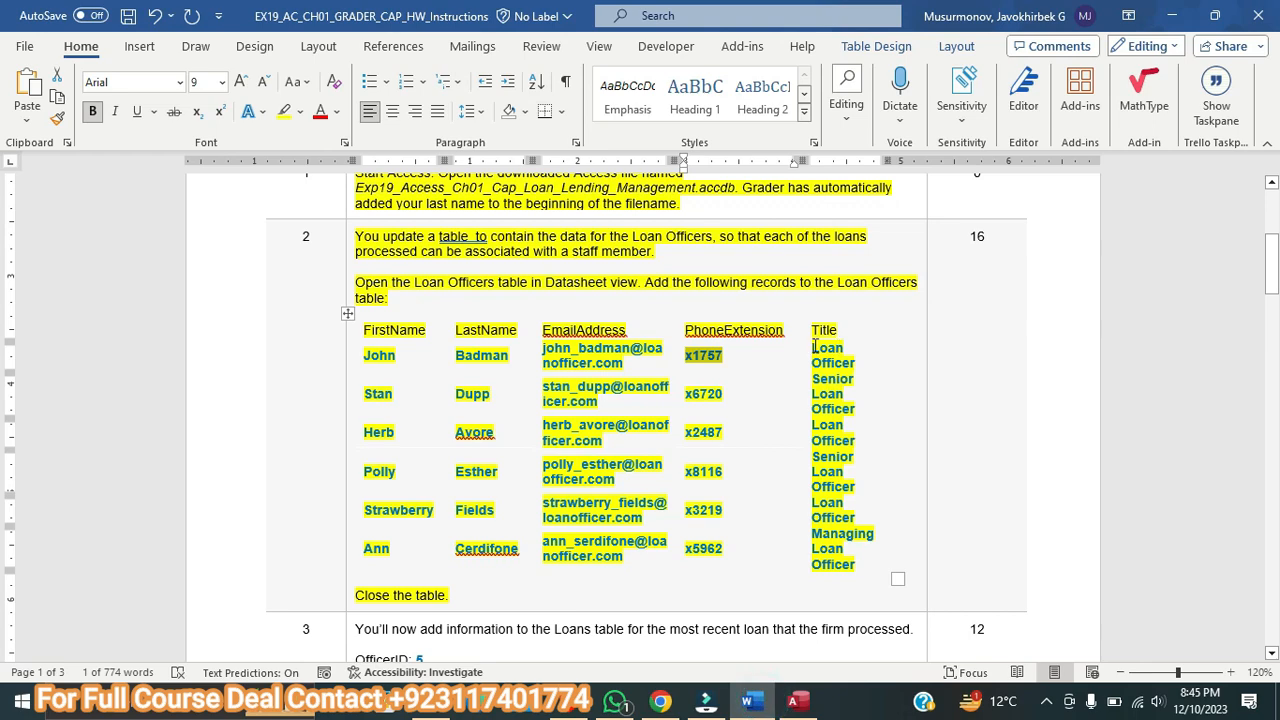
{"action": "left_click_drag", "start_coordinate": [813, 345], "coordinate": [838, 368]}
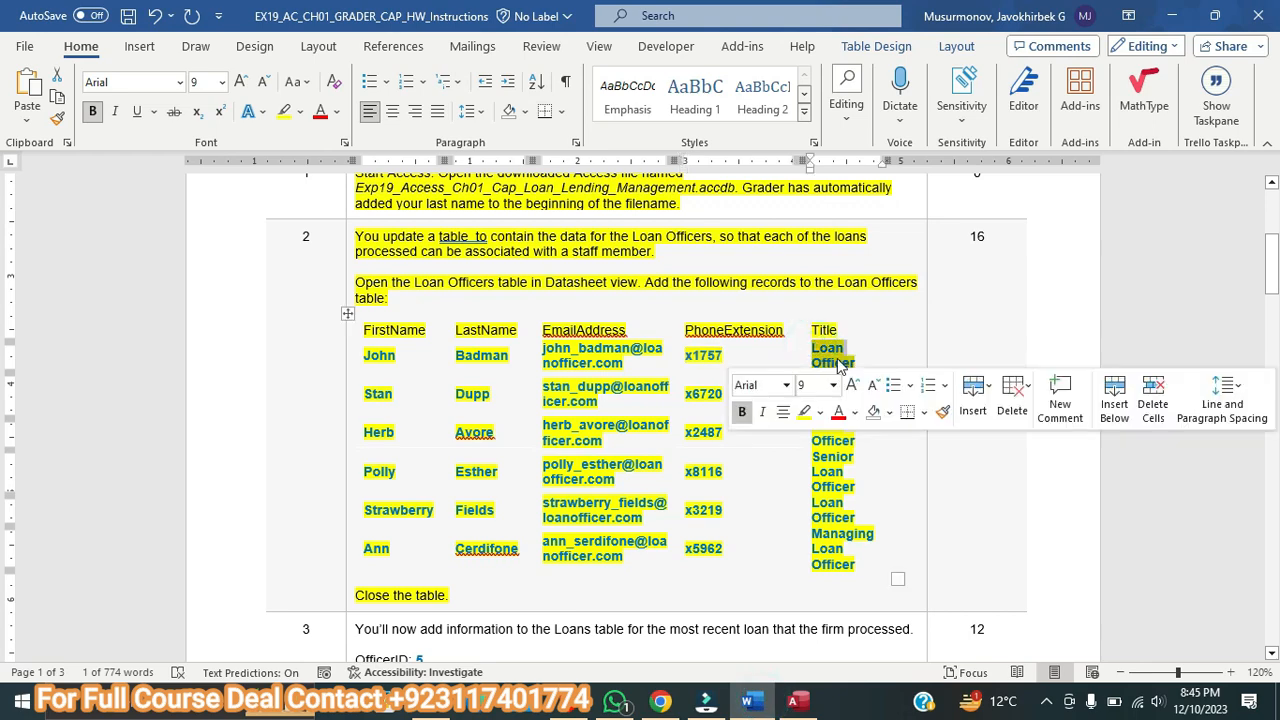
{"action": "right_click", "coordinate": [838, 368]}
{"action": "left_click", "coordinate": [886, 256]}
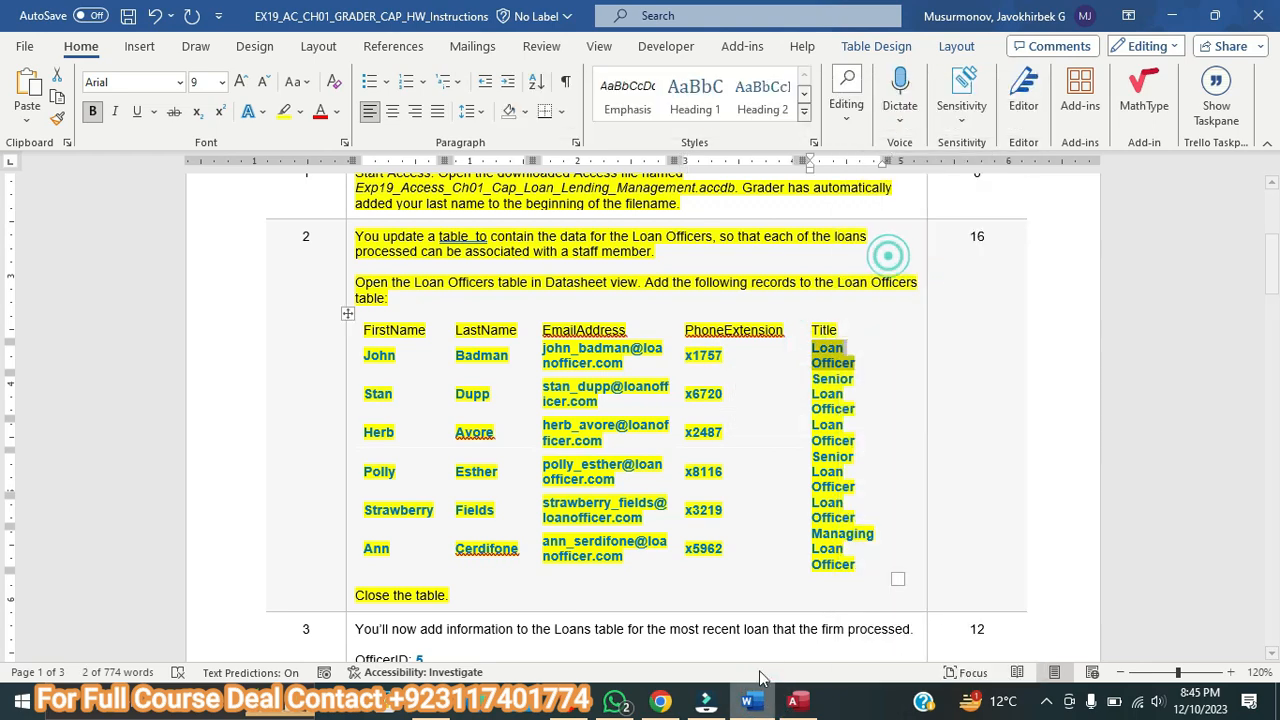
{"action": "left_click", "coordinate": [795, 703]}
{"action": "key", "text": "ctrl+v"}
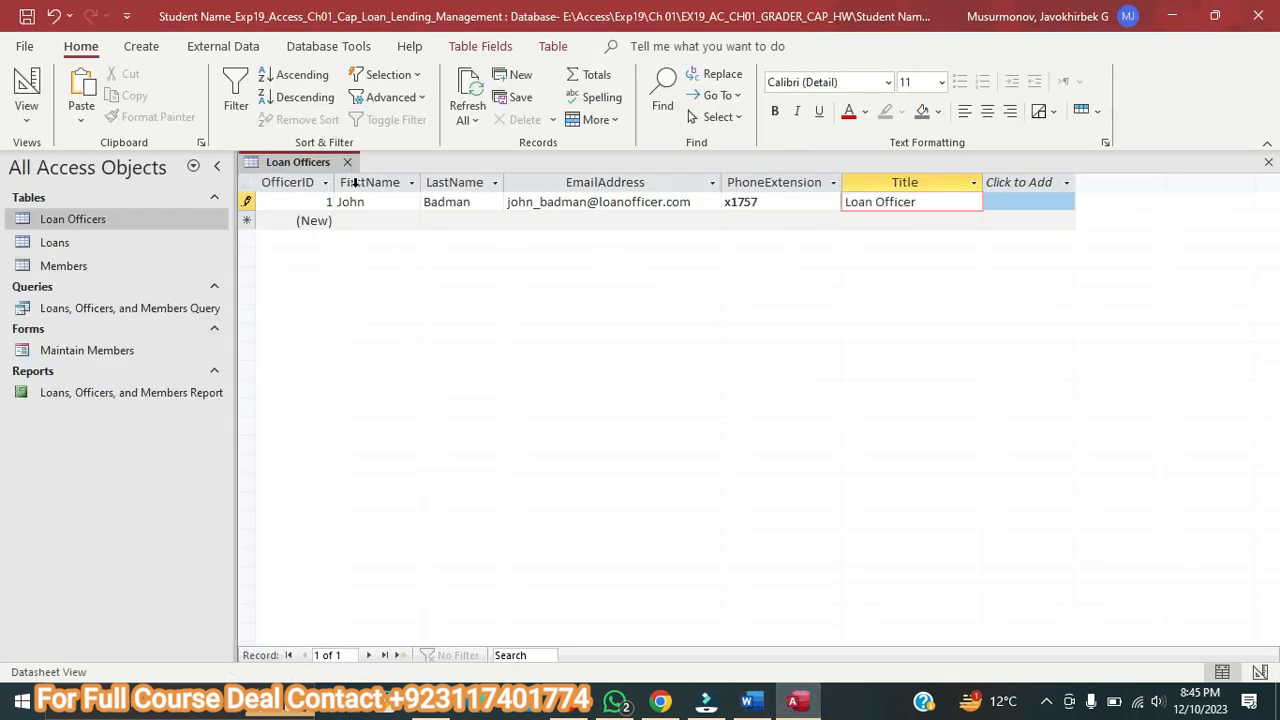
Start a new record in Access and copy the second officer's first name from the Word instructions into its FirstName field.
{"action": "left_click", "coordinate": [362, 222]}
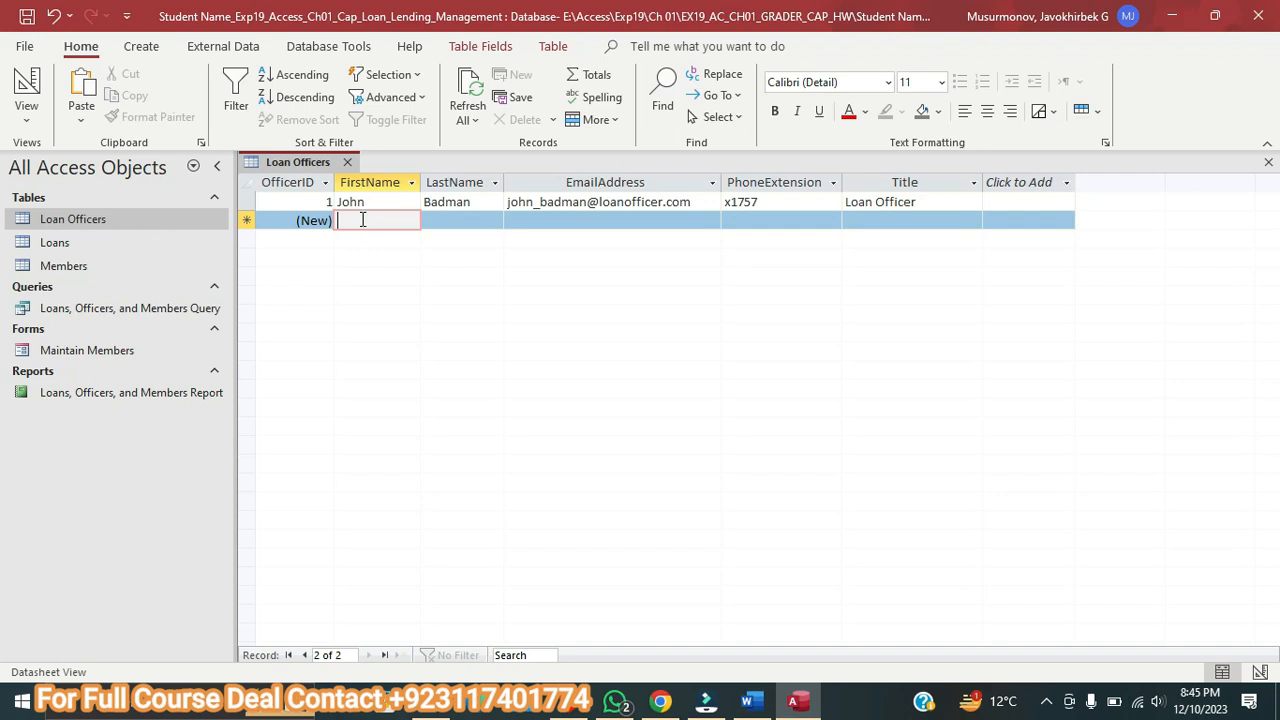
{"action": "left_click", "coordinate": [746, 701]}
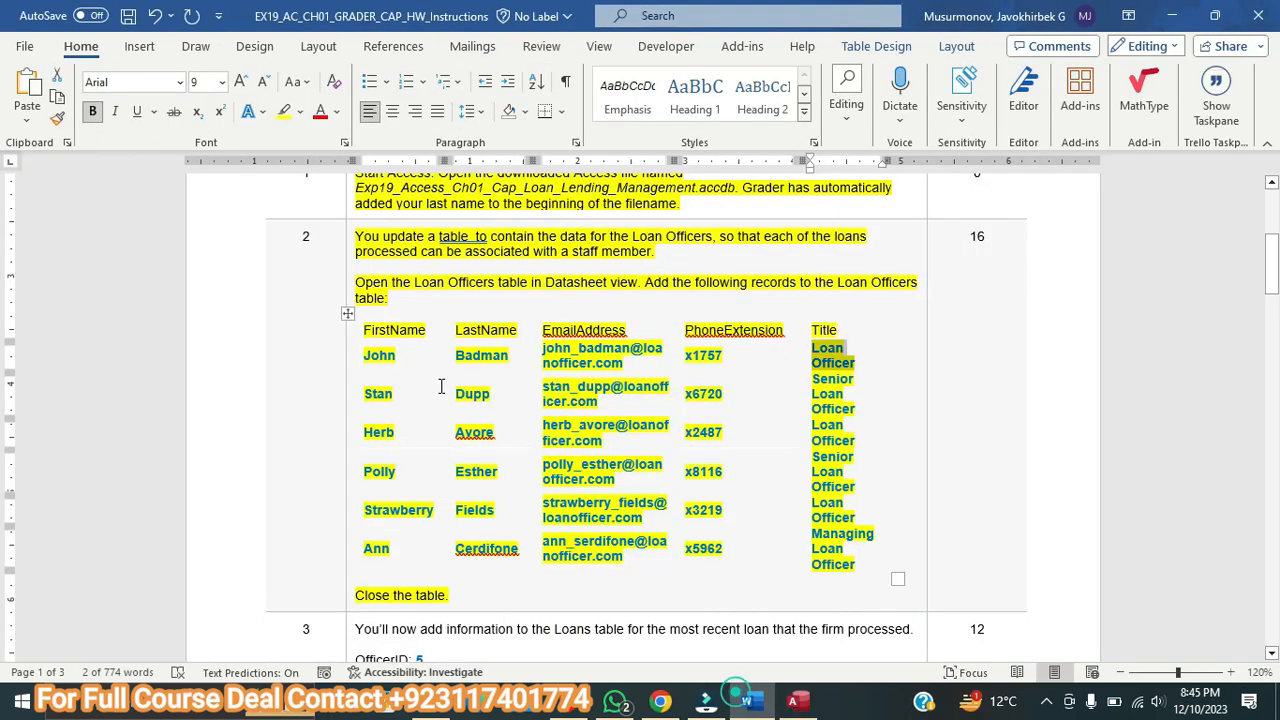
{"action": "double_click", "coordinate": [367, 395]}
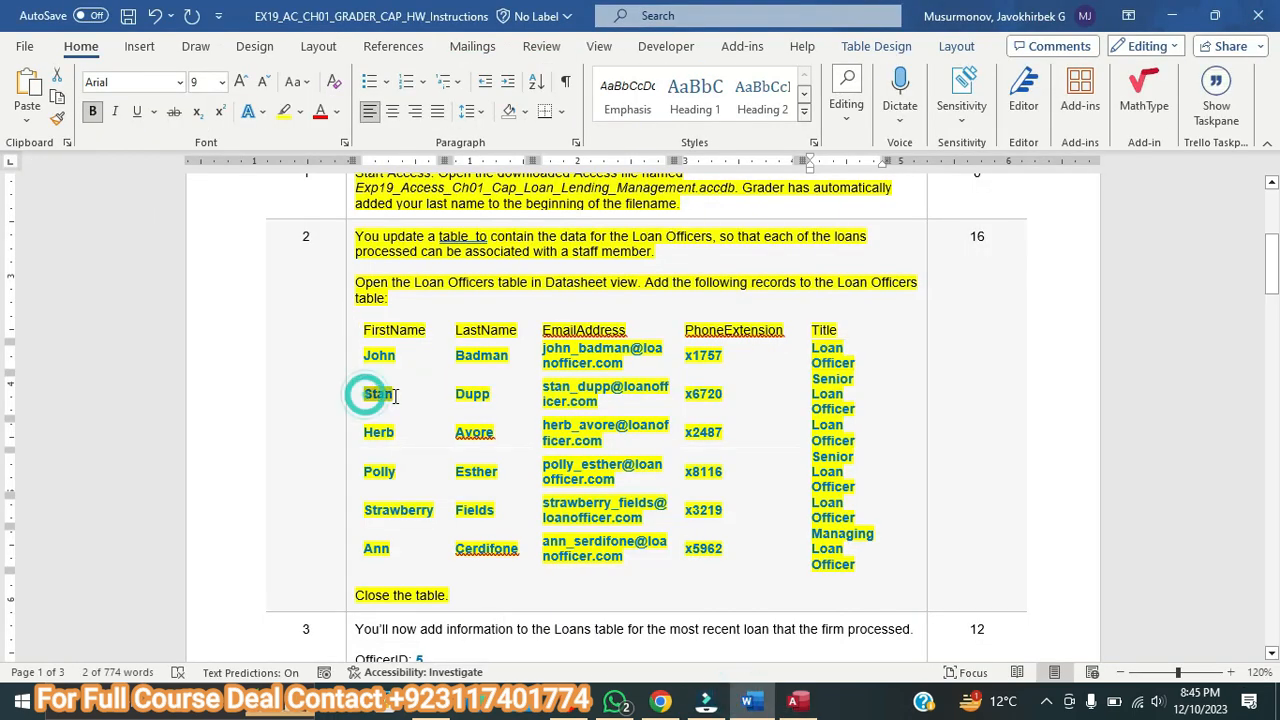
{"action": "left_click", "coordinate": [796, 701]}
{"action": "key", "text": "ctrl+v"}
Copy the second officer's last name from the Word instructions into the LastName field of the second Access record.
{"action": "left_click", "coordinate": [443, 222]}
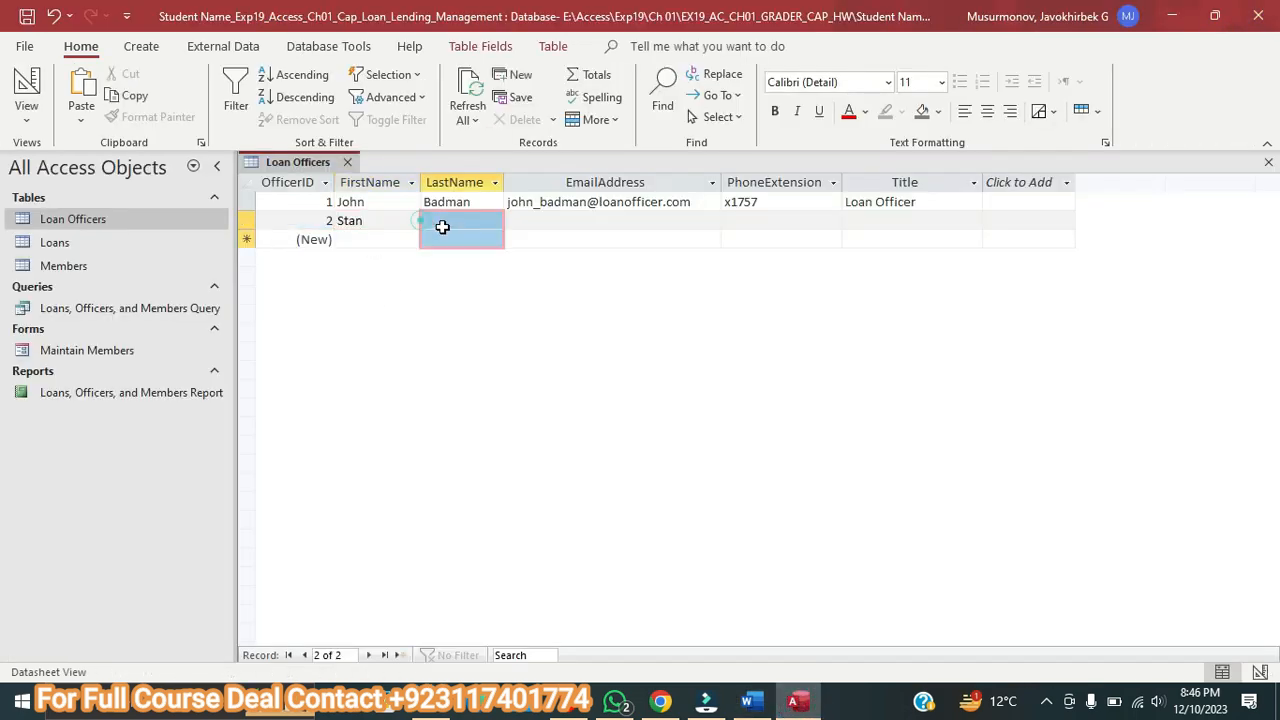
{"action": "left_click", "coordinate": [758, 702]}
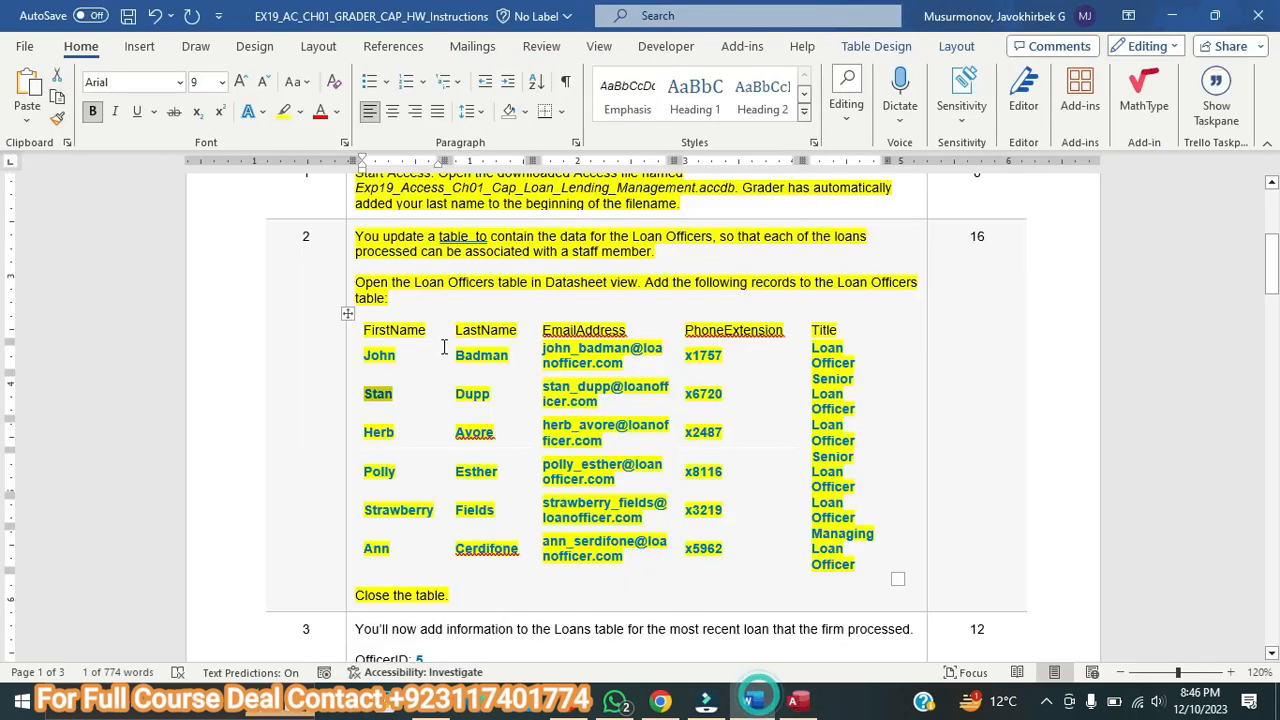
{"action": "double_click", "coordinate": [462, 395]}
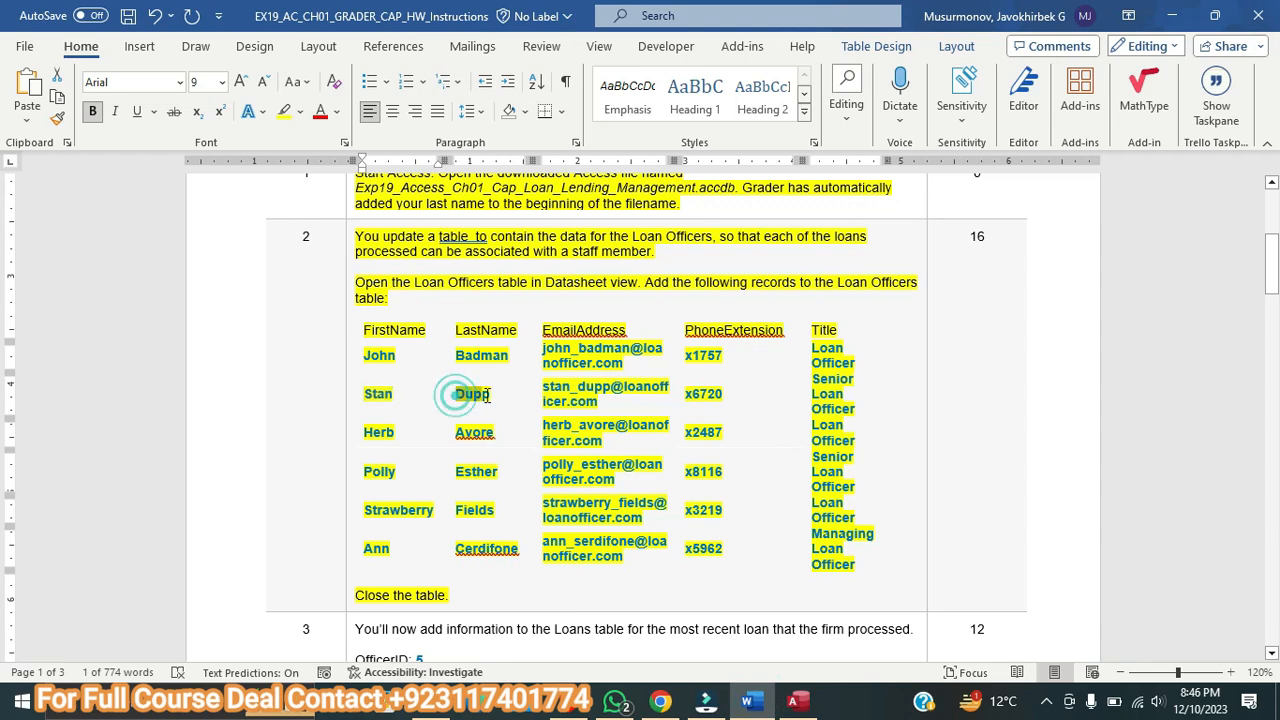
{"action": "left_click", "coordinate": [794, 700]}
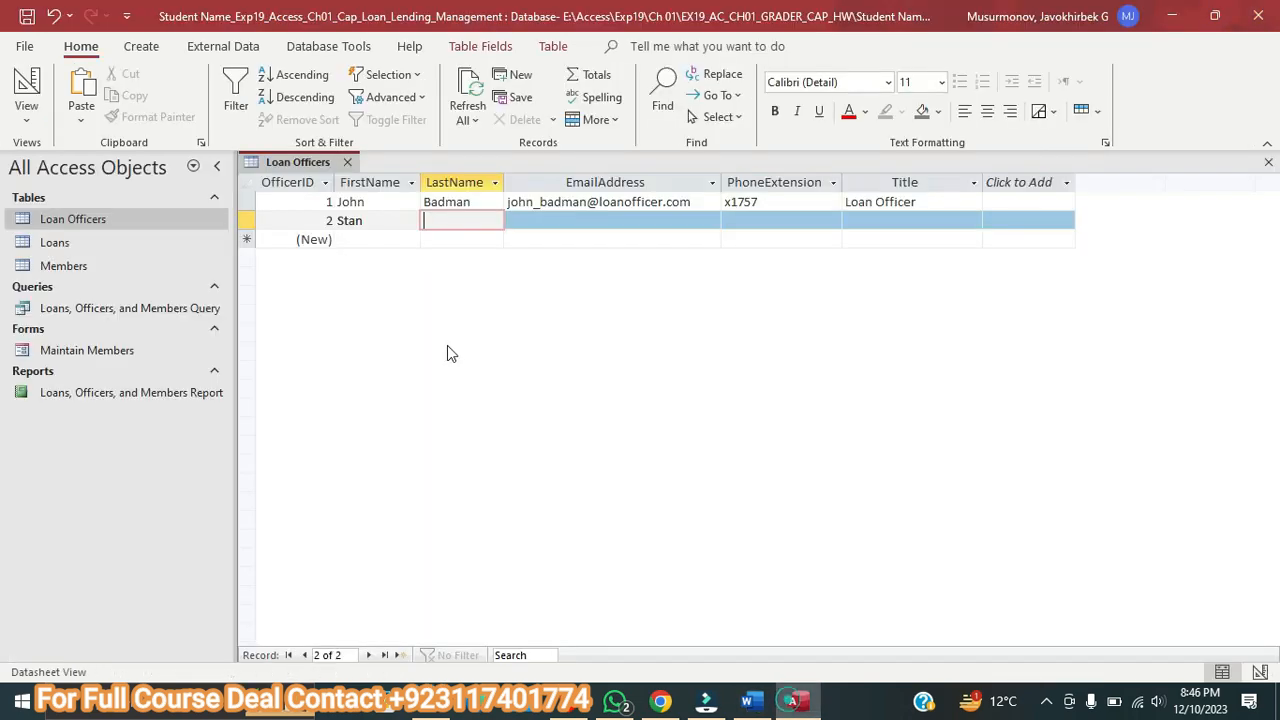
Copy the second officer's e-mail address from the Word instructions into the EmailAddress field of the second Access record.
{"action": "left_click", "coordinate": [559, 220]}
{"action": "left_click", "coordinate": [742, 697]}
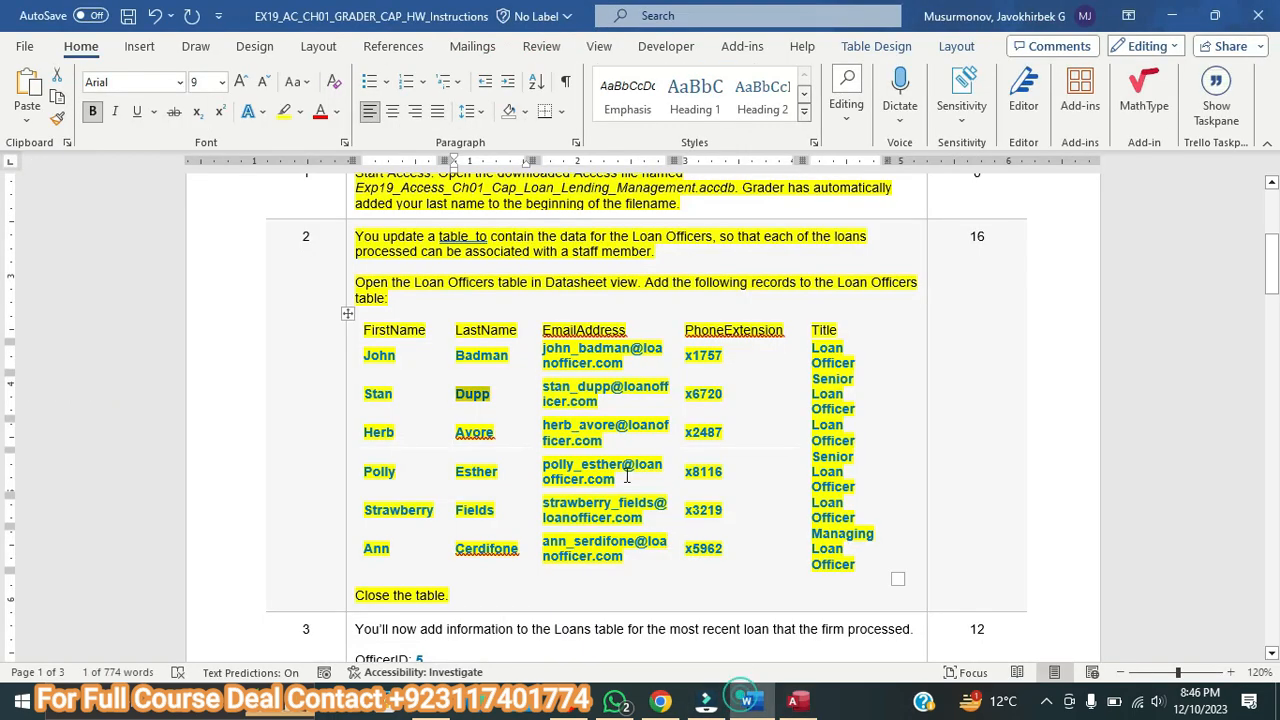
{"action": "double_click", "coordinate": [557, 390]}
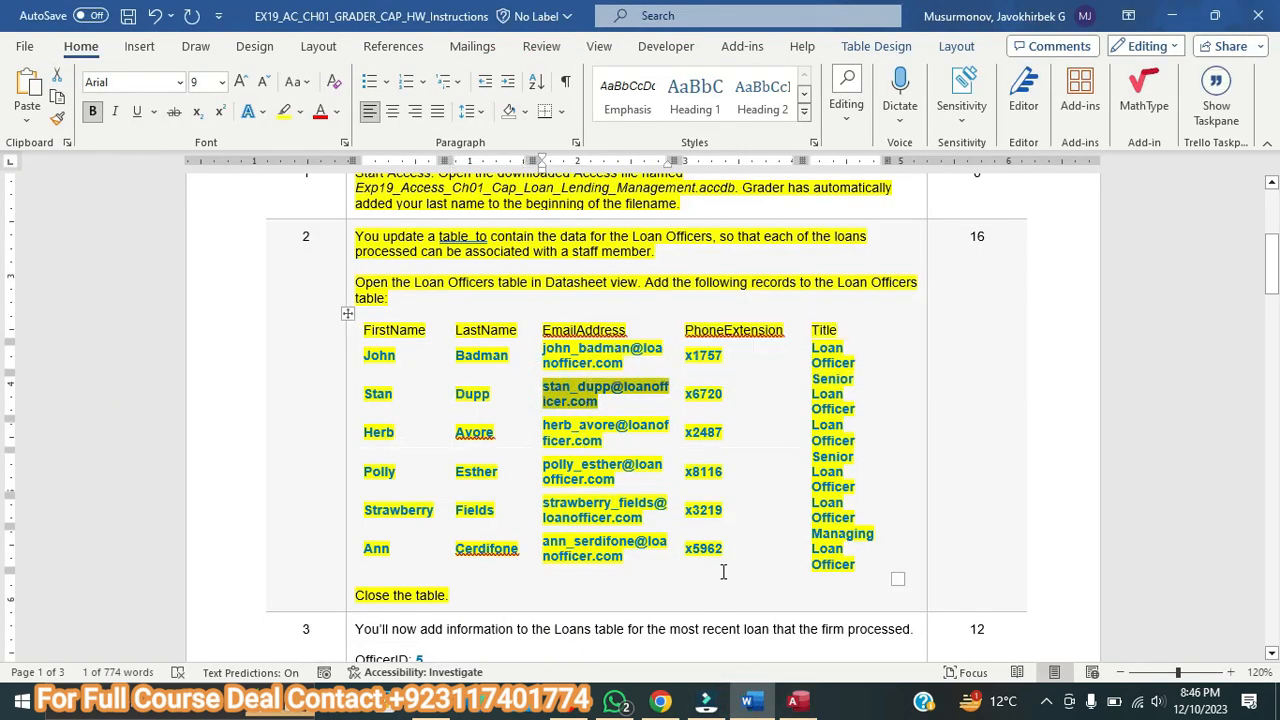
{"action": "left_click", "coordinate": [794, 700]}
{"action": "key", "text": "ctrl+v"}
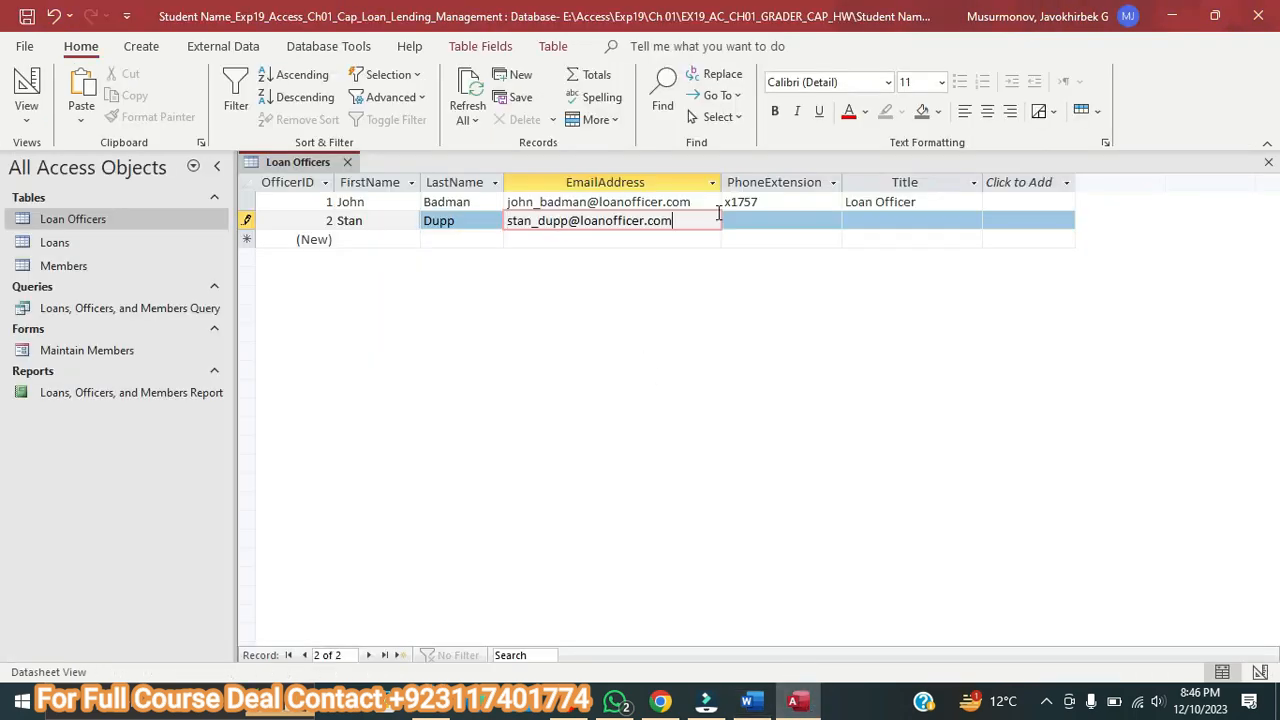
Copy the second officer's phone extension from the Word instructions into the PhoneExtension field of the second Access record.
{"action": "left_click", "coordinate": [755, 219]}
{"action": "left_click", "coordinate": [747, 700]}
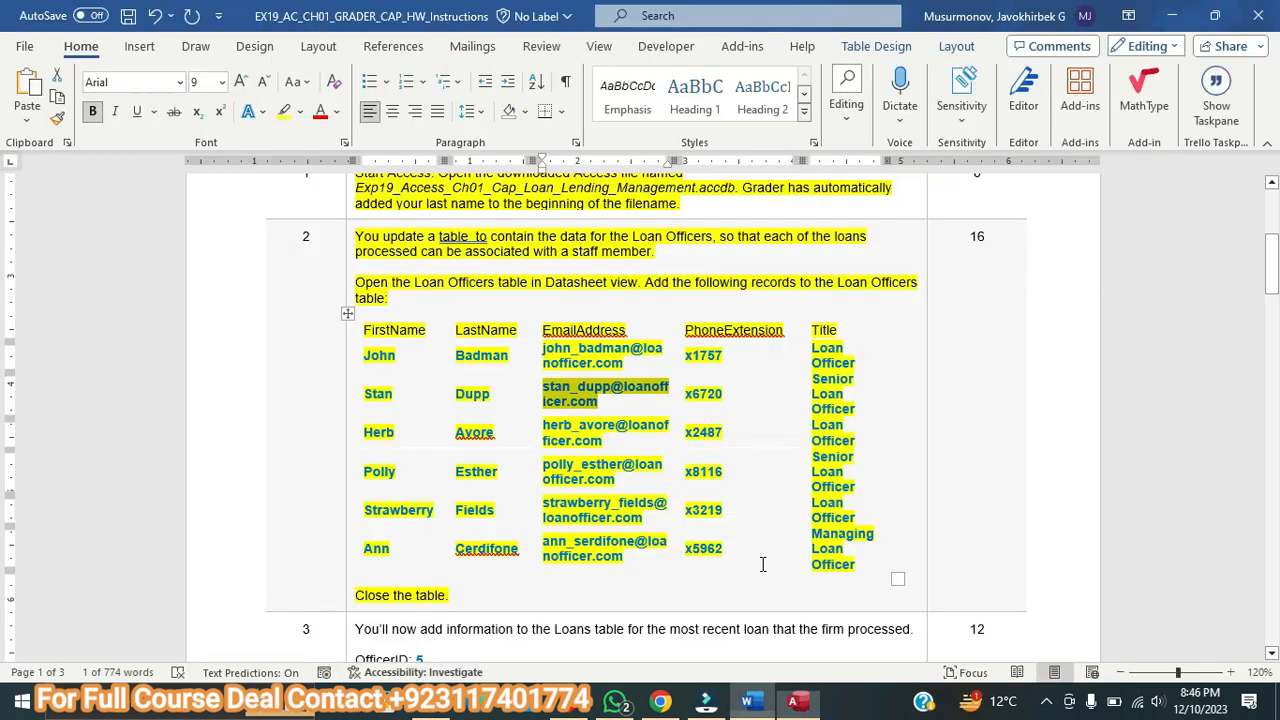
{"action": "double_click", "coordinate": [690, 394]}
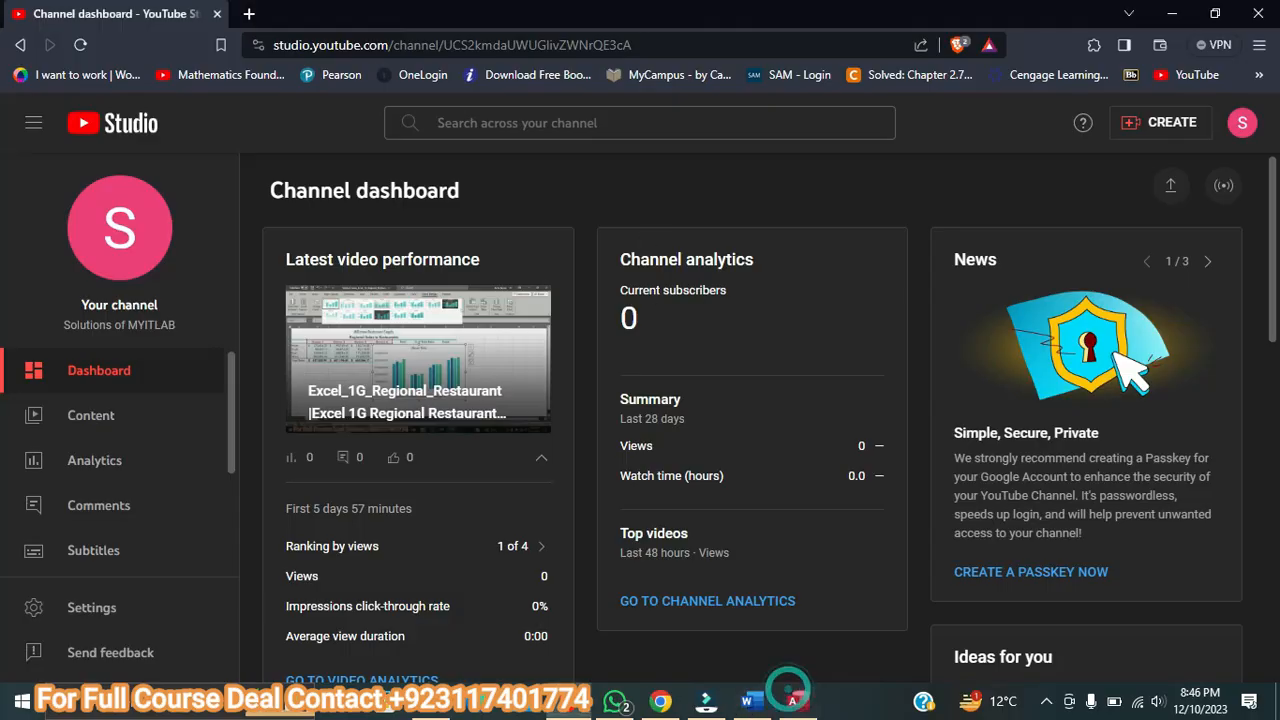
{"action": "left_click", "coordinate": [793, 700]}
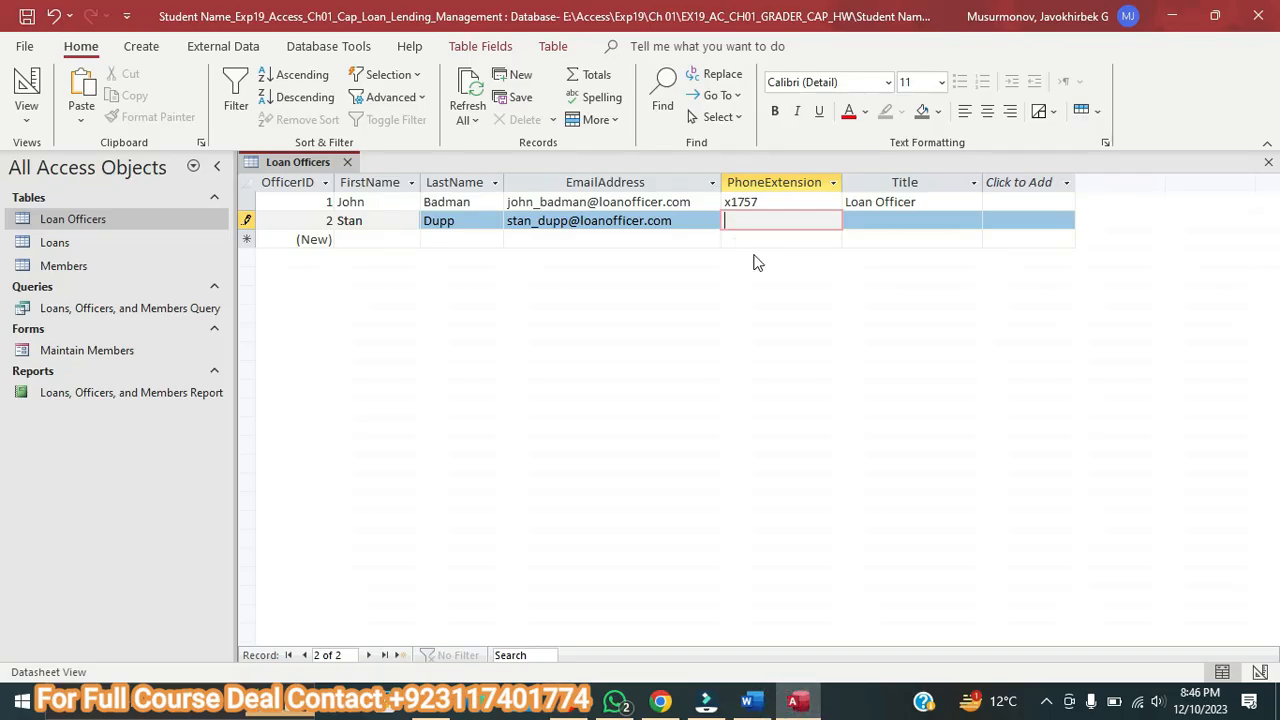
Copy the title "Senior Loan Officer" from the second officer row in Word into the Title field of the second Access record.
{"action": "left_click", "coordinate": [903, 220]}
{"action": "left_click", "coordinate": [747, 700]}
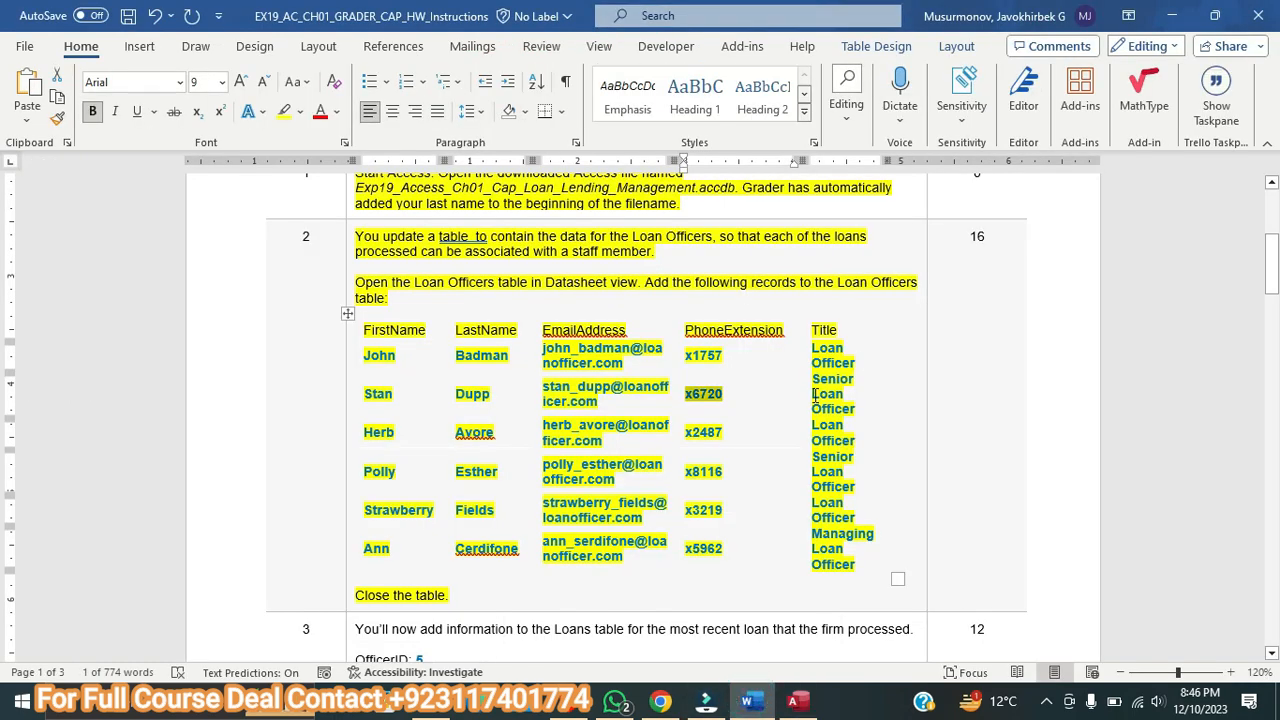
{"action": "left_click_drag", "start_coordinate": [813, 379], "coordinate": [856, 409]}
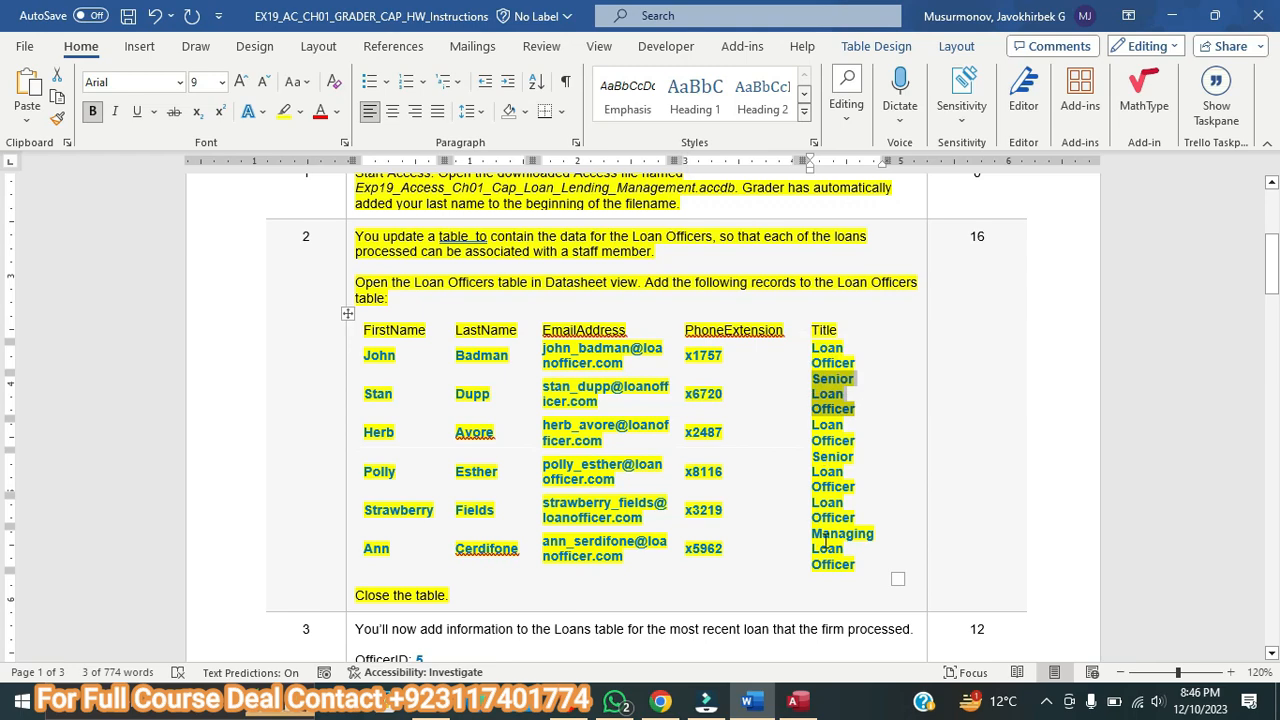
{"action": "key", "text": "alt+Tab"}
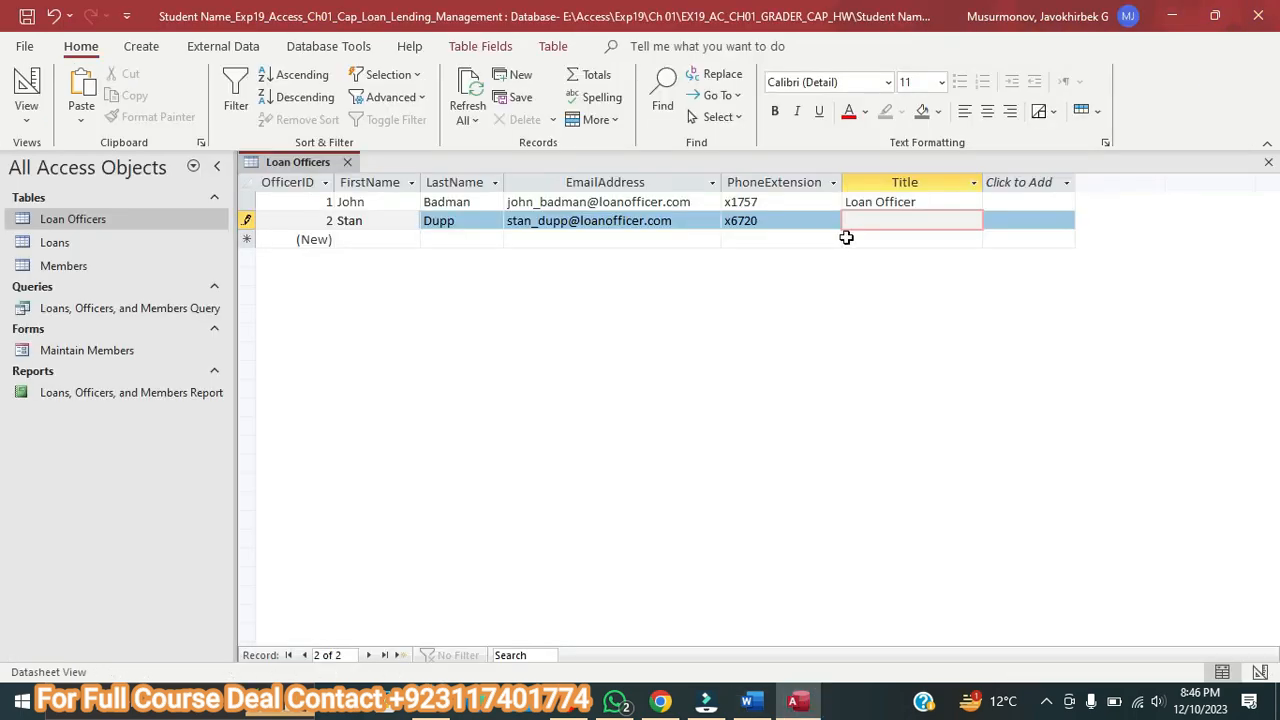
Start a third record in Access and copy the third officer's first name from the Word instructions into its FirstName field.
{"action": "left_click", "coordinate": [356, 238]}
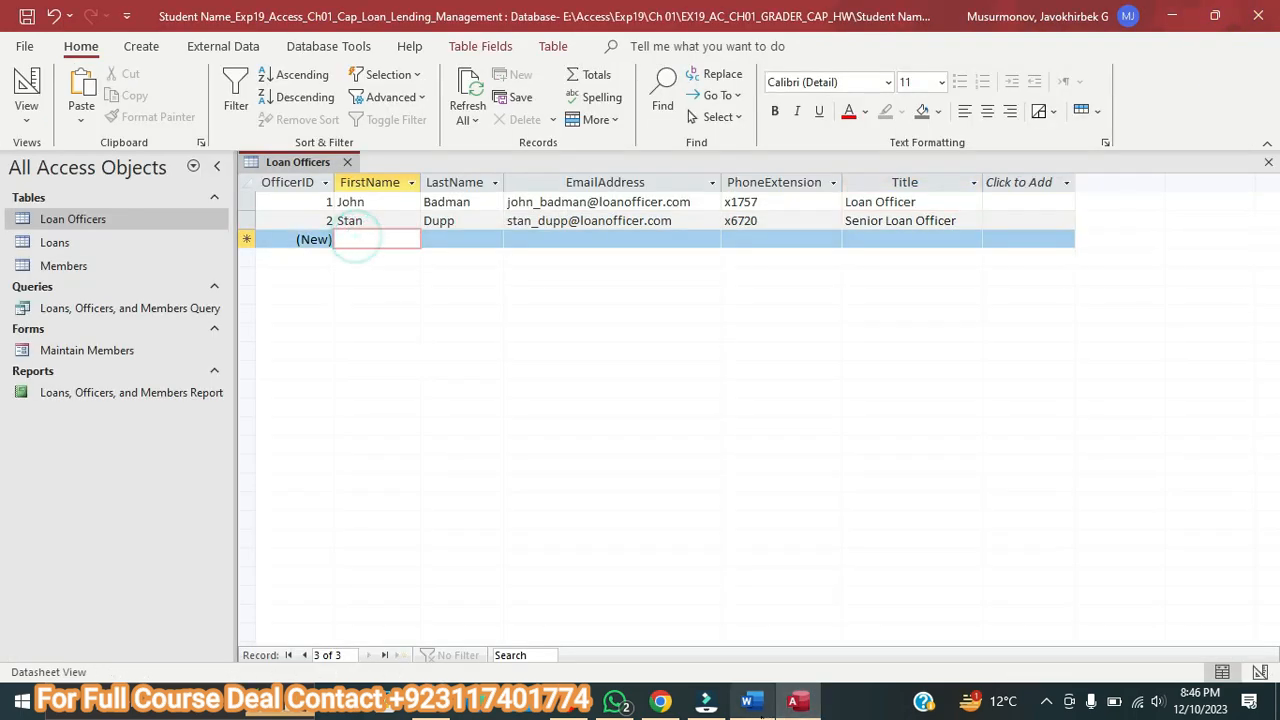
{"action": "key", "text": "alt+Tab"}
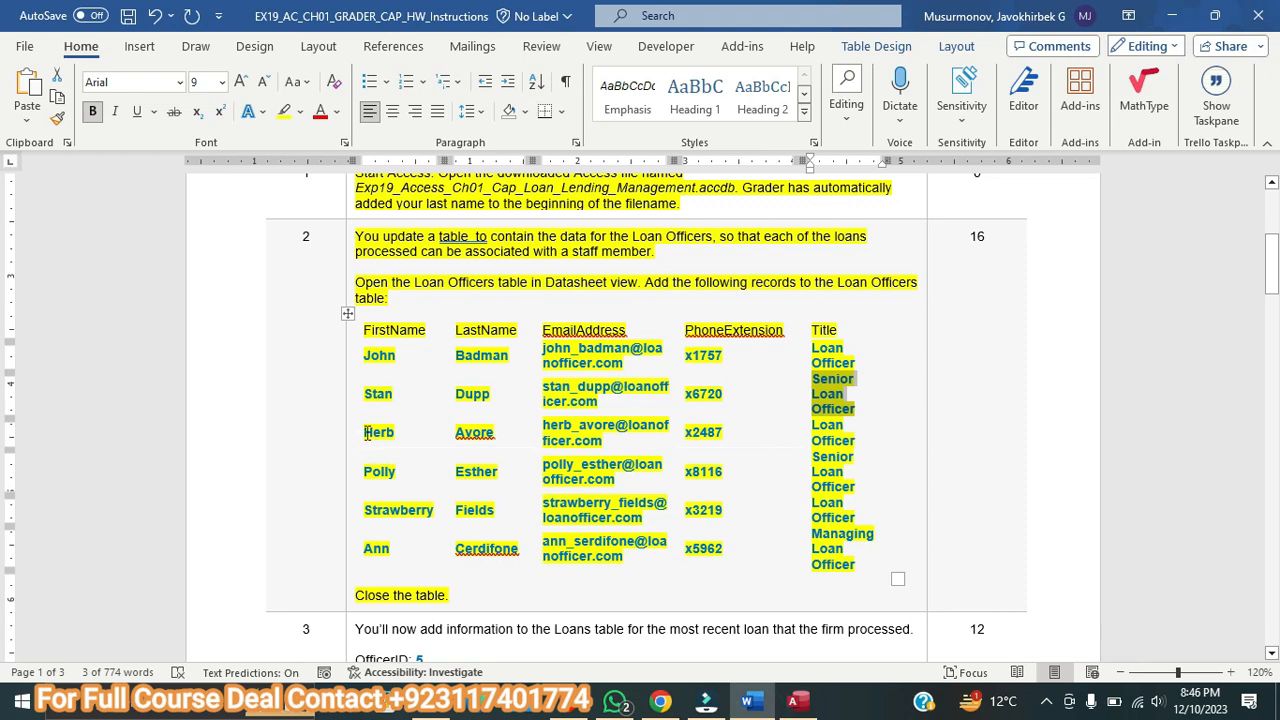
{"action": "left_click_drag", "start_coordinate": [366, 432], "coordinate": [389, 433]}
{"action": "key", "text": "ctrl+c"}
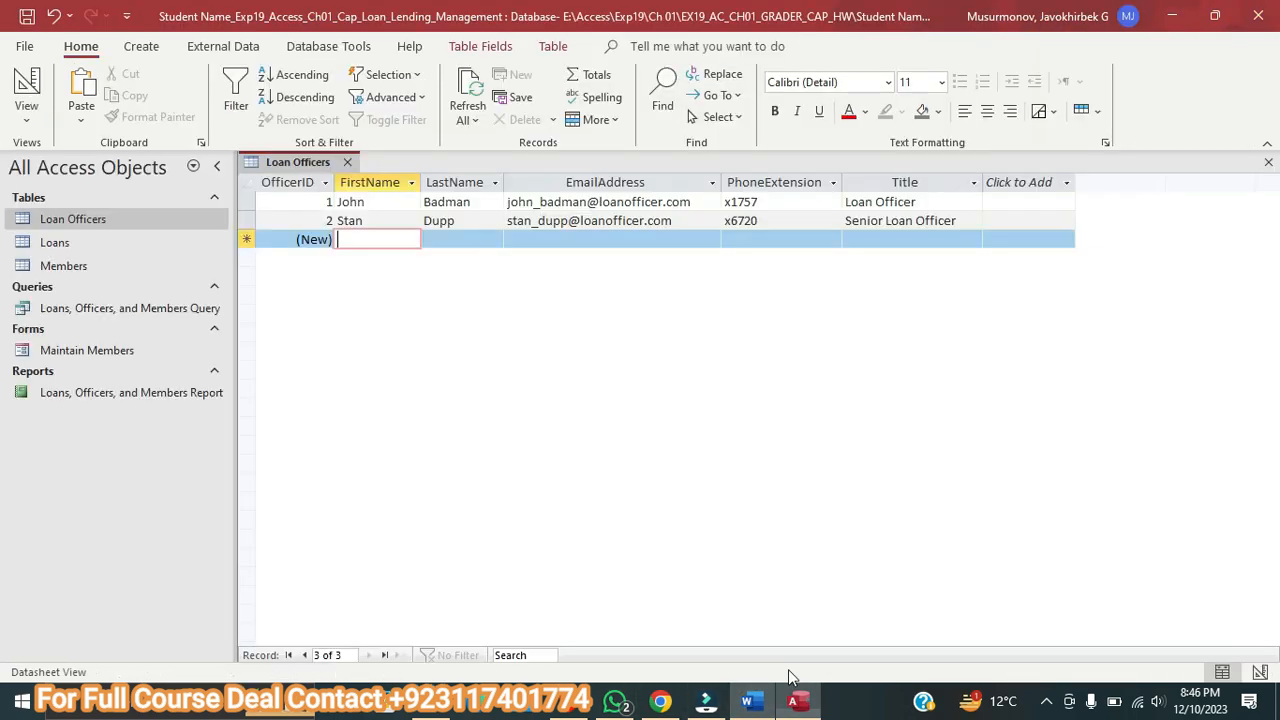
{"action": "left_click", "coordinate": [795, 700]}
{"action": "key", "text": "ctrl+v"}
{"action": "key", "text": "Tab"}
Copy the third officer's last name from the Word instructions into the LastName field of the third Access record.
{"action": "left_click", "coordinate": [450, 243]}
{"action": "left_click", "coordinate": [752, 700]}
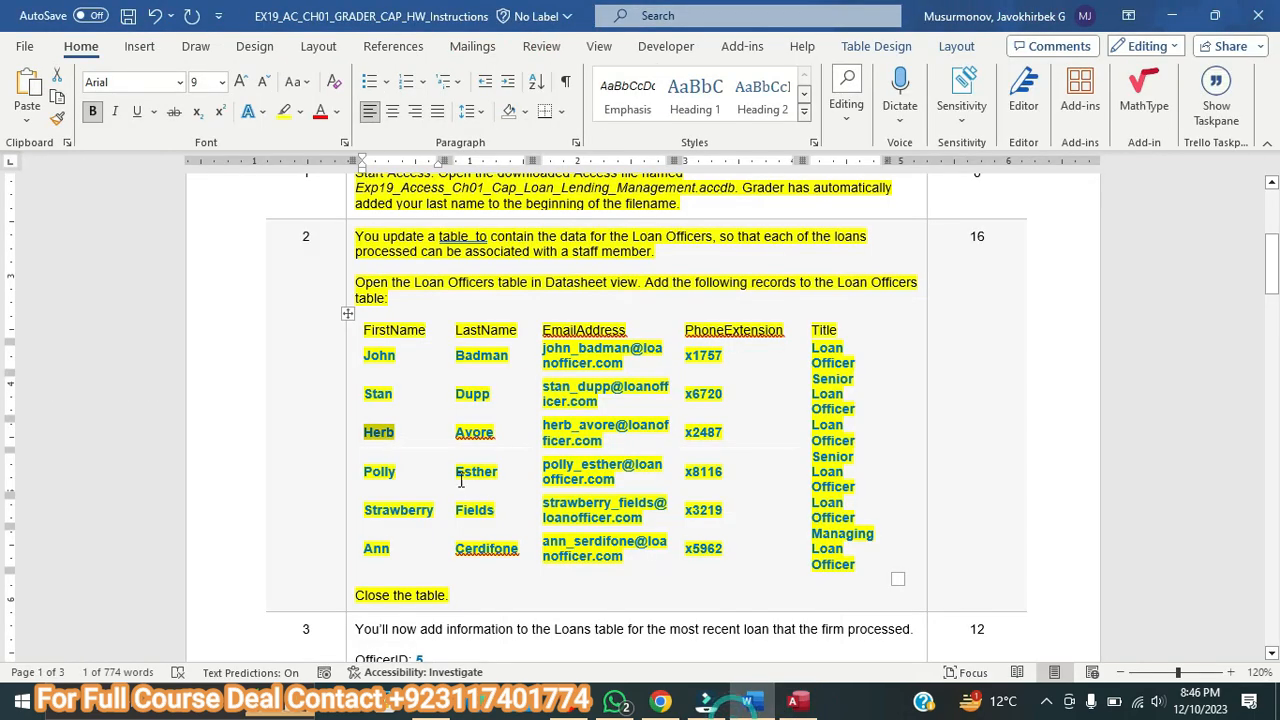
{"action": "double_click", "coordinate": [460, 436]}
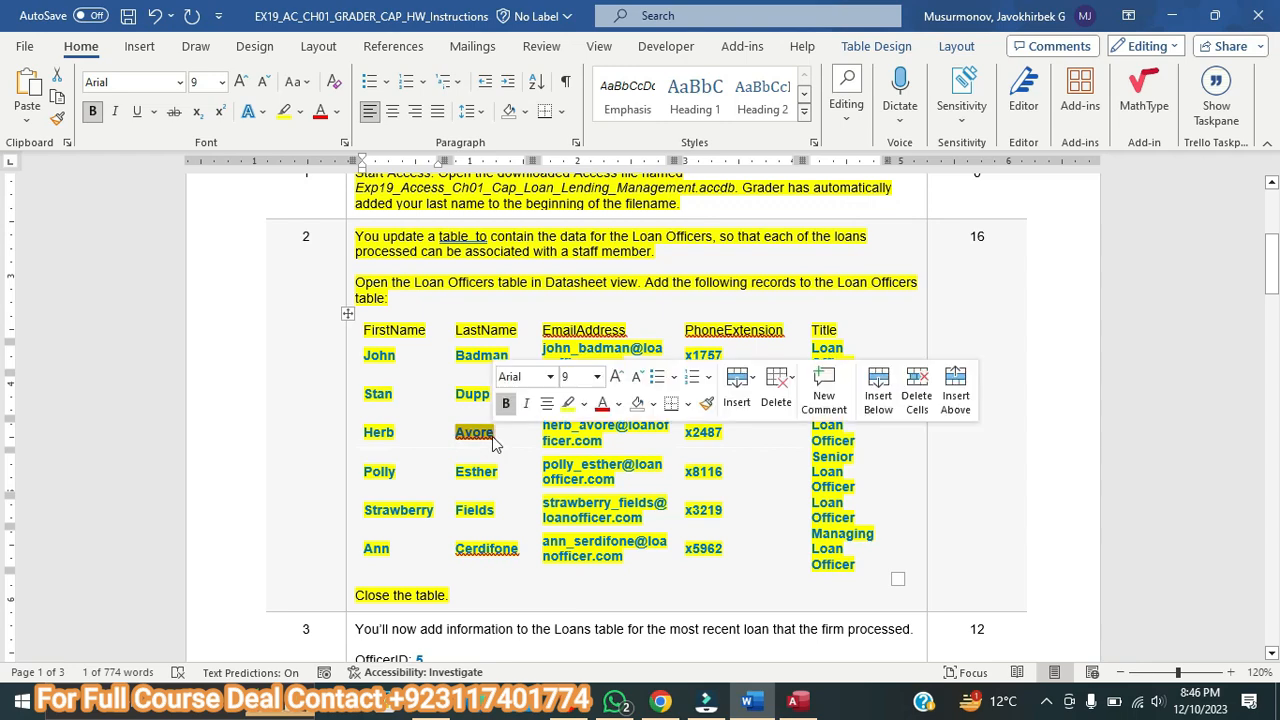
{"action": "left_click", "coordinate": [795, 700]}
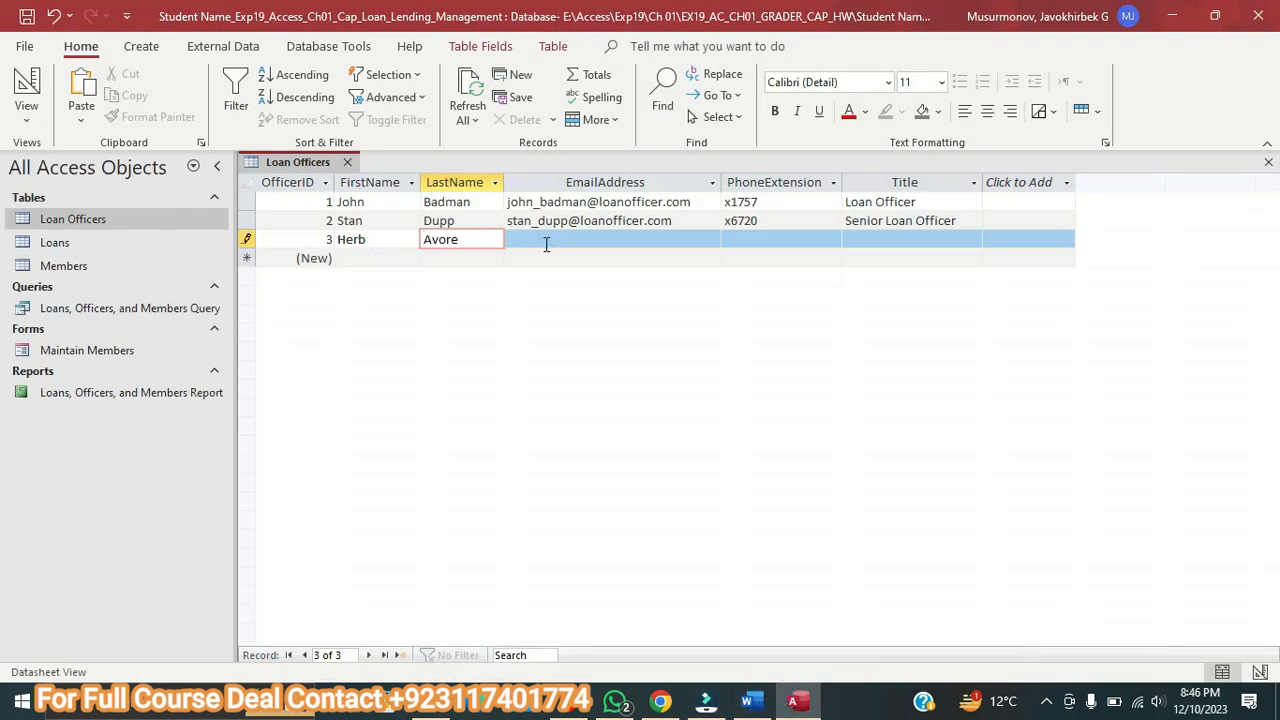
Copy the third officer's e-mail address from the Word instructions into the EmailAddress field of the third Access record.
{"action": "left_click", "coordinate": [546, 243]}
{"action": "left_click", "coordinate": [752, 700]}
{"action": "left_click_drag", "start_coordinate": [544, 424], "coordinate": [603, 441]}
{"action": "key", "text": "ctrl+c"}
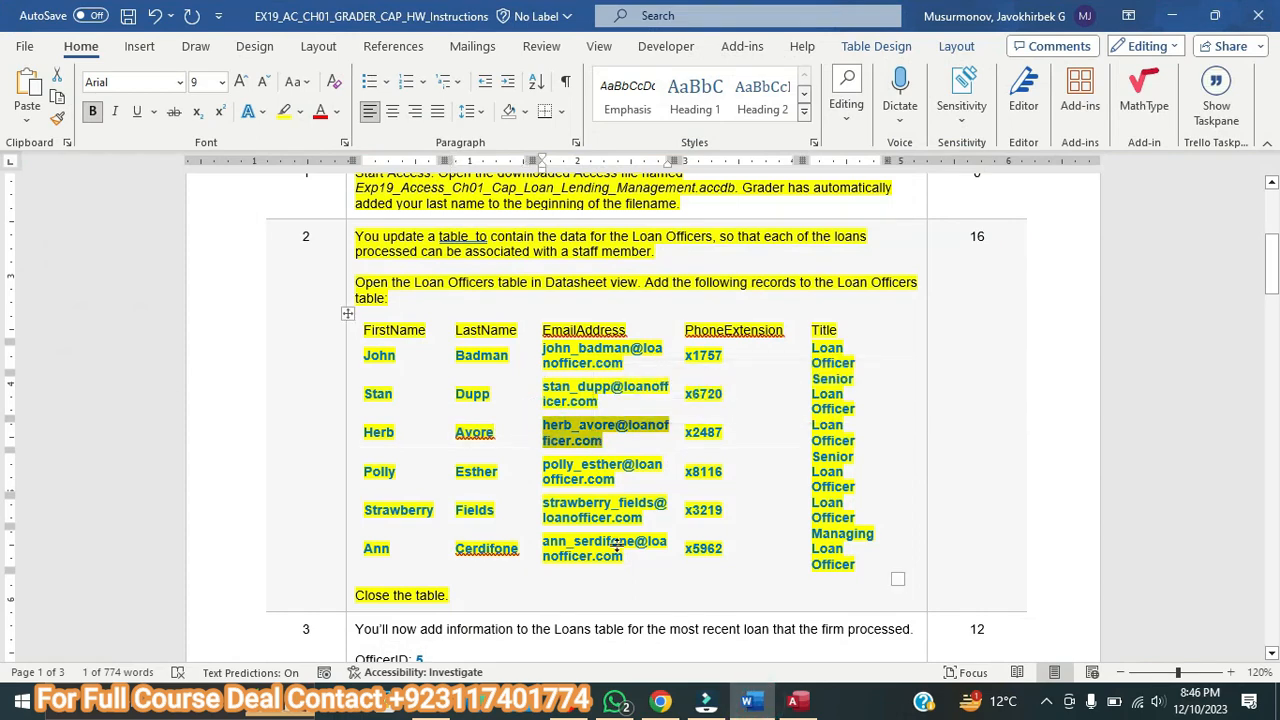
{"action": "left_click", "coordinate": [795, 700]}
{"action": "key", "text": "ctrl+v"}
Copy the third officer's phone extension from the Word instructions into the PhoneExtension field of the third Access record.
{"action": "left_click", "coordinate": [743, 243]}
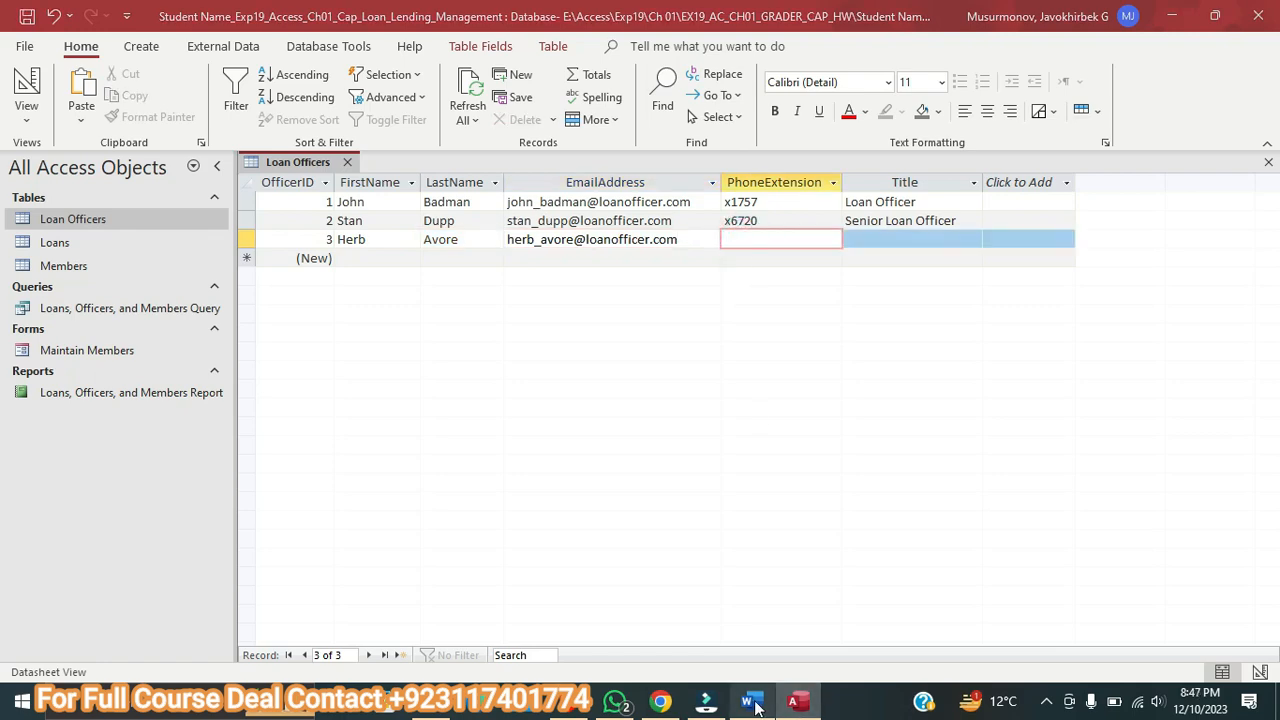
{"action": "left_click", "coordinate": [752, 702]}
{"action": "double_click", "coordinate": [688, 431]}
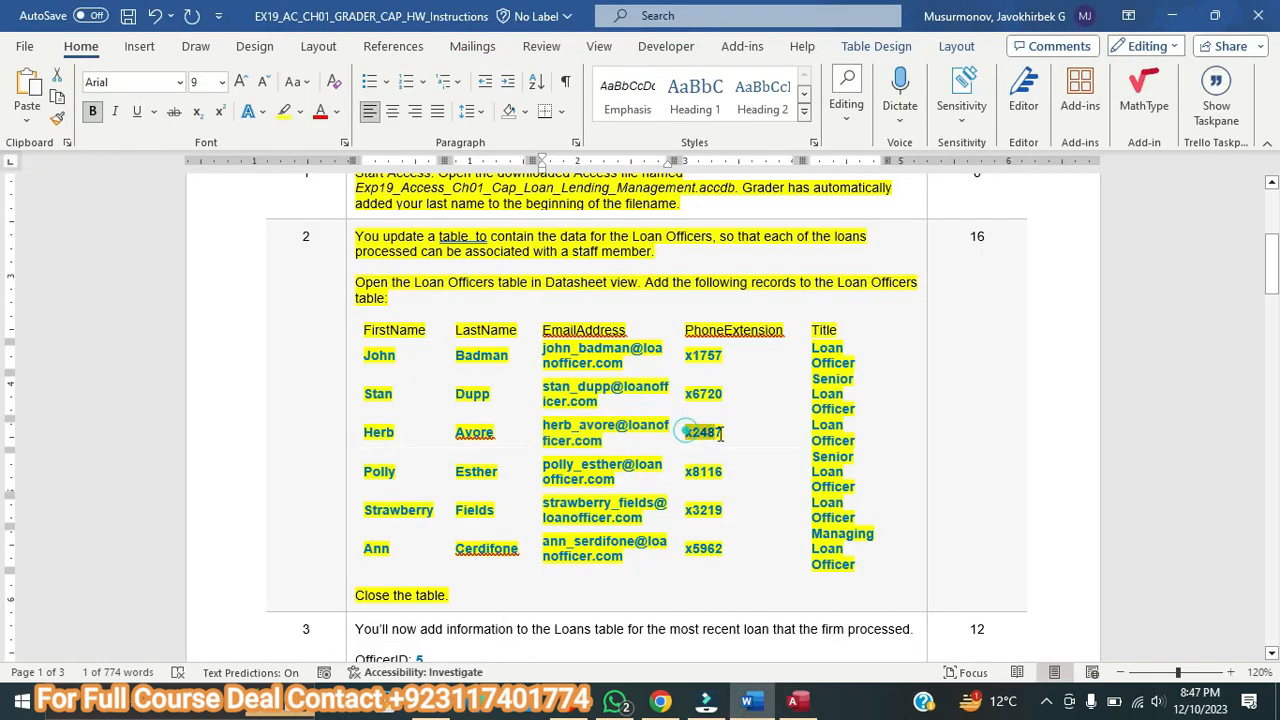
{"action": "left_click", "coordinate": [798, 700]}
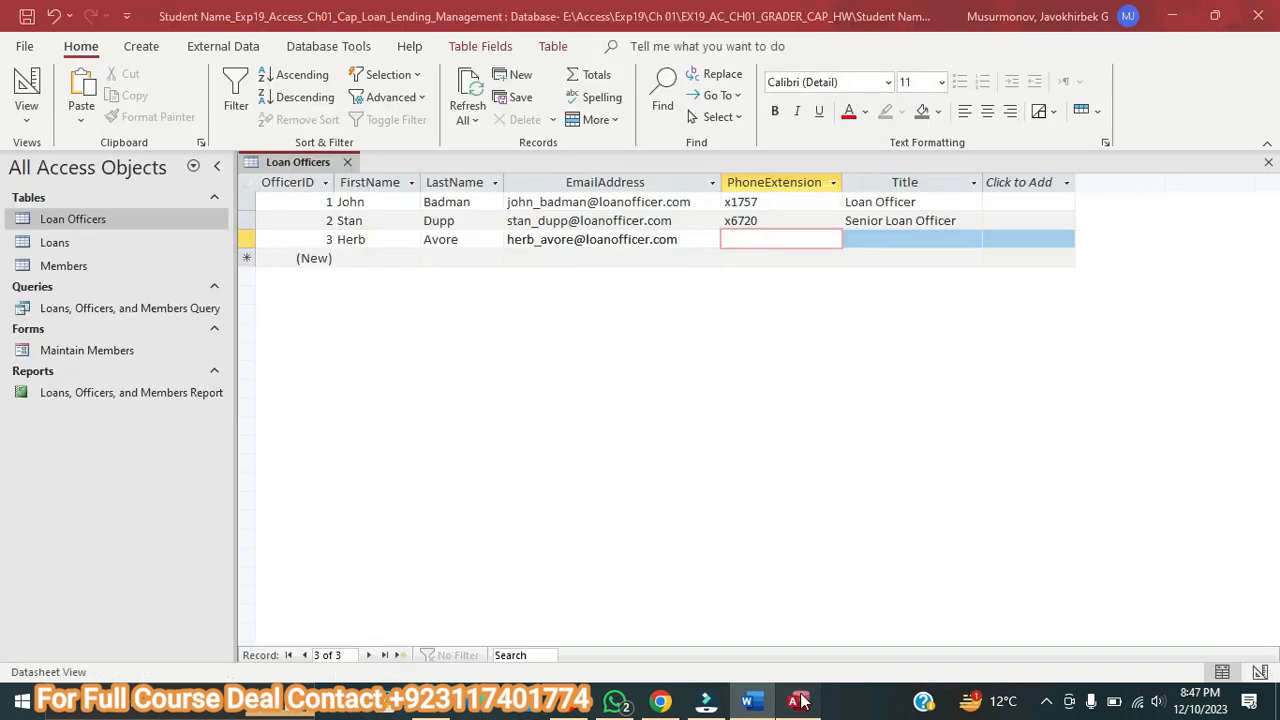
Copy the title "Loan Officer" from the third officer row in Word into the Title field of the third Access record.
{"action": "left_click", "coordinate": [857, 240]}
{"action": "left_click", "coordinate": [752, 702]}
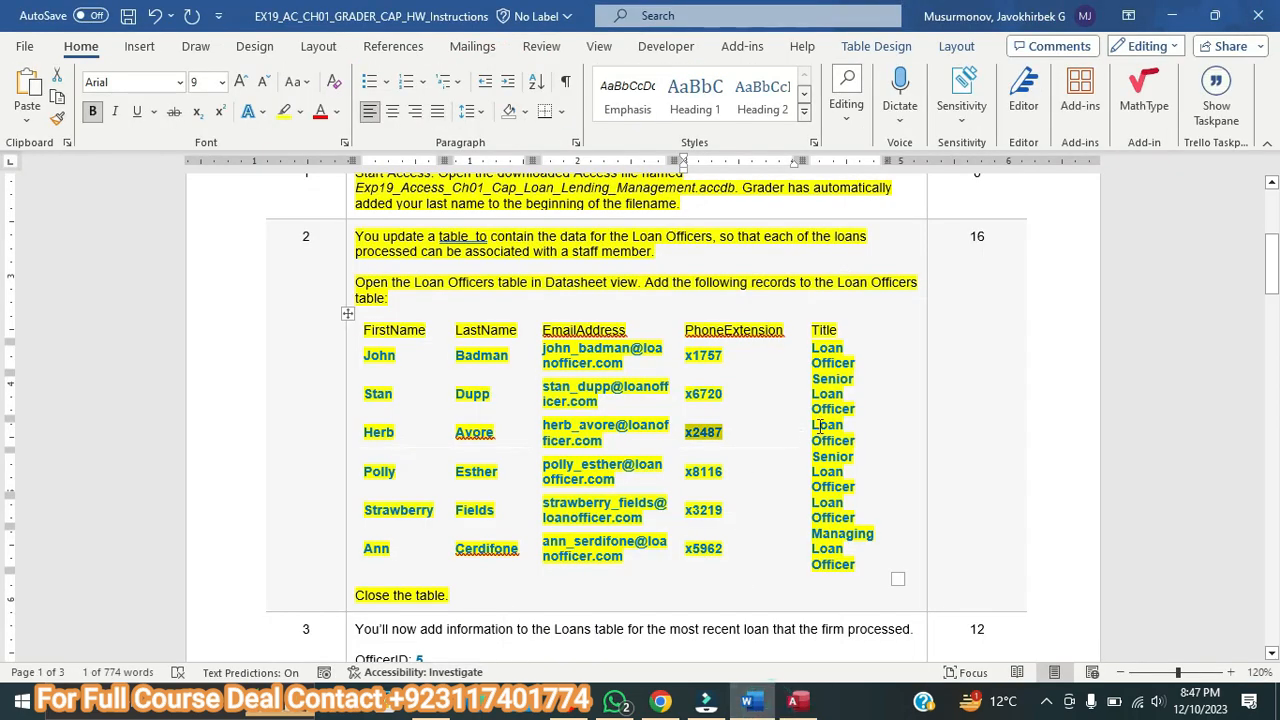
{"action": "left_click_drag", "start_coordinate": [812, 425], "coordinate": [857, 443]}
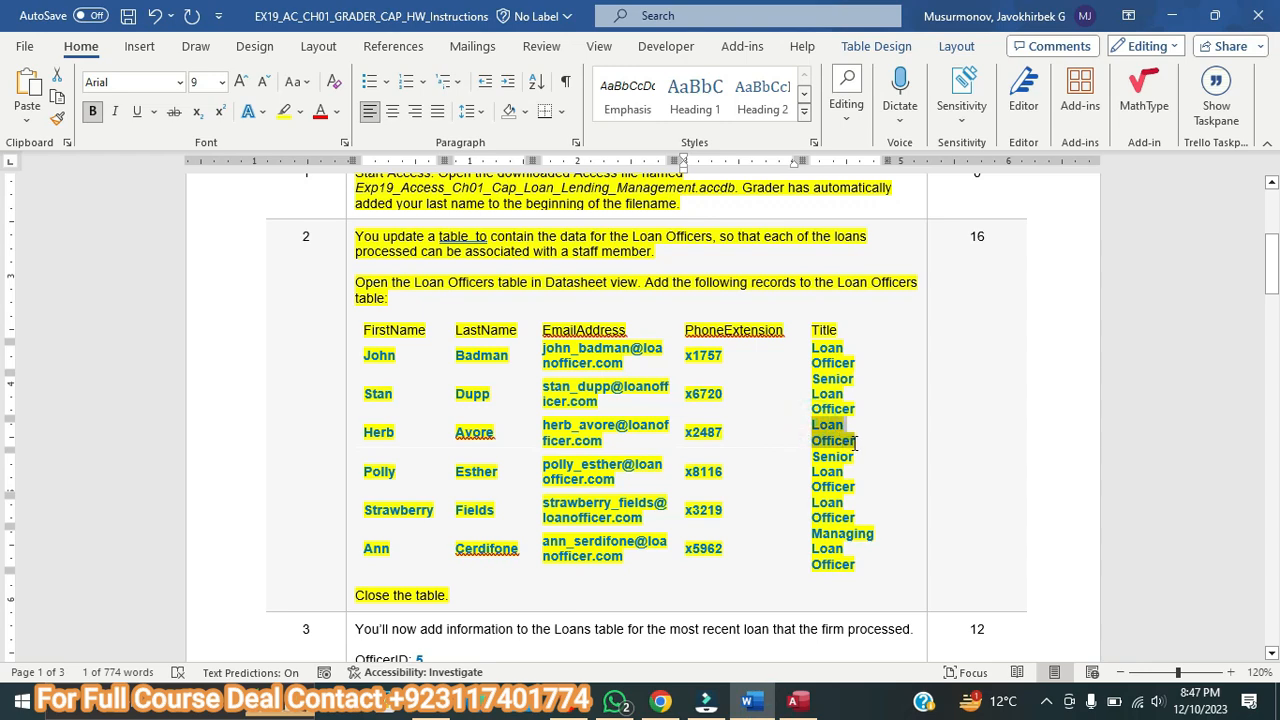
{"action": "left_click", "coordinate": [798, 700]}
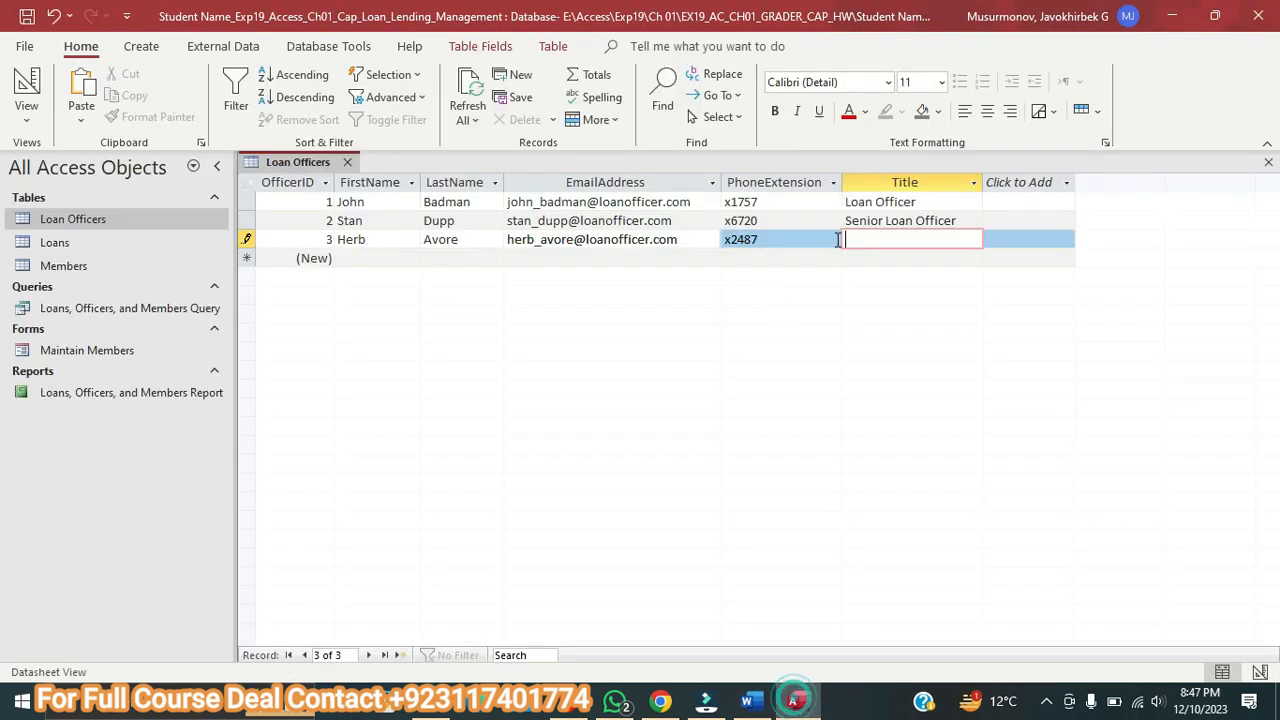
Start a fourth record in Access and copy the fourth officer's first name from the Word instructions into its FirstName field.
{"action": "left_click", "coordinate": [370, 258]}
{"action": "left_click", "coordinate": [371, 266]}
{"action": "left_click", "coordinate": [752, 702]}
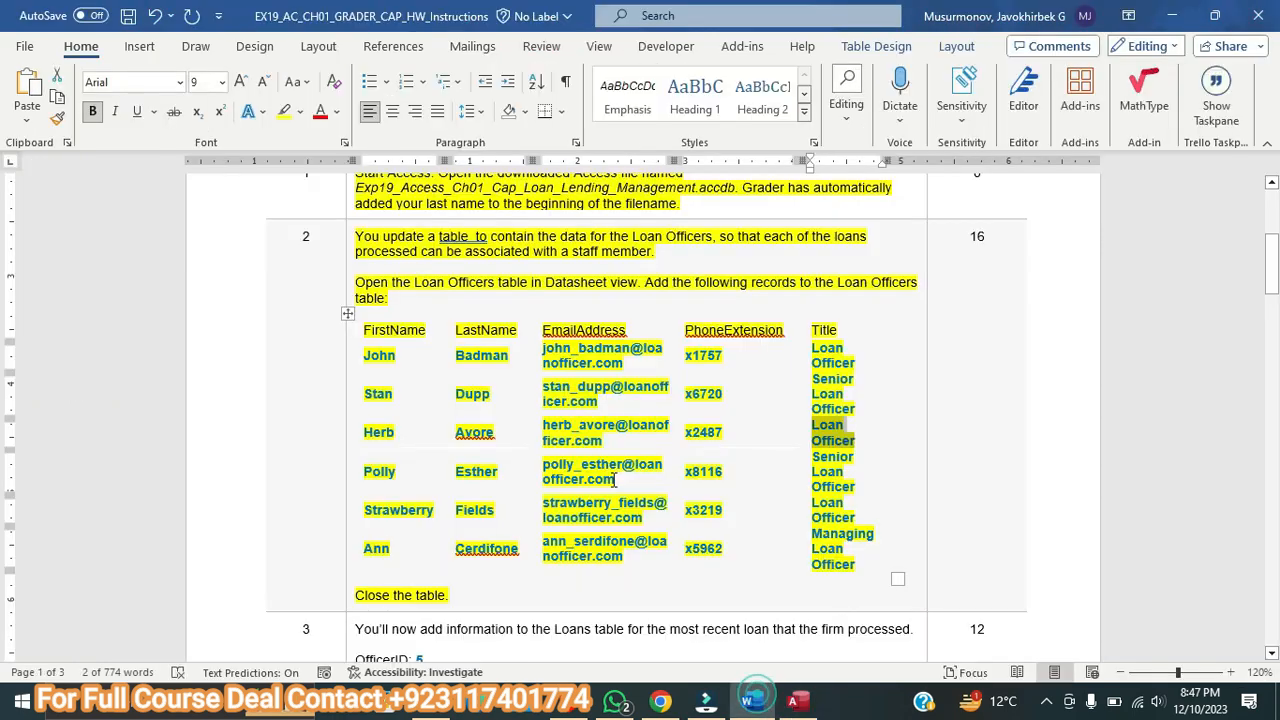
{"action": "double_click", "coordinate": [392, 473]}
{"action": "key", "text": "ctrl+c"}
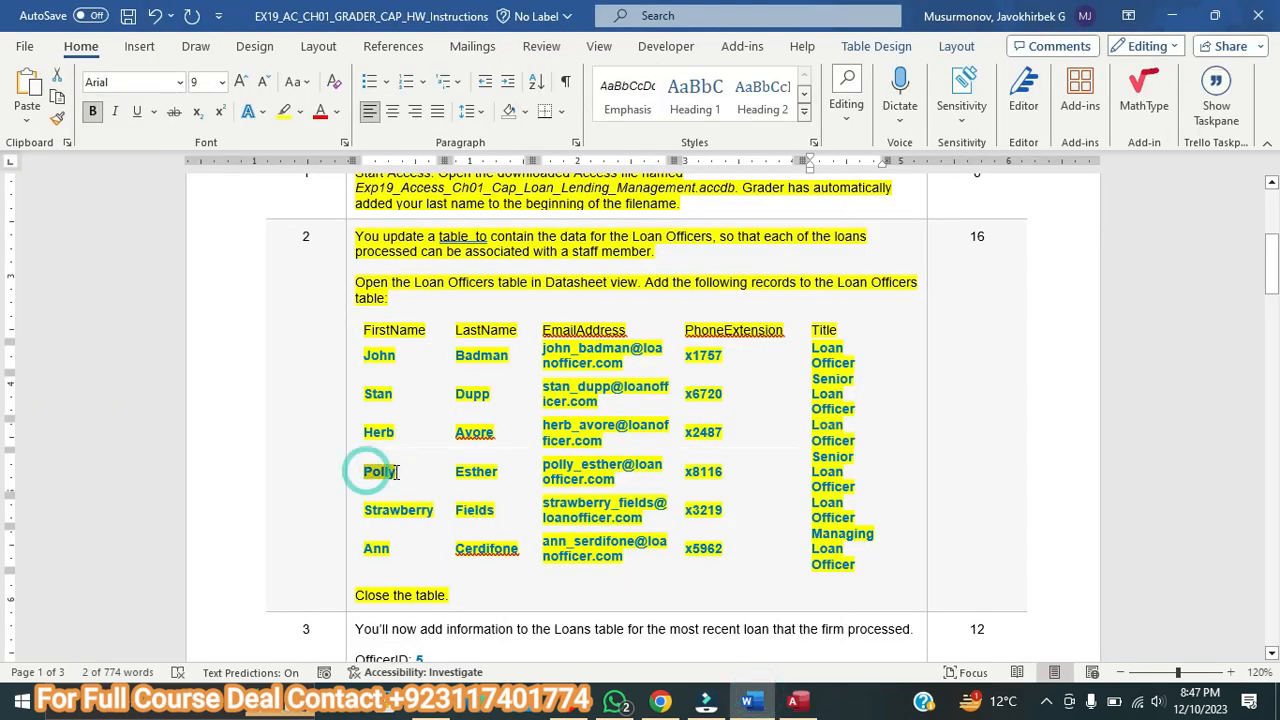
{"action": "left_click", "coordinate": [793, 702]}
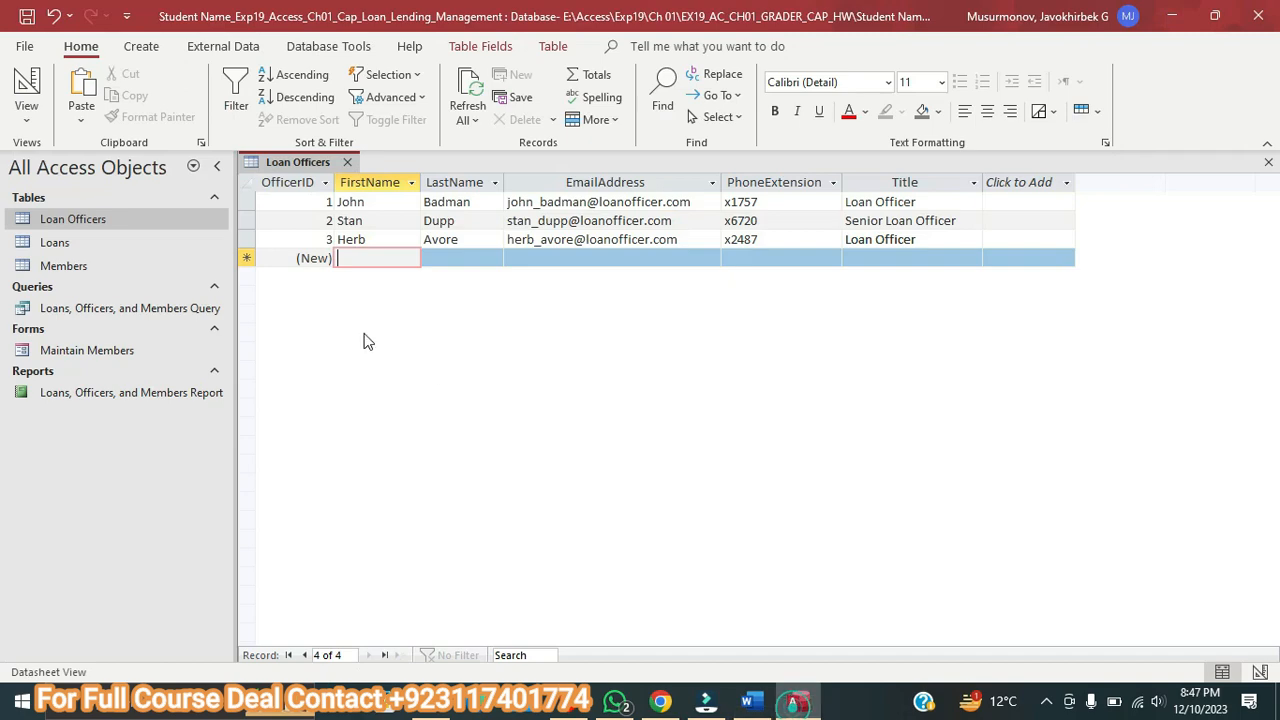
{"action": "key", "text": "ctrl+v"}
Copy the fourth officer's last name from the Word instructions into the LastName field of the fourth Access record.
{"action": "left_click", "coordinate": [460, 262]}
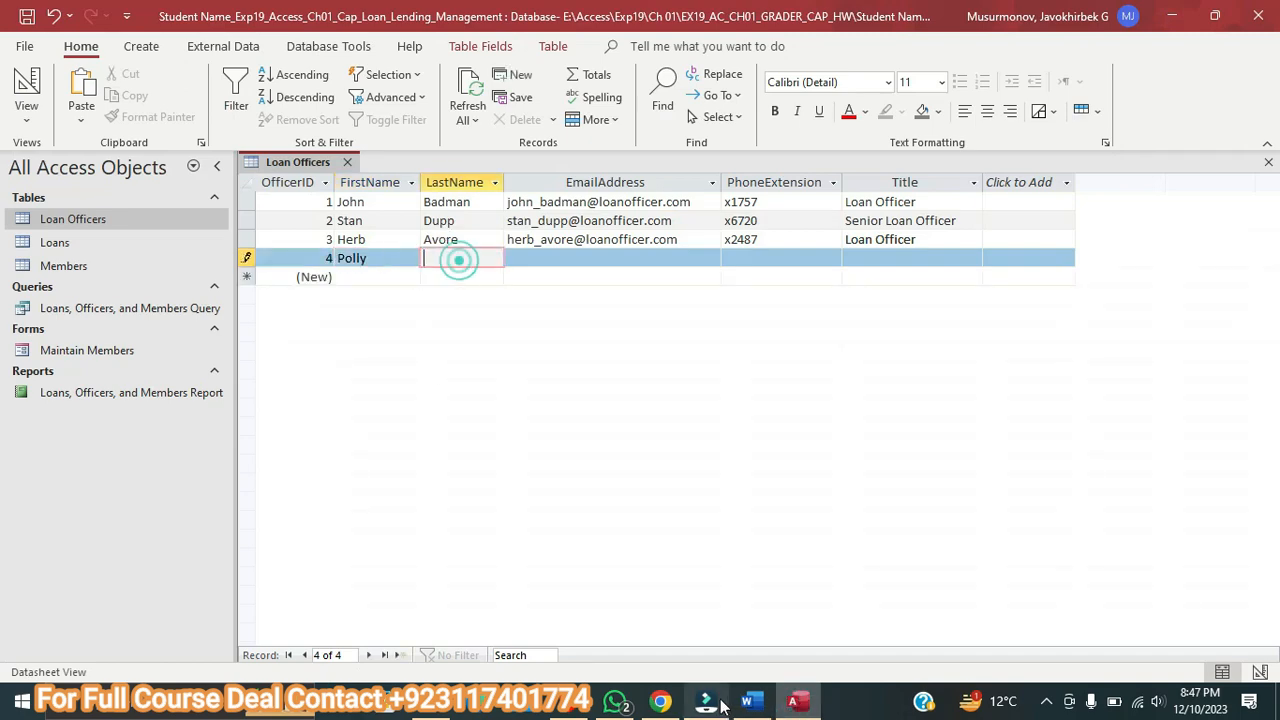
{"action": "key", "text": "alt+Tab"}
{"action": "left_click_drag", "start_coordinate": [457, 471], "coordinate": [494, 470]}
{"action": "right_click", "coordinate": [499, 472]}
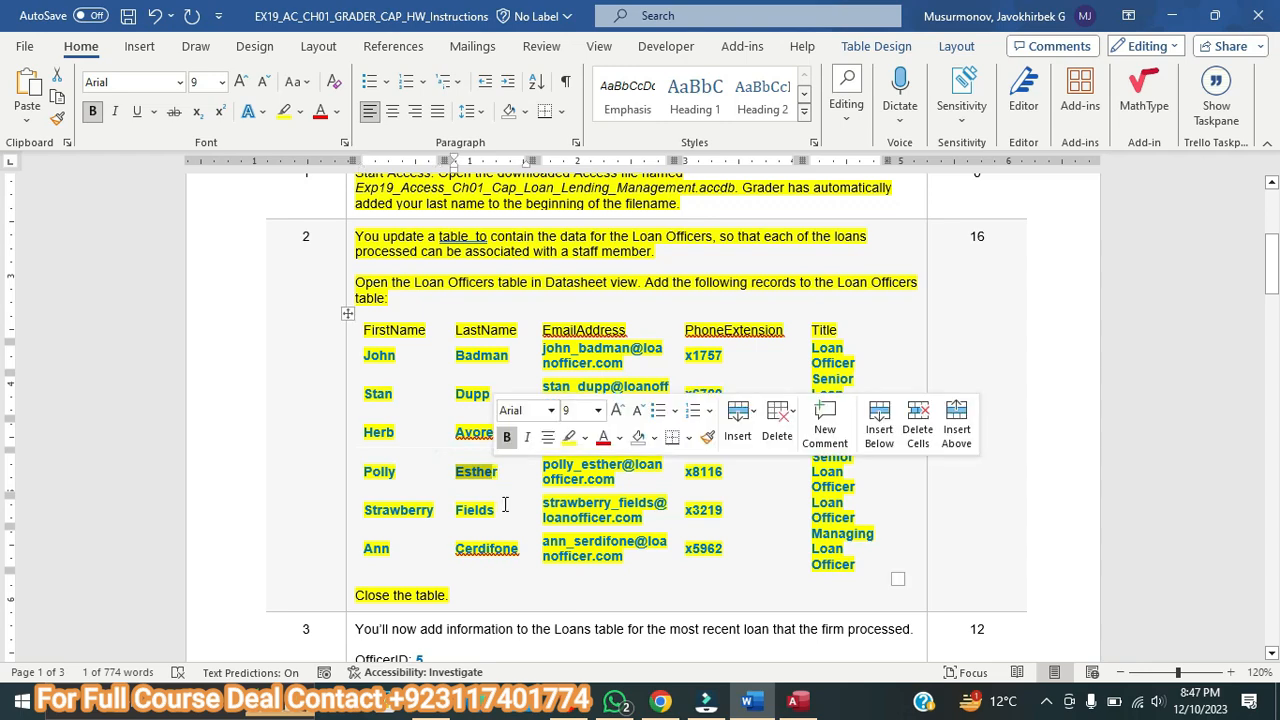
{"action": "left_click", "coordinate": [497, 481]}
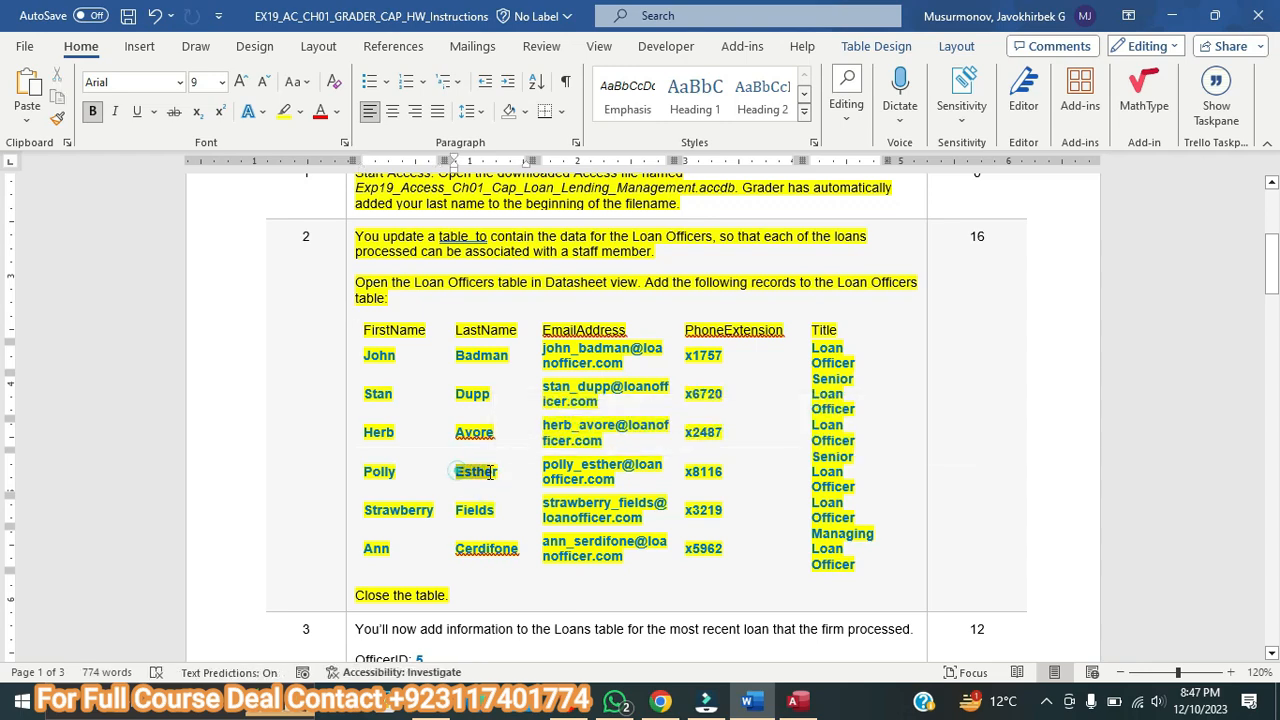
{"action": "left_click", "coordinate": [794, 700]}
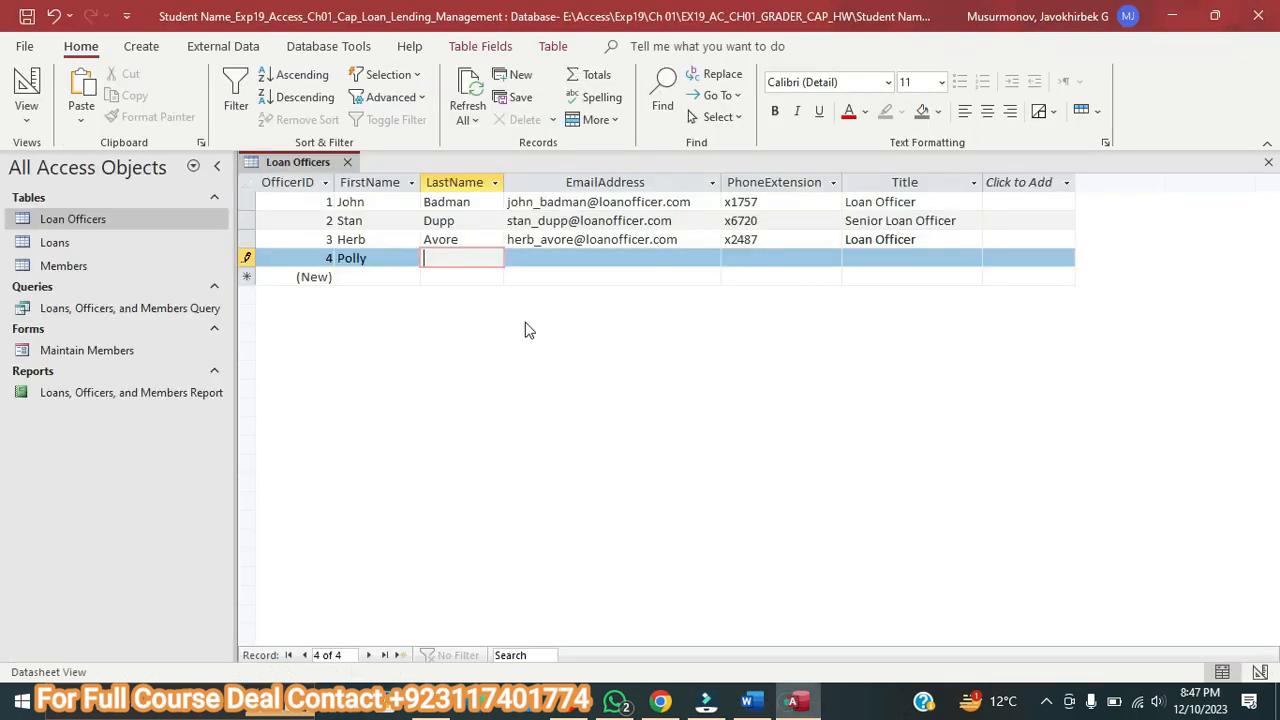
Copy the fourth officer's e-mail address from the Word instructions into the EmailAddress field of the fourth Access record.
{"action": "left_click", "coordinate": [563, 262]}
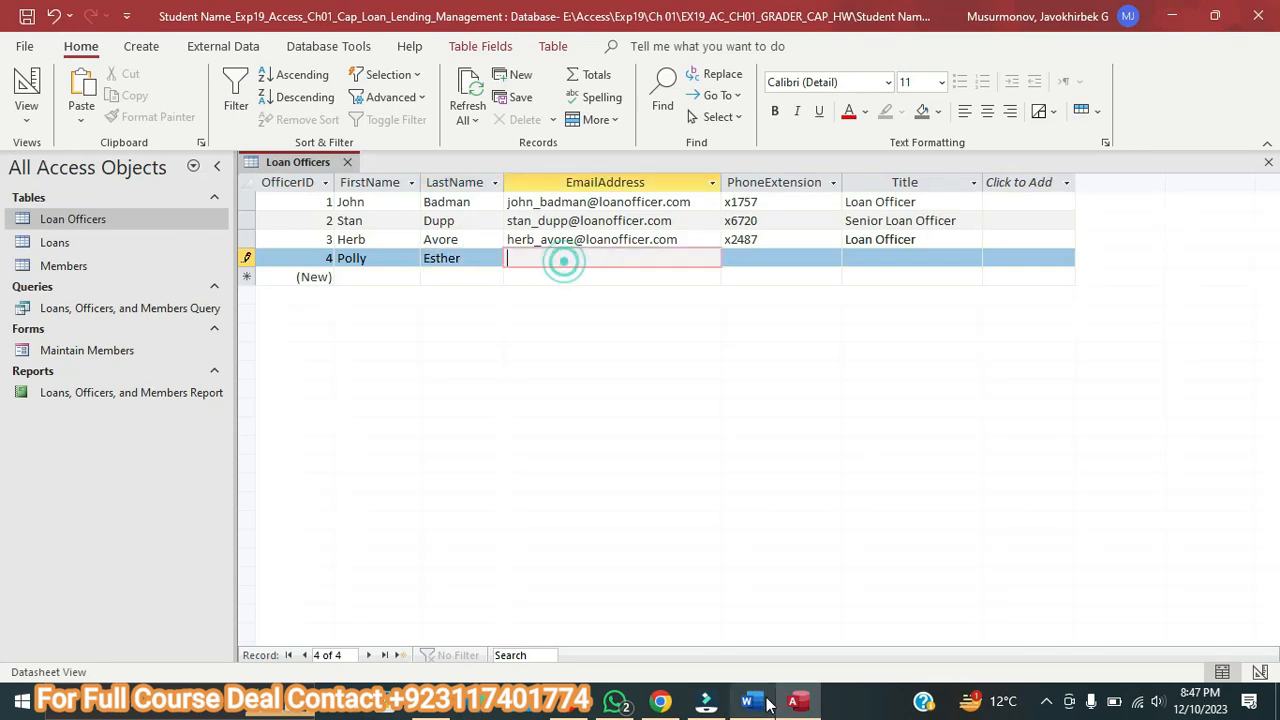
{"action": "left_click", "coordinate": [752, 700]}
{"action": "left_click_drag", "start_coordinate": [545, 465], "coordinate": [615, 480]}
{"action": "key", "text": "ctrl+c"}
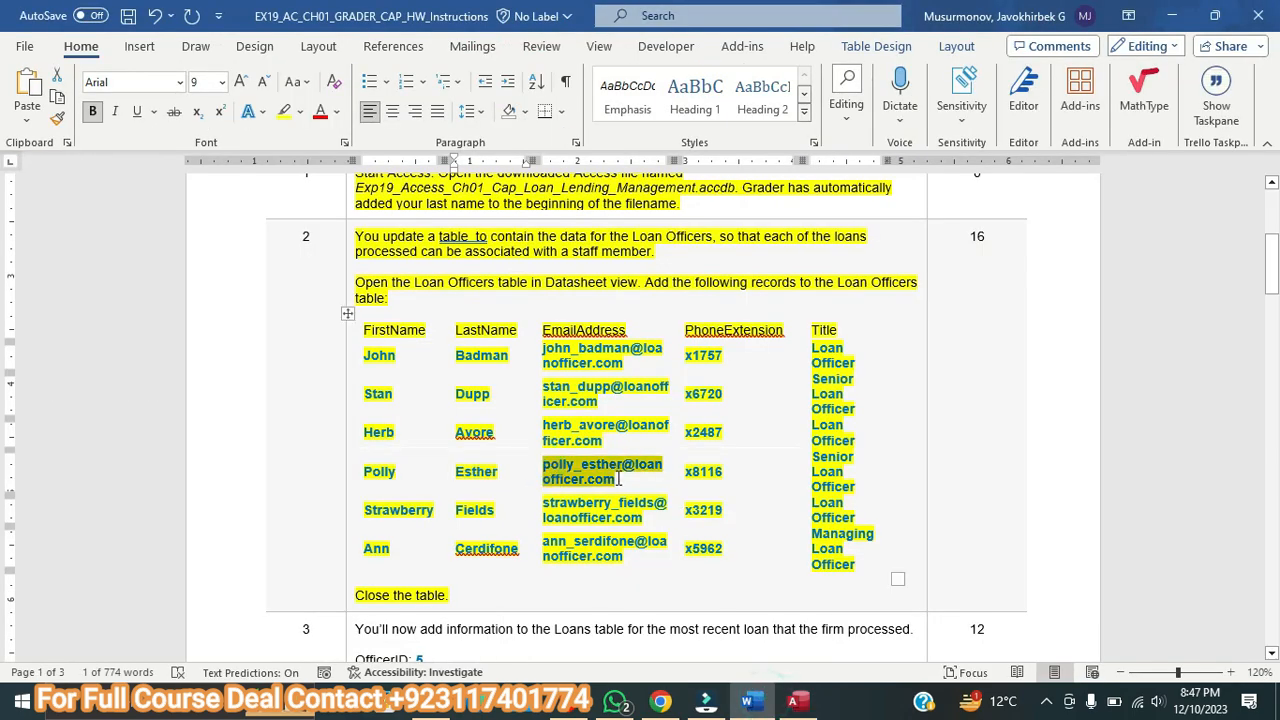
{"action": "left_click", "coordinate": [795, 702]}
{"action": "key", "text": "ctrl+v"}
Copy the fourth officer's phone extension from the Word instructions into the PhoneExtension field of the fourth Access record.
{"action": "left_click", "coordinate": [737, 260]}
{"action": "left_click", "coordinate": [747, 700]}
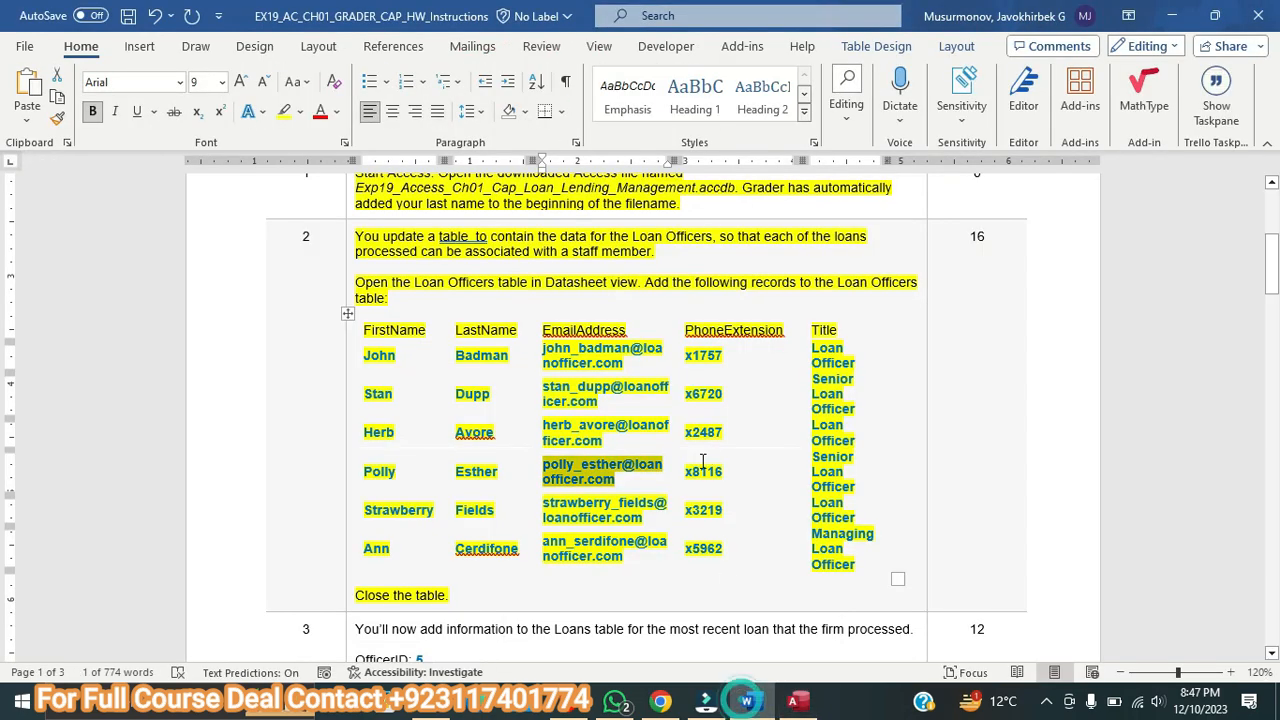
{"action": "double_click", "coordinate": [703, 471]}
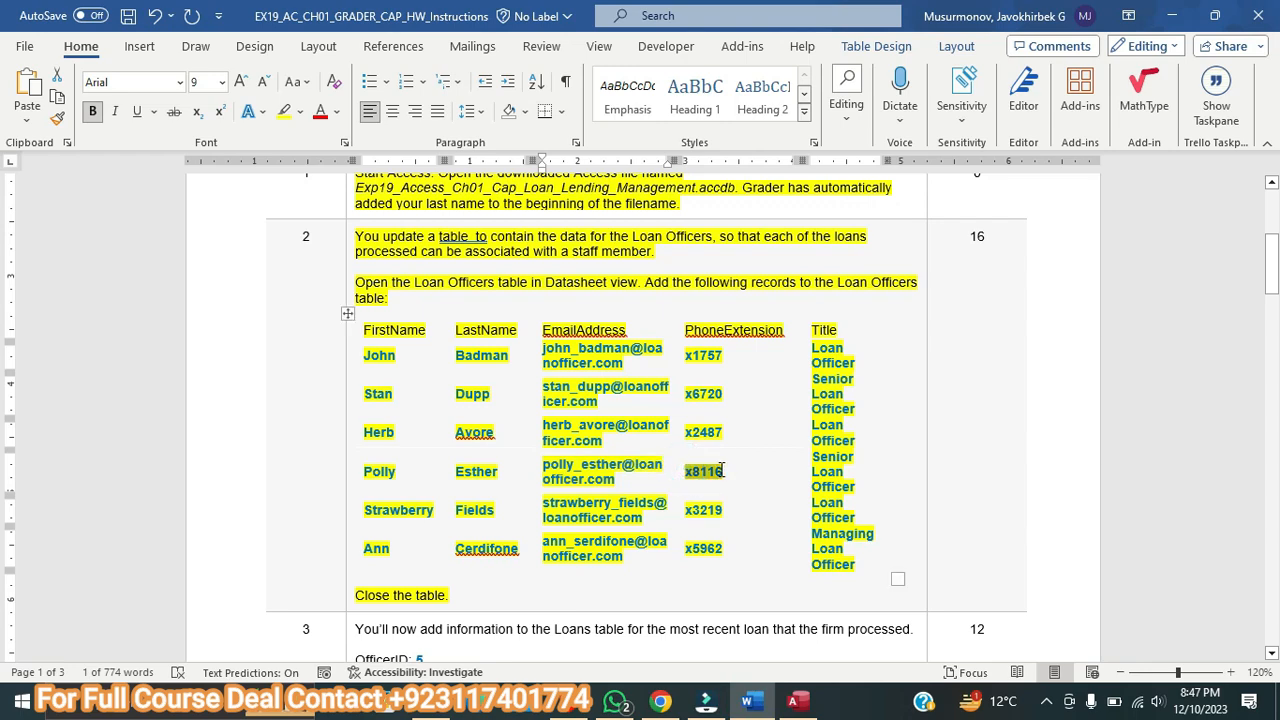
{"action": "left_click", "coordinate": [797, 703]}
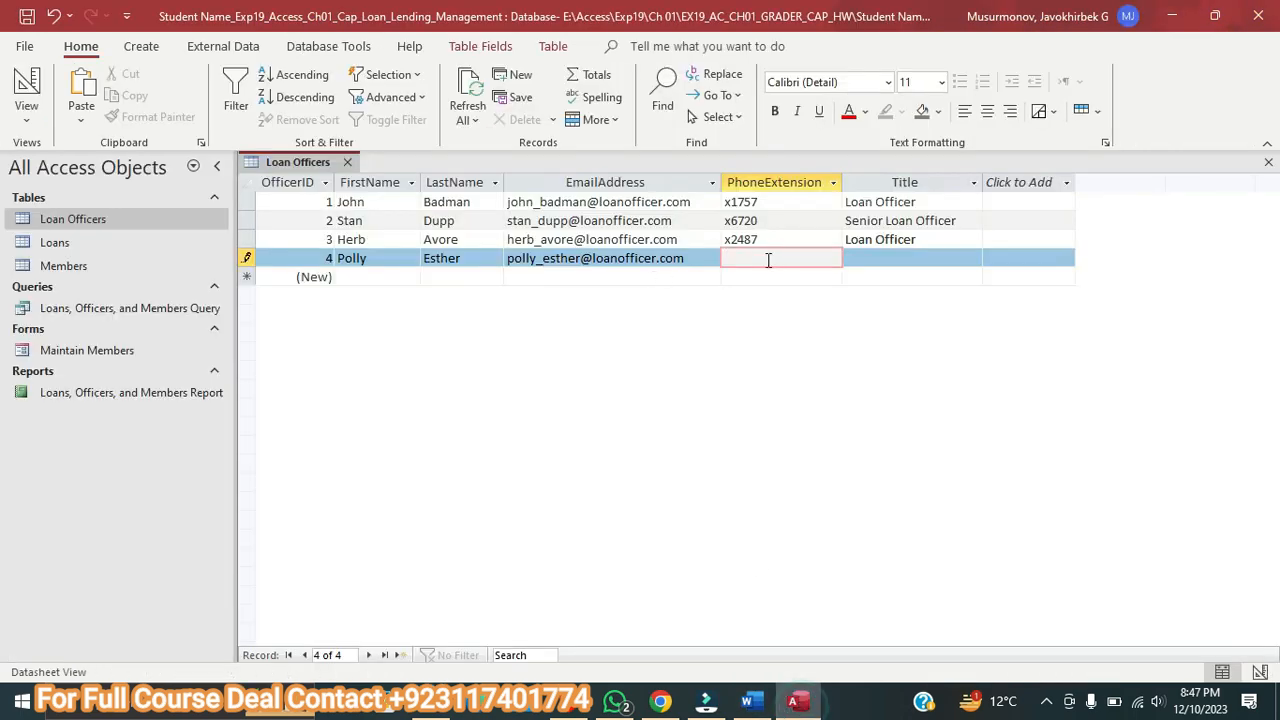
Copy the words "Loan Officer" from the fourth officer's title in Word into the Title field of the fourth Access record.
{"action": "left_click", "coordinate": [845, 256]}
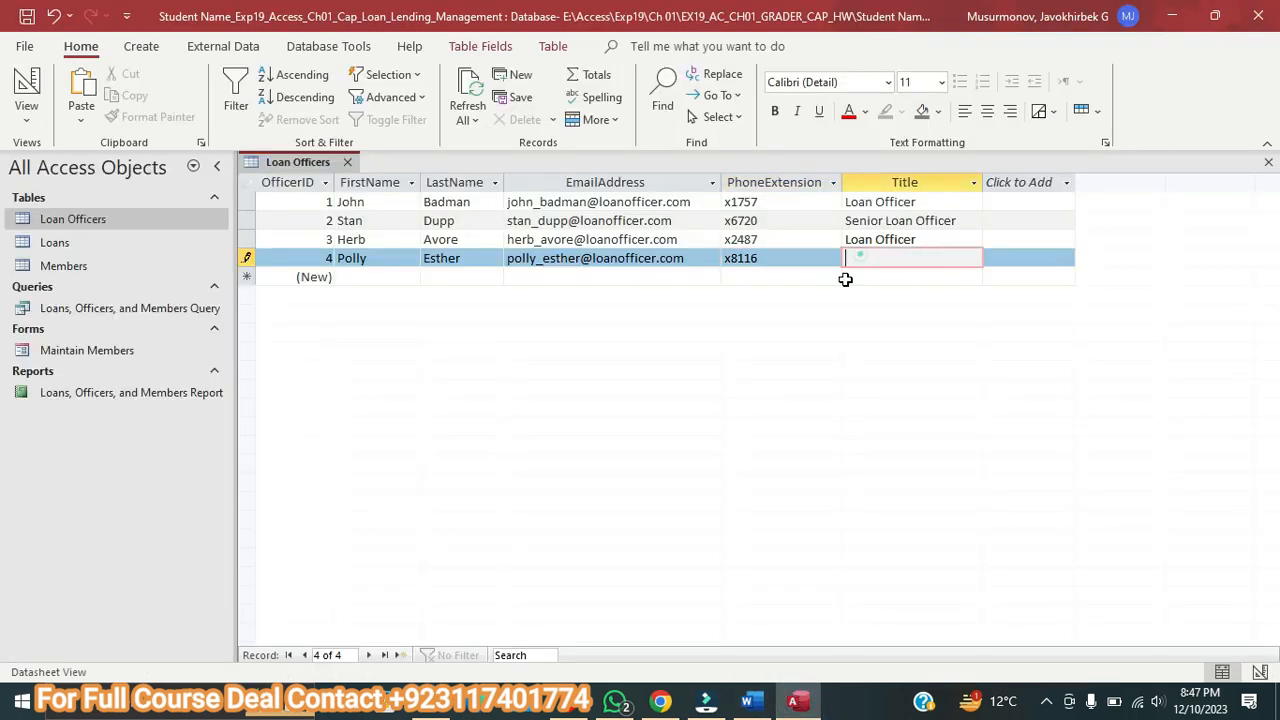
{"action": "left_click", "coordinate": [747, 703]}
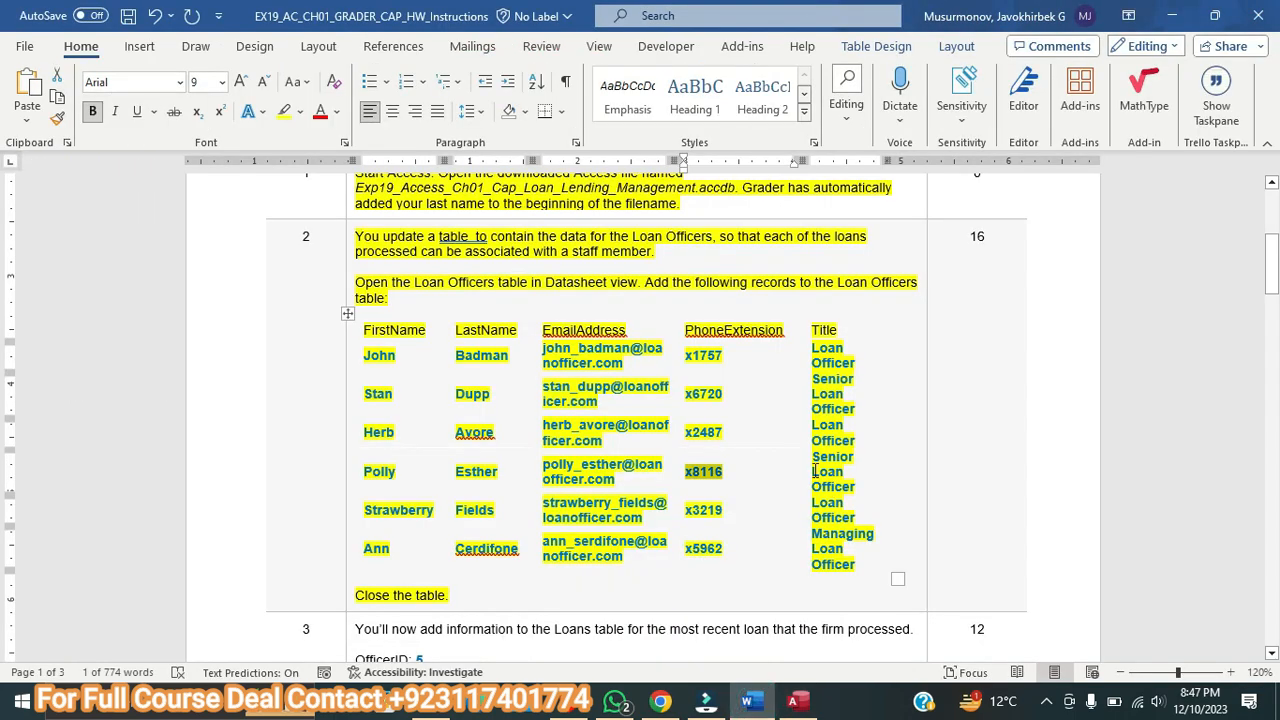
{"action": "left_click_drag", "start_coordinate": [821, 471], "coordinate": [856, 488]}
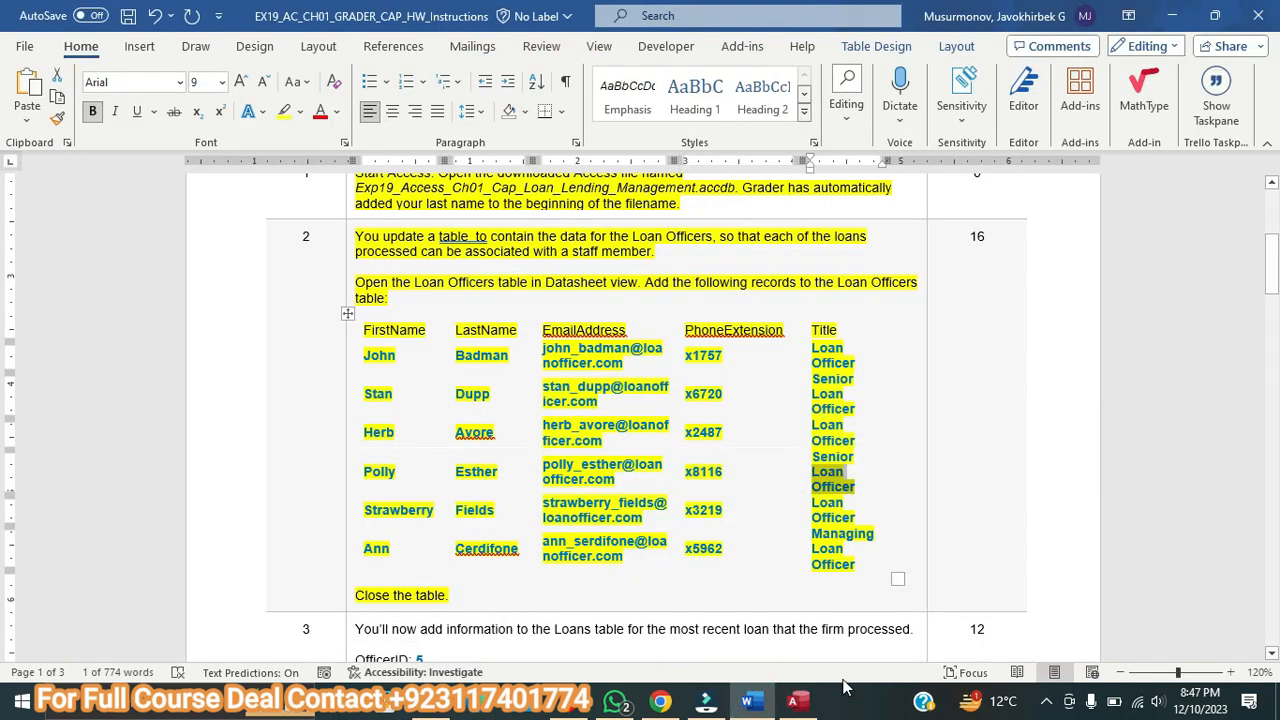
{"action": "left_click", "coordinate": [794, 700]}
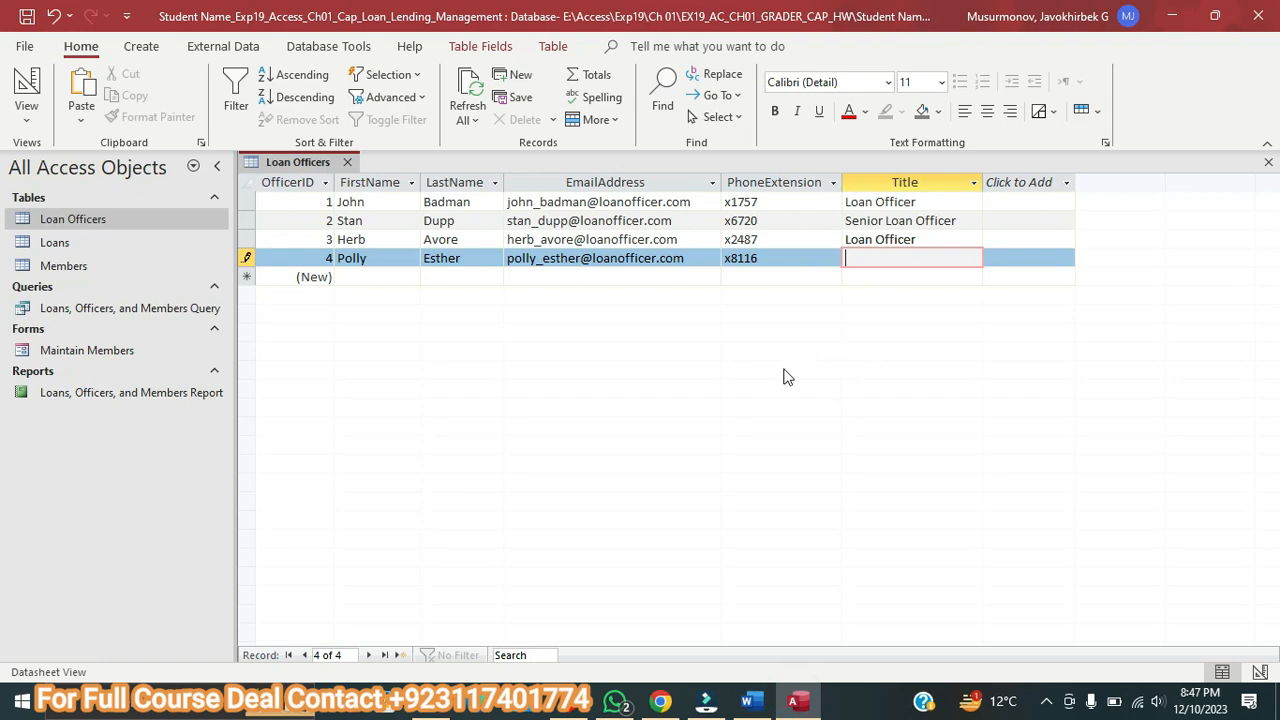
Start a fifth record in Access and copy the fifth officer's first name from the Word instructions into its FirstName field.
{"action": "left_click", "coordinate": [362, 276]}
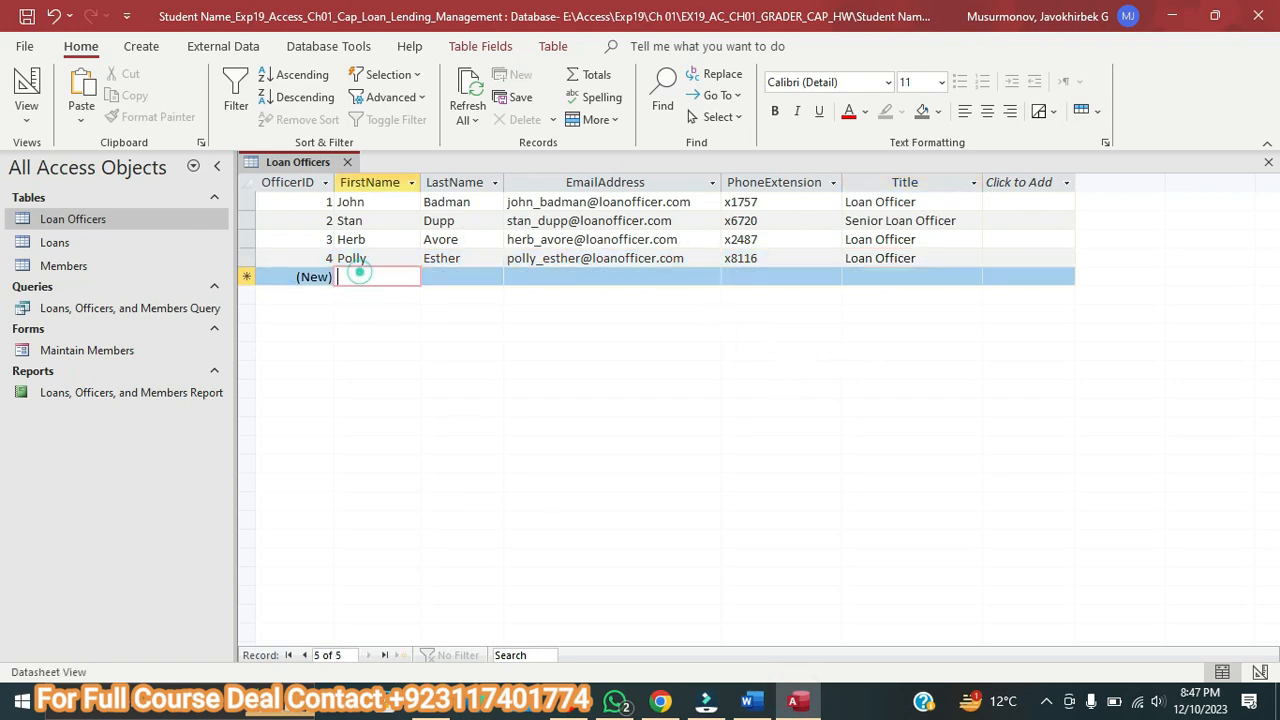
{"action": "left_click", "coordinate": [747, 700]}
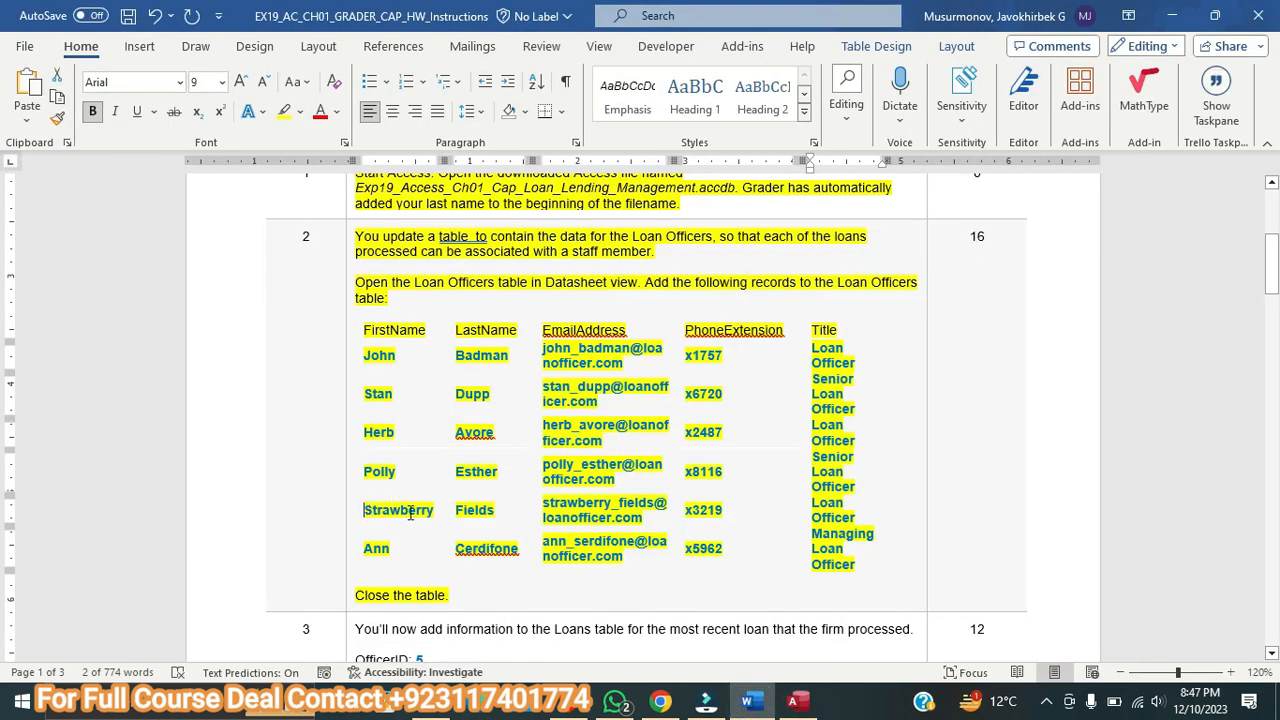
{"action": "double_click", "coordinate": [368, 510]}
{"action": "key", "text": "ctrl+c"}
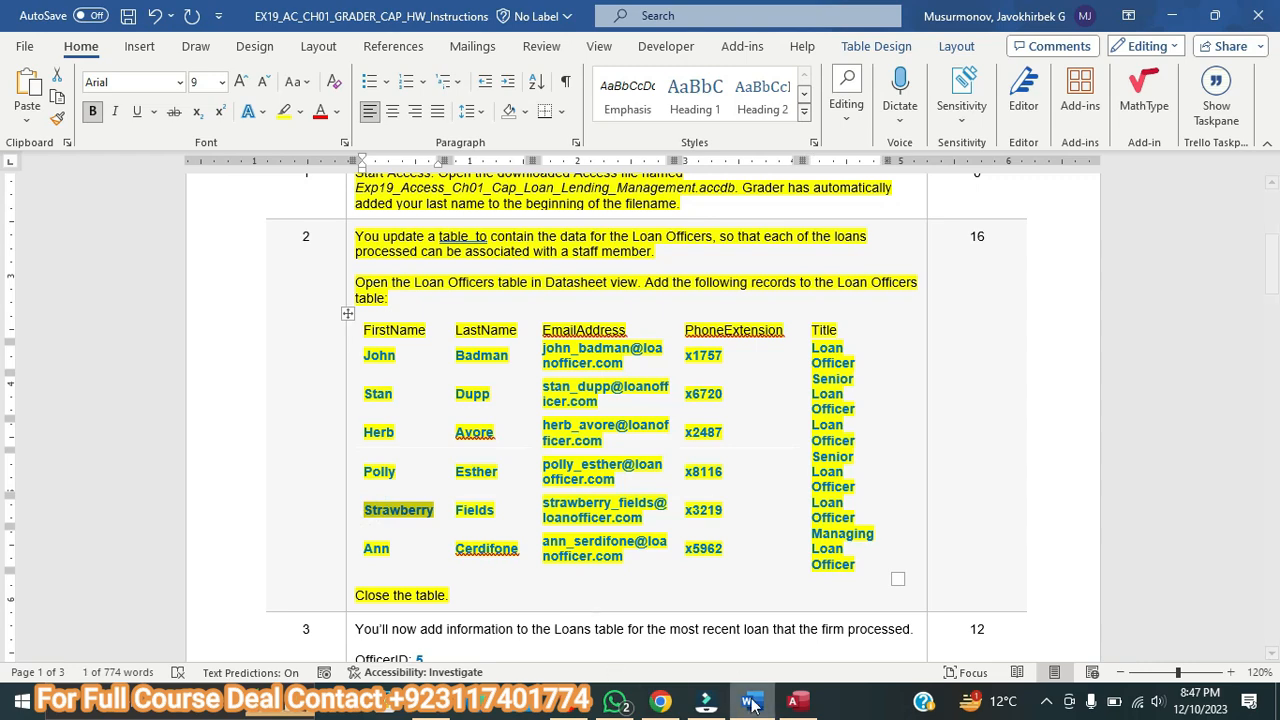
{"action": "left_click", "coordinate": [794, 700]}
{"action": "key", "text": "ctrl+v"}
Copy the fifth officer's last name from the Word instructions into the LastName field of the fifth Access record.
{"action": "left_click", "coordinate": [458, 276]}
{"action": "left_click", "coordinate": [752, 700]}
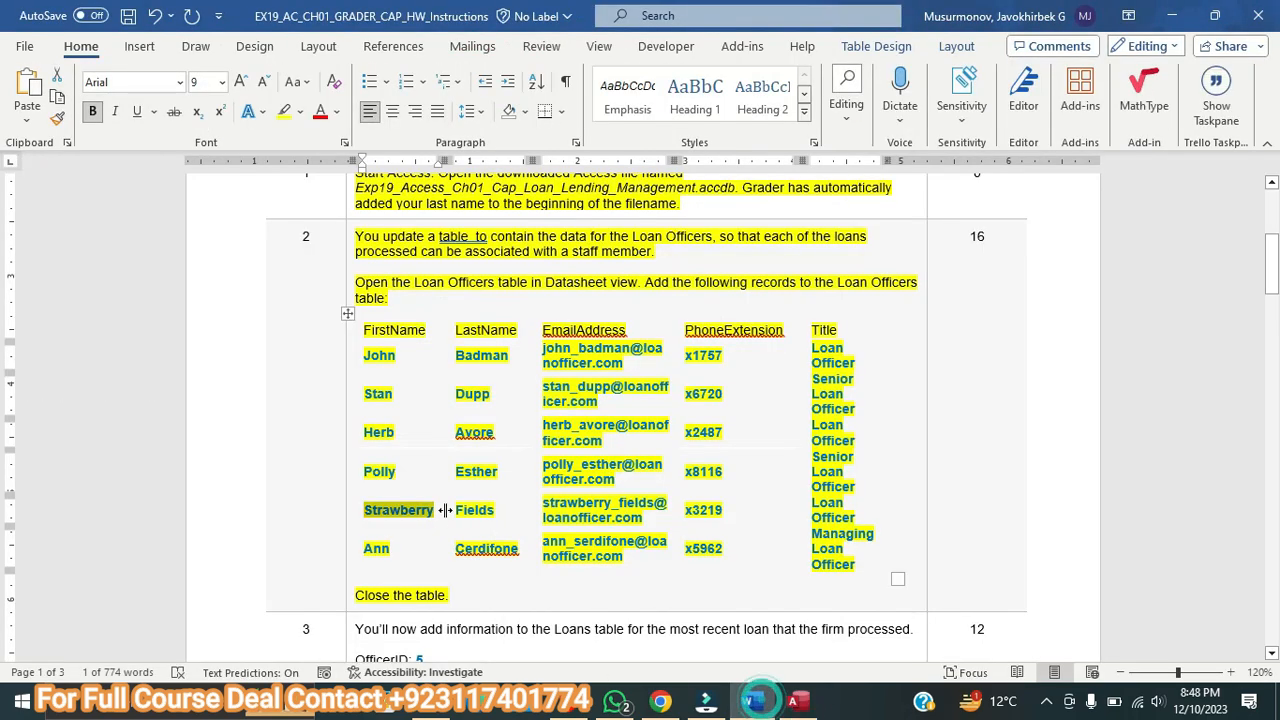
{"action": "double_click", "coordinate": [474, 510]}
{"action": "key", "text": "ctrl+c"}
{"action": "left_click", "coordinate": [796, 700]}
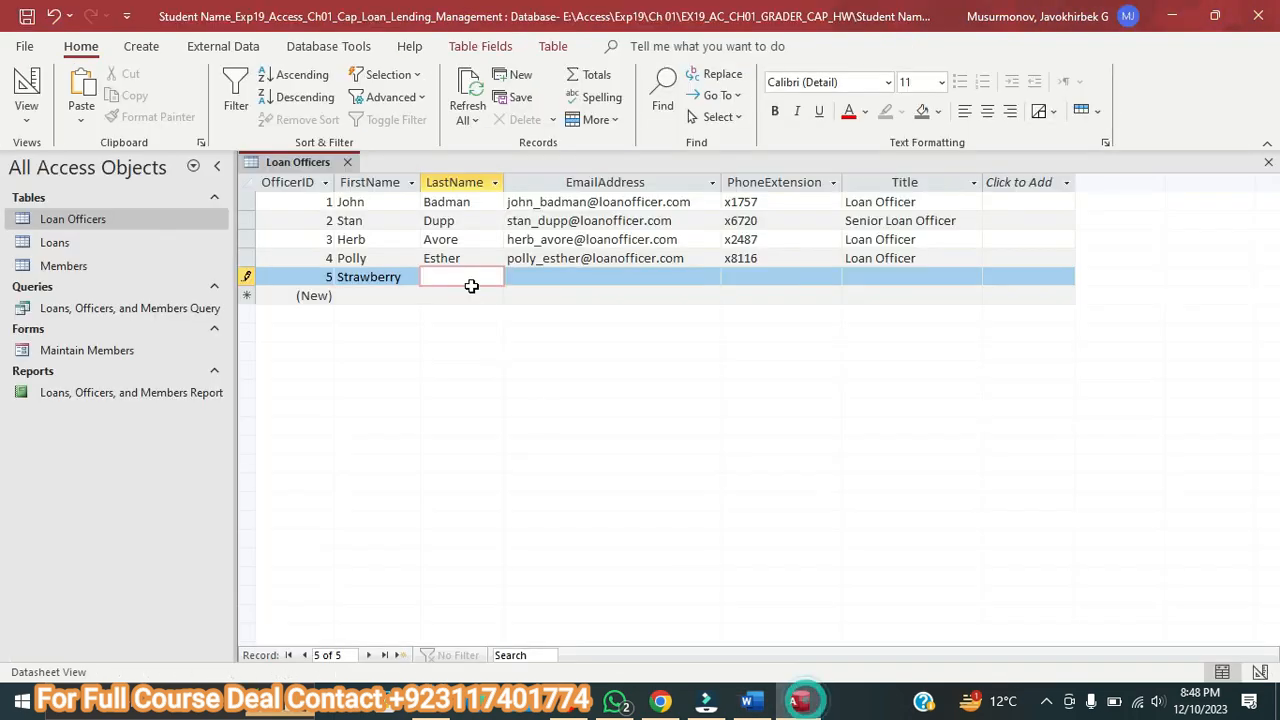
Copy the fifth officer's e-mail address from the Word instructions into the EmailAddress field of the fifth Access record.
{"action": "key", "text": "Tab"}
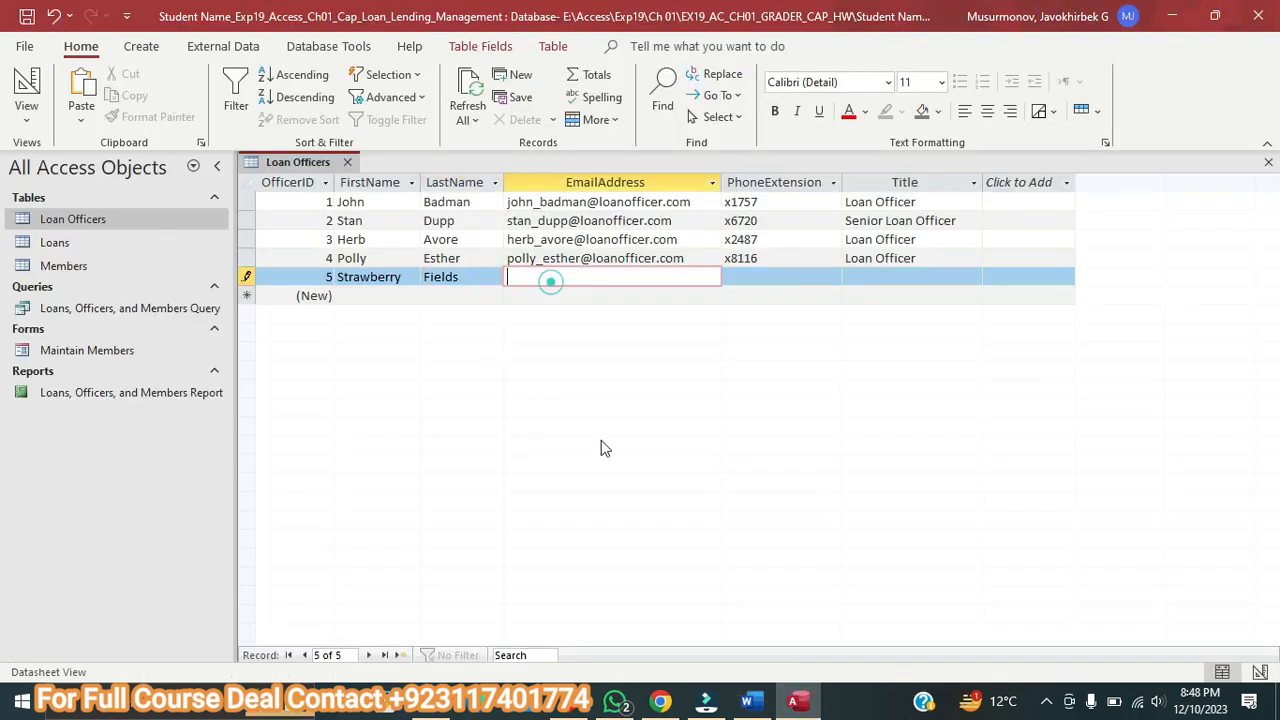
{"action": "left_click", "coordinate": [752, 700]}
{"action": "left_click_drag", "start_coordinate": [546, 502], "coordinate": [646, 517]}
{"action": "key", "text": "ctrl+c"}
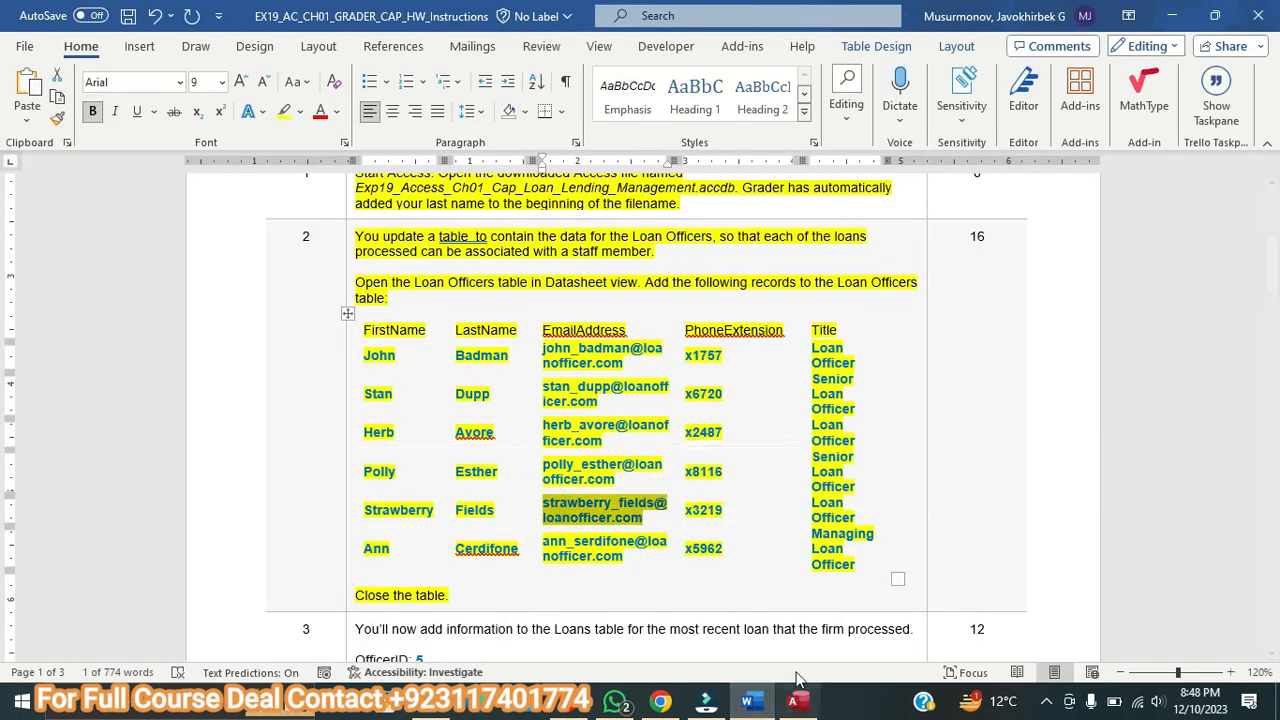
{"action": "left_click", "coordinate": [794, 700]}
{"action": "key", "text": "ctrl+v"}
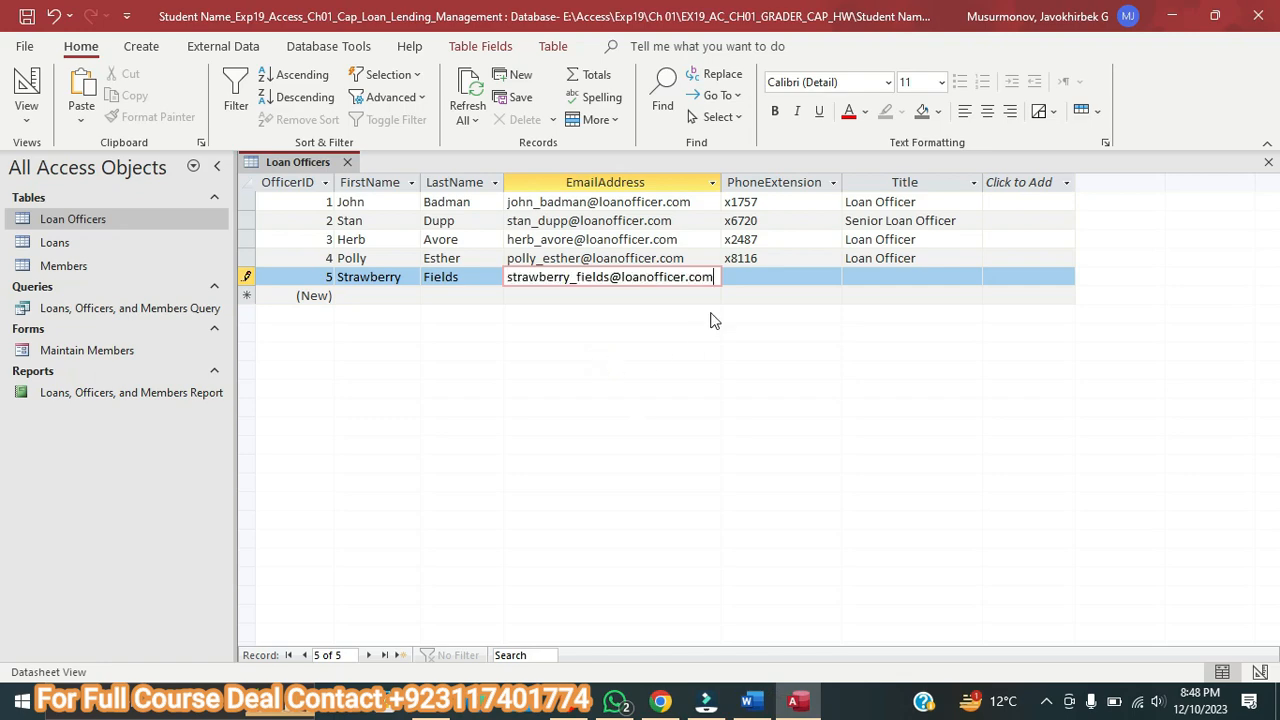
Copy the fifth officer's phone extension from the Word instructions into the PhoneExtension field of the fifth Access record.
{"action": "left_click", "coordinate": [768, 277]}
{"action": "left_click", "coordinate": [747, 700]}
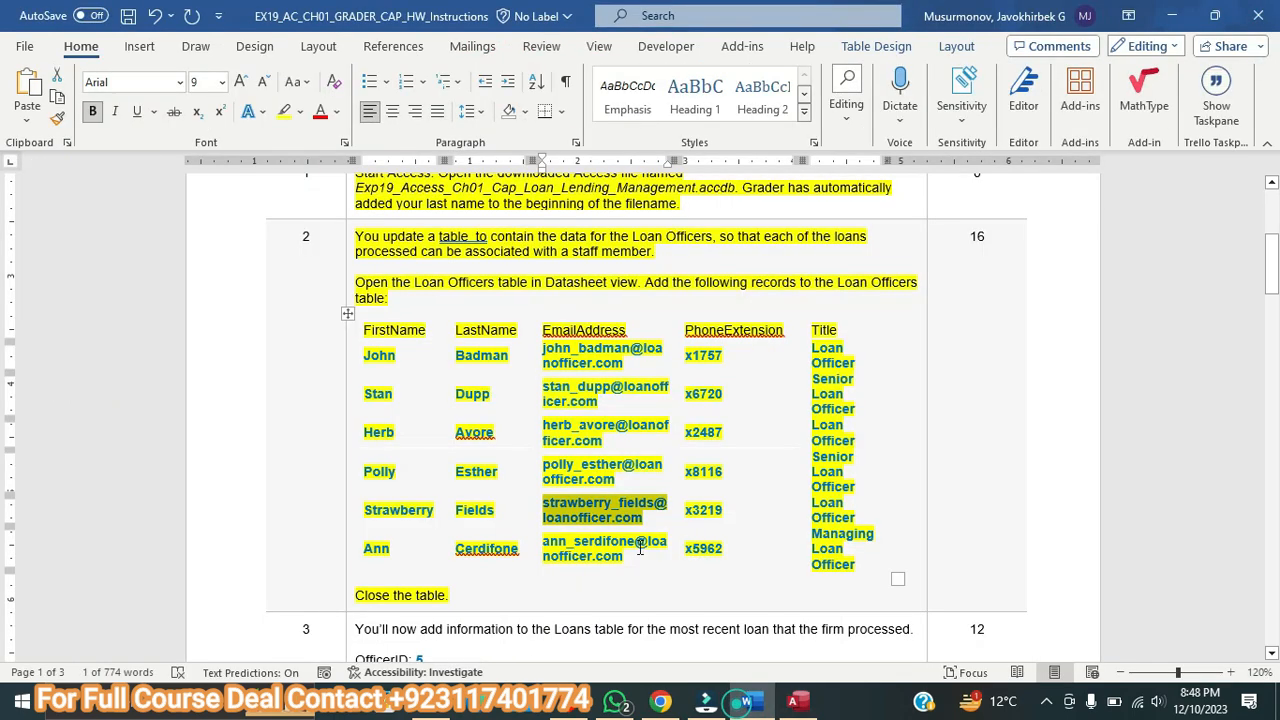
{"action": "left_click_drag", "start_coordinate": [688, 510], "coordinate": [722, 511]}
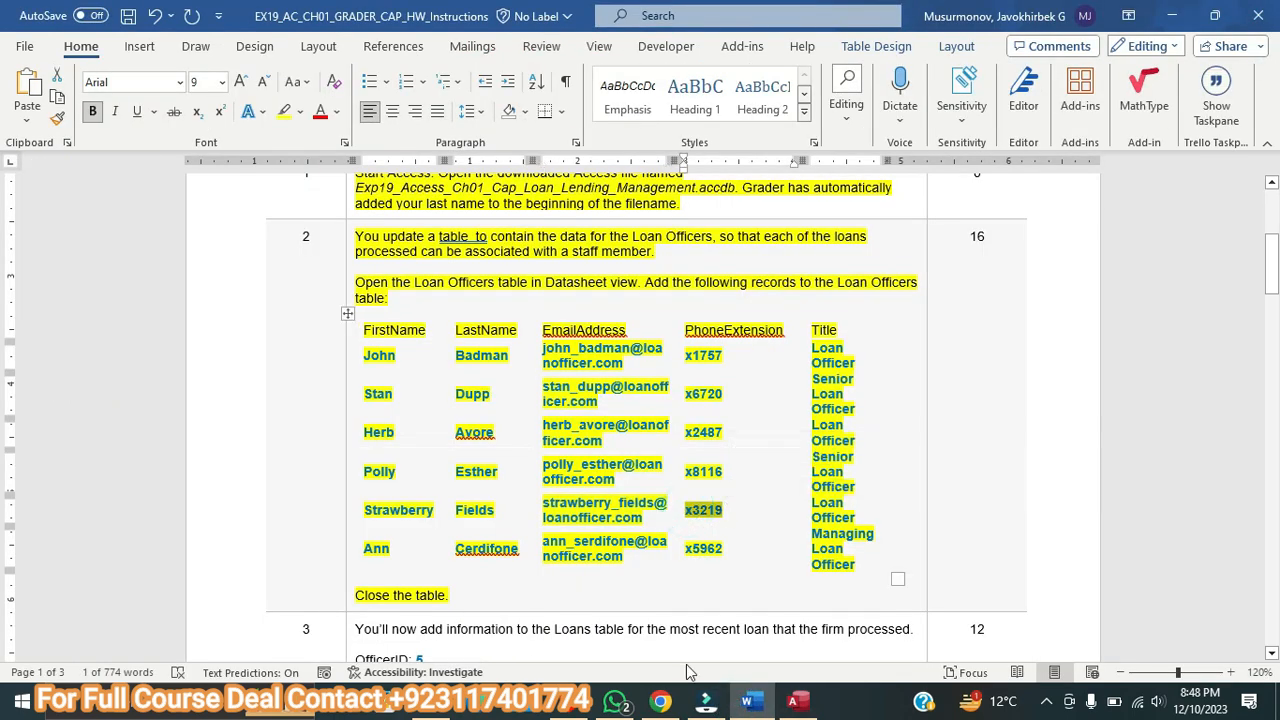
{"action": "left_click", "coordinate": [797, 703]}
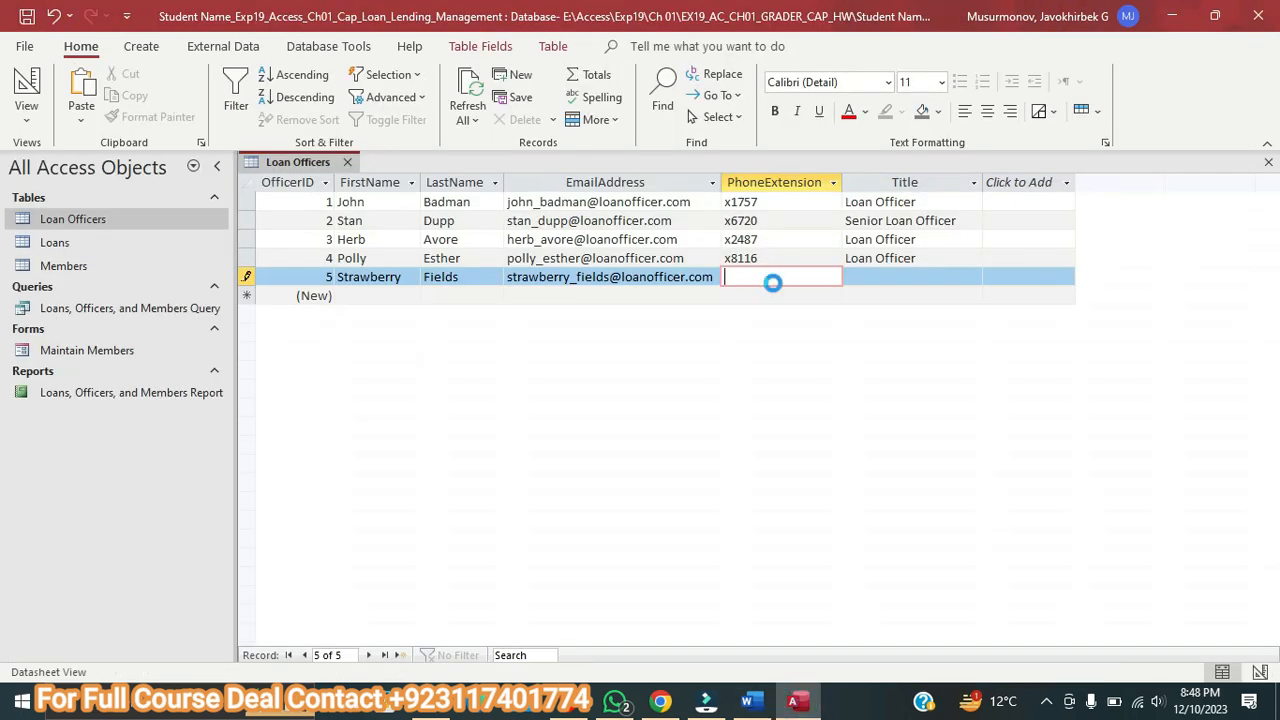
Copy the title "Loan Officer" from the fifth officer row in Word into the Title field of the fifth Access record.
{"action": "left_click", "coordinate": [897, 277]}
{"action": "left_click", "coordinate": [747, 700]}
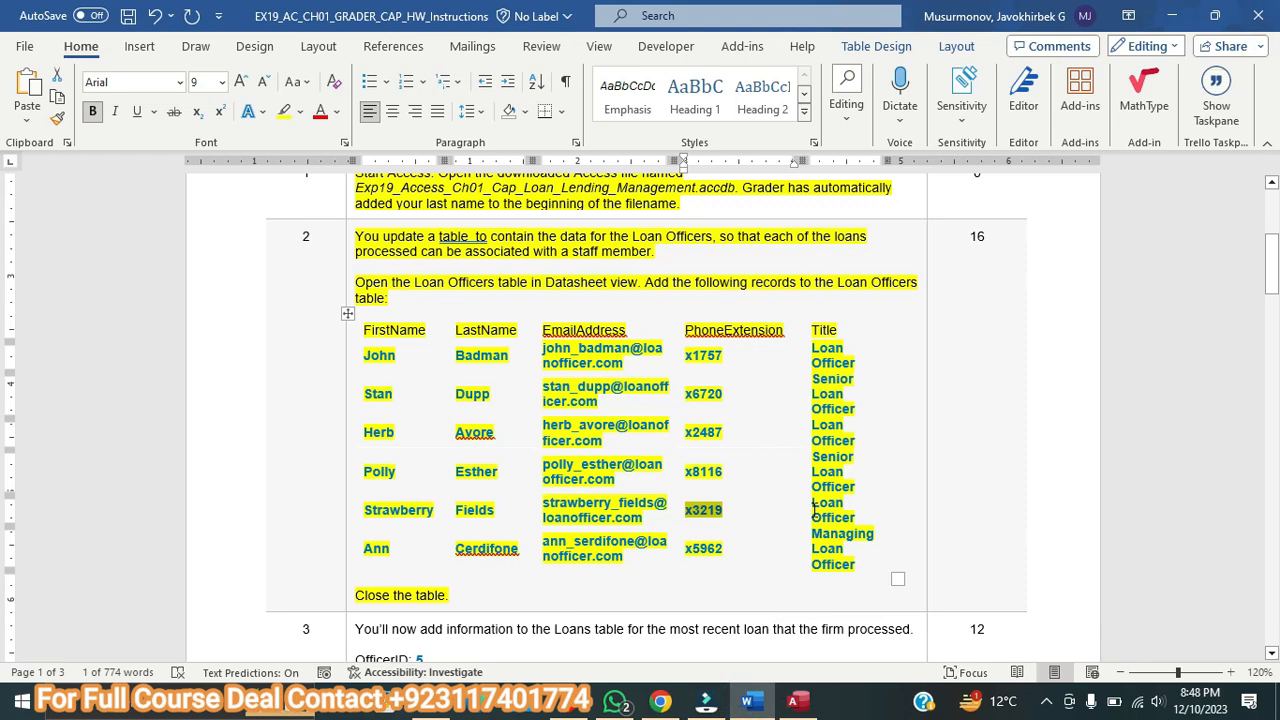
{"action": "left_click_drag", "start_coordinate": [812, 503], "coordinate": [853, 517]}
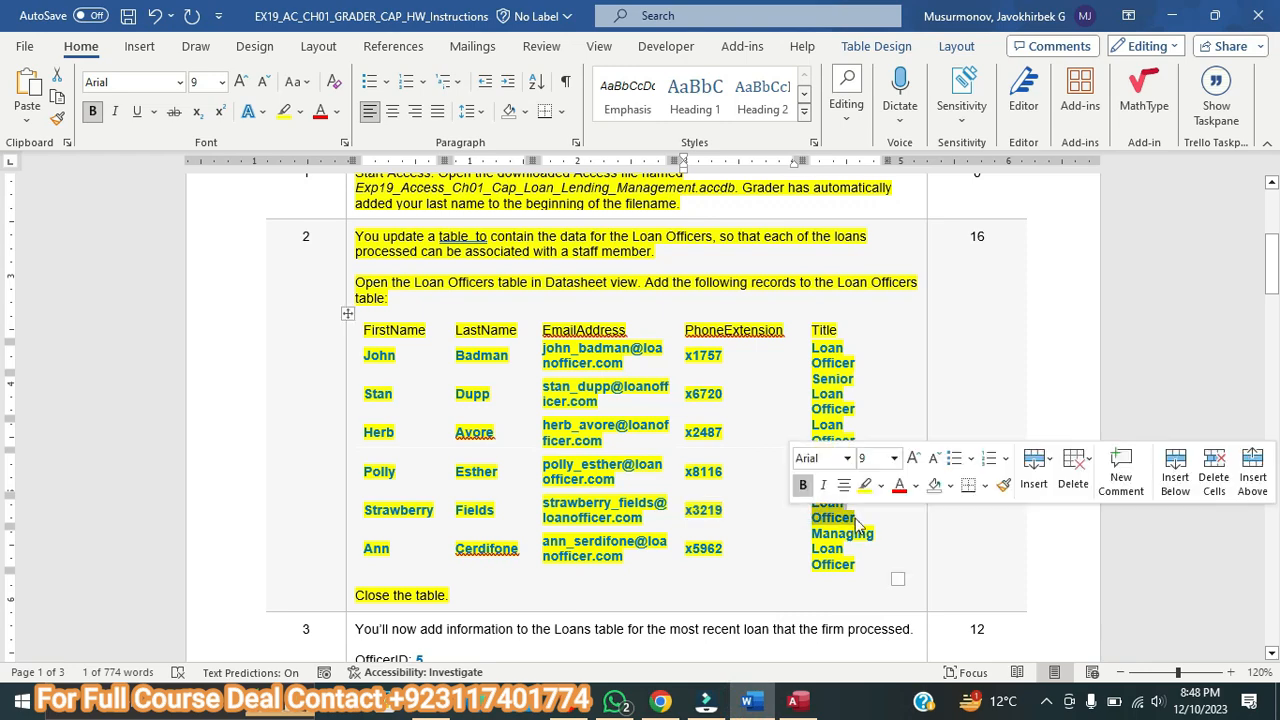
{"action": "left_click", "coordinate": [797, 703]}
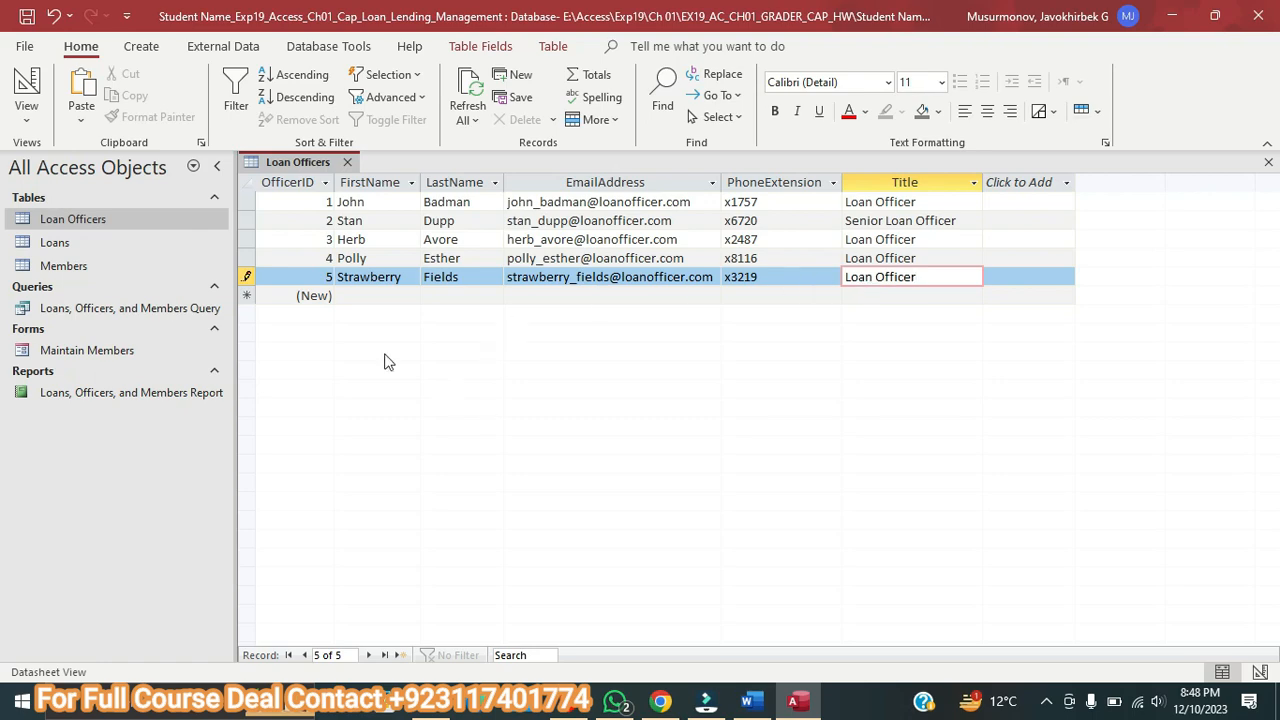
Start a sixth record in Access and copy the sixth officer's first name from the Word instructions into its FirstName field.
{"action": "left_click", "coordinate": [357, 293]}
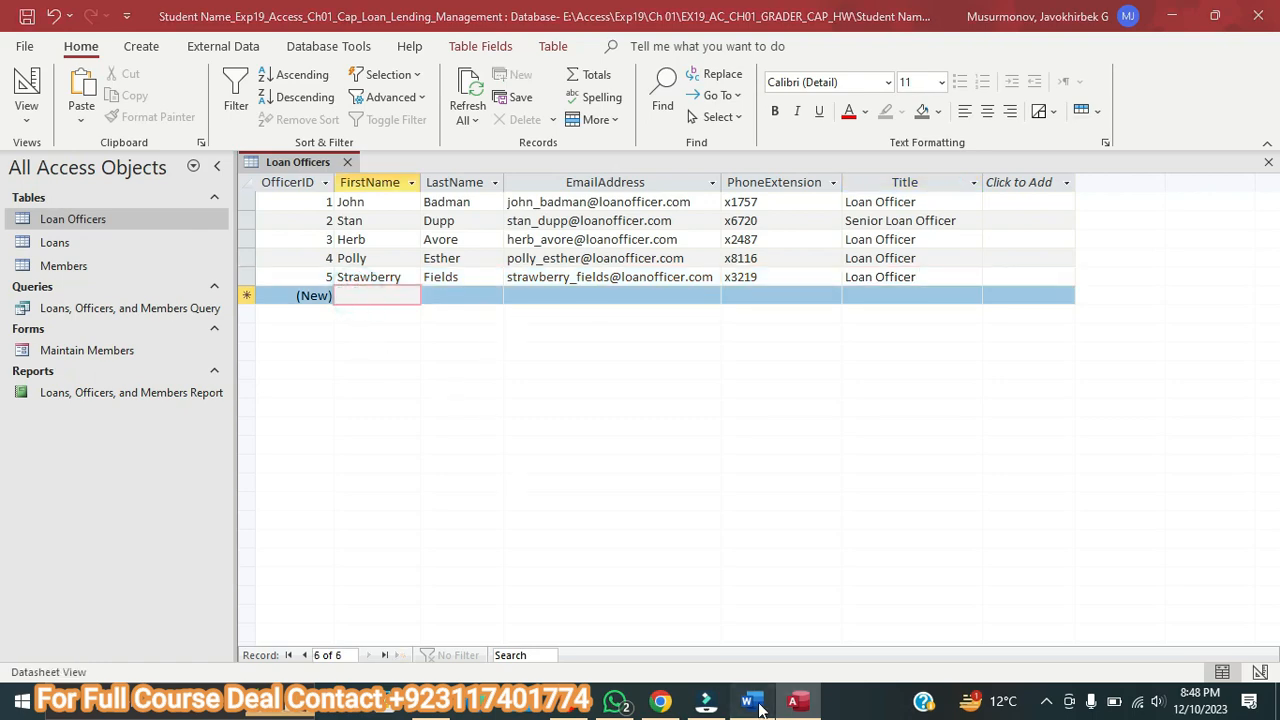
{"action": "key", "text": "alt+Tab"}
{"action": "double_click", "coordinate": [367, 549]}
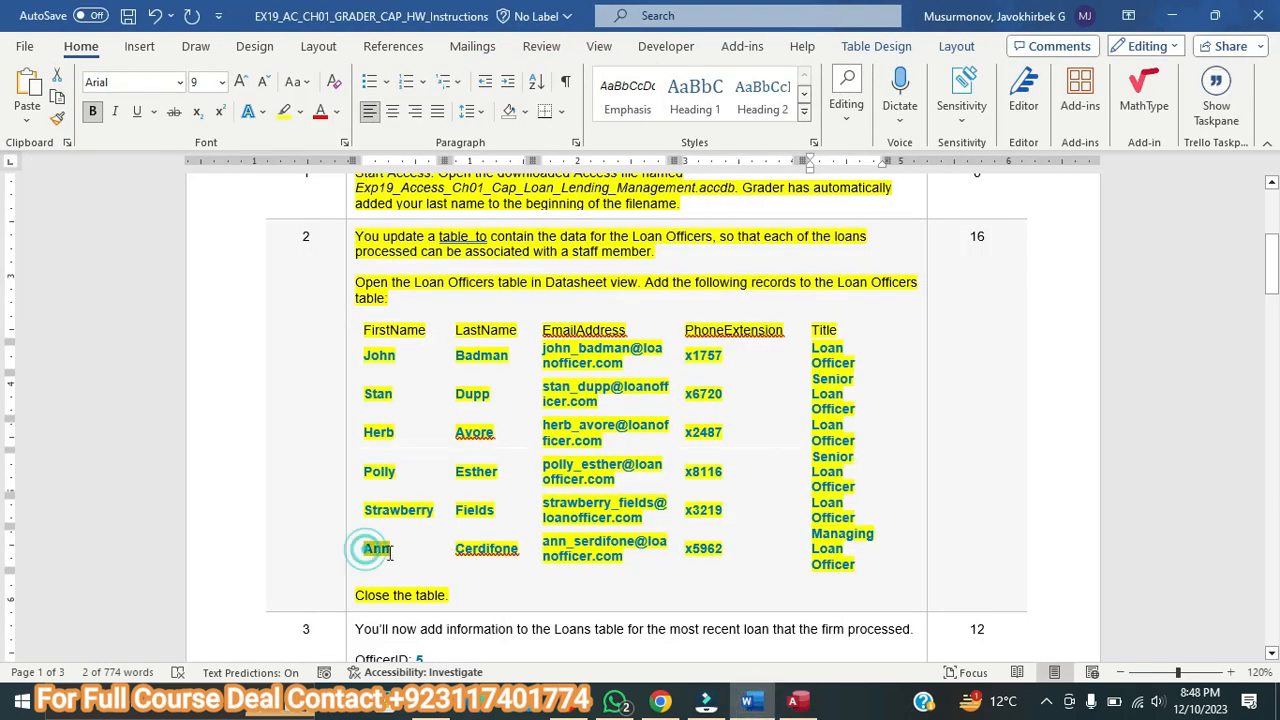
{"action": "left_click", "coordinate": [797, 703]}
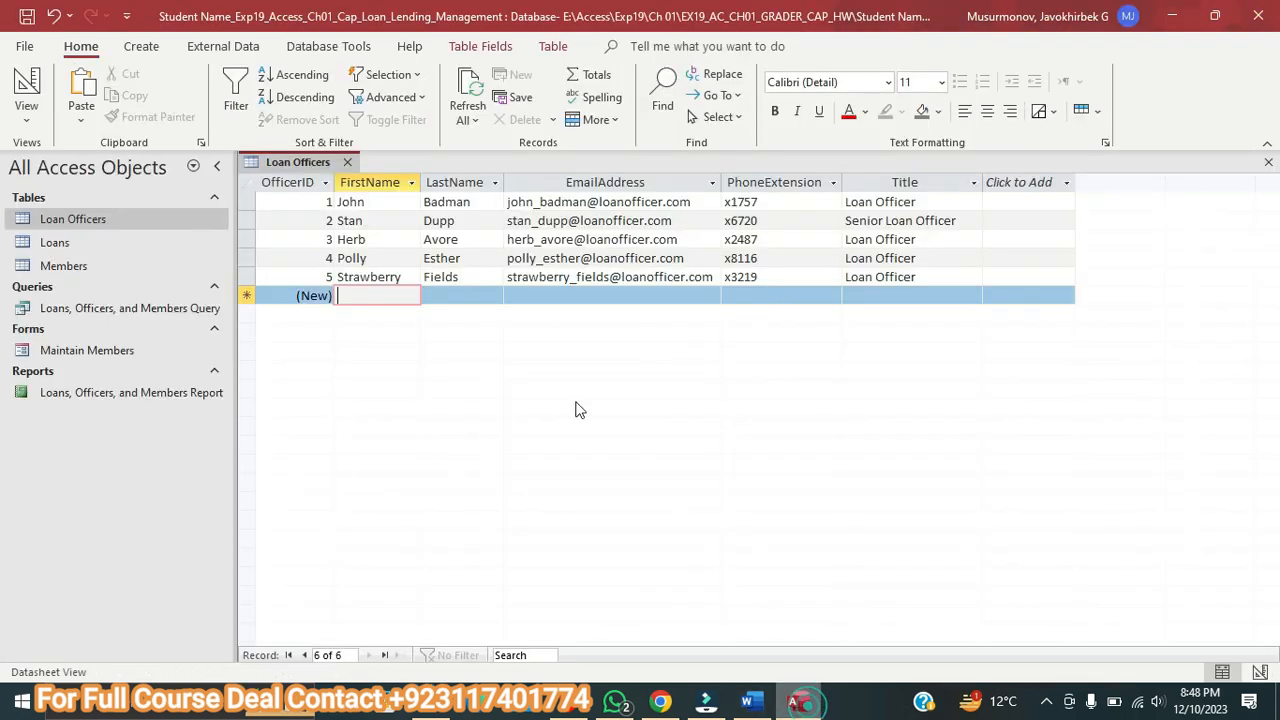
{"action": "key", "text": "ctrl+v"}
Copy the sixth officer's last name from the Word instructions into the LastName field of the sixth Access record.
{"action": "left_click", "coordinate": [460, 295]}
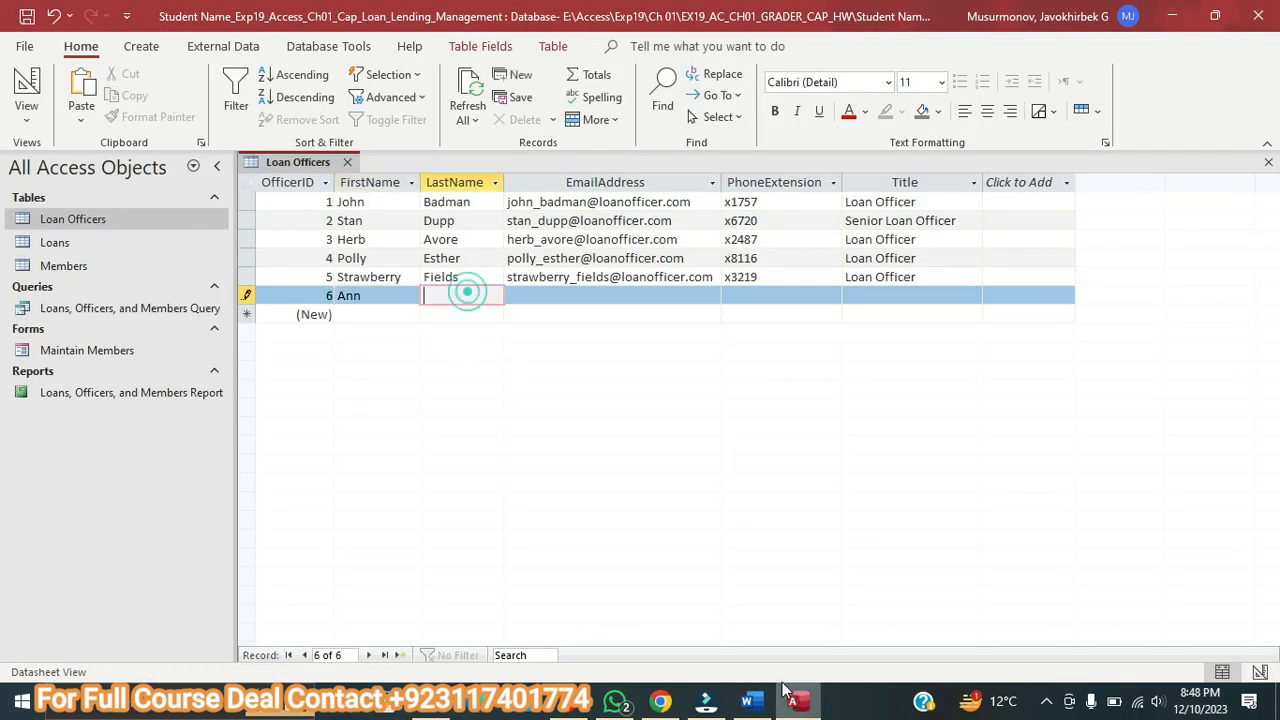
{"action": "left_click", "coordinate": [749, 703]}
{"action": "left_click_drag", "start_coordinate": [457, 549], "coordinate": [517, 550]}
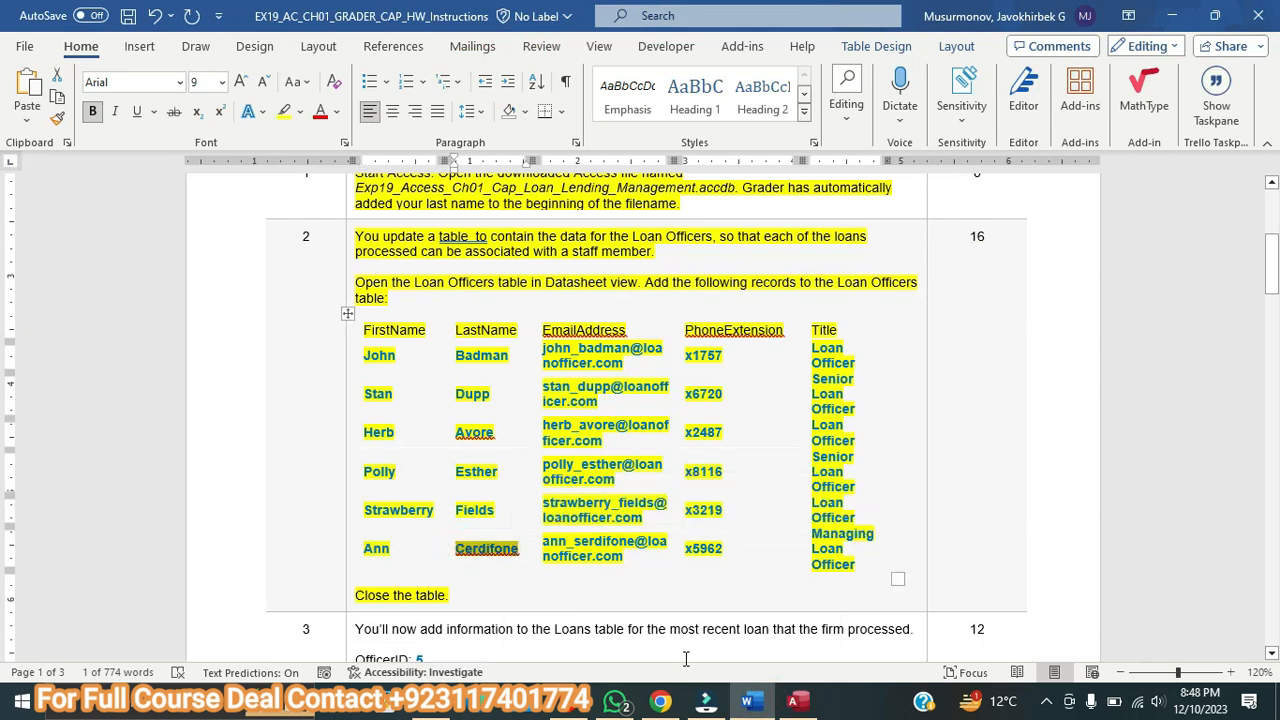
{"action": "left_click", "coordinate": [797, 703]}
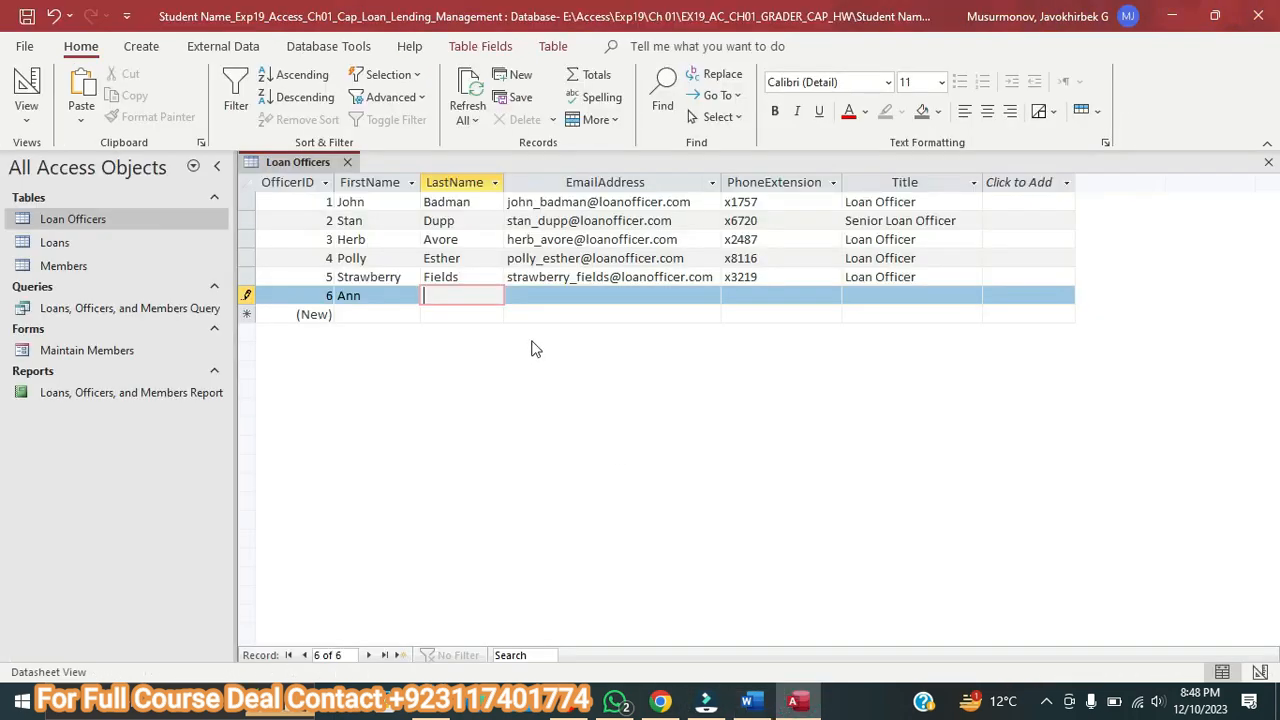
Copy the sixth officer's e-mail address from the Word instructions into the EmailAddress field of the sixth Access record.
{"action": "left_click", "coordinate": [539, 298]}
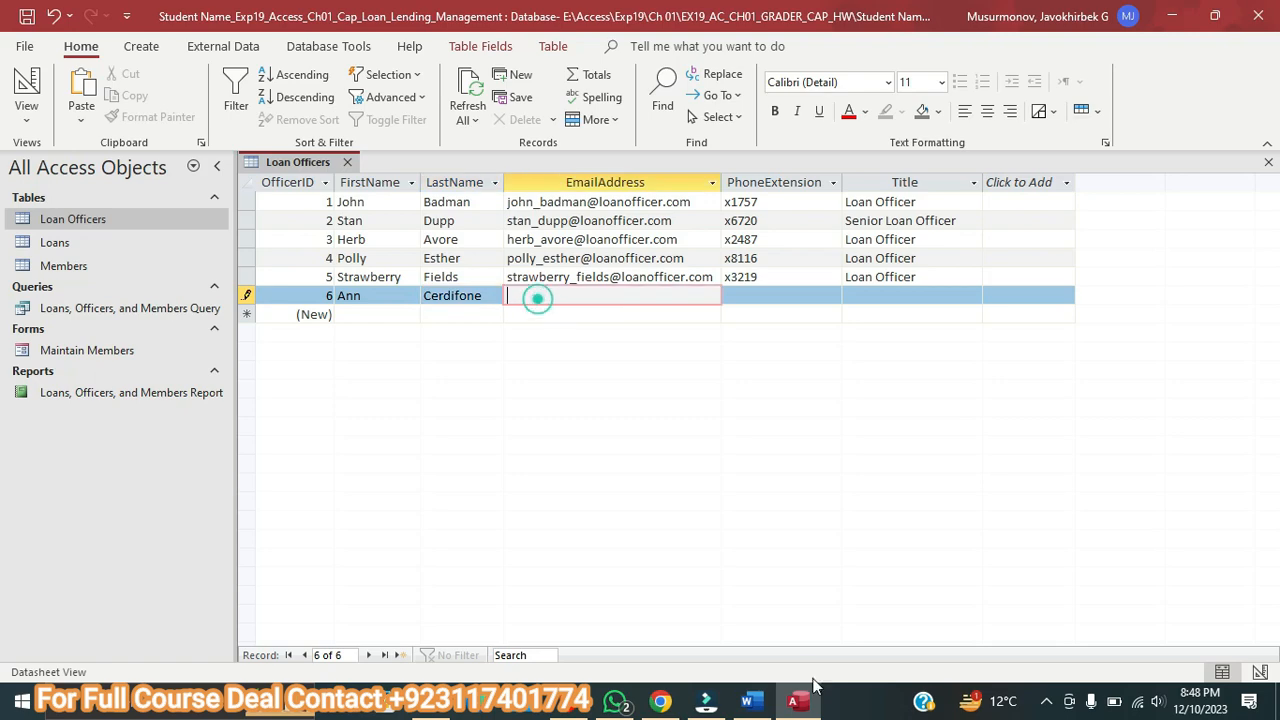
{"action": "left_click", "coordinate": [747, 703]}
{"action": "left_click_drag", "start_coordinate": [590, 548], "coordinate": [623, 555]}
{"action": "key", "text": "ctrl+c"}
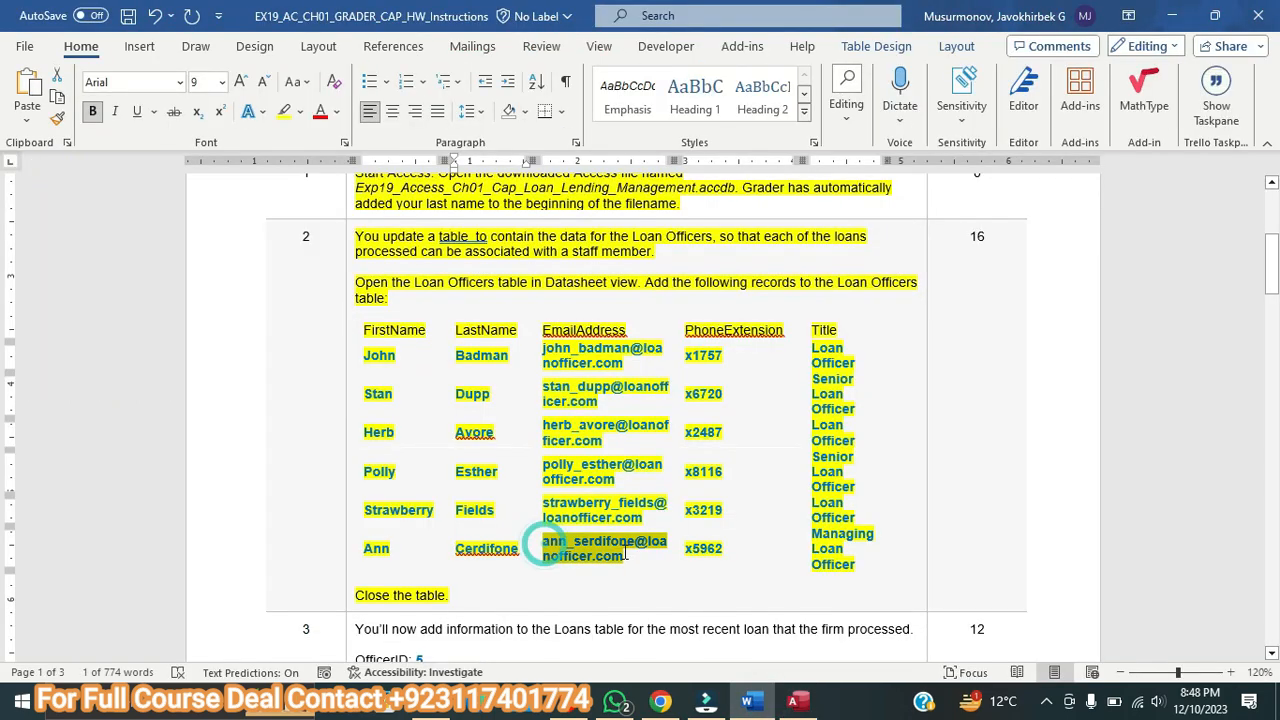
{"action": "key", "text": "alt+Tab"}
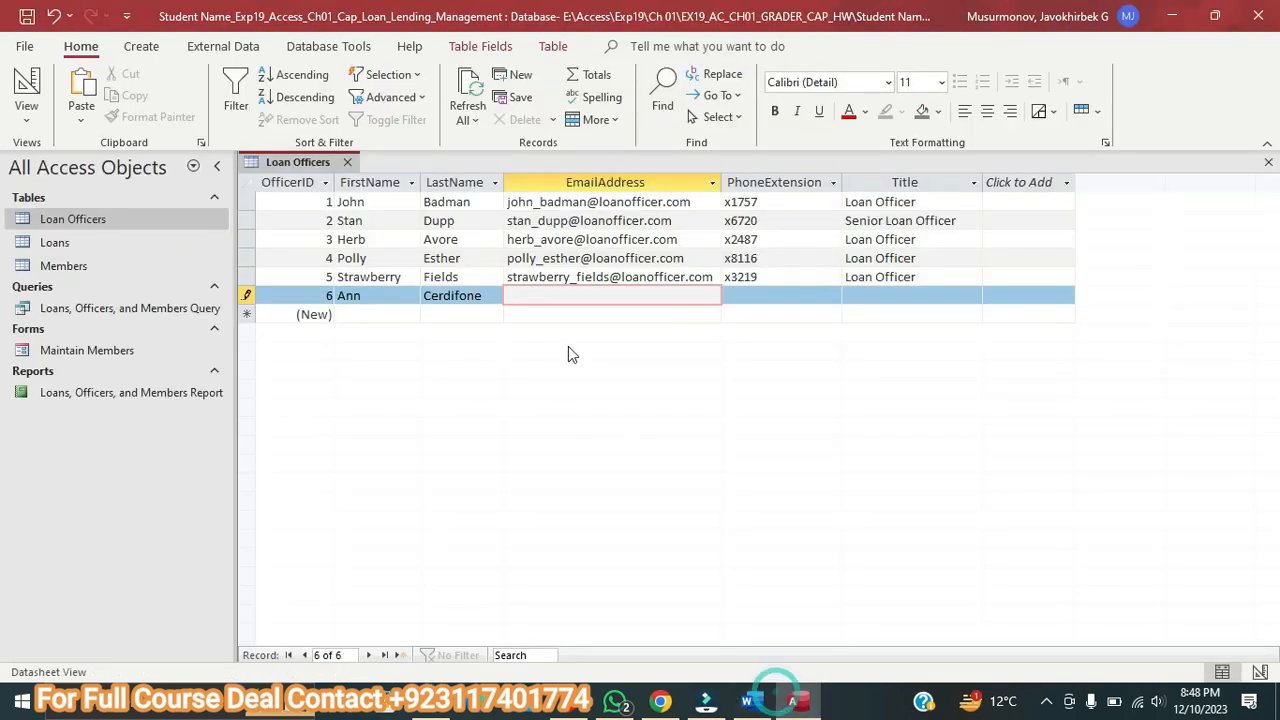
{"action": "key", "text": "ctrl+v"}
Copy the sixth officer's phone extension from the Word instructions into the PhoneExtension field of the sixth Access record.
{"action": "left_click", "coordinate": [746, 293]}
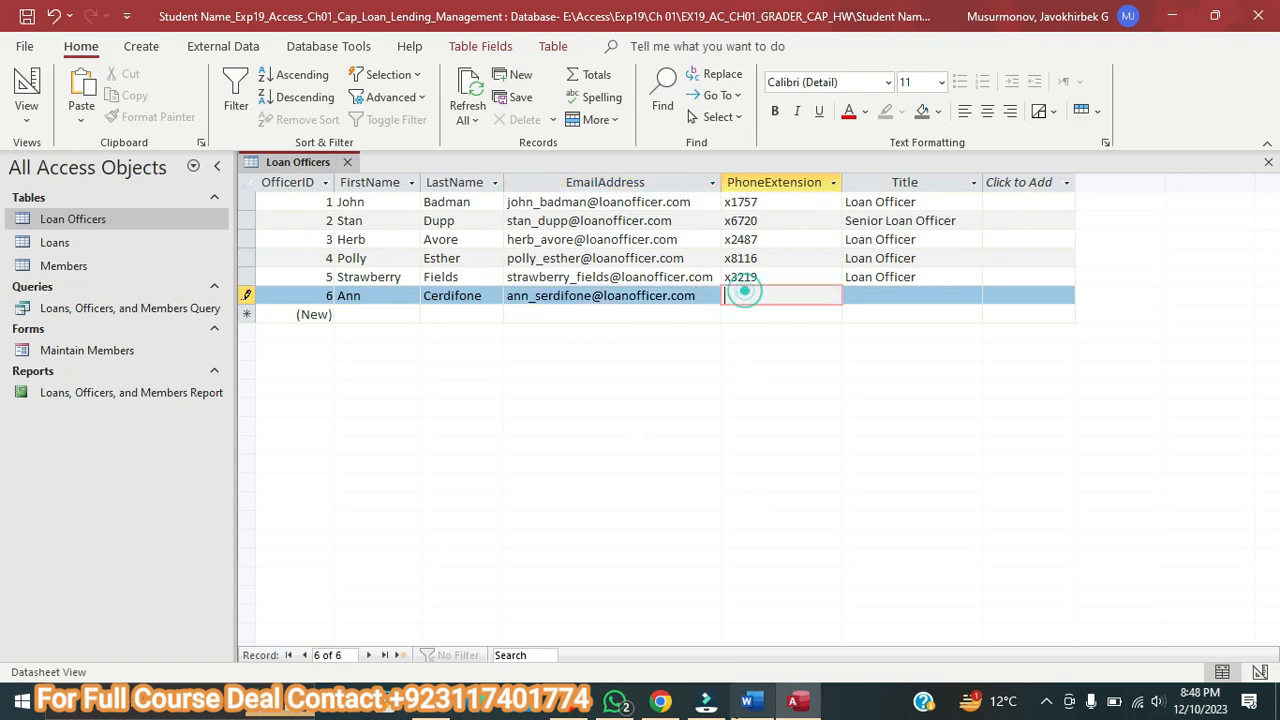
{"action": "key", "text": "alt+Tab"}
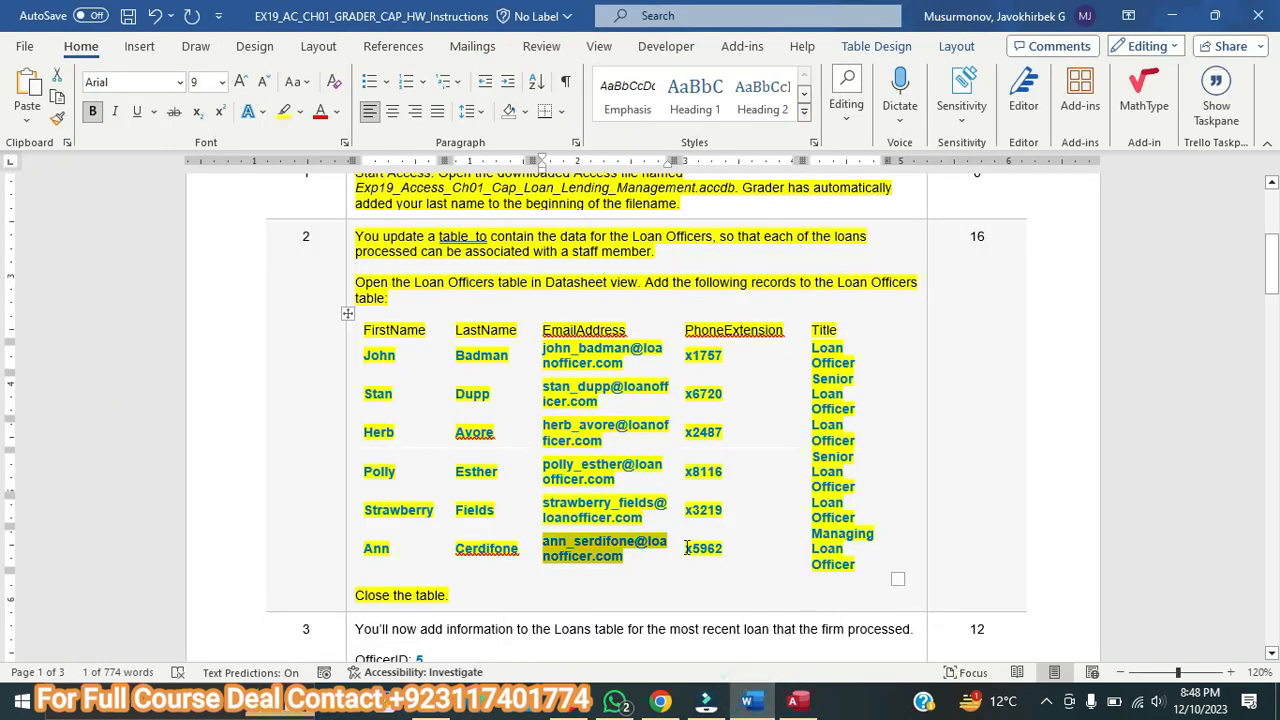
{"action": "left_click_drag", "start_coordinate": [686, 548], "coordinate": [728, 549]}
{"action": "key", "text": "ctrl+c"}
{"action": "left_click", "coordinate": [816, 705]}
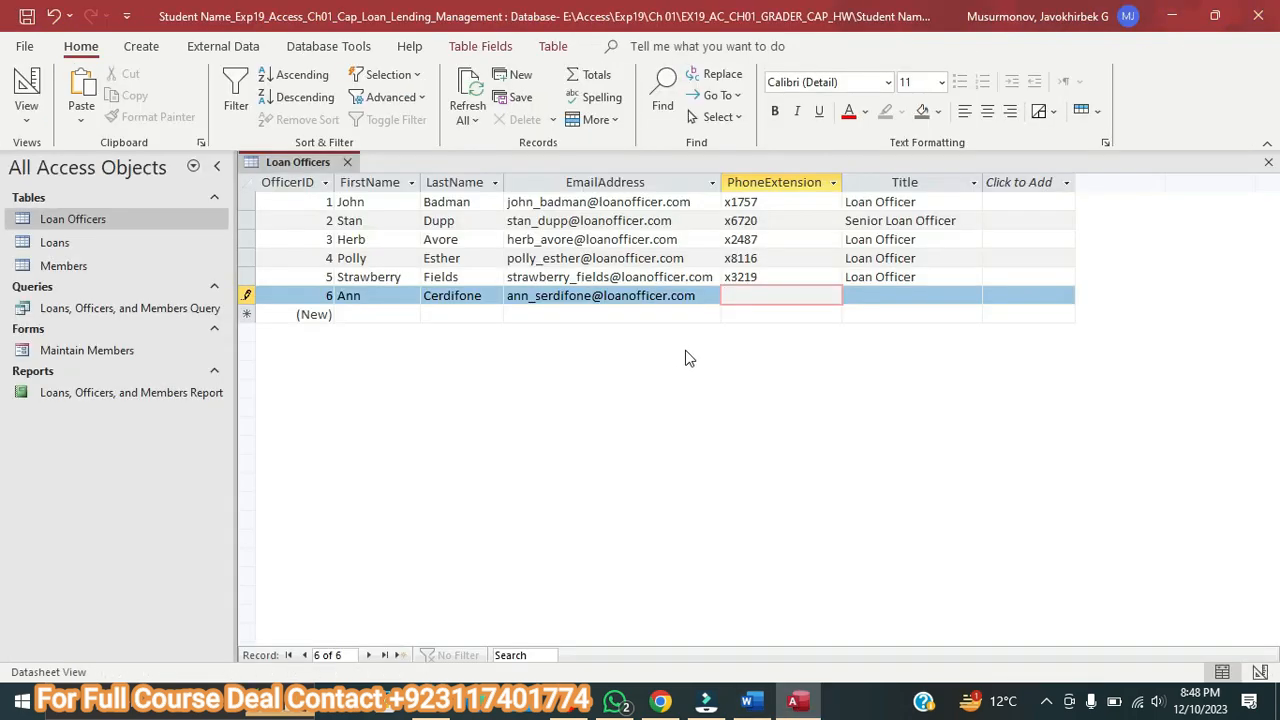
Copy the title "Managing Loan Officer" from the sixth officer row in Word into the Title field of the sixth Access record.
{"action": "left_click", "coordinate": [861, 294]}
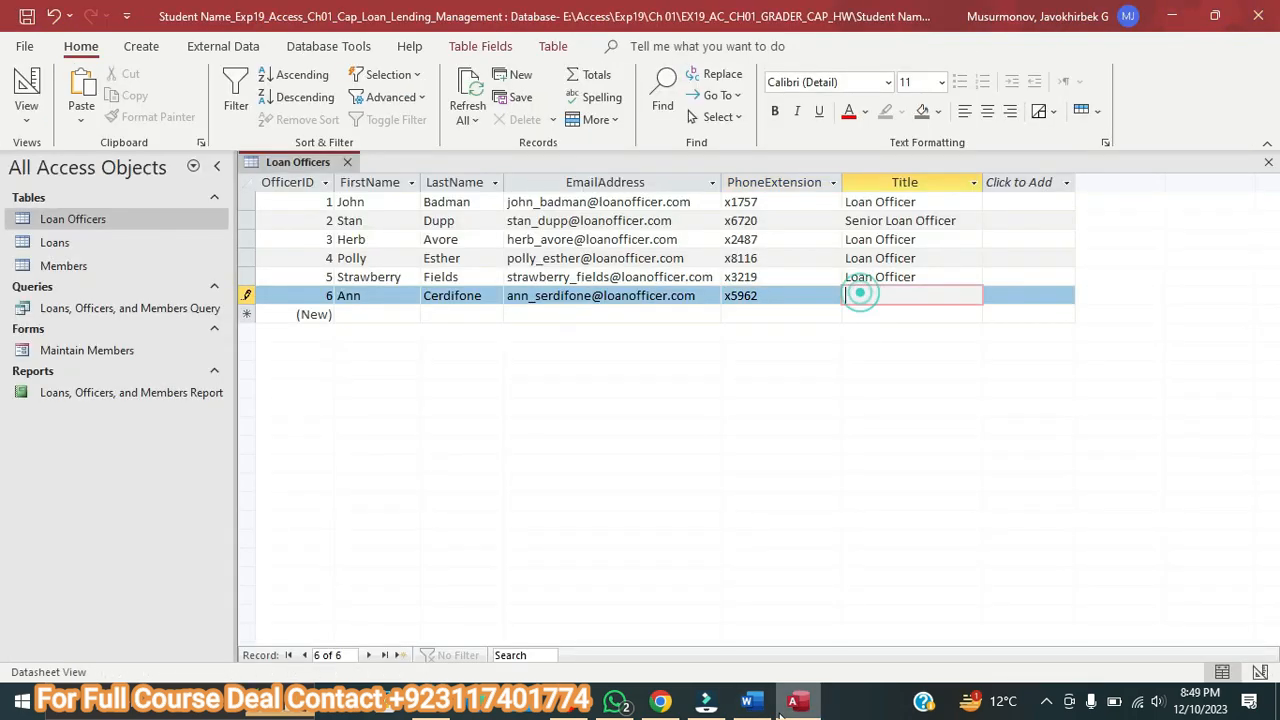
{"action": "left_click", "coordinate": [795, 702]}
{"action": "left_click", "coordinate": [754, 690]}
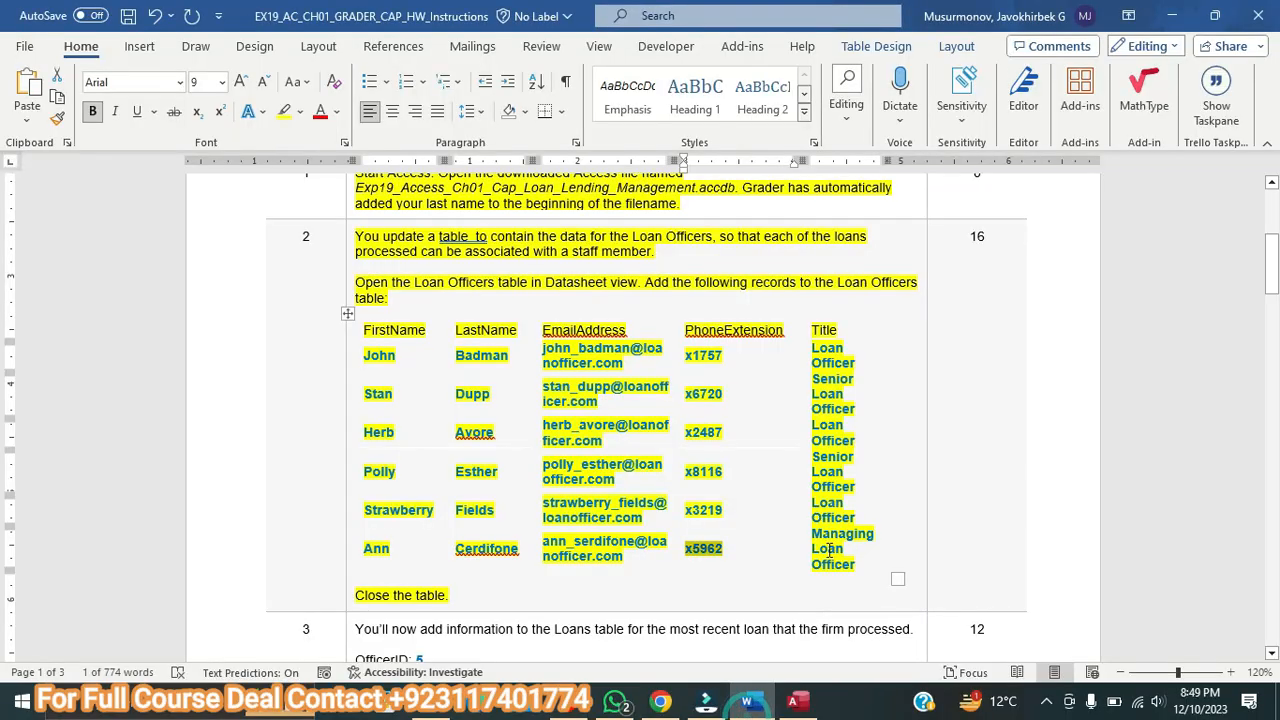
{"action": "left_click_drag", "start_coordinate": [812, 534], "coordinate": [854, 562]}
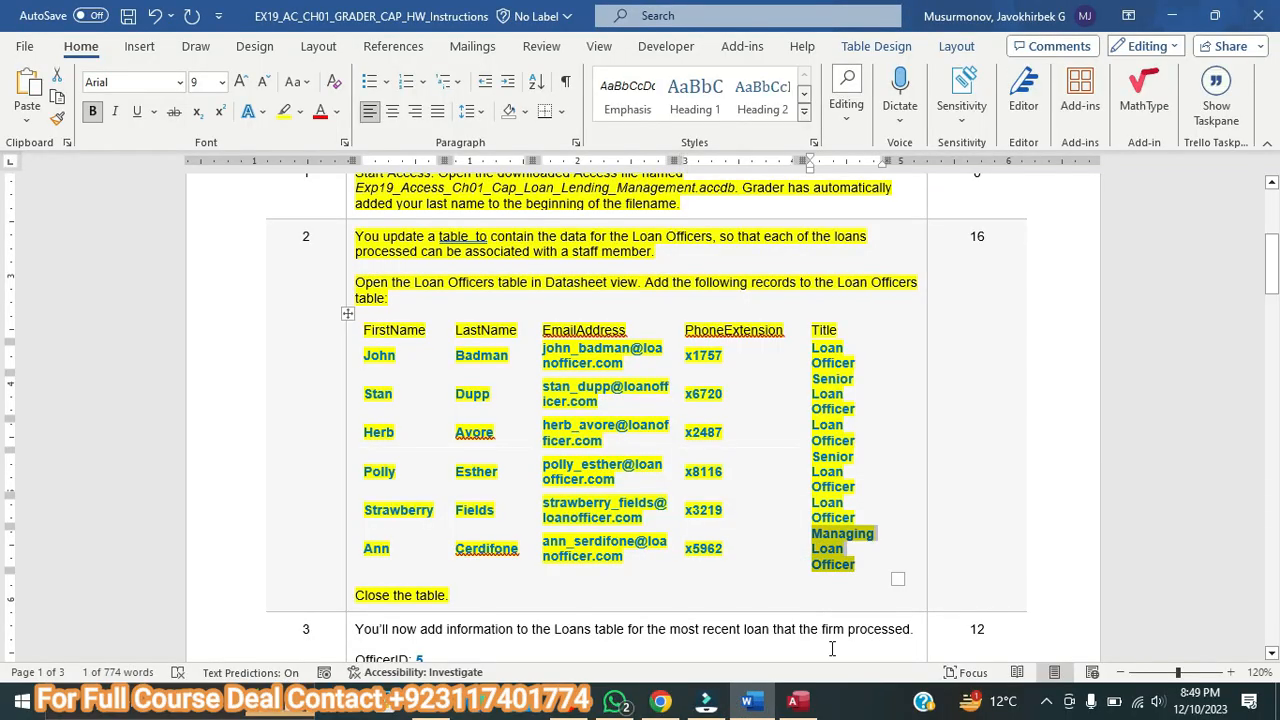
{"action": "left_click", "coordinate": [795, 702]}
{"action": "key", "text": "ctrl+v"}
{"action": "left_click", "coordinate": [747, 702]}
{"action": "left_click", "coordinate": [795, 702]}
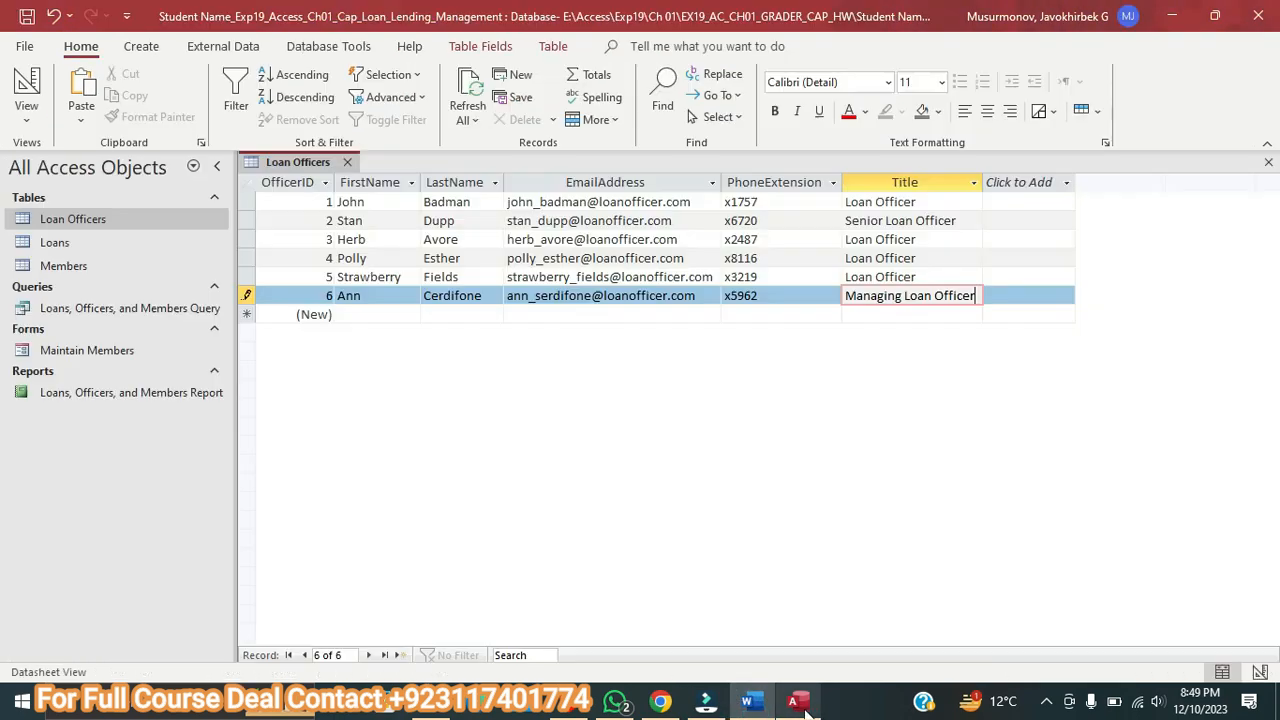
Close the Loan Officers table, review instruction 3 in Word, and open the Loans table in Access.
{"action": "left_click", "coordinate": [347, 163]}
{"action": "left_click", "coordinate": [752, 704]}
{"action": "scroll", "coordinate": [451, 363], "scroll_direction": "down", "scroll_amount": 5}
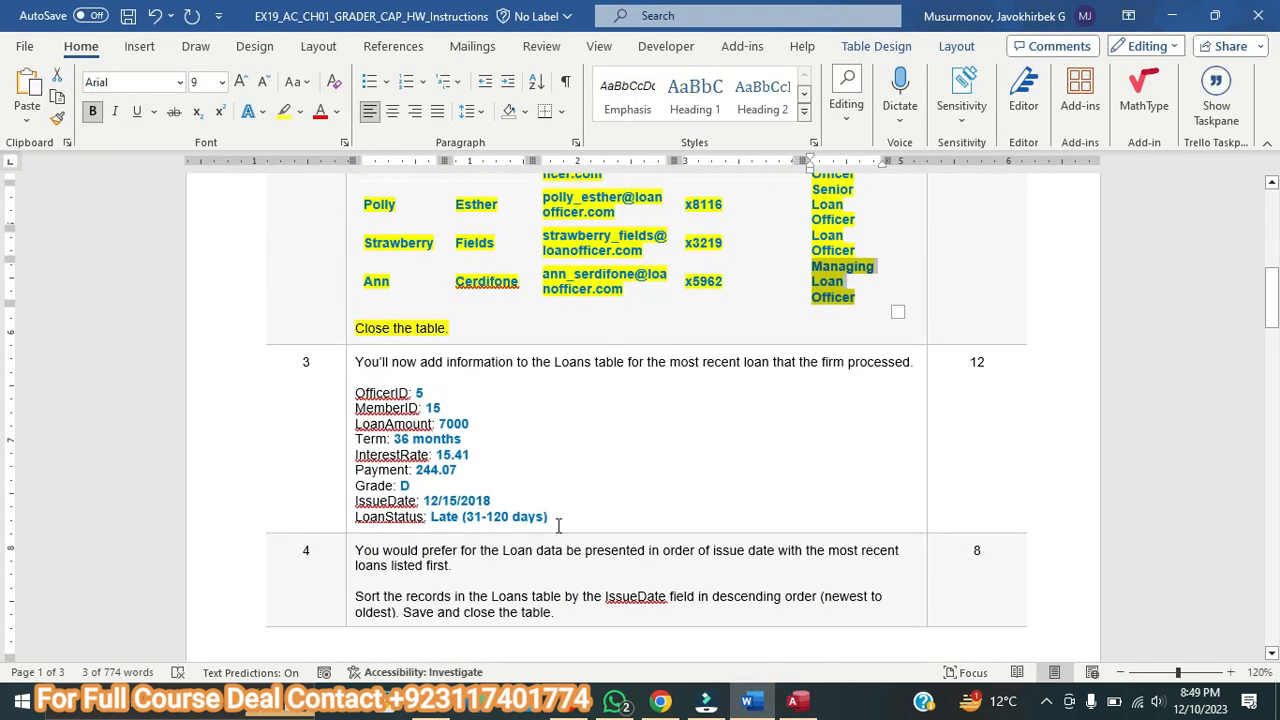
{"action": "left_click_drag", "start_coordinate": [565, 512], "coordinate": [377, 363]}
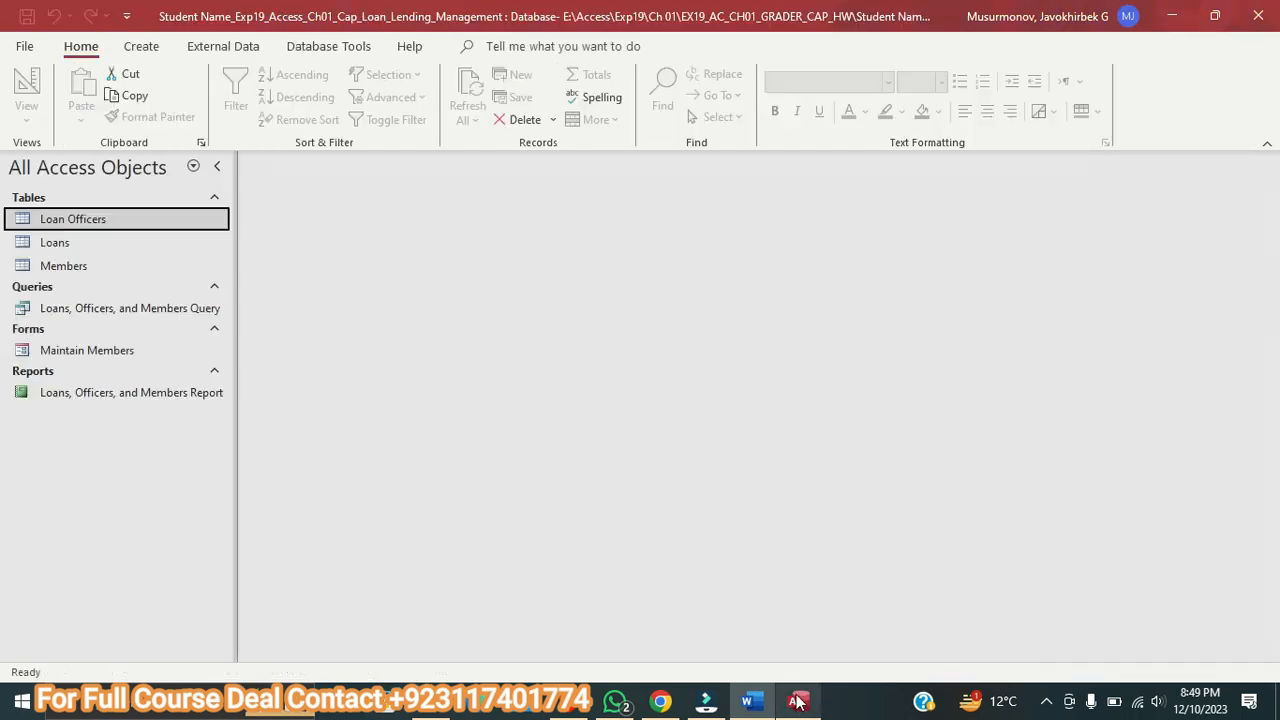
{"action": "key", "text": "alt+Tab"}
{"action": "left_click", "coordinate": [55, 243]}
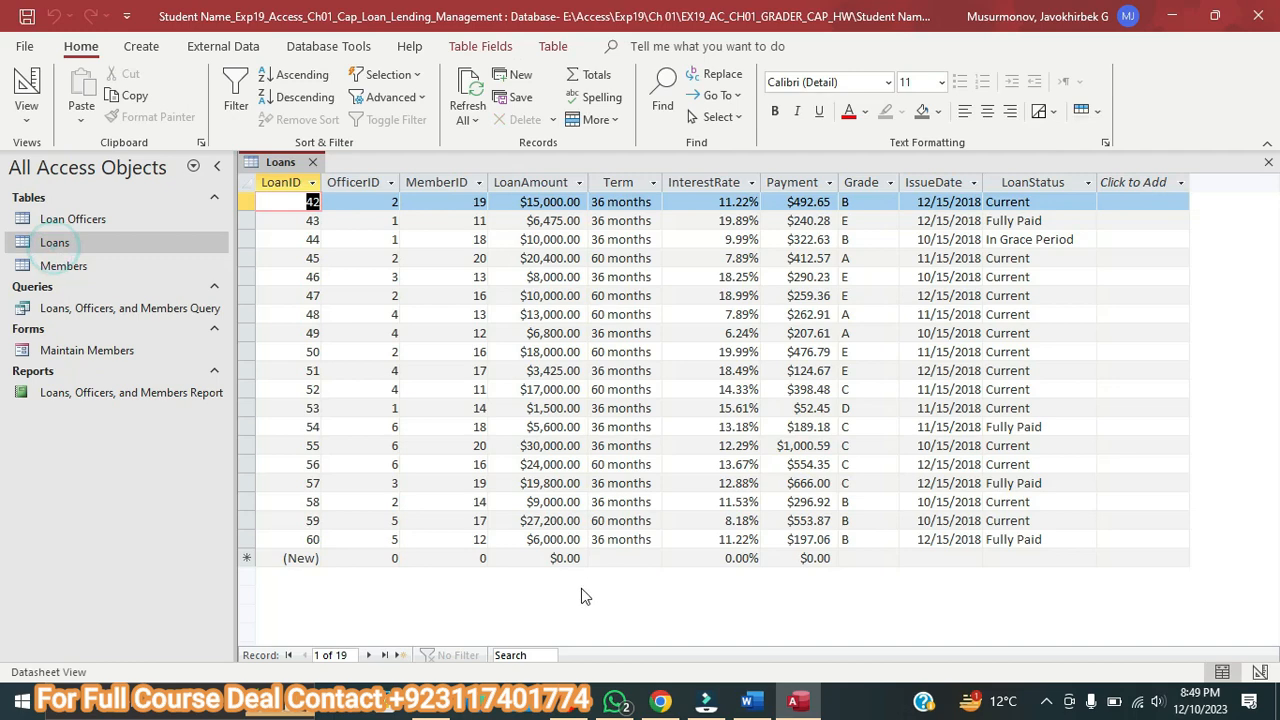
Look up the OfficerID in instruction 3 in Word and start a new Loans record in Access with OfficerID 5.
{"action": "left_click", "coordinate": [746, 700]}
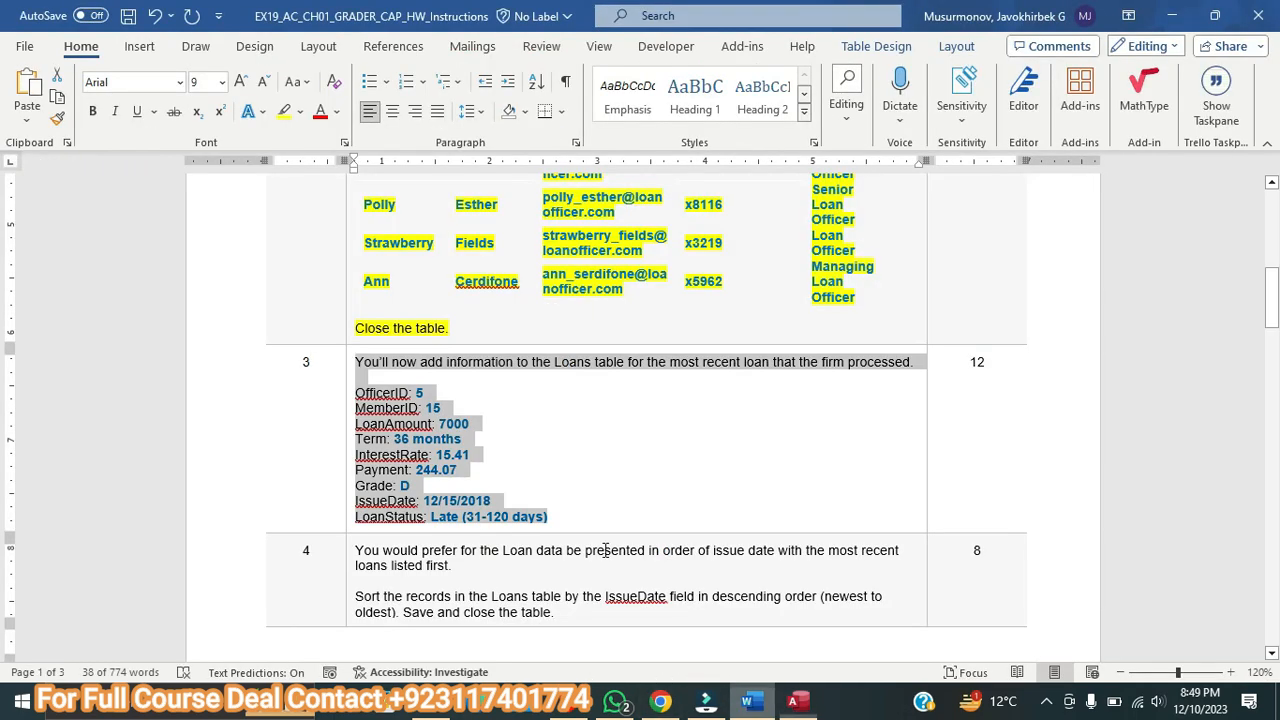
{"action": "double_click", "coordinate": [419, 393]}
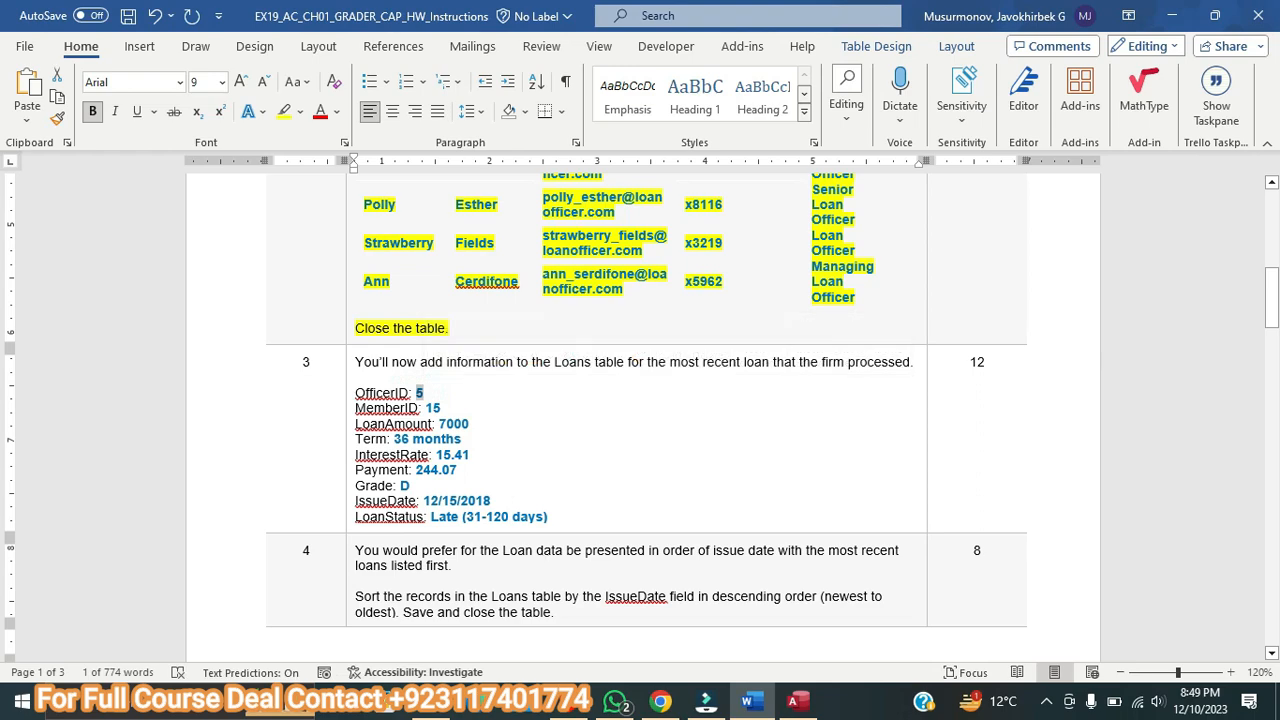
{"action": "left_click", "coordinate": [793, 700]}
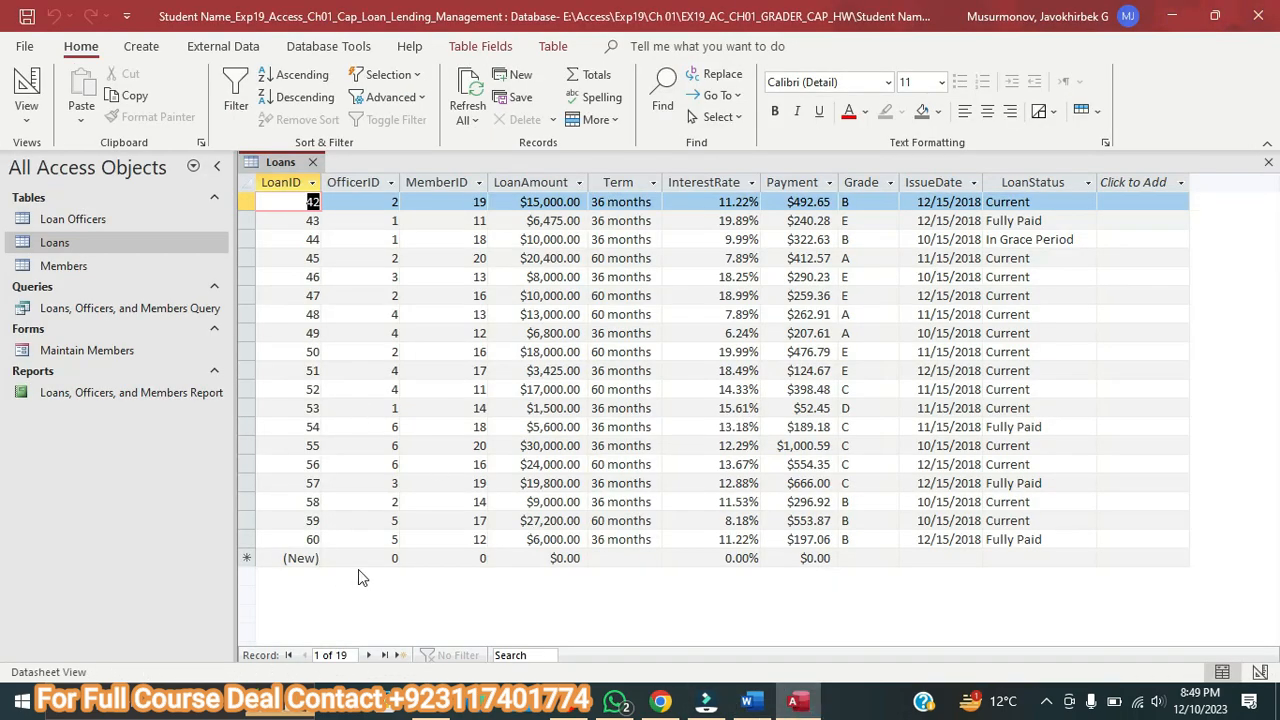
{"action": "left_click", "coordinate": [362, 566]}
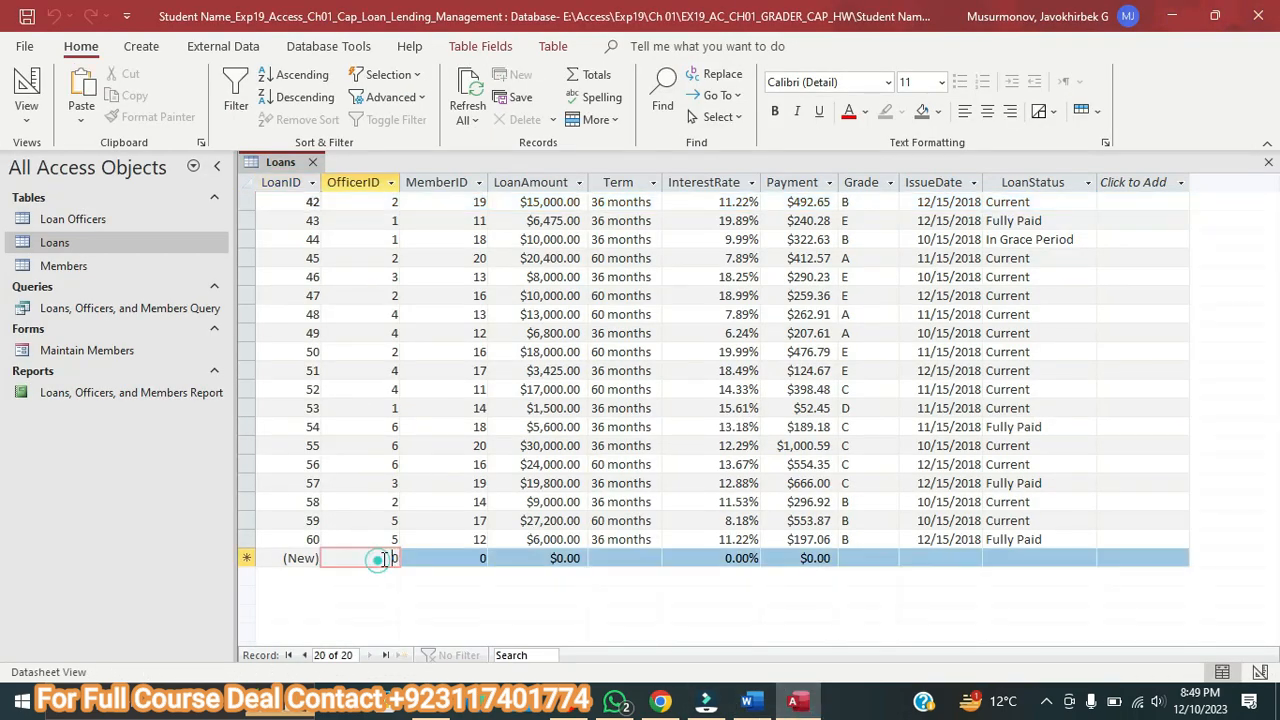
{"action": "type", "text": "5"}
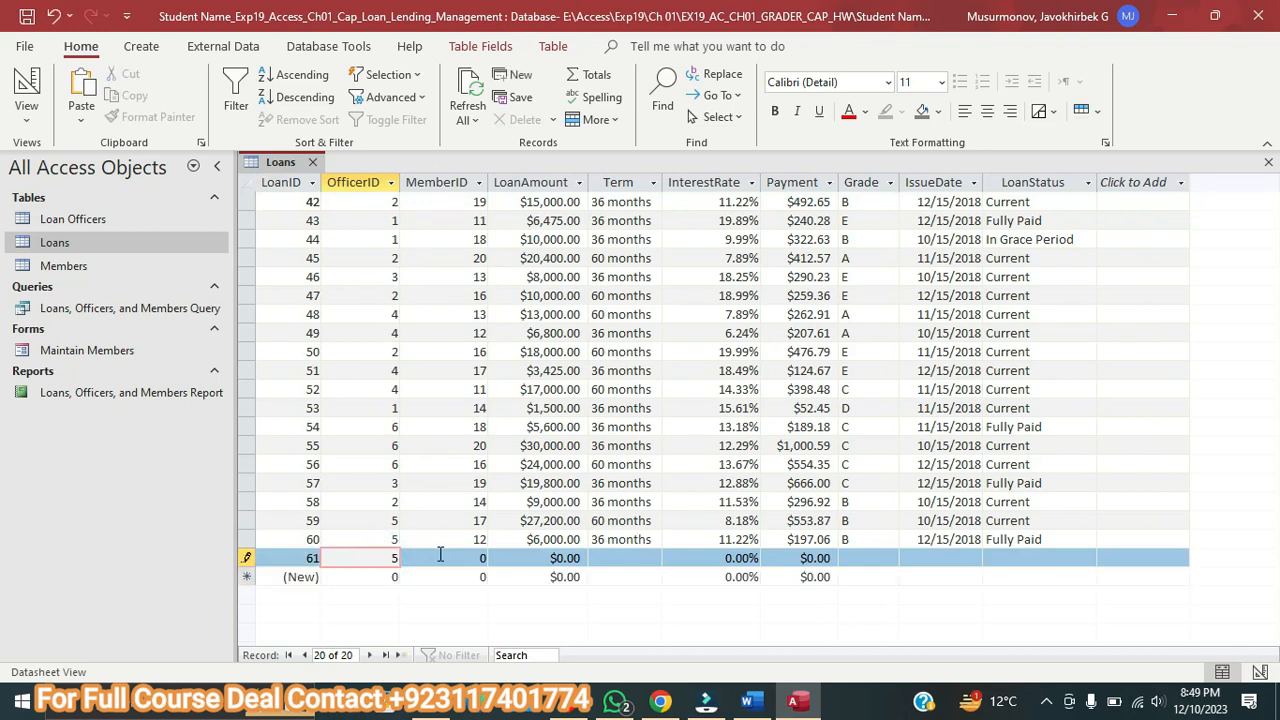
Look up the MemberID in the Word instructions and set the new loan's MemberID to 15 in Access.
{"action": "left_click", "coordinate": [434, 558]}
{"action": "left_click", "coordinate": [747, 700]}
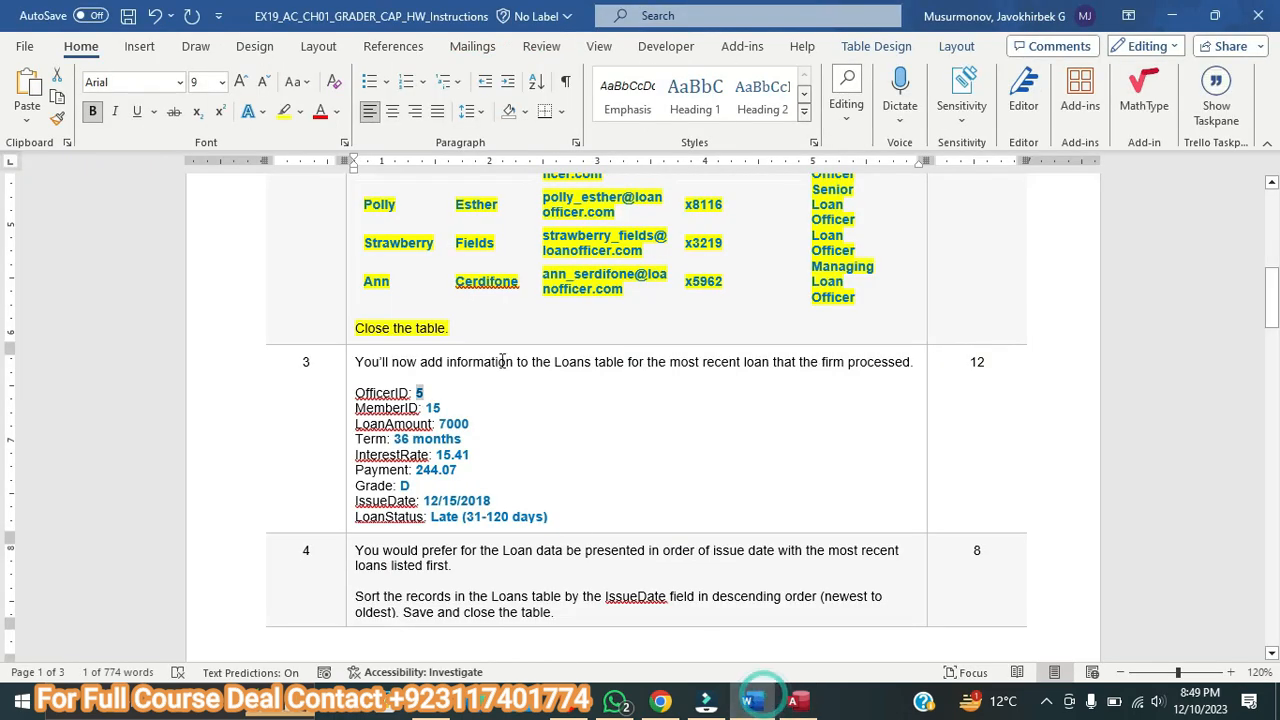
{"action": "double_click", "coordinate": [432, 408]}
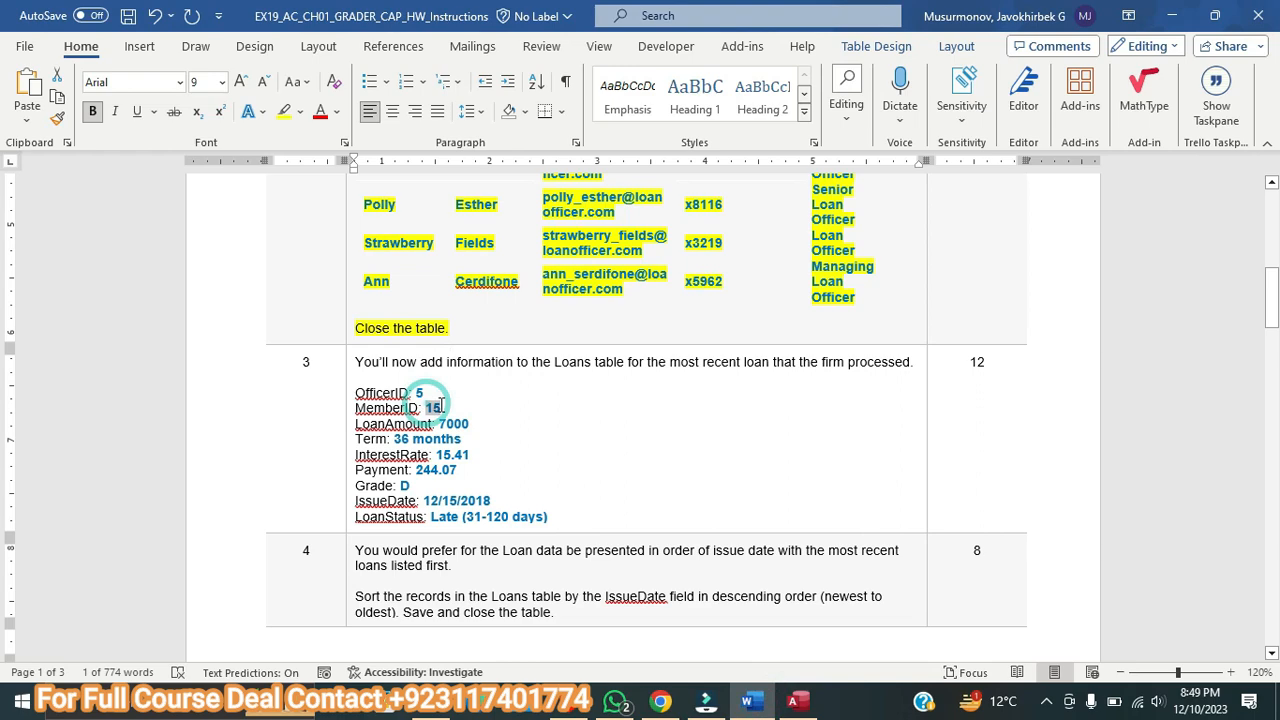
{"action": "left_click", "coordinate": [793, 700]}
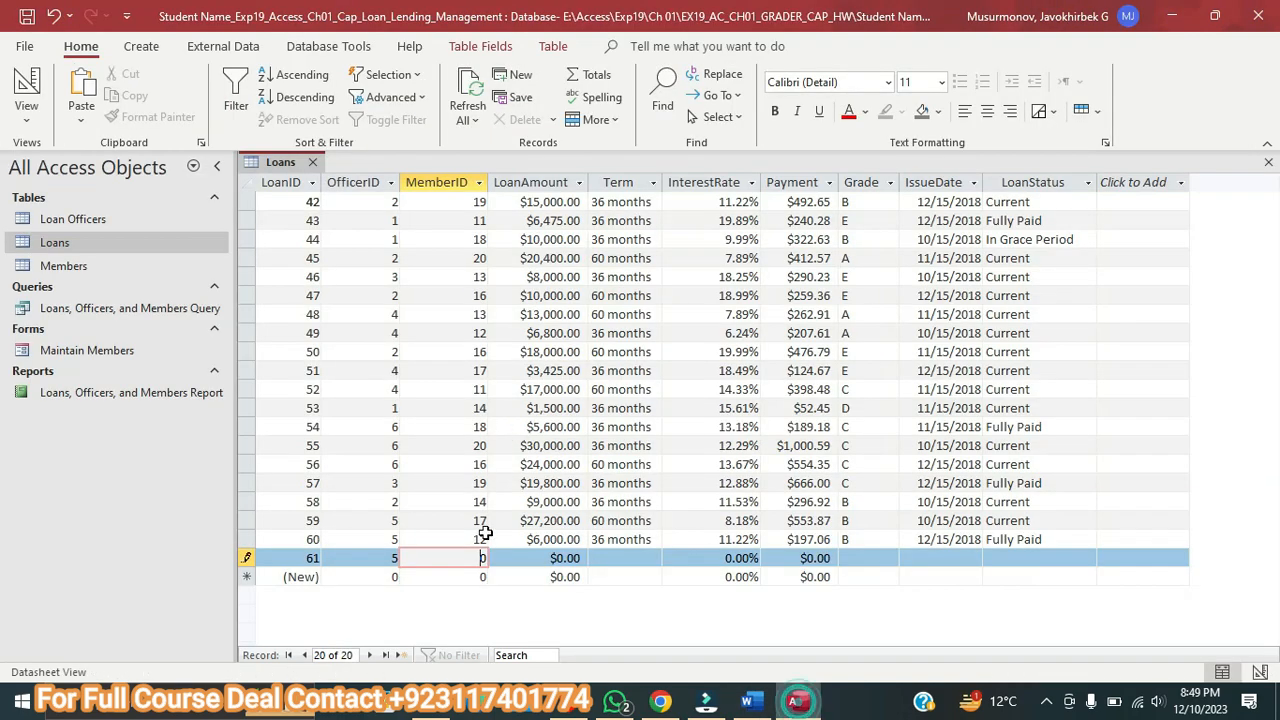
{"action": "double_click", "coordinate": [463, 557]}
{"action": "type", "text": "15"}
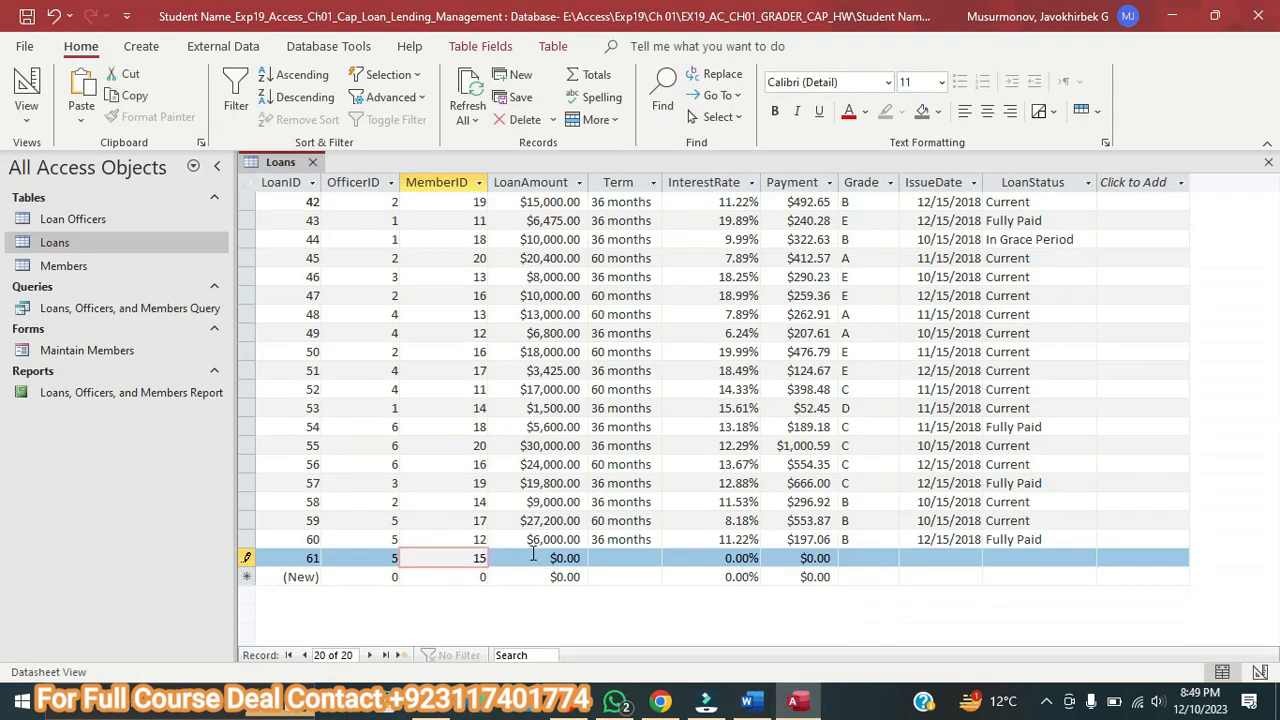
Copy the loan amount 7000 from the Word instructions into the LoanAmount field of the new Access loan record.
{"action": "left_click", "coordinate": [533, 557]}
{"action": "left_click", "coordinate": [747, 700]}
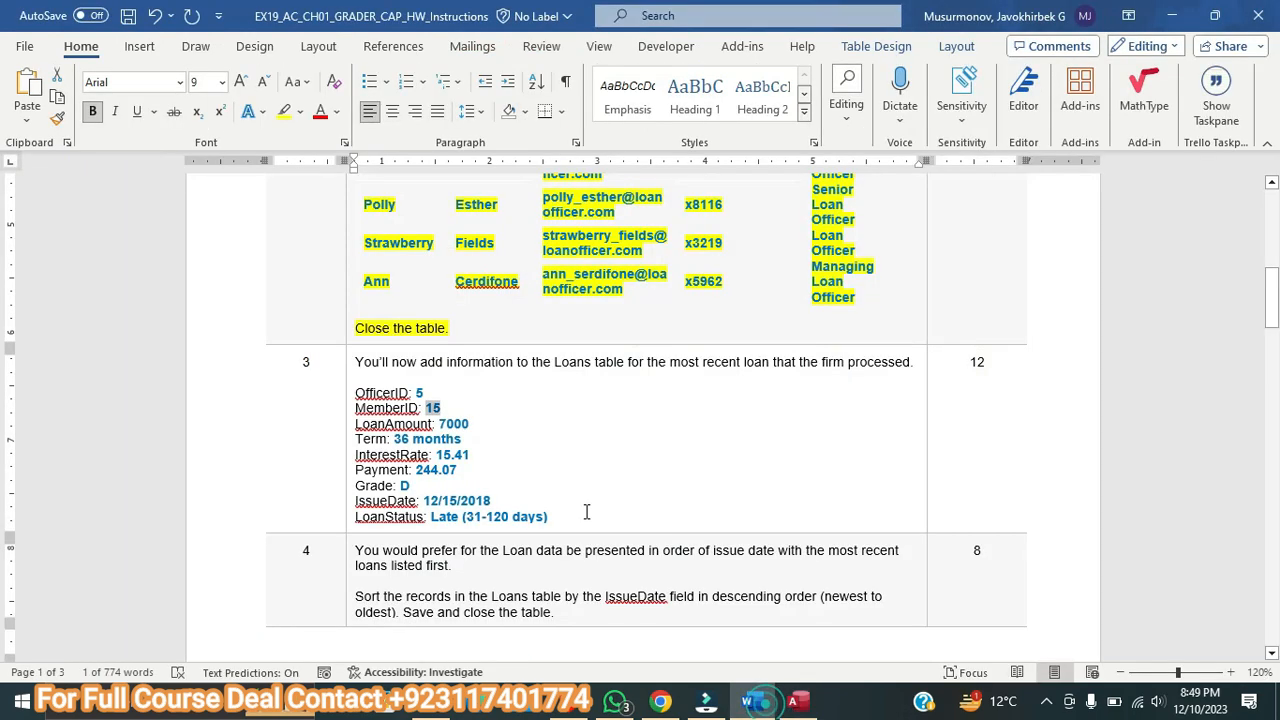
{"action": "double_click", "coordinate": [452, 424]}
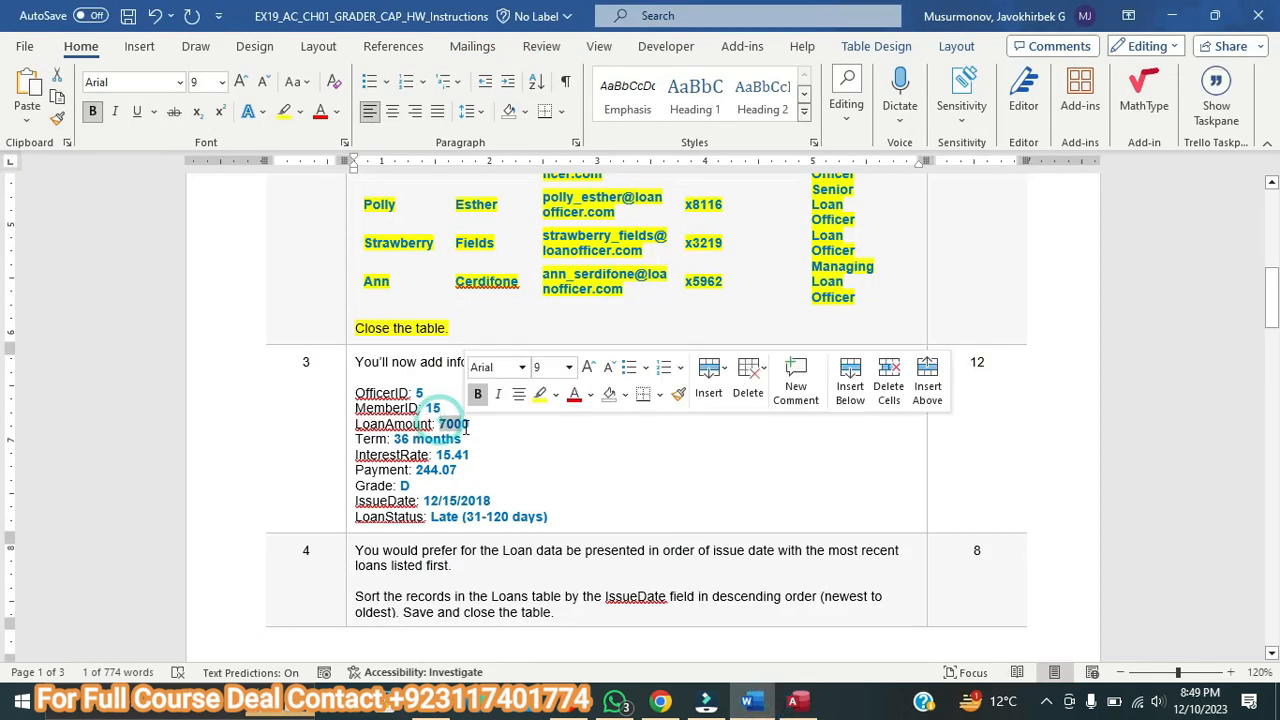
{"action": "left_click", "coordinate": [455, 424]}
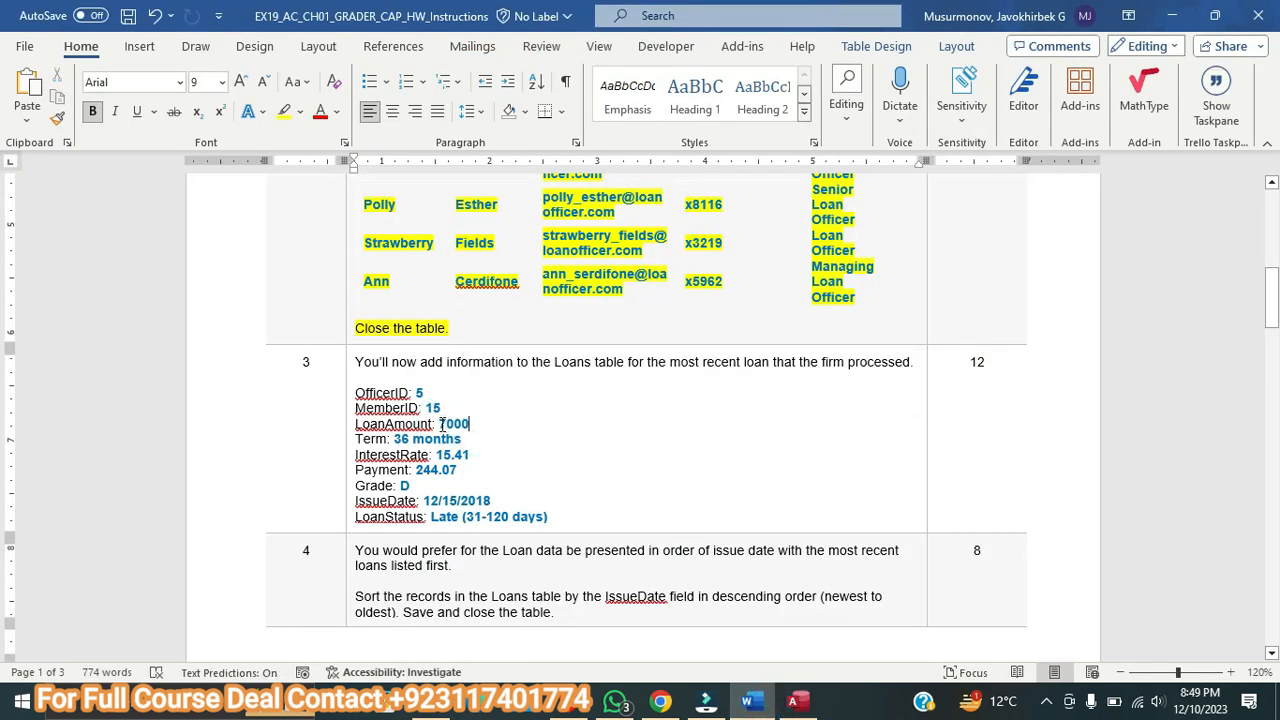
{"action": "double_click", "coordinate": [463, 424]}
{"action": "key", "text": "ctrl+c"}
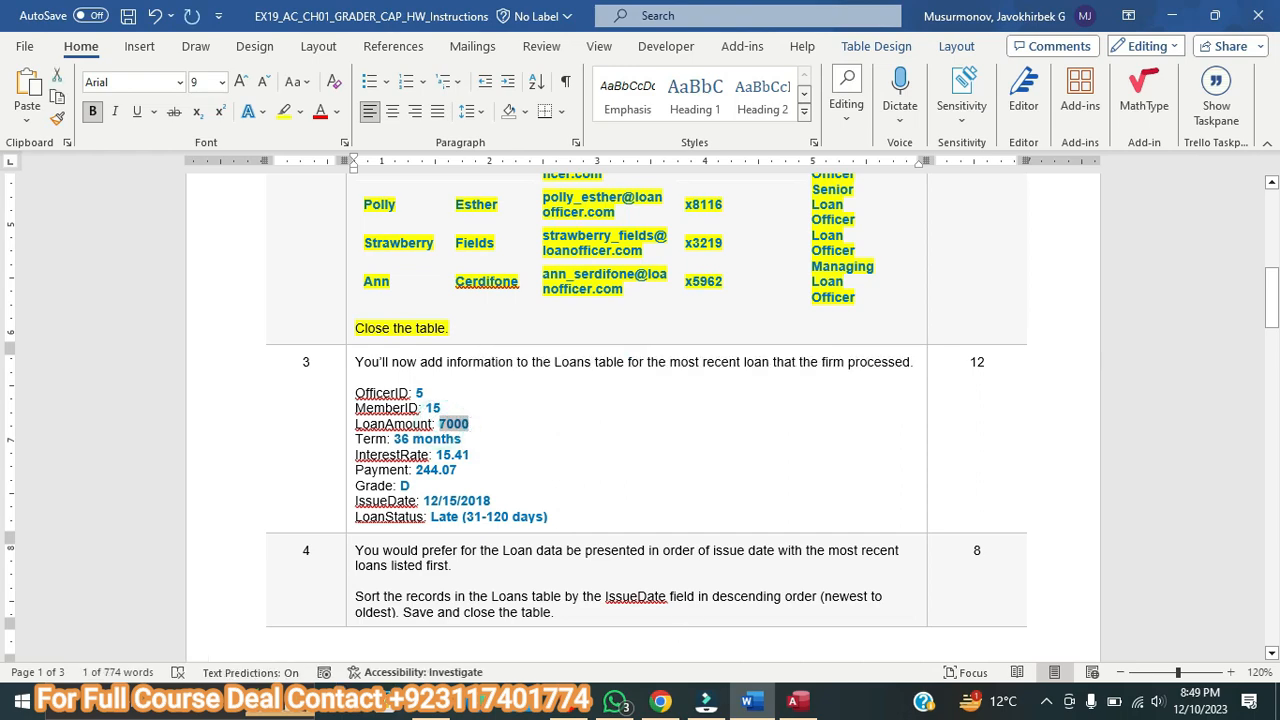
{"action": "left_click", "coordinate": [793, 700]}
{"action": "left_click_drag", "start_coordinate": [560, 558], "coordinate": [600, 558]}
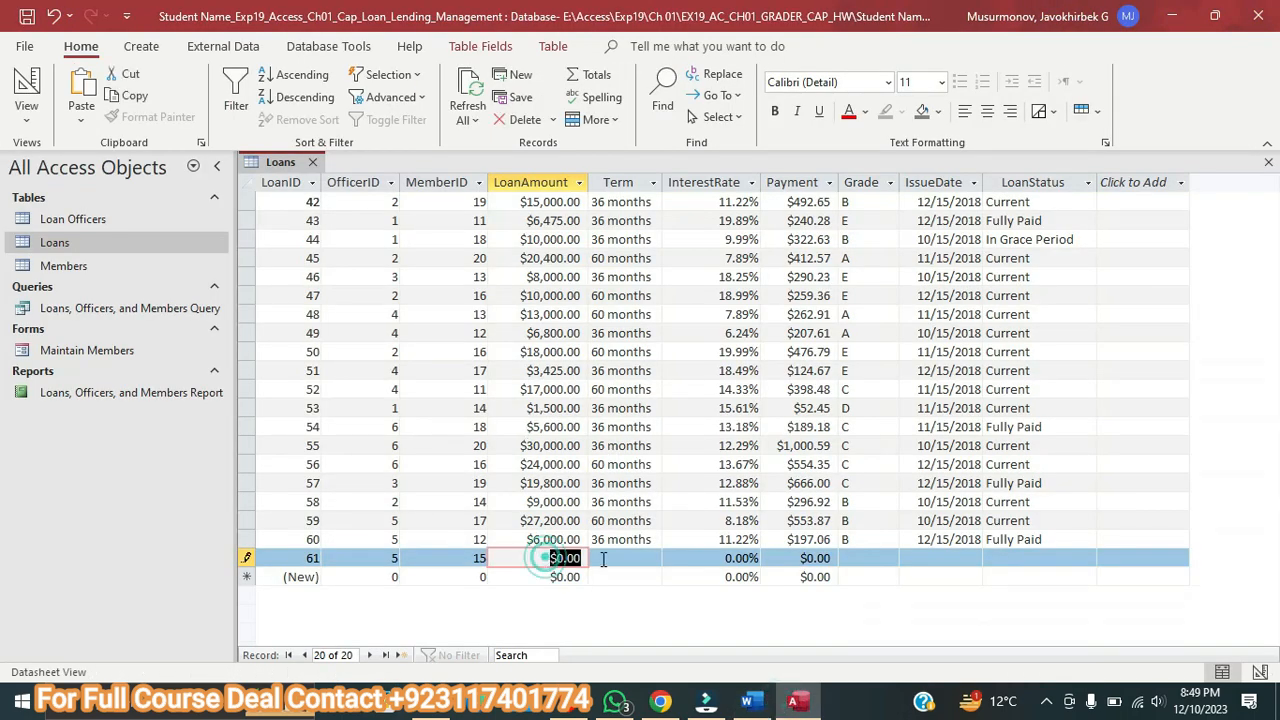
{"action": "key", "text": "ctrl+v"}
Copy the term "36 months" from the Word instructions into the Term field of the new Access loan record.
{"action": "left_click", "coordinate": [615, 558]}
{"action": "left_click", "coordinate": [752, 700]}
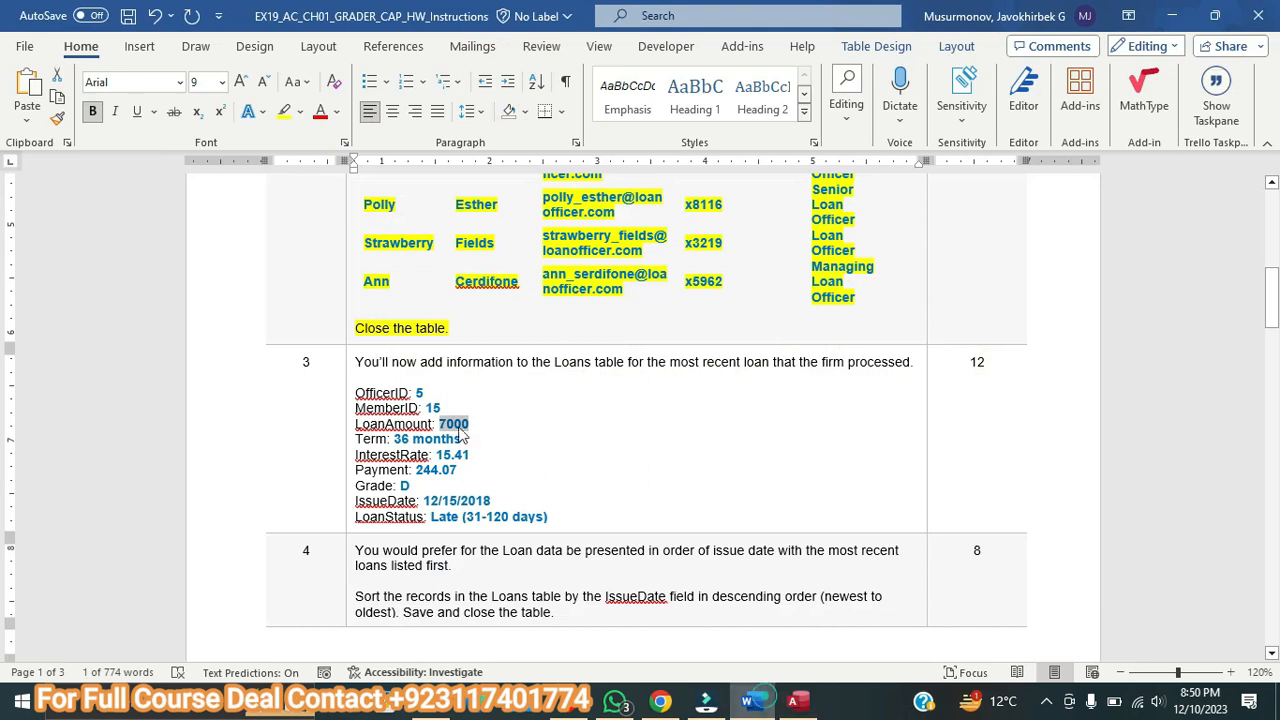
{"action": "left_click_drag", "start_coordinate": [395, 439], "coordinate": [463, 439]}
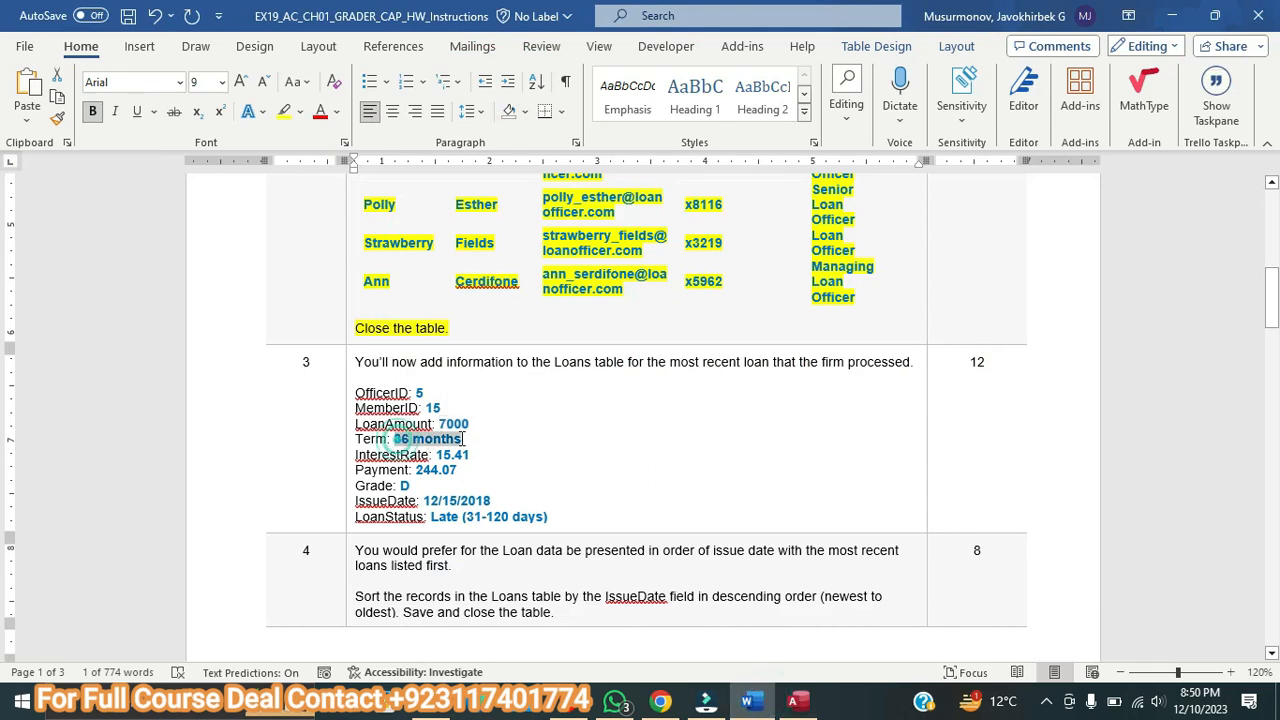
{"action": "left_click", "coordinate": [795, 700]}
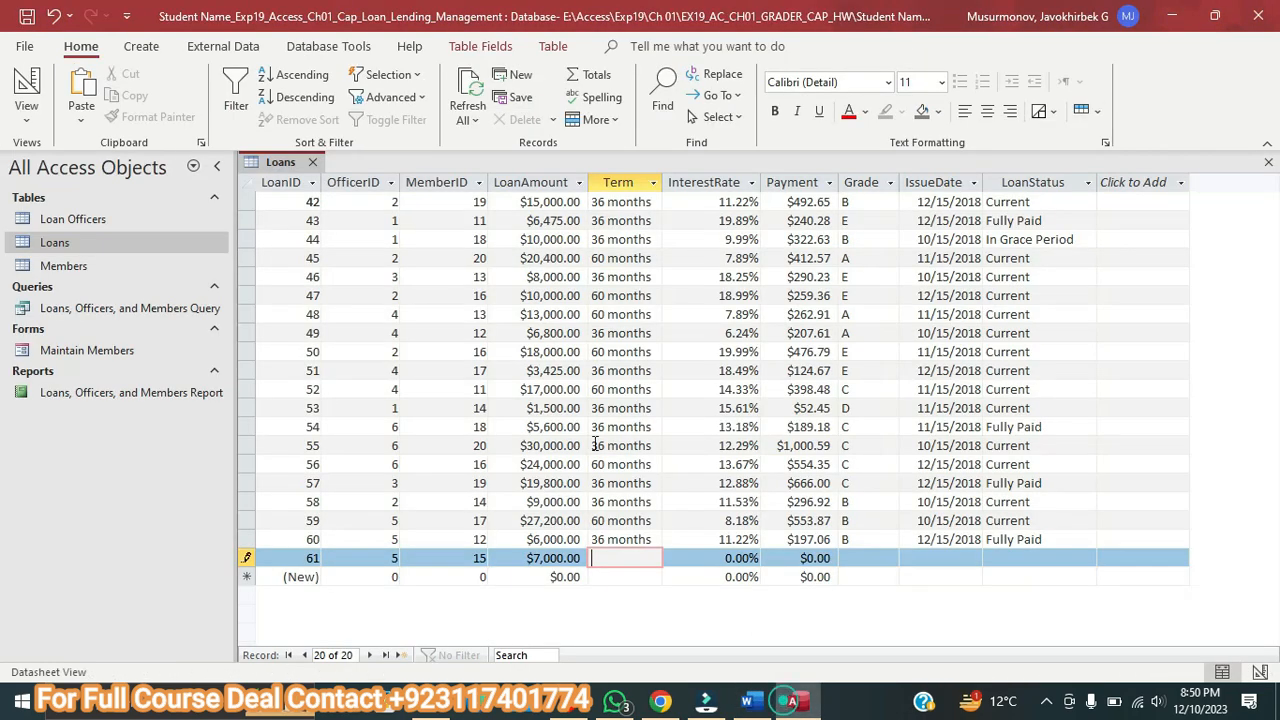
Copy the interest rate from the Word instructions into the new loan's InterestRate field in Access and correct the entry to 15.41%.
{"action": "left_click", "coordinate": [709, 558]}
{"action": "key", "text": "alt+Tab"}
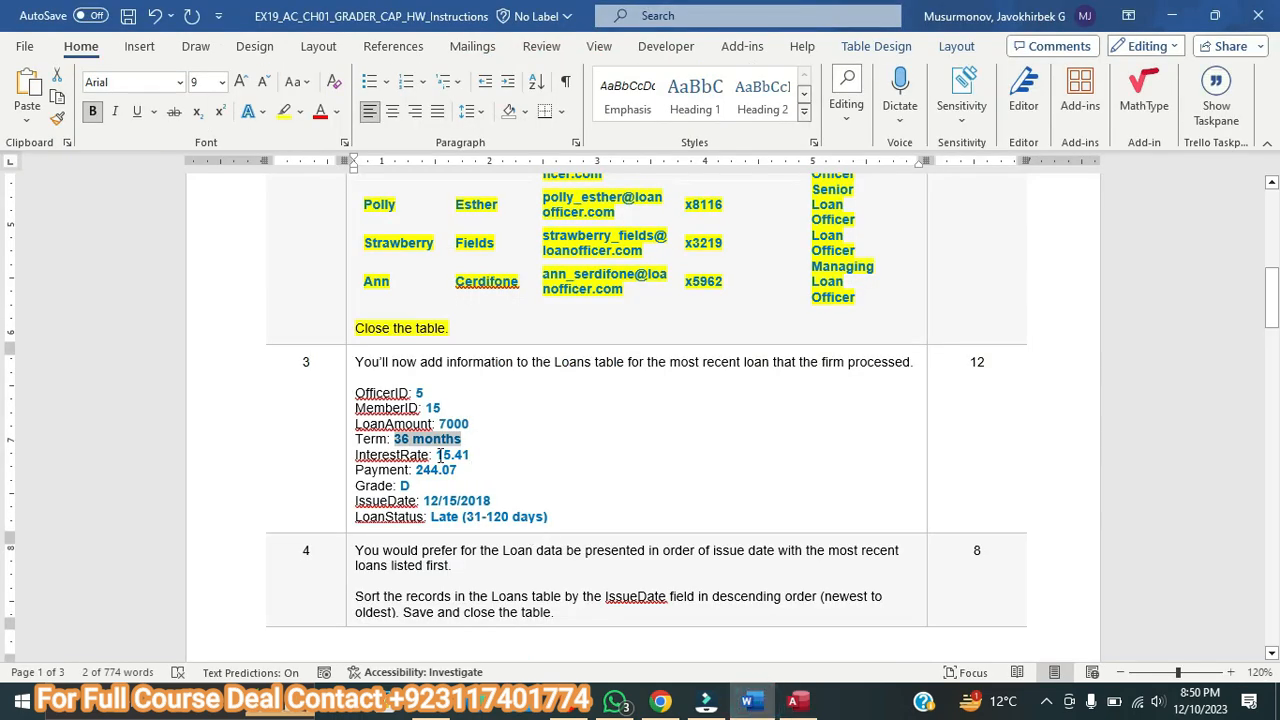
{"action": "left_click_drag", "start_coordinate": [437, 455], "coordinate": [470, 455]}
{"action": "key", "text": "ctrl+c"}
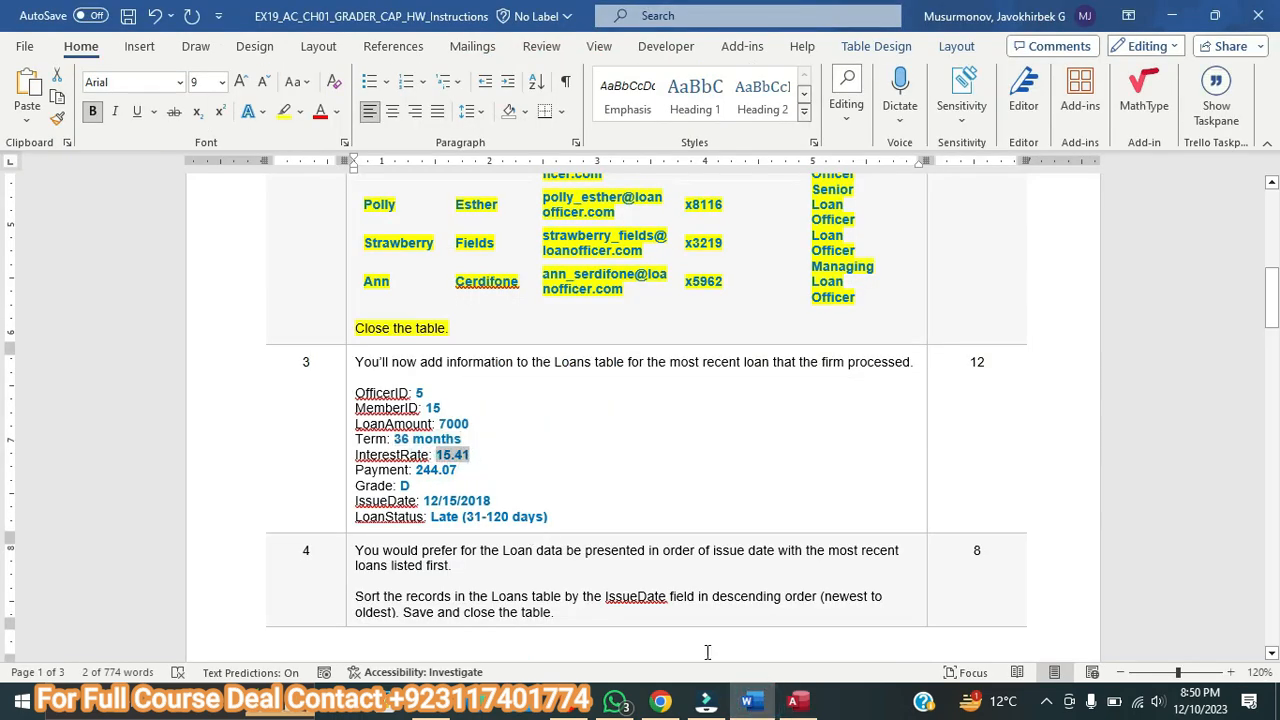
{"action": "left_click", "coordinate": [796, 699]}
{"action": "left_click_drag", "start_coordinate": [725, 558], "coordinate": [771, 558]}
{"action": "key", "text": "ctrl+v"}
{"action": "key", "text": "Tab"}
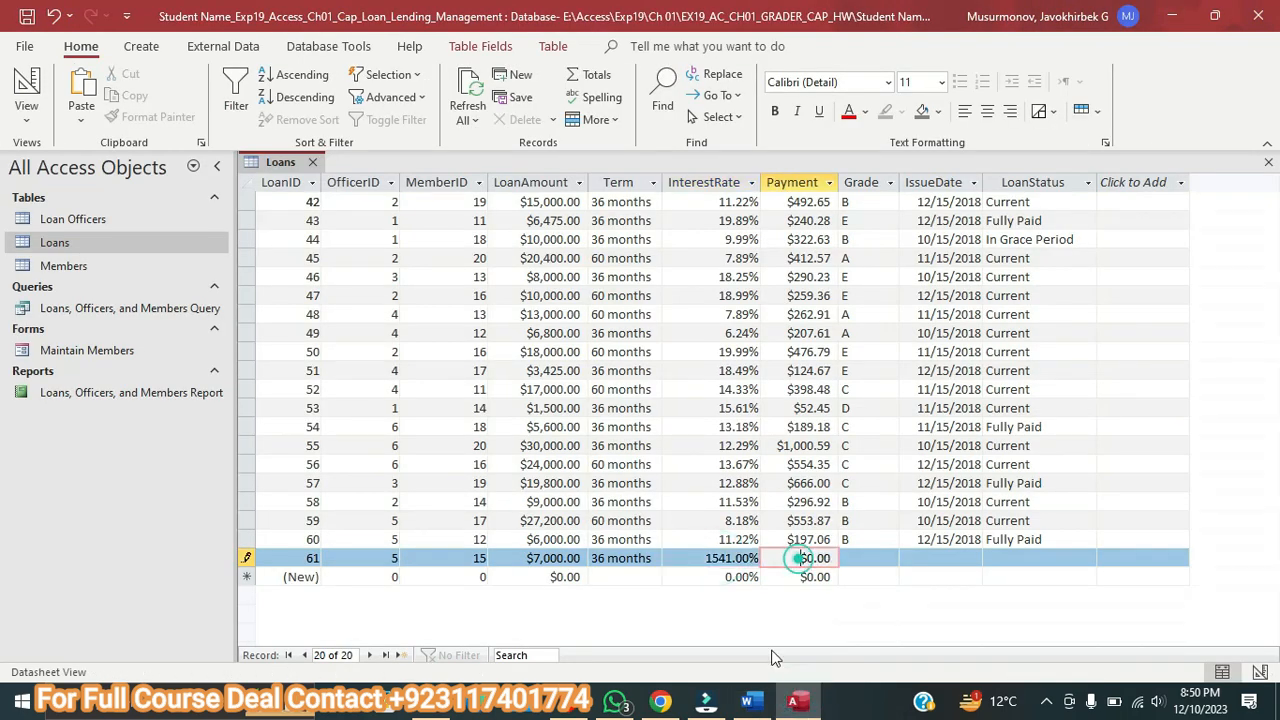
{"action": "left_click", "coordinate": [752, 562]}
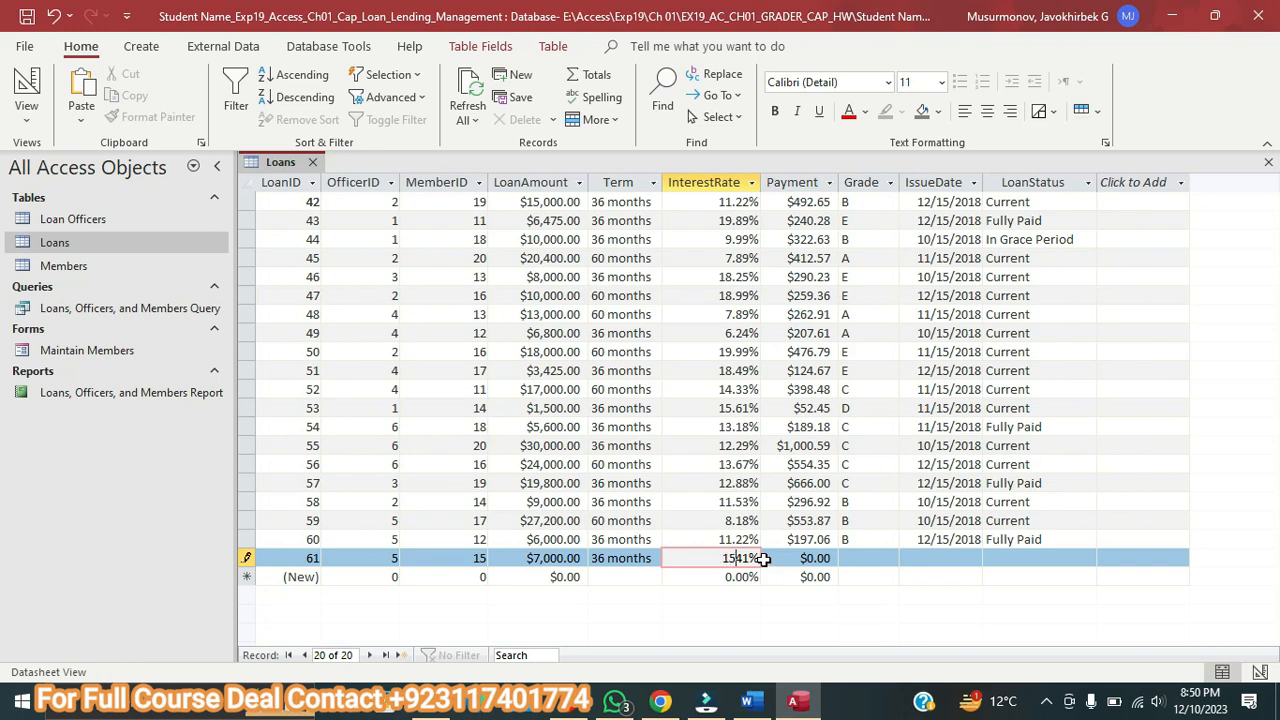
{"action": "left_click", "coordinate": [770, 558]}
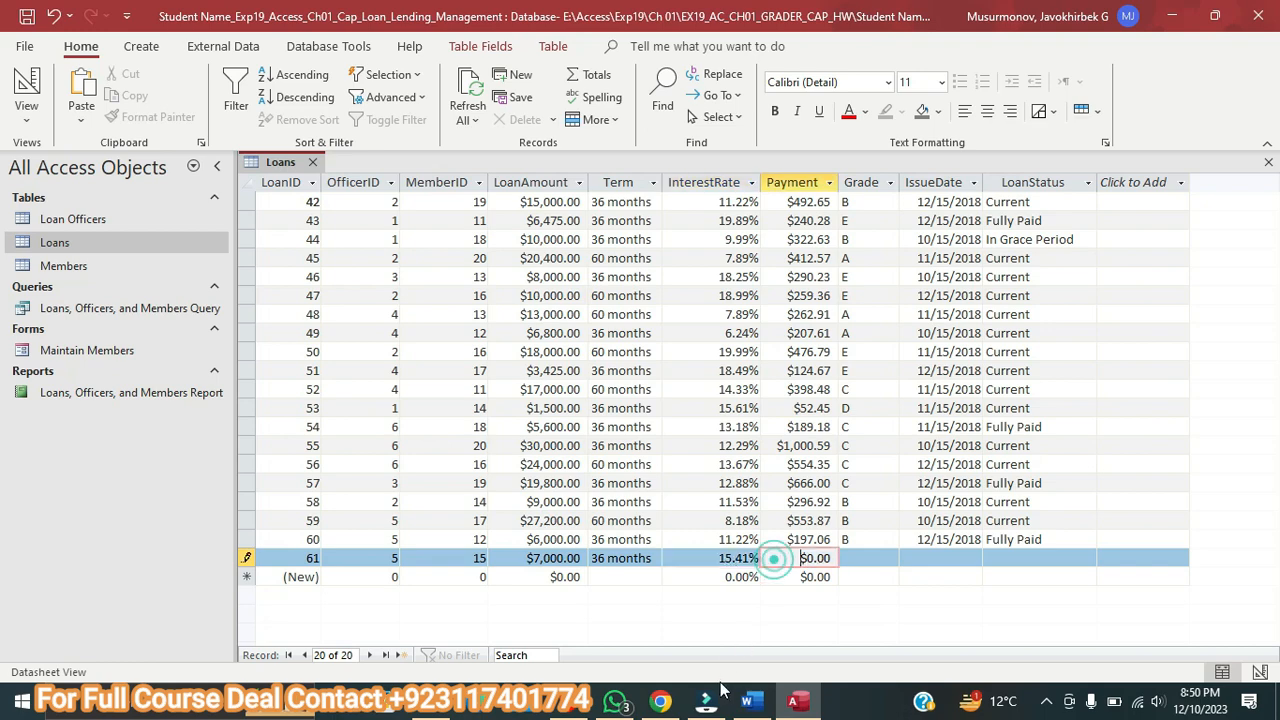
Copy the payment 244.07 from the Word instructions into the Payment field of the new Access loan record.
{"action": "left_click", "coordinate": [748, 695]}
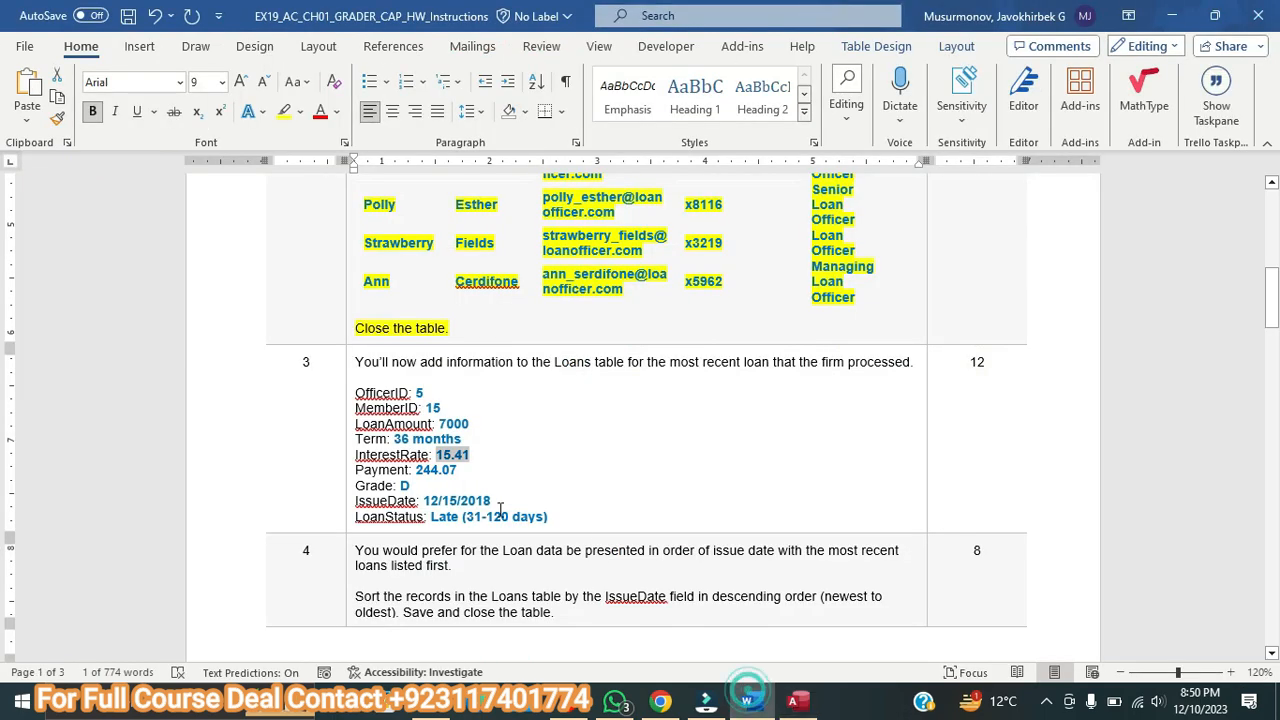
{"action": "double_click", "coordinate": [440, 470]}
{"action": "key", "text": "ctrl+c"}
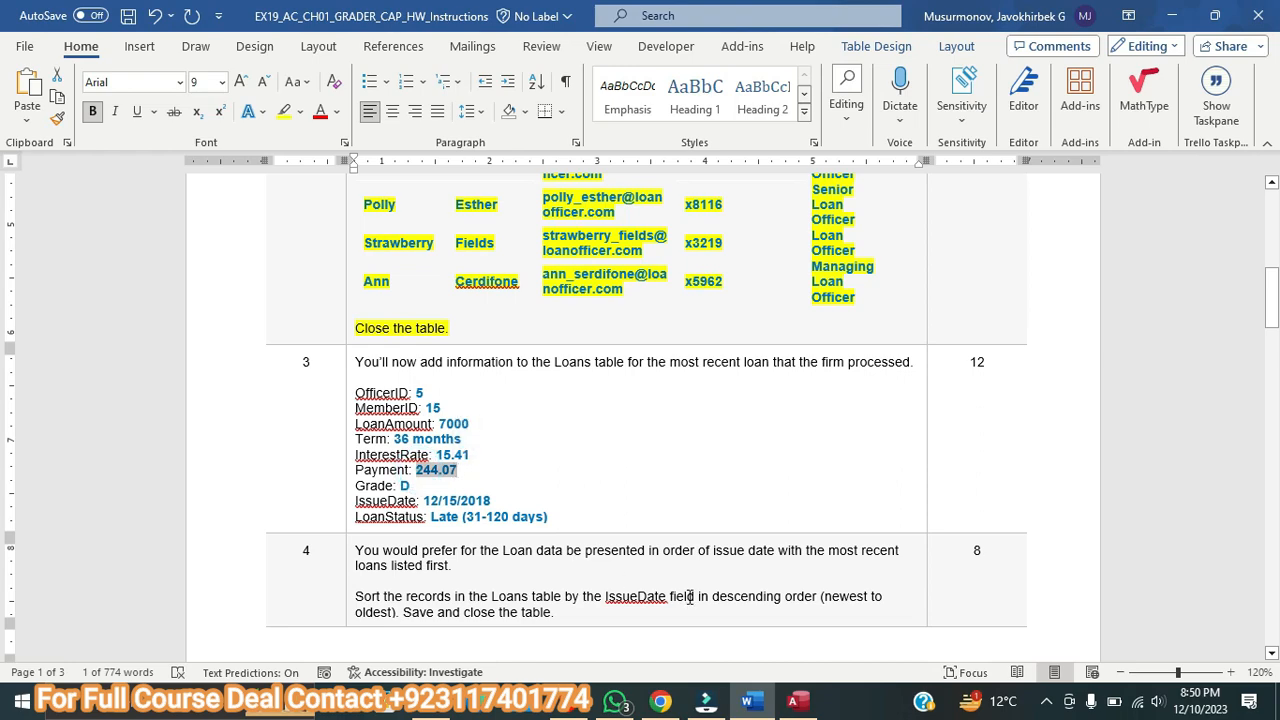
{"action": "left_click", "coordinate": [794, 700]}
{"action": "left_click", "coordinate": [814, 557]}
{"action": "key", "text": "ctrl+v"}
Copy the grade D from the Word instructions into the Grade field of the new Access loan record.
{"action": "left_click", "coordinate": [854, 557]}
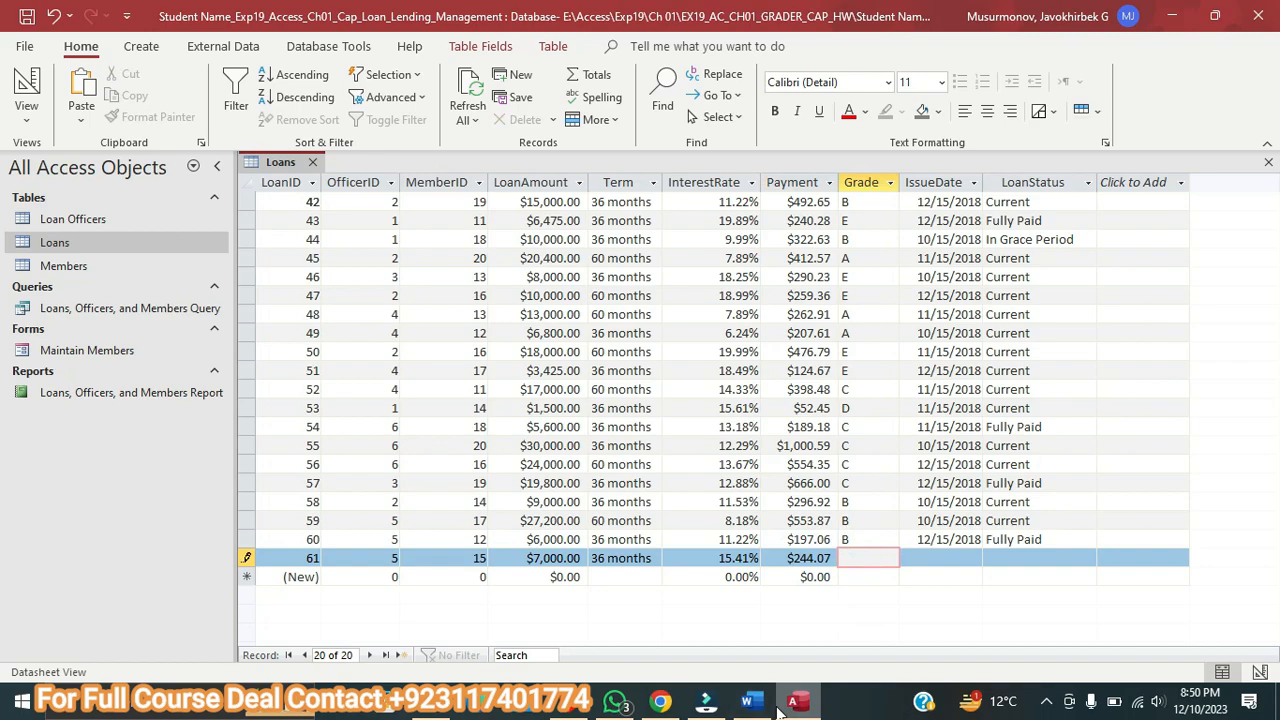
{"action": "left_click", "coordinate": [748, 700]}
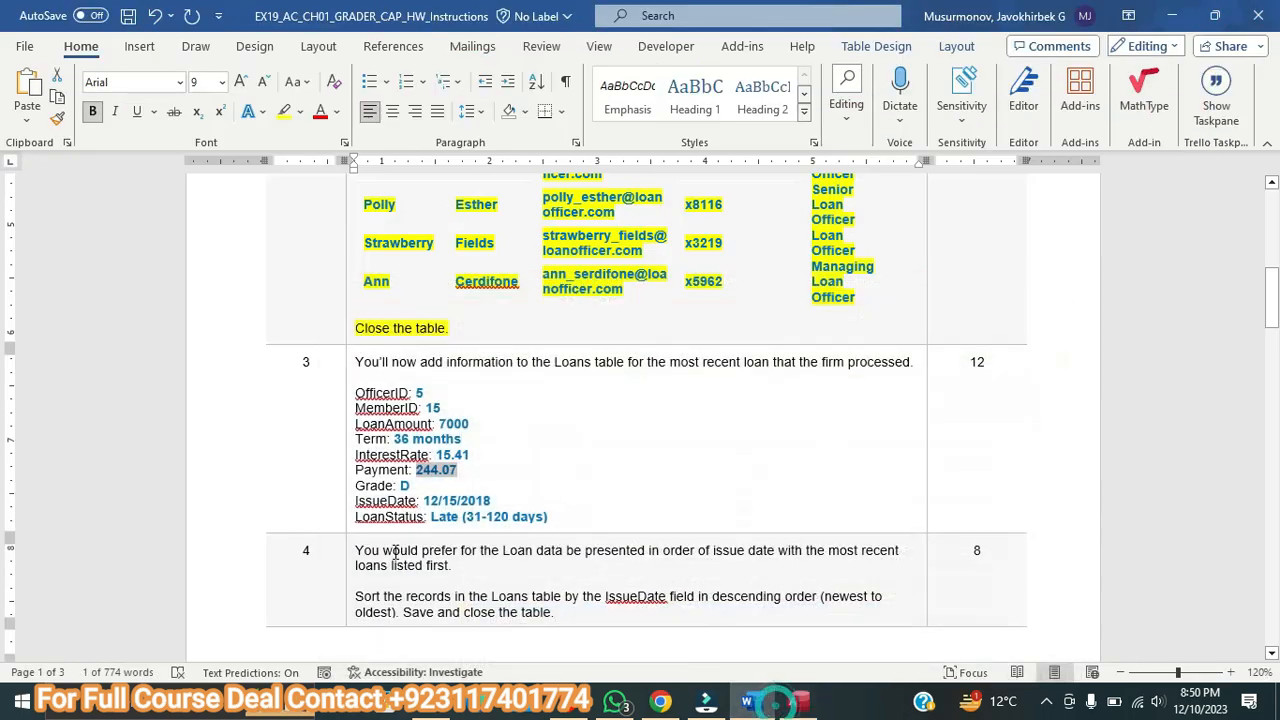
{"action": "double_click", "coordinate": [404, 485]}
{"action": "key", "text": "ctrl+c"}
{"action": "left_click", "coordinate": [794, 700]}
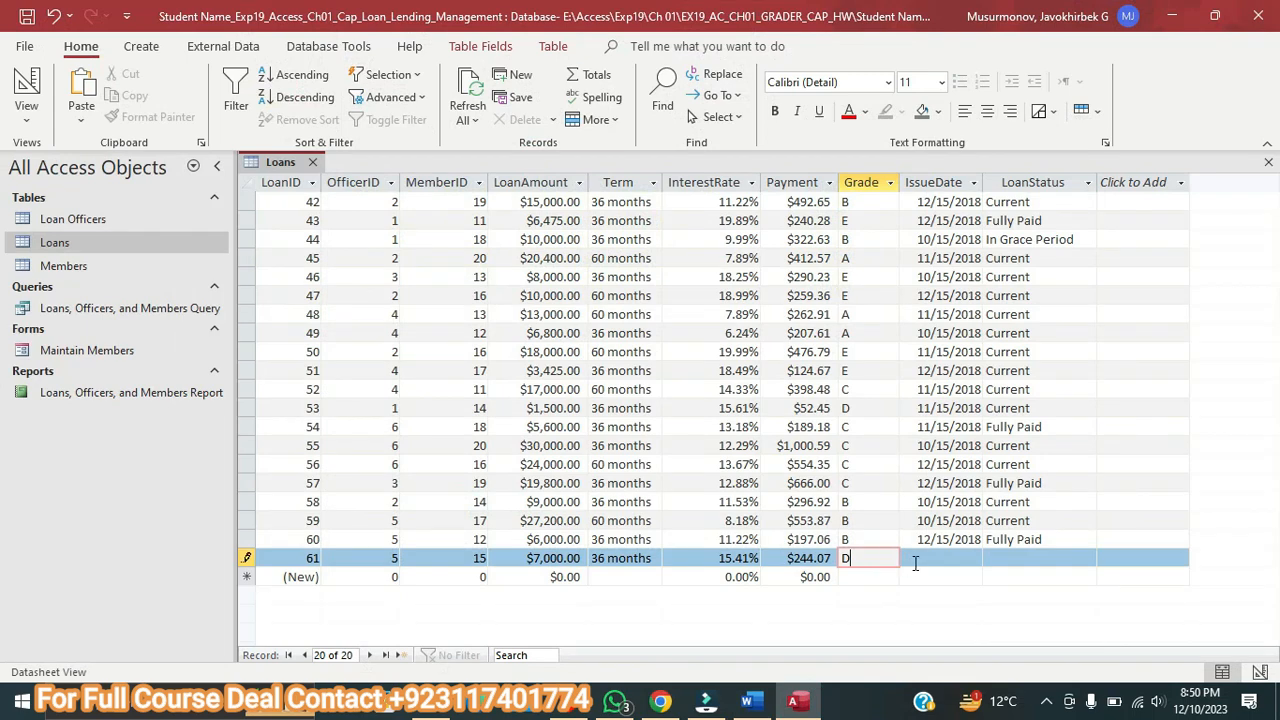
Copy the issue date 12/15/2018 from the Word instructions into the IssueDate field of the new Access loan record.
{"action": "left_click", "coordinate": [915, 560]}
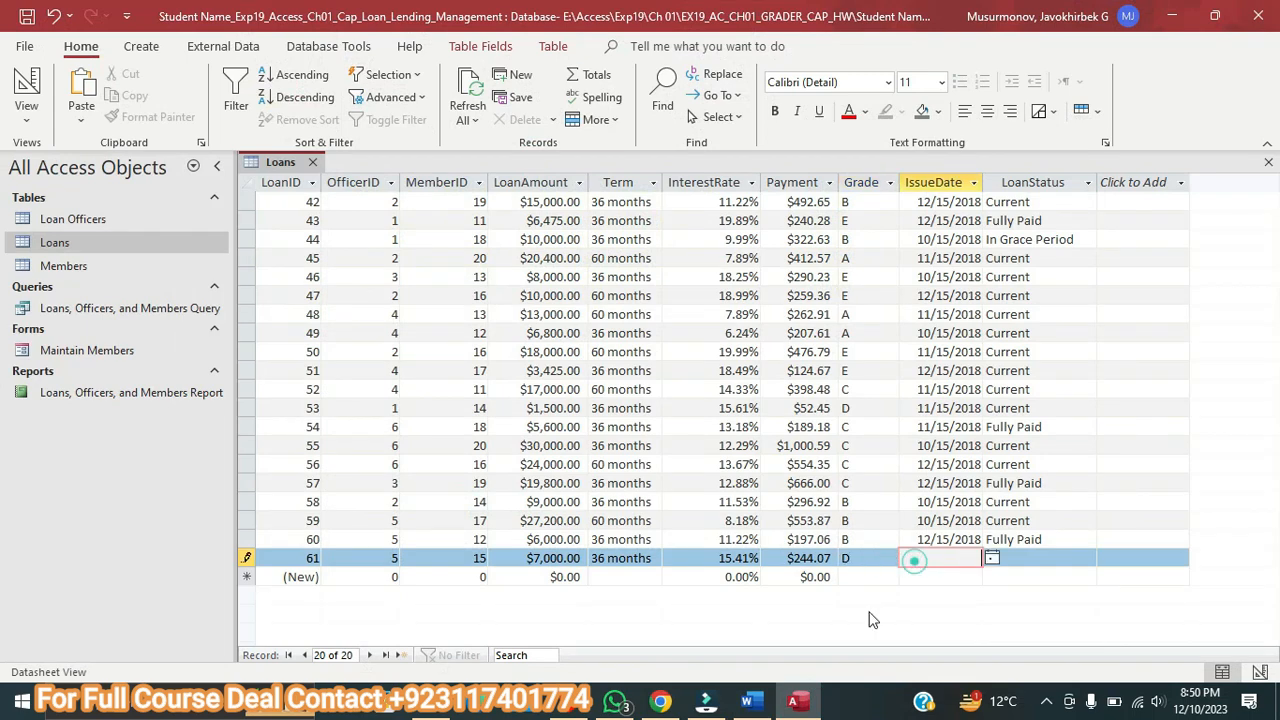
{"action": "left_click", "coordinate": [748, 700]}
{"action": "left_click_drag", "start_coordinate": [426, 500], "coordinate": [490, 499]}
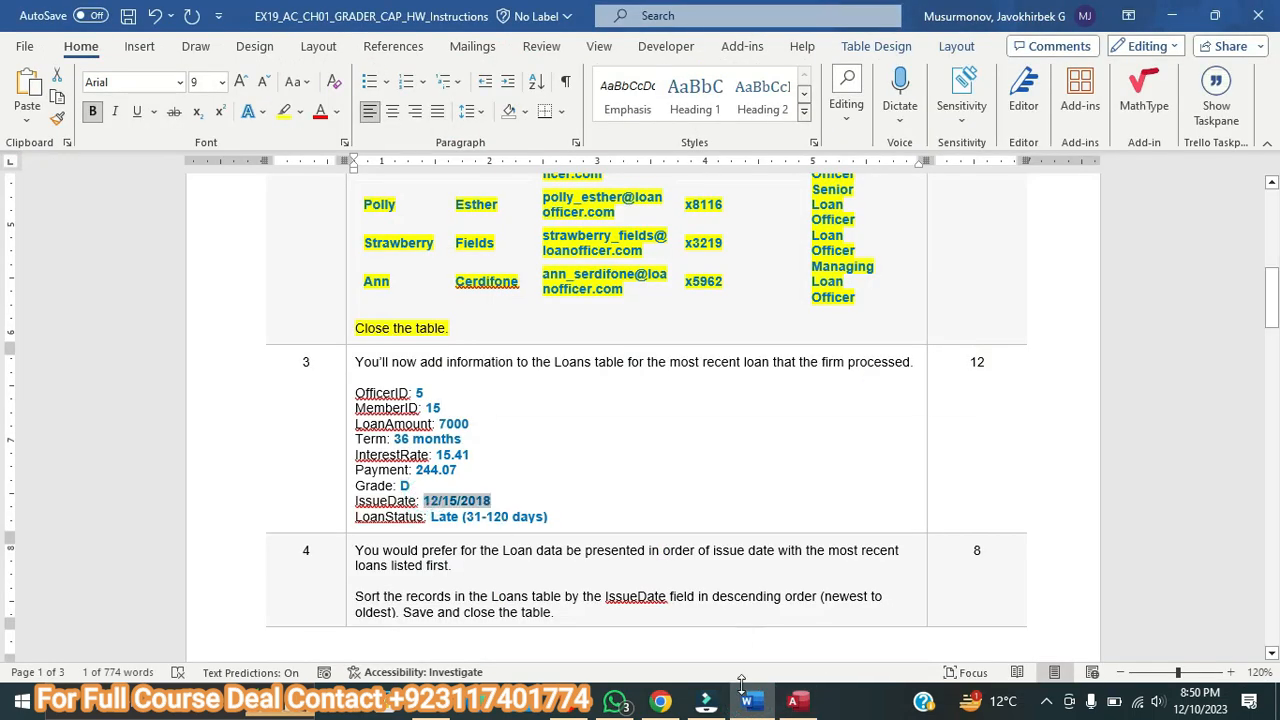
{"action": "left_click", "coordinate": [795, 700]}
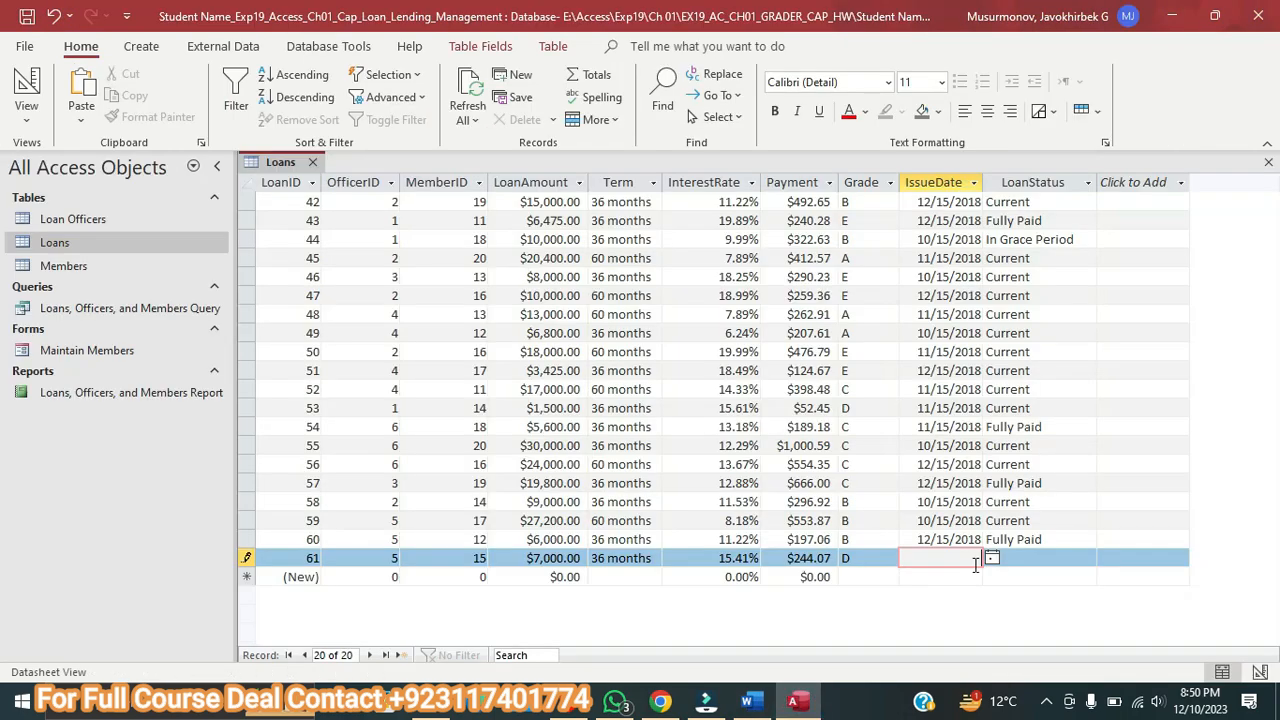
Copy "Late (31-120 days)" from the Word instructions into the LoanStatus field of the new Access loan record.
{"action": "left_click", "coordinate": [1026, 556]}
{"action": "left_click", "coordinate": [748, 700]}
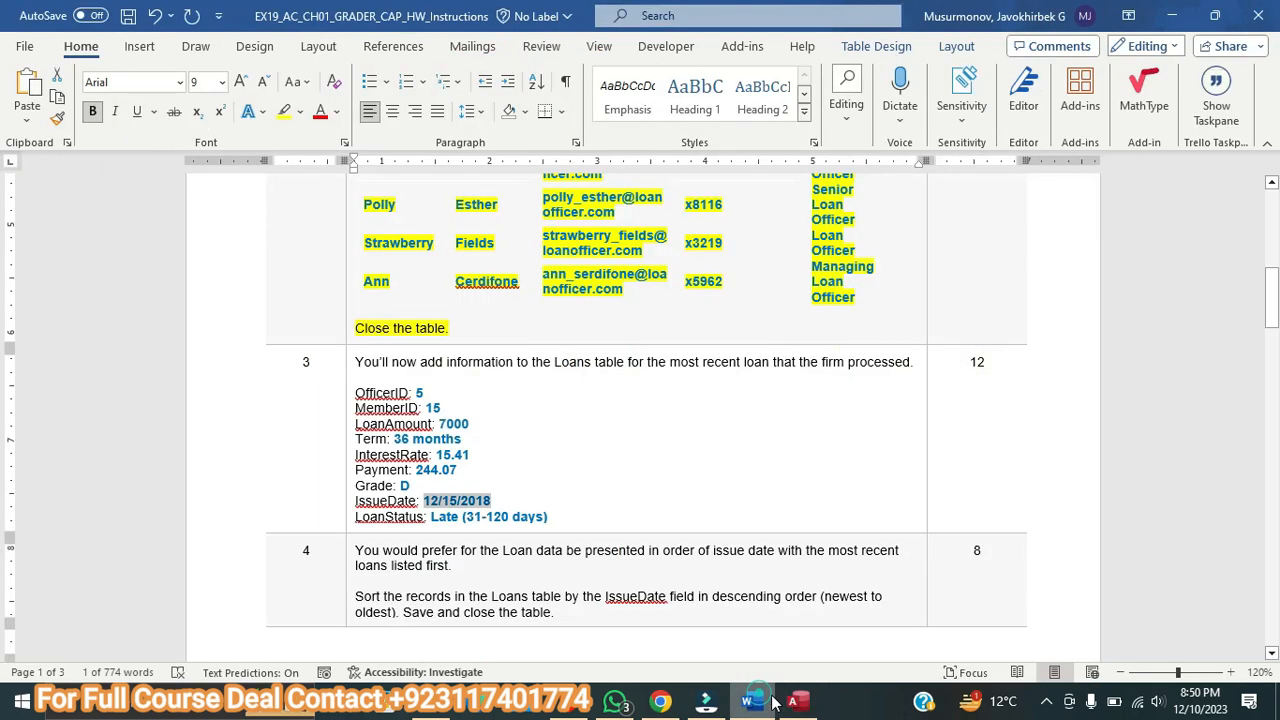
{"action": "left_click_drag", "start_coordinate": [428, 516], "coordinate": [548, 516]}
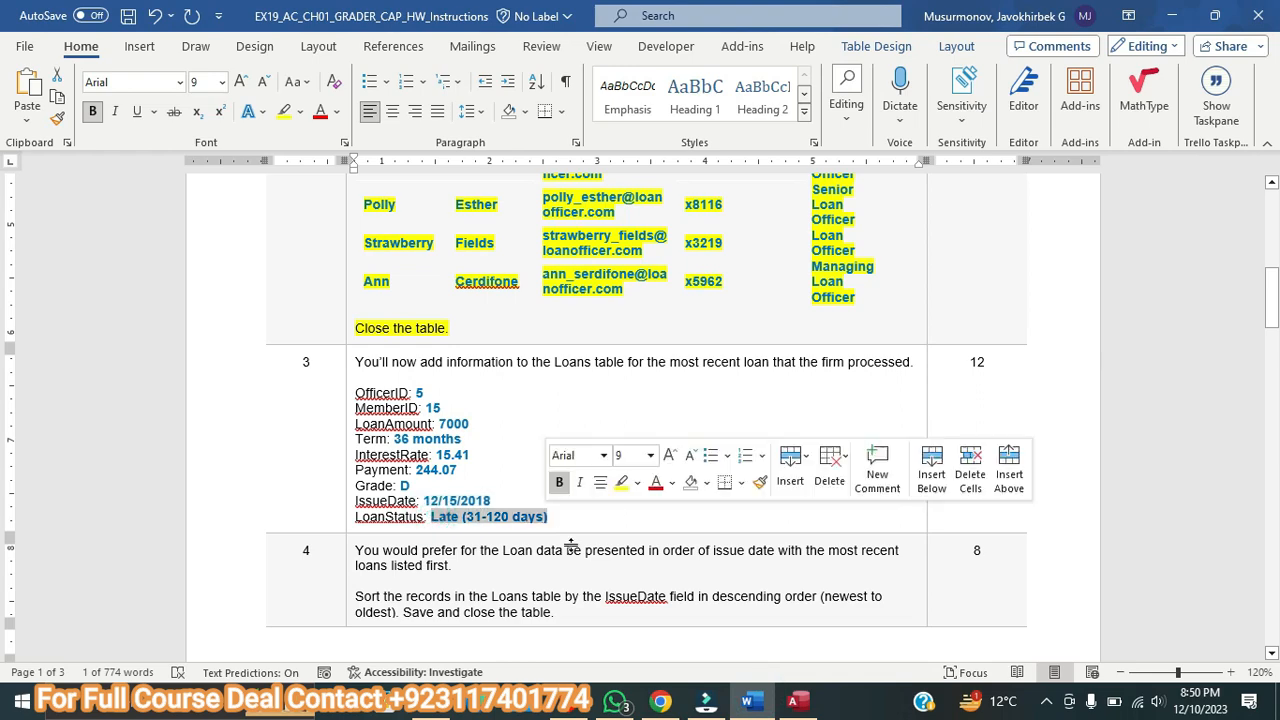
{"action": "left_click", "coordinate": [793, 700]}
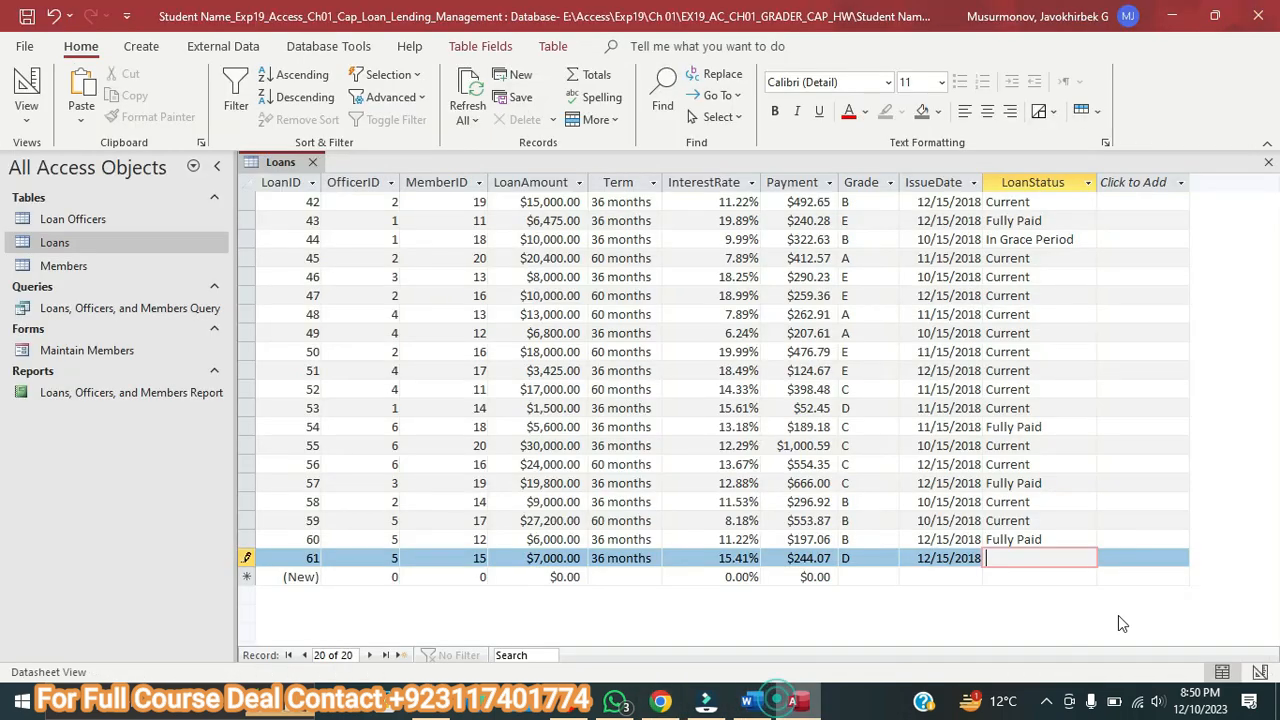
{"action": "key", "text": "ctrl+v"}
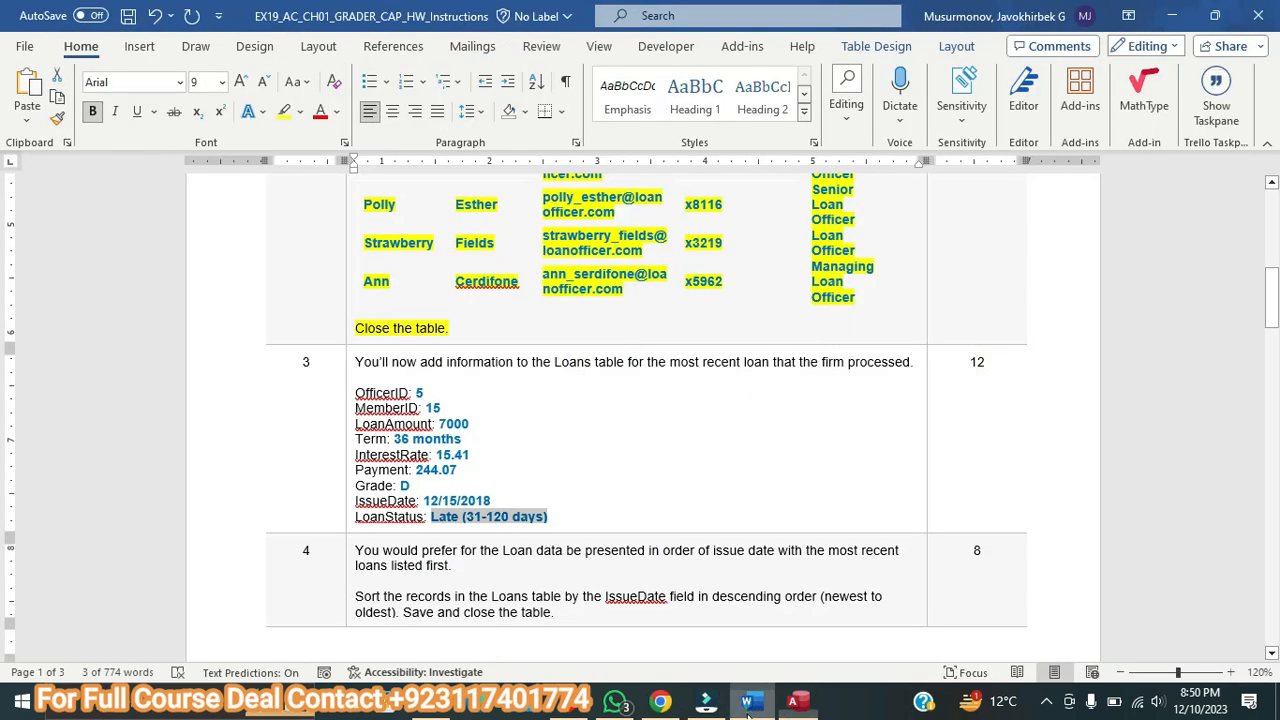
Read instruction 4 in Word and sort the Loans table in Access by IssueDate from newest to oldest.
{"action": "left_click", "coordinate": [747, 700]}
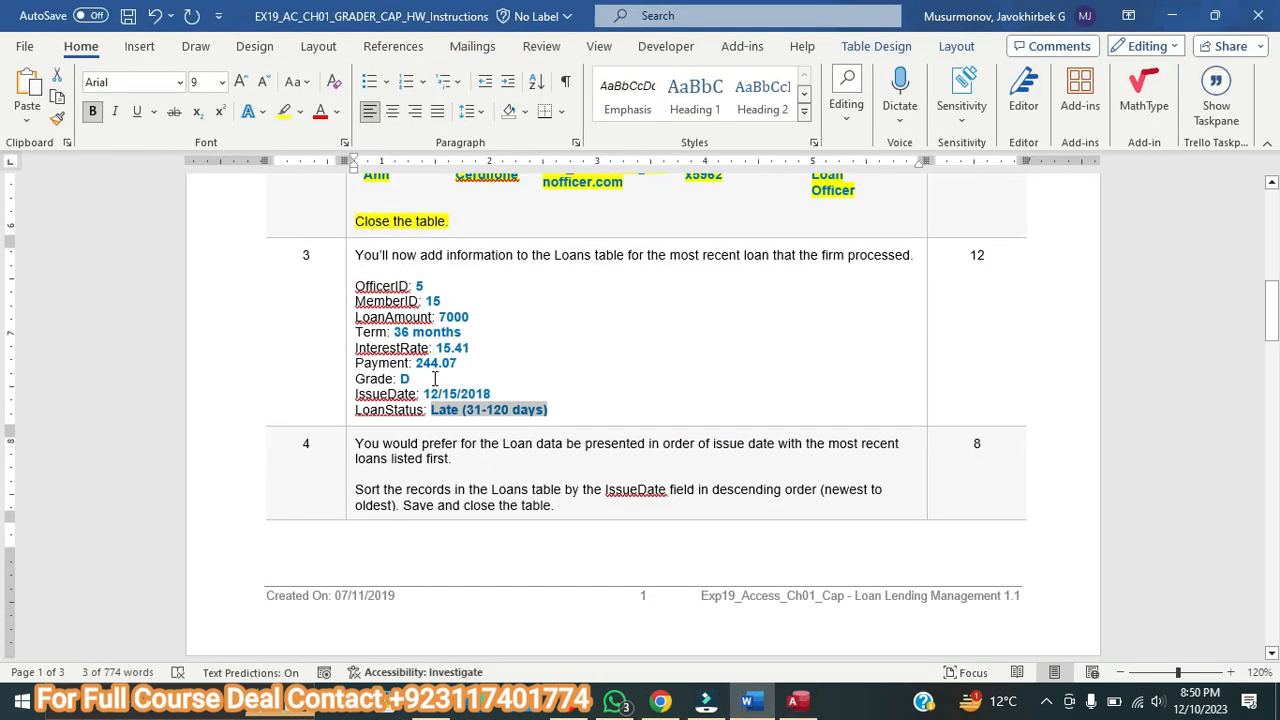
{"action": "scroll", "coordinate": [498, 420], "scroll_direction": "down", "scroll_amount": 2}
{"action": "triple_click", "coordinate": [583, 400]}
{"action": "left_click_drag", "start_coordinate": [583, 400], "coordinate": [403, 352]}
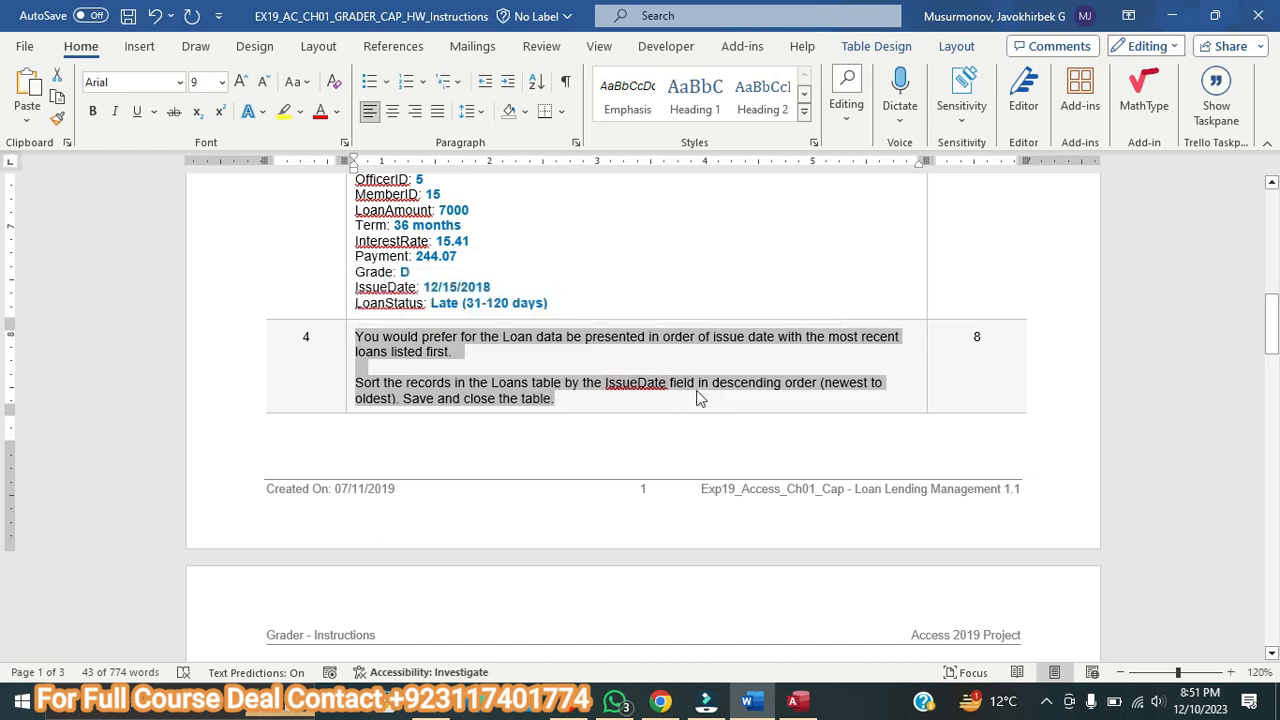
{"action": "left_click", "coordinate": [797, 700]}
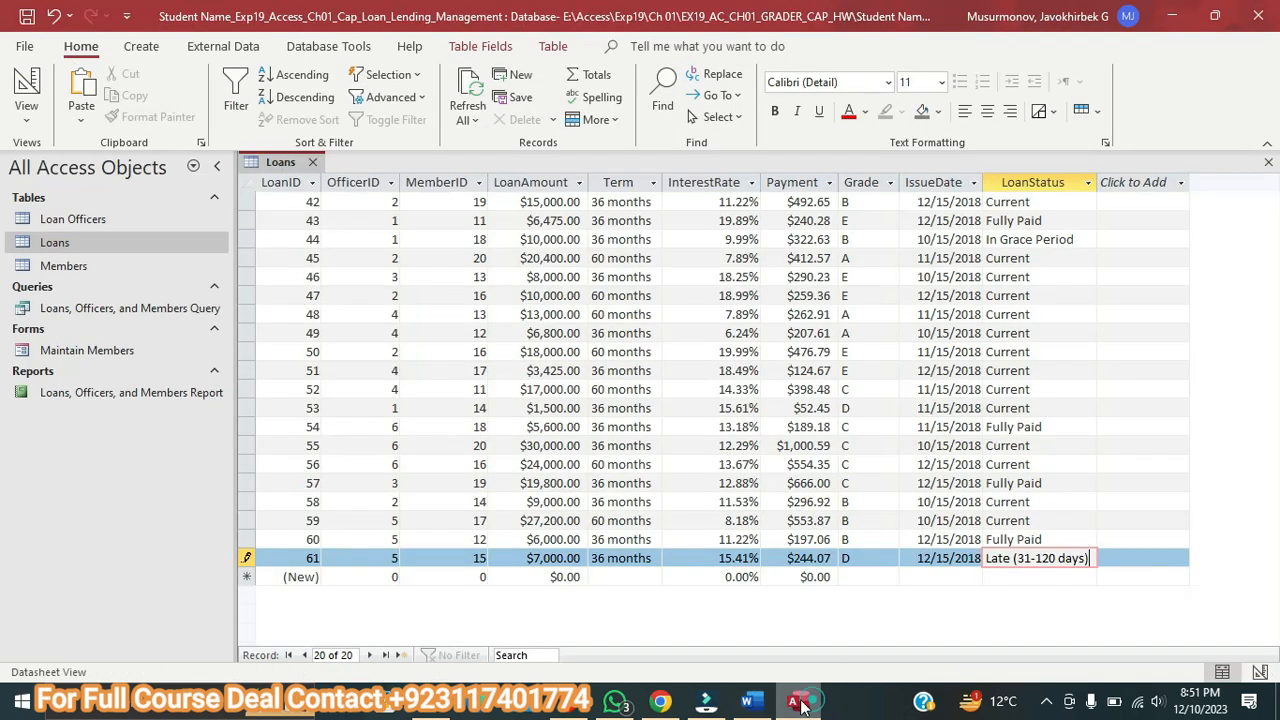
{"action": "left_click", "coordinate": [974, 184]}
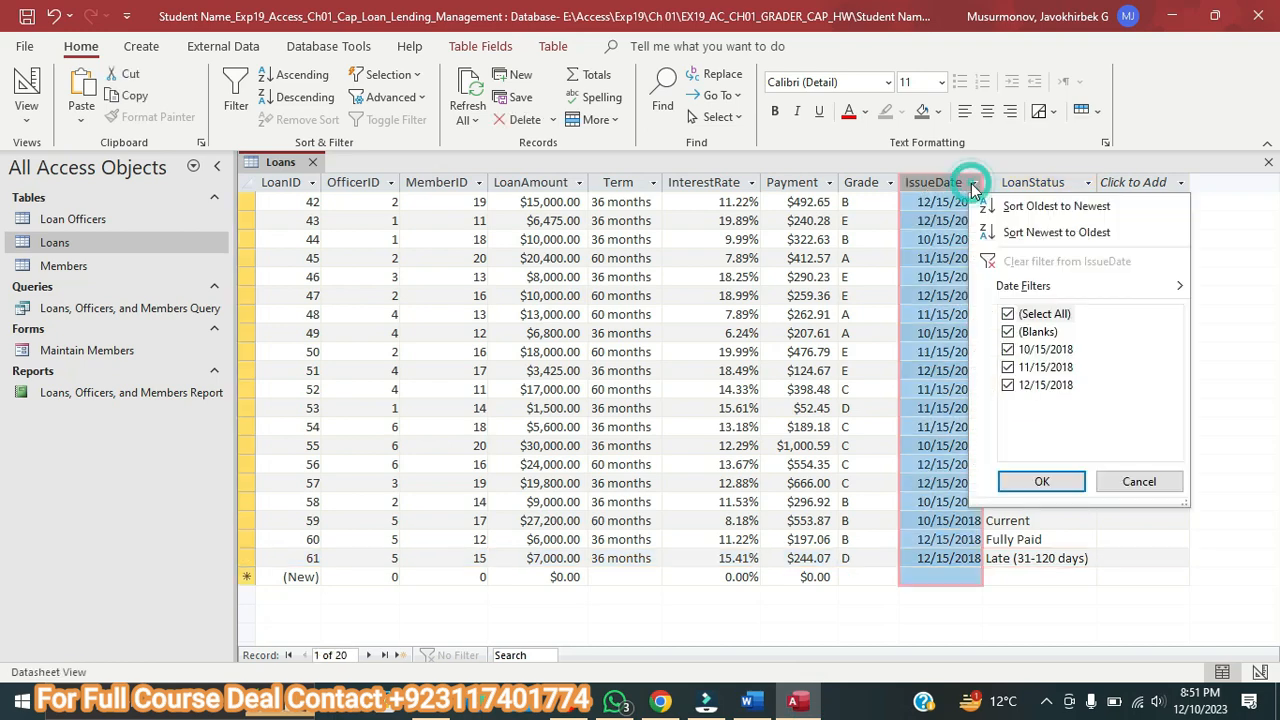
{"action": "left_click", "coordinate": [1015, 233]}
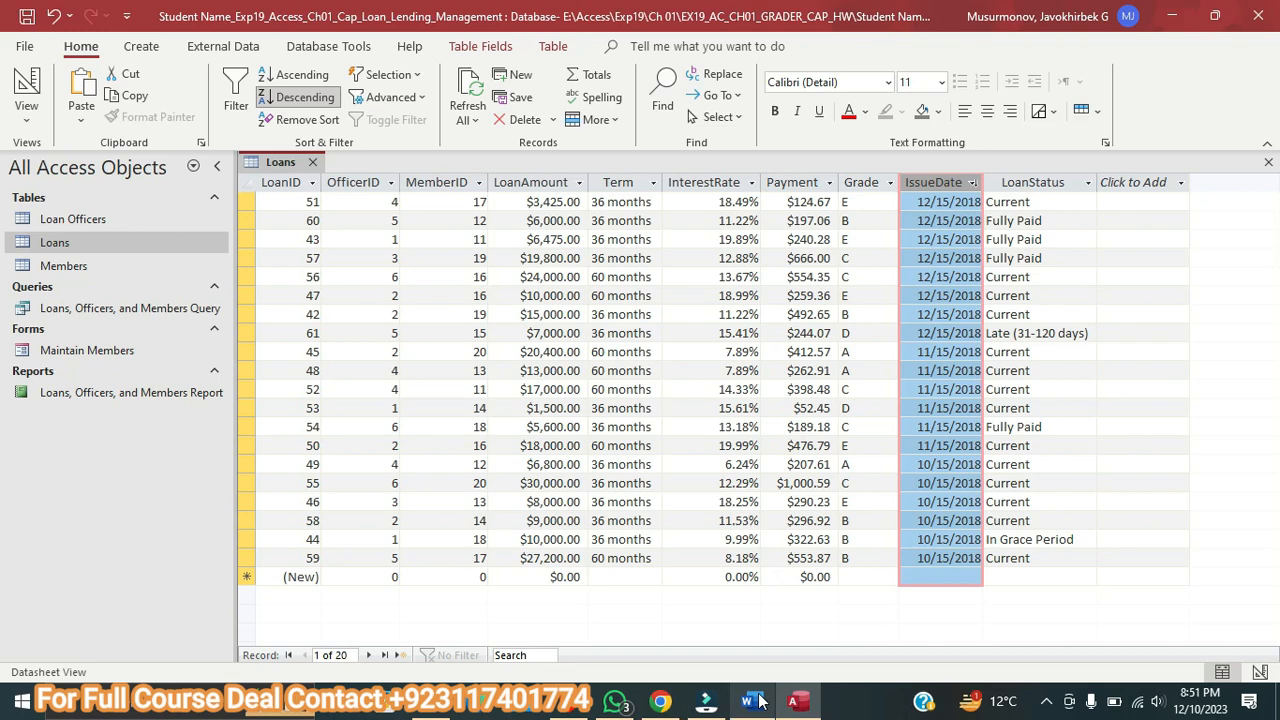
Highlight the whole text of instruction 5 in yellow in the Word instructions.
{"action": "left_click", "coordinate": [758, 701]}
{"action": "scroll", "coordinate": [563, 437], "scroll_direction": "down", "scroll_amount": 5}
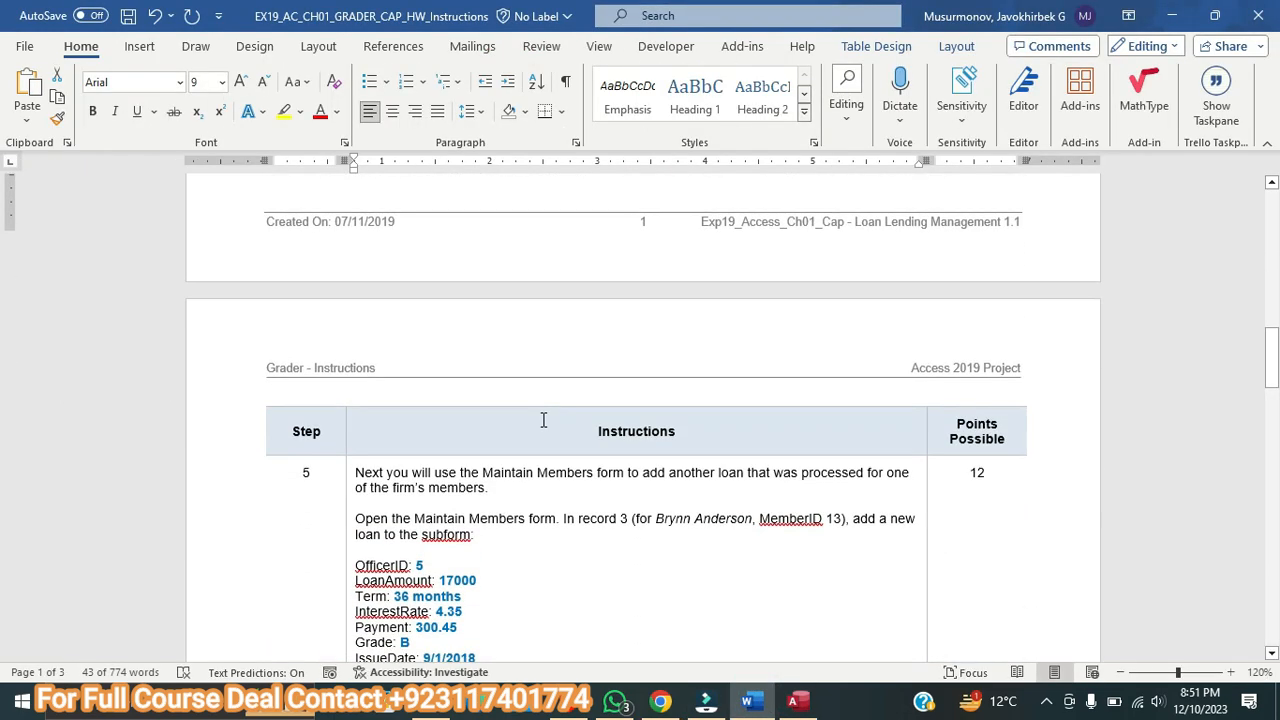
{"action": "scroll", "coordinate": [431, 413], "scroll_direction": "down", "scroll_amount": 1}
{"action": "left_click", "coordinate": [354, 417]}
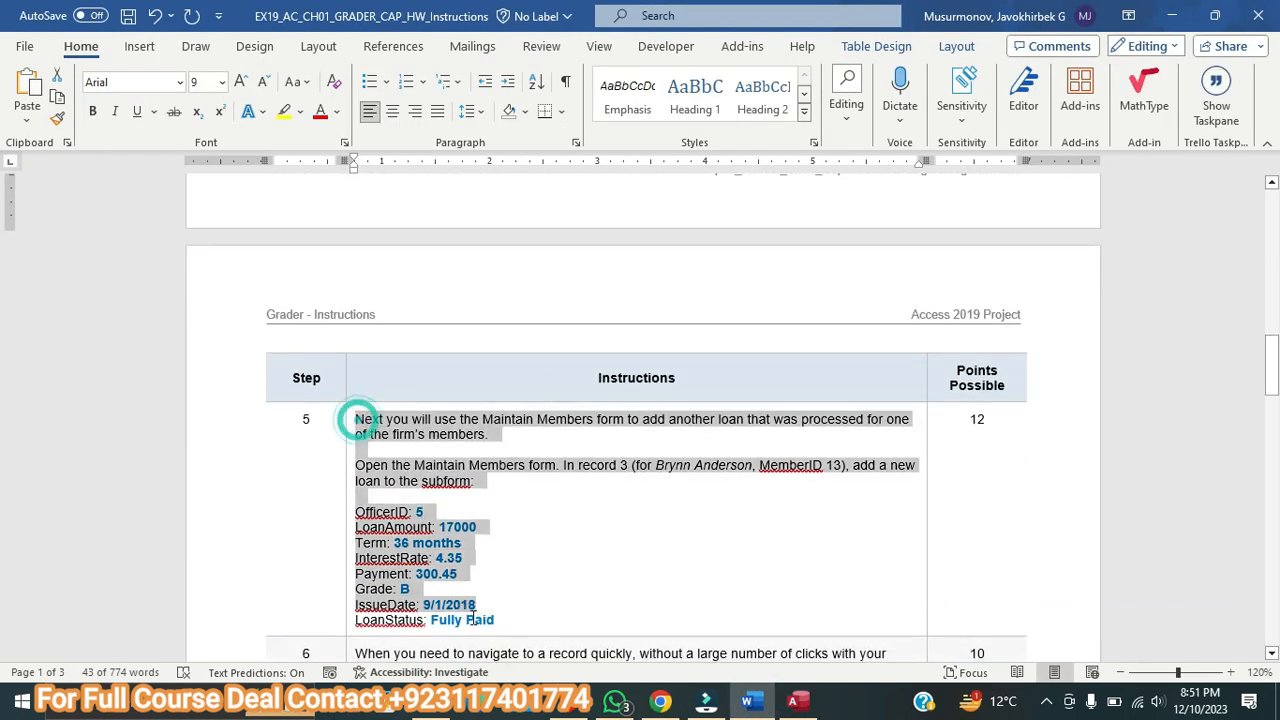
{"action": "left_click", "coordinate": [288, 110]}
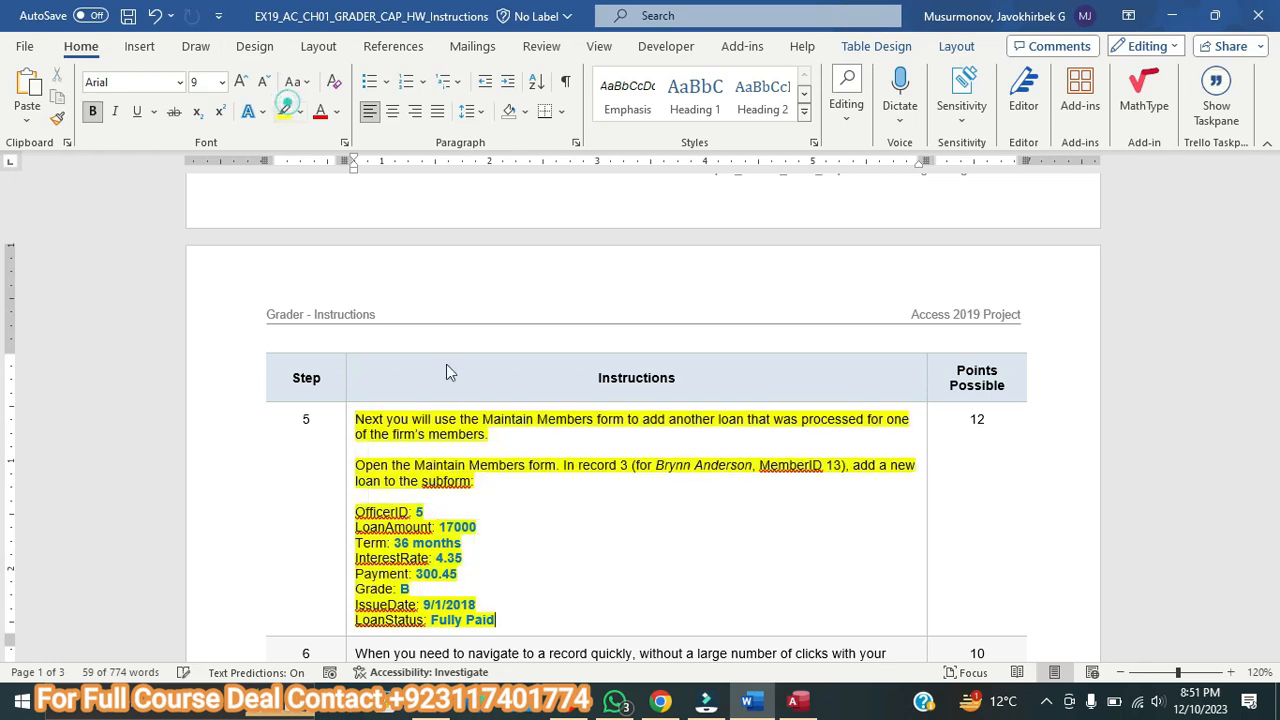
{"action": "left_click", "coordinate": [449, 368]}
Recheck instruction 4 in Word, and save and close the Loans table in Access.
{"action": "scroll", "coordinate": [457, 403], "scroll_direction": "up", "scroll_amount": 4}
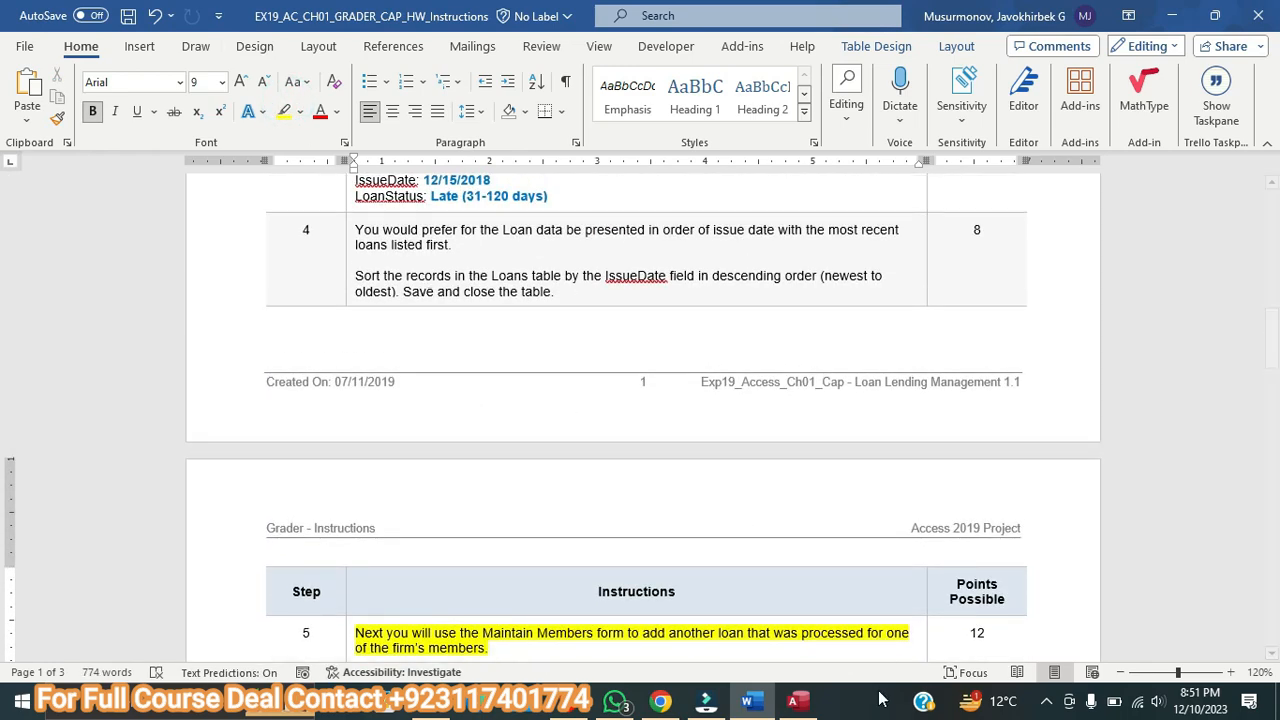
{"action": "left_click", "coordinate": [795, 700]}
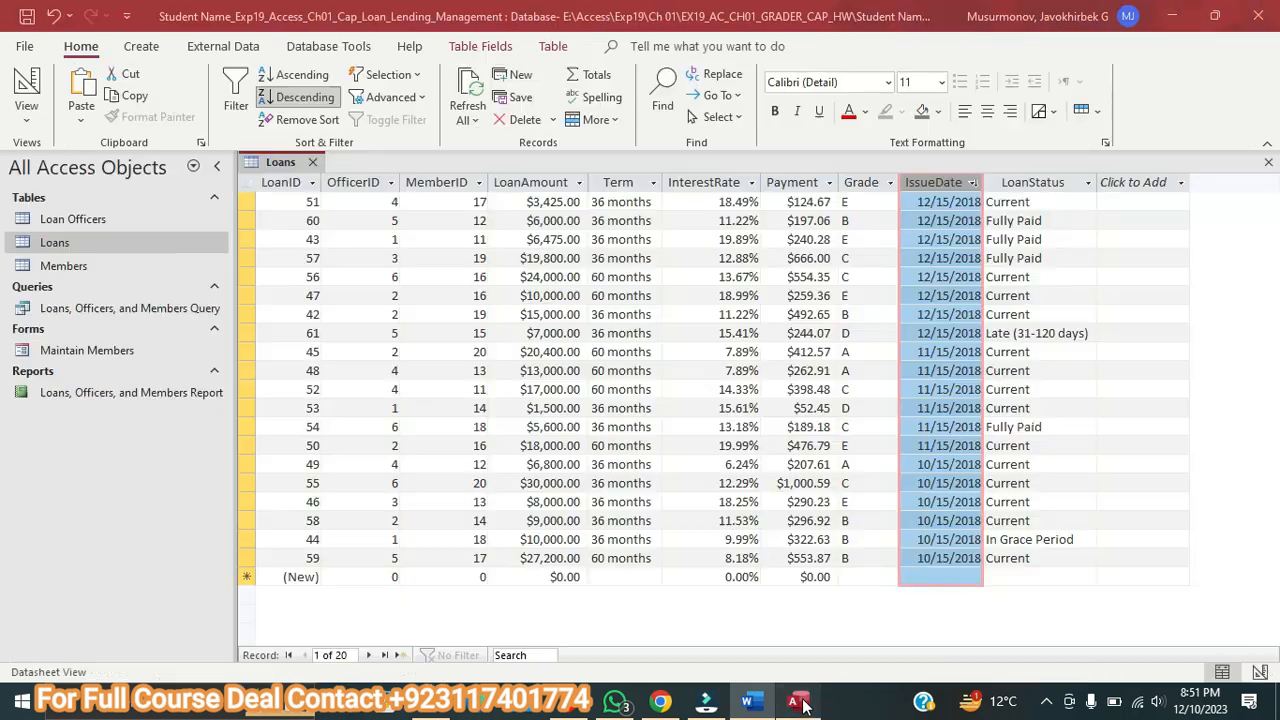
{"action": "right_click", "coordinate": [268, 165]}
{"action": "left_click", "coordinate": [300, 174]}
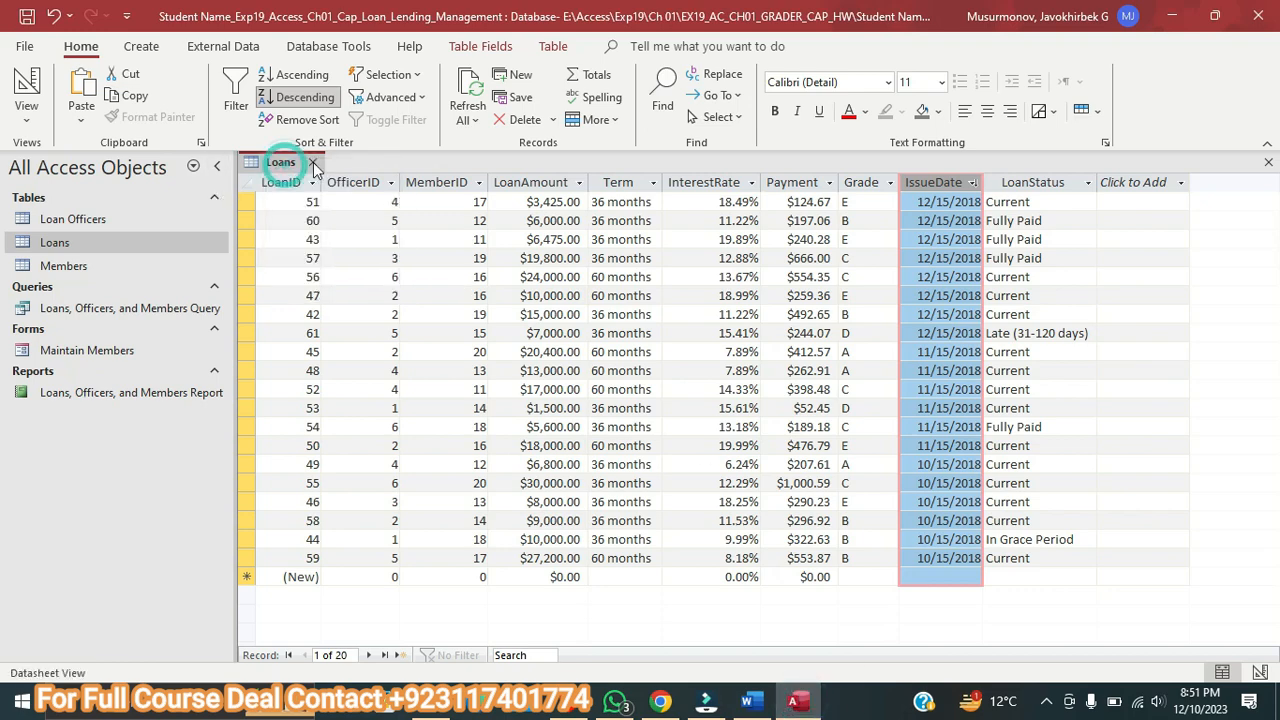
{"action": "left_click", "coordinate": [312, 162]}
Read instruction 5 in Word, open the Maintain Members form in Access and go to record 3.
{"action": "left_click", "coordinate": [749, 700]}
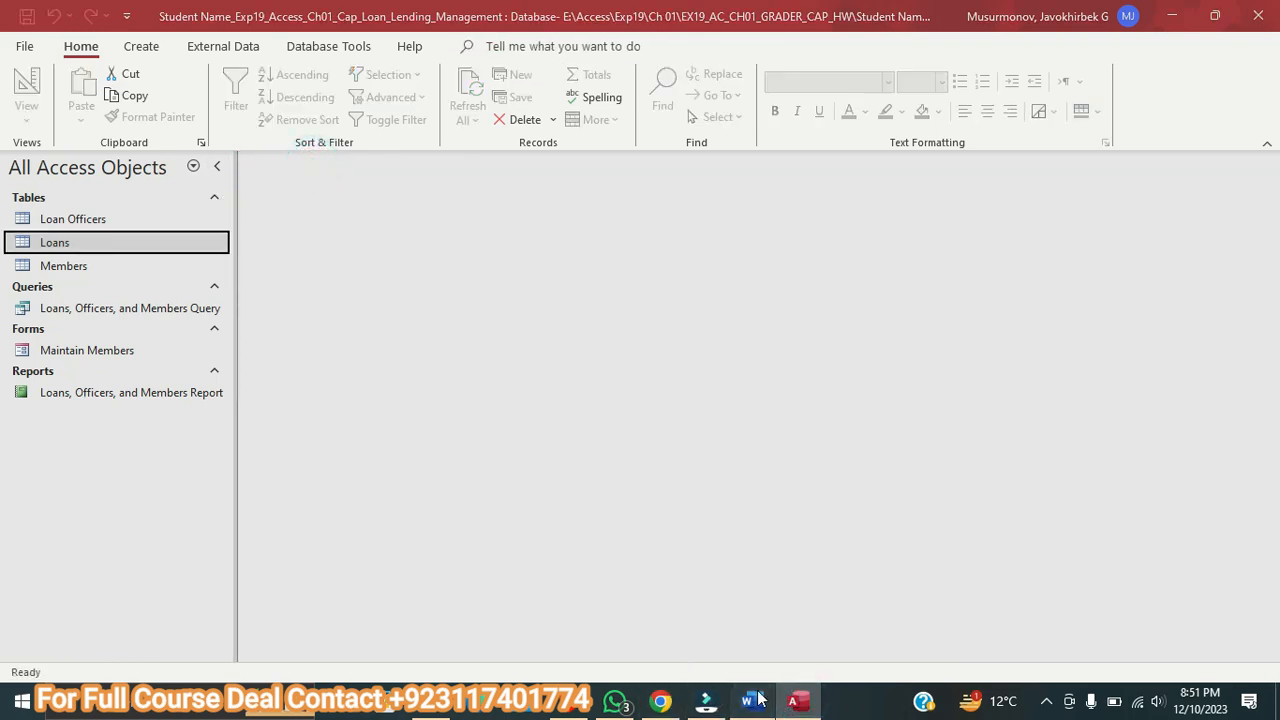
{"action": "scroll", "coordinate": [560, 532], "scroll_direction": "down", "scroll_amount": 5}
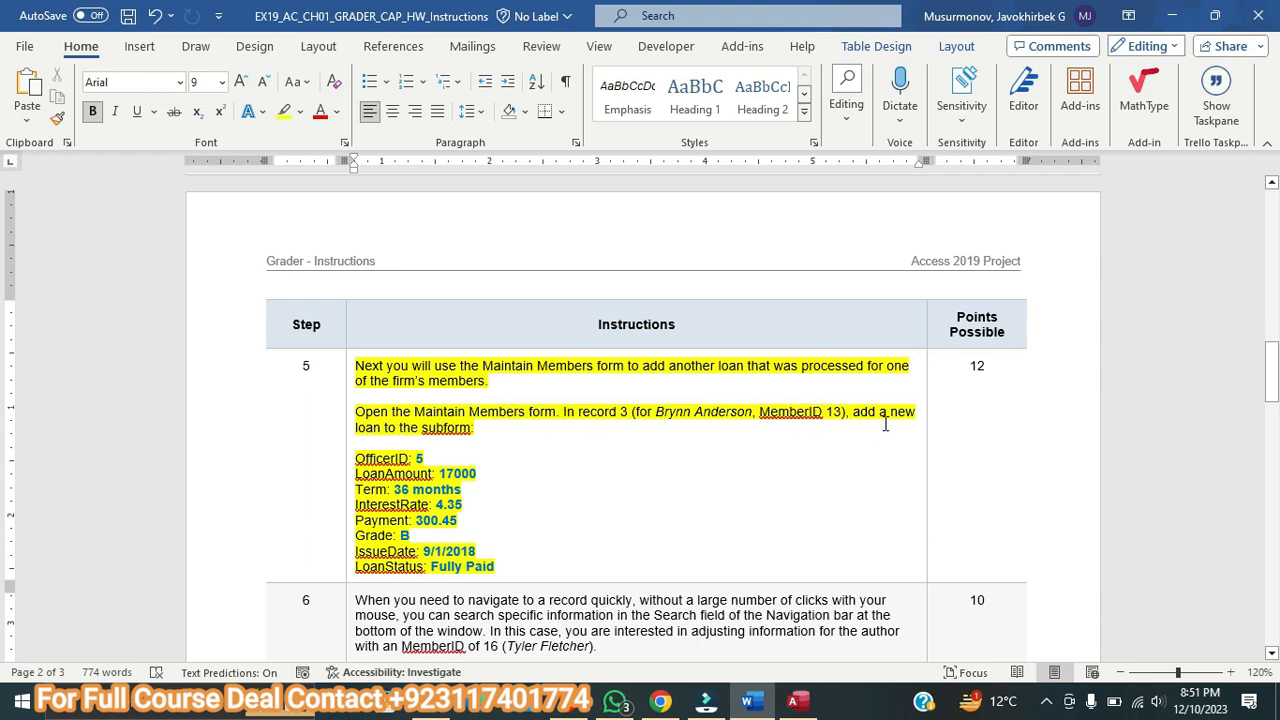
{"action": "left_click", "coordinate": [793, 700]}
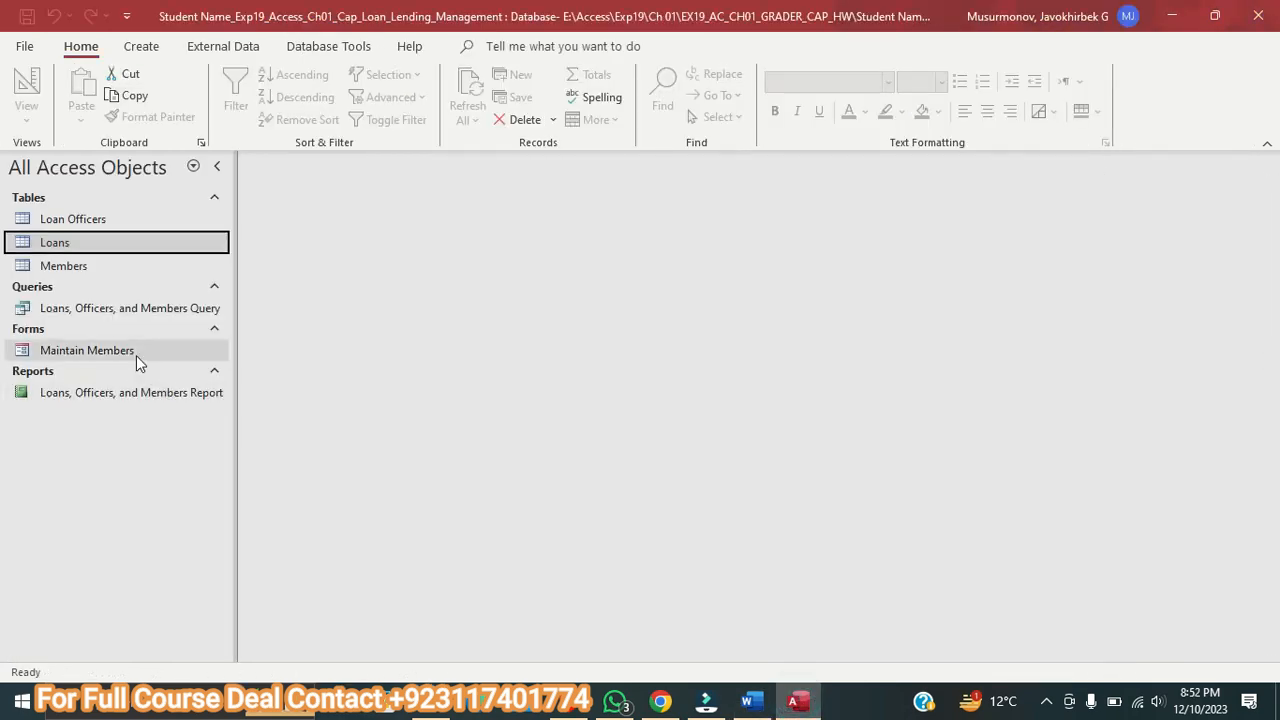
{"action": "double_click", "coordinate": [136, 352]}
{"action": "left_click", "coordinate": [748, 702]}
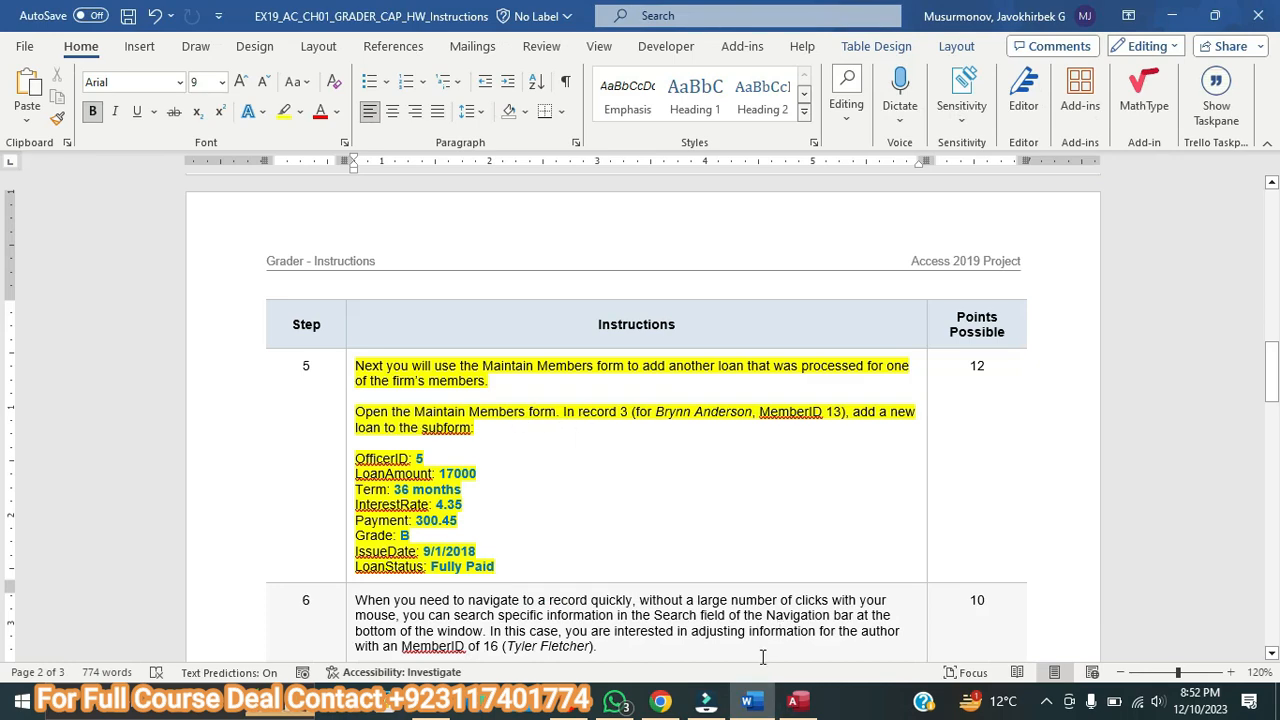
{"action": "left_click", "coordinate": [793, 700]}
{"action": "left_click", "coordinate": [368, 655]}
{"action": "left_click", "coordinate": [368, 655]}
Copy OfficerID 5 from the Word instructions into a new loan record in the Maintain Members subform in Access.
{"action": "left_click", "coordinate": [752, 703]}
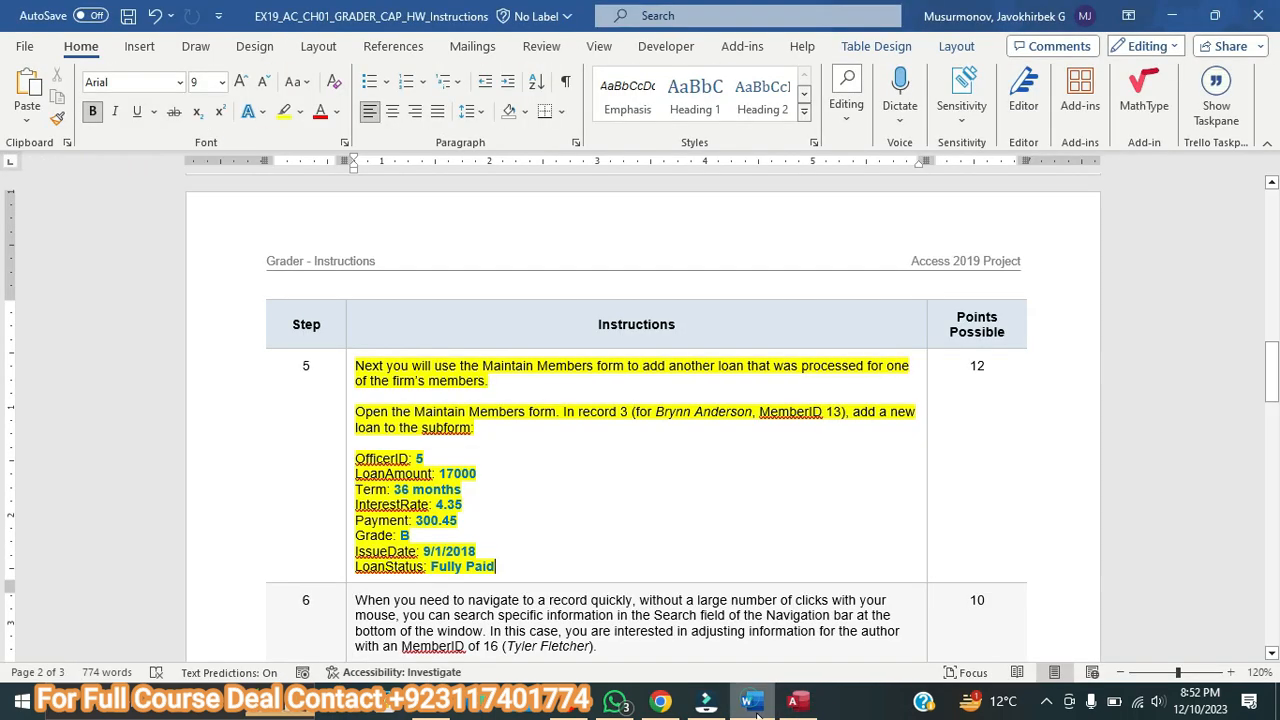
{"action": "double_click", "coordinate": [420, 458]}
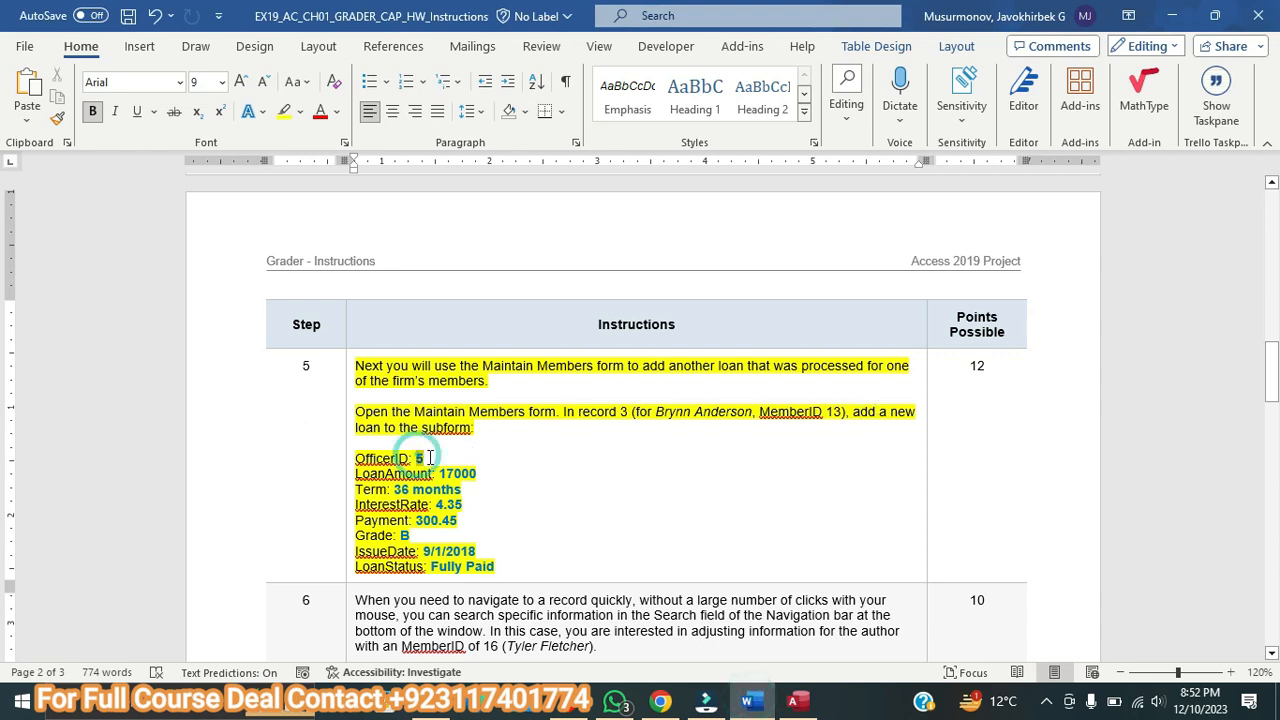
{"action": "right_click", "coordinate": [420, 458]}
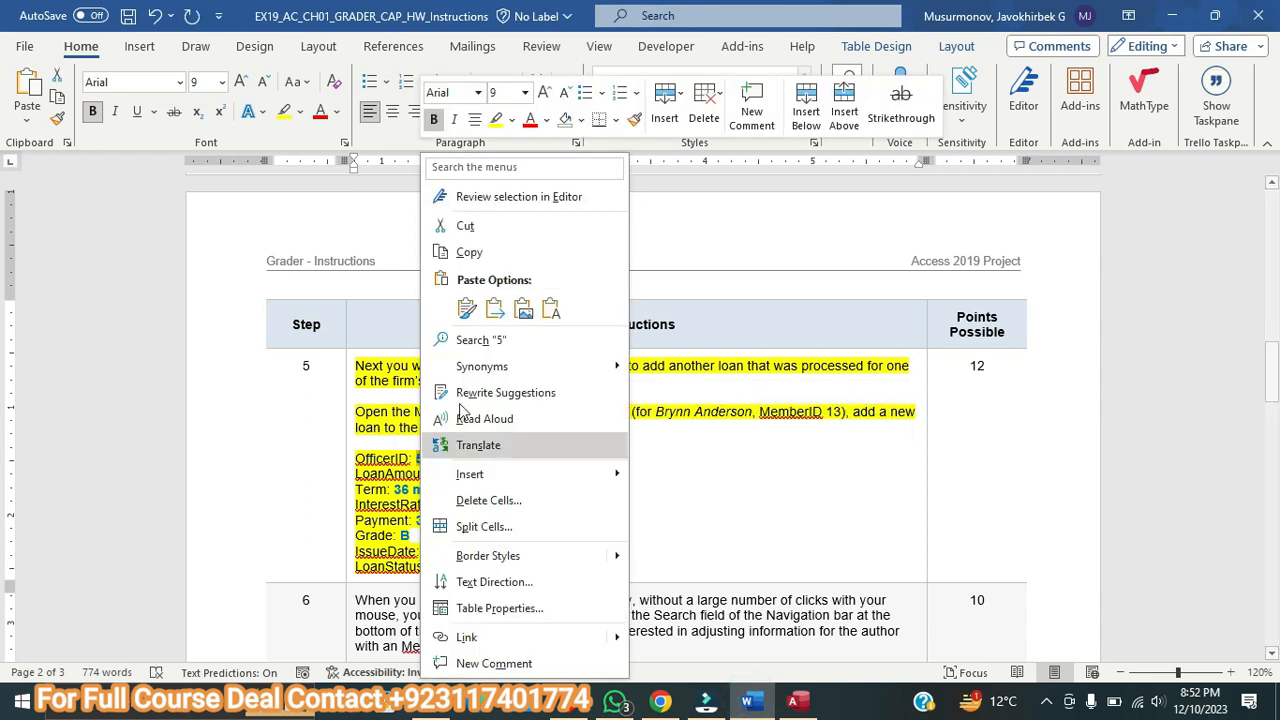
{"action": "left_click", "coordinate": [467, 253]}
{"action": "left_click", "coordinate": [793, 703]}
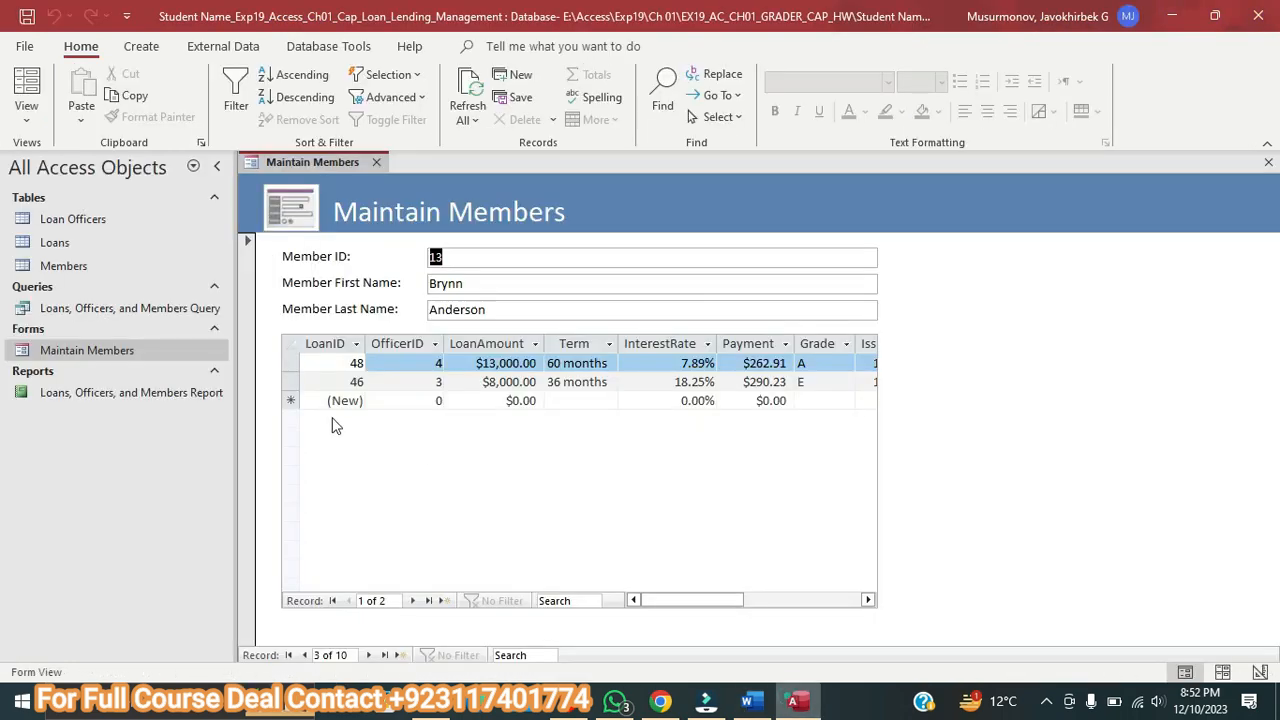
{"action": "left_click", "coordinate": [416, 403]}
{"action": "key", "text": "ctrl+v"}
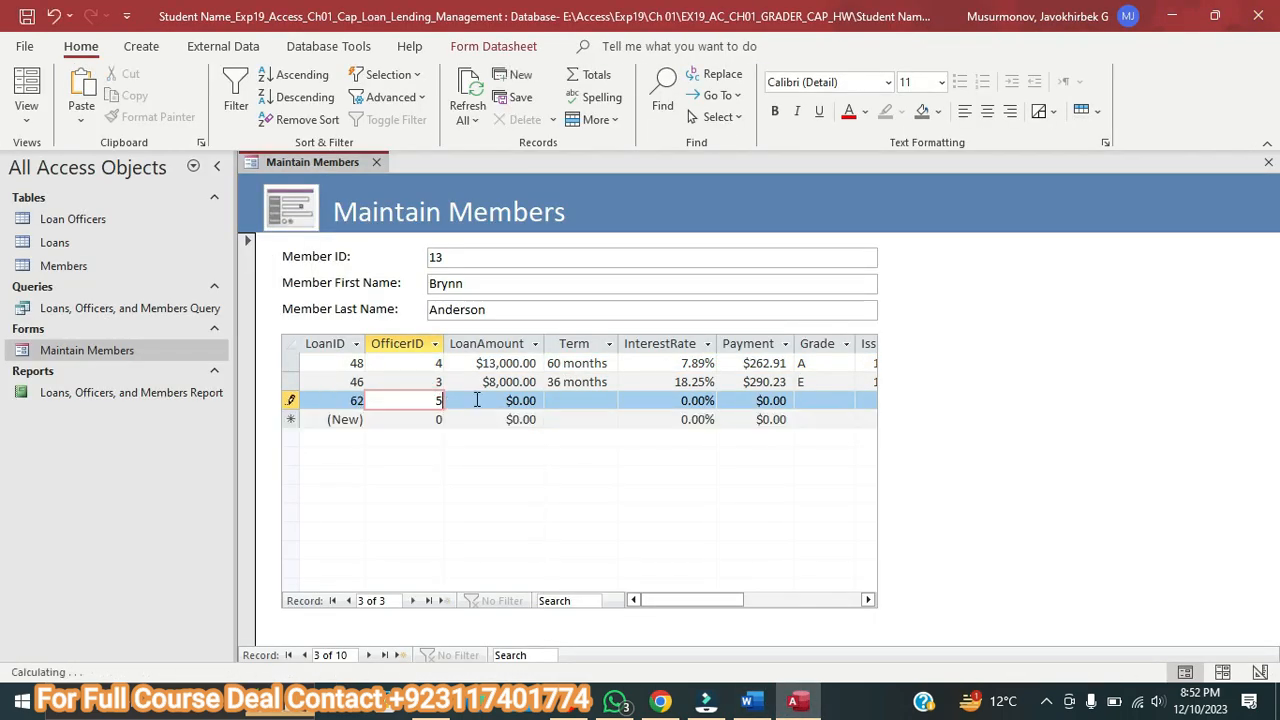
Copy the LoanAmount 17000 from instruction 5 in Word into the new loan's LoanAmount field in Access.
{"action": "left_click", "coordinate": [478, 400]}
{"action": "left_click", "coordinate": [747, 701]}
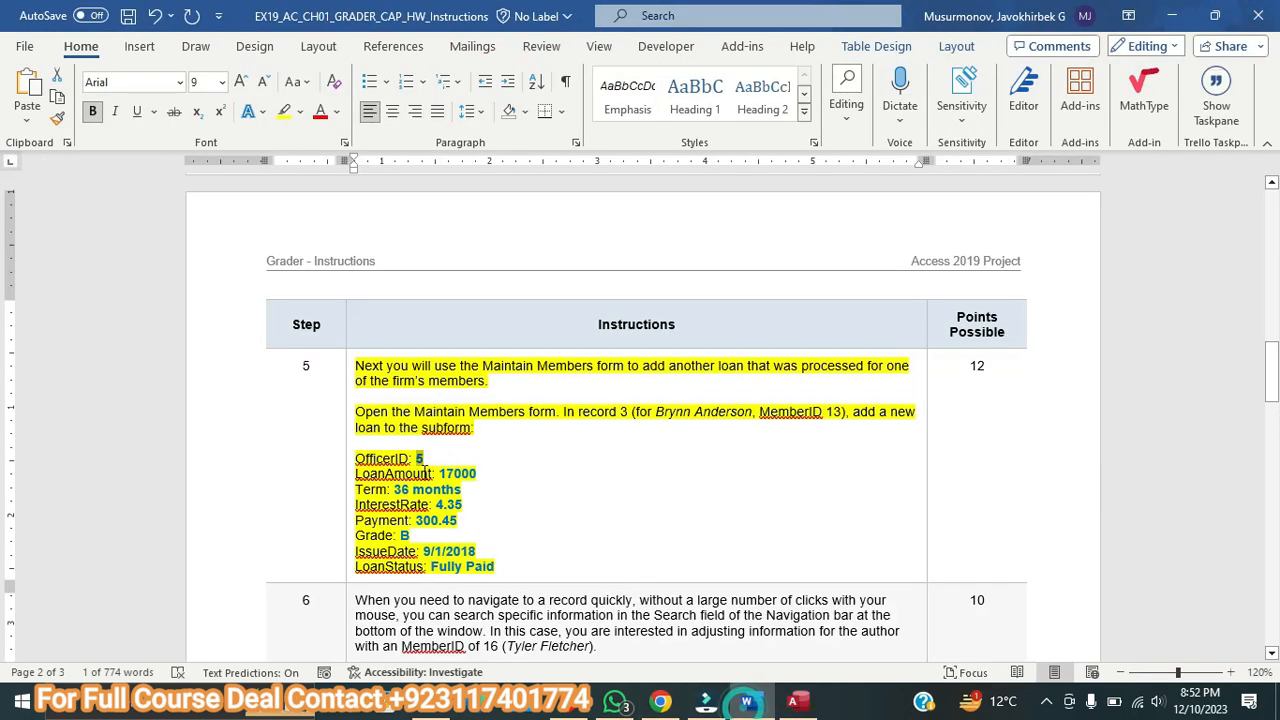
{"action": "double_click", "coordinate": [452, 474]}
{"action": "right_click", "coordinate": [472, 474]}
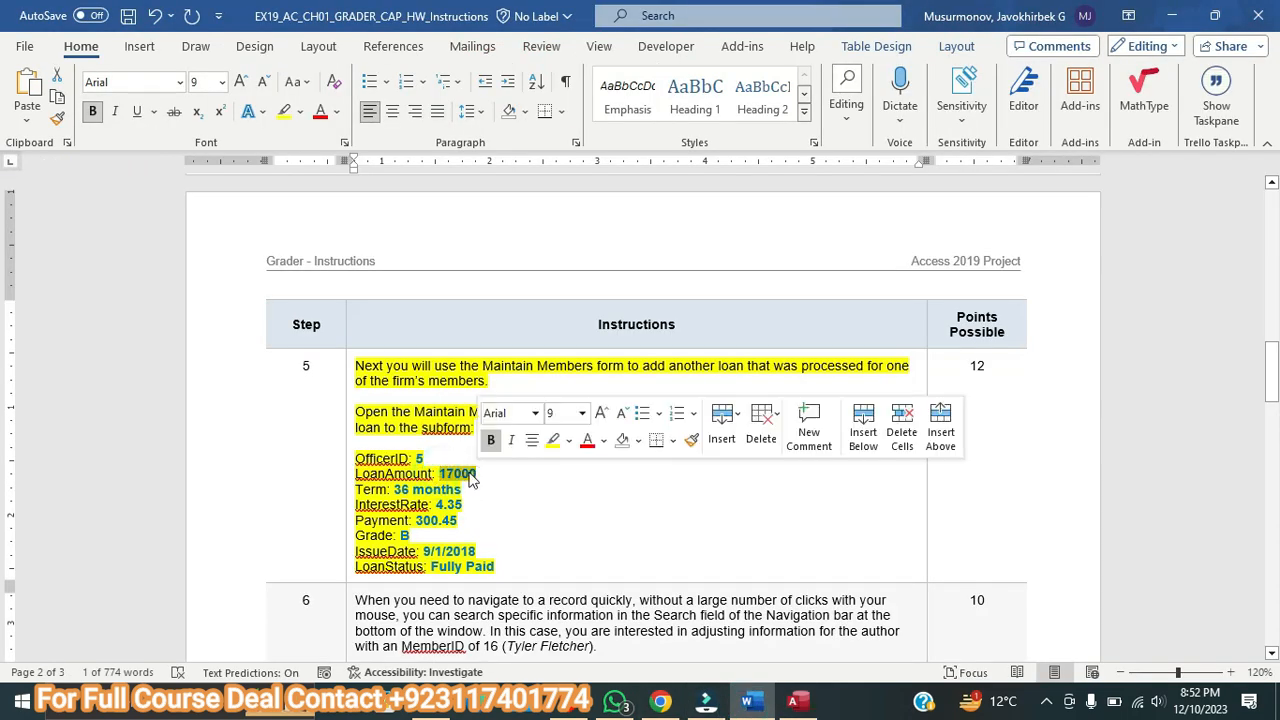
{"action": "left_click", "coordinate": [519, 254]}
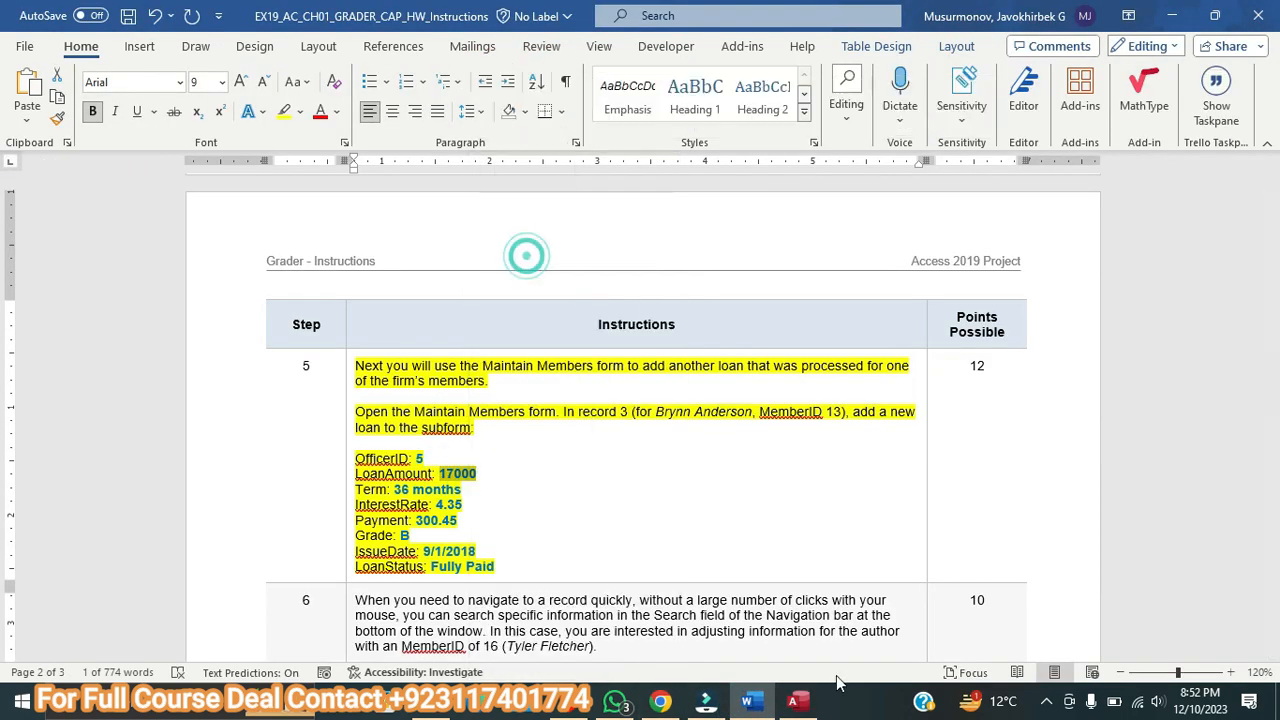
{"action": "left_click", "coordinate": [793, 701]}
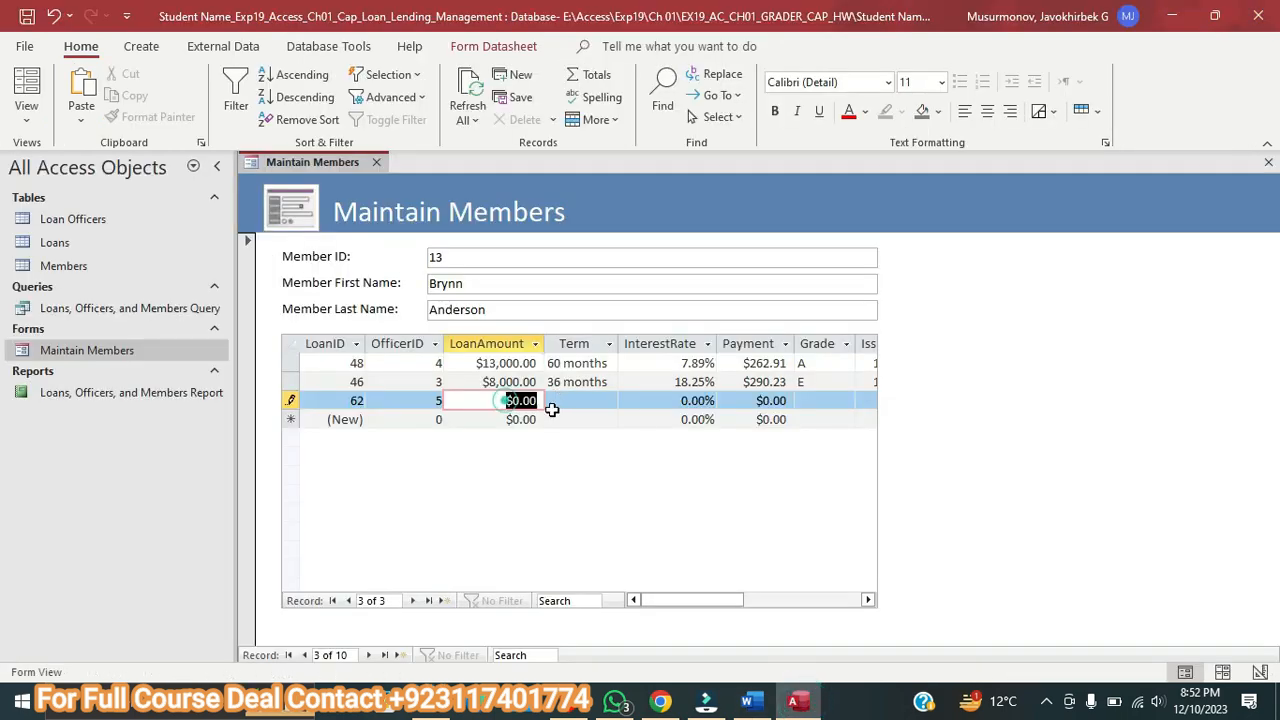
{"action": "key", "text": "ctrl+v"}
Copy the Term 36 months from instruction 5 in Word into the new loan's Term field in Access.
{"action": "left_click", "coordinate": [565, 400]}
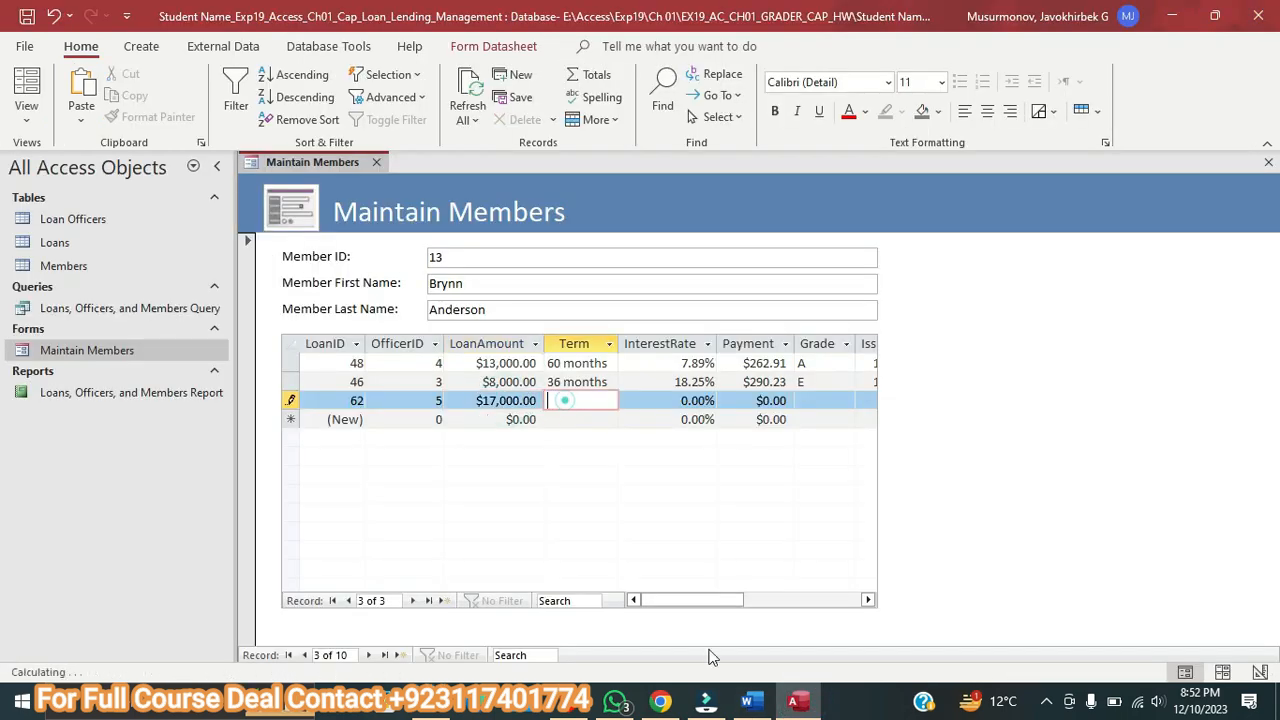
{"action": "left_click", "coordinate": [755, 702]}
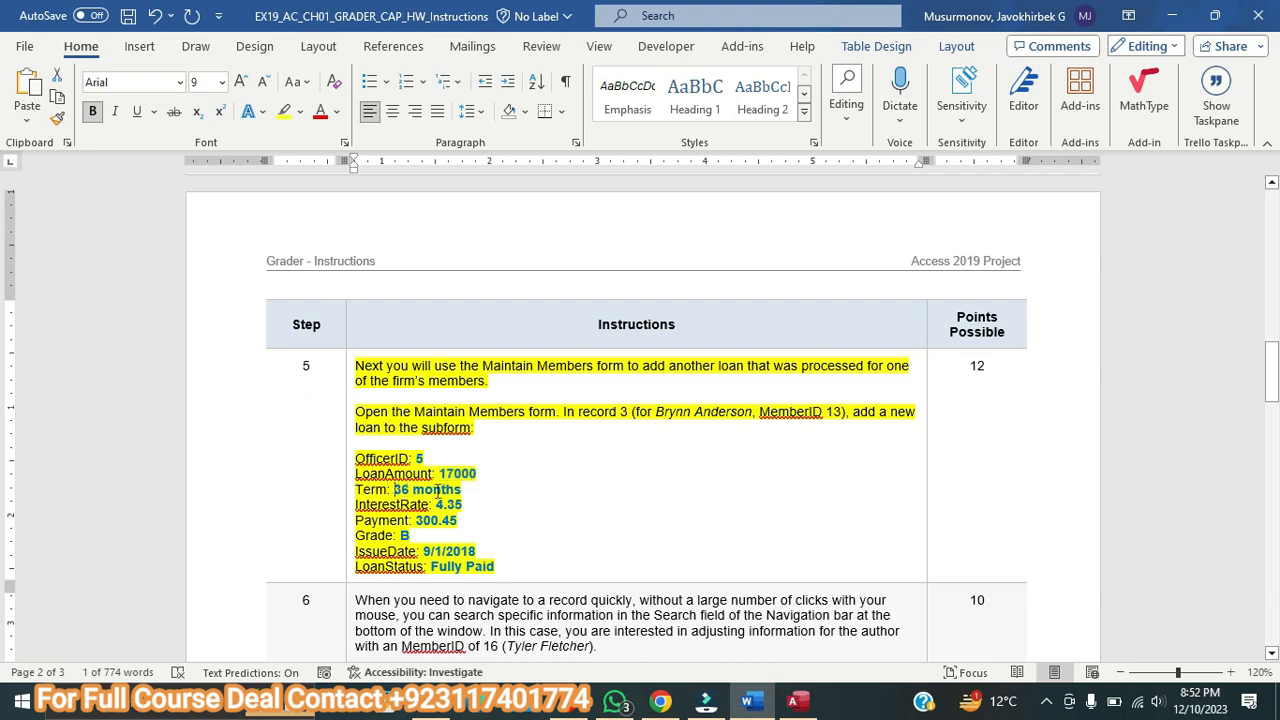
{"action": "left_click_drag", "start_coordinate": [432, 489], "coordinate": [461, 490]}
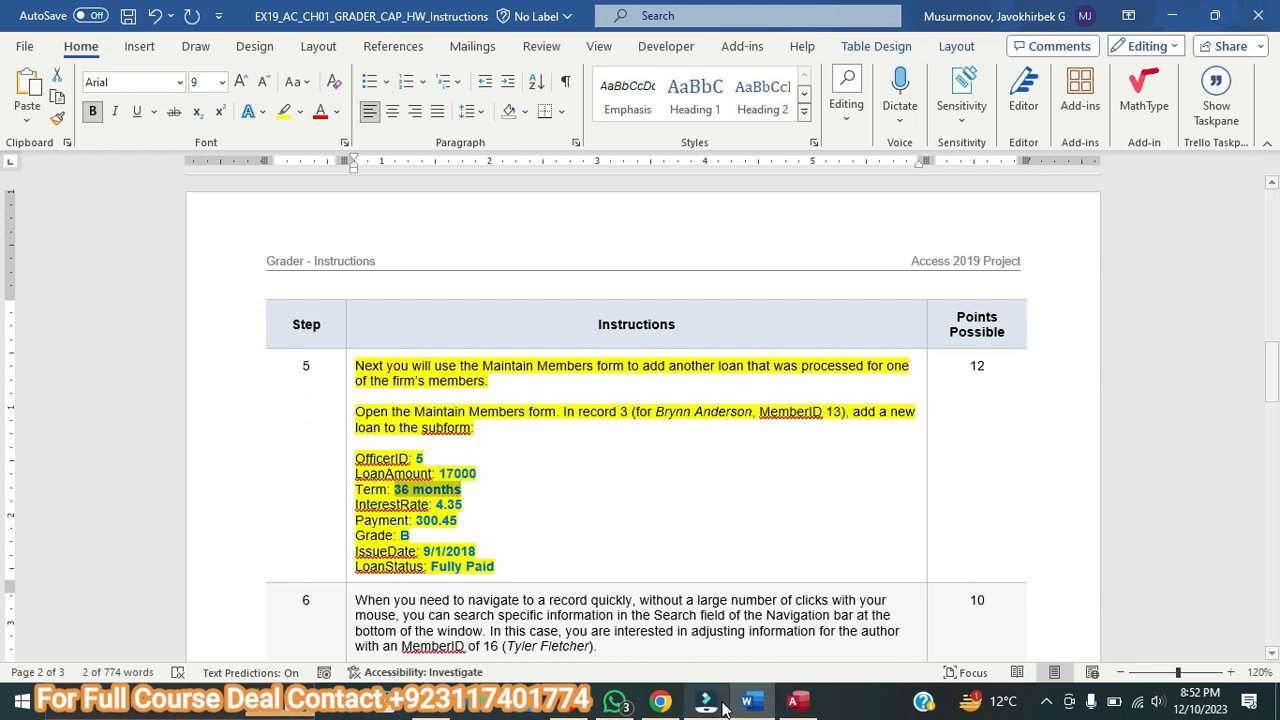
{"action": "left_click", "coordinate": [795, 702]}
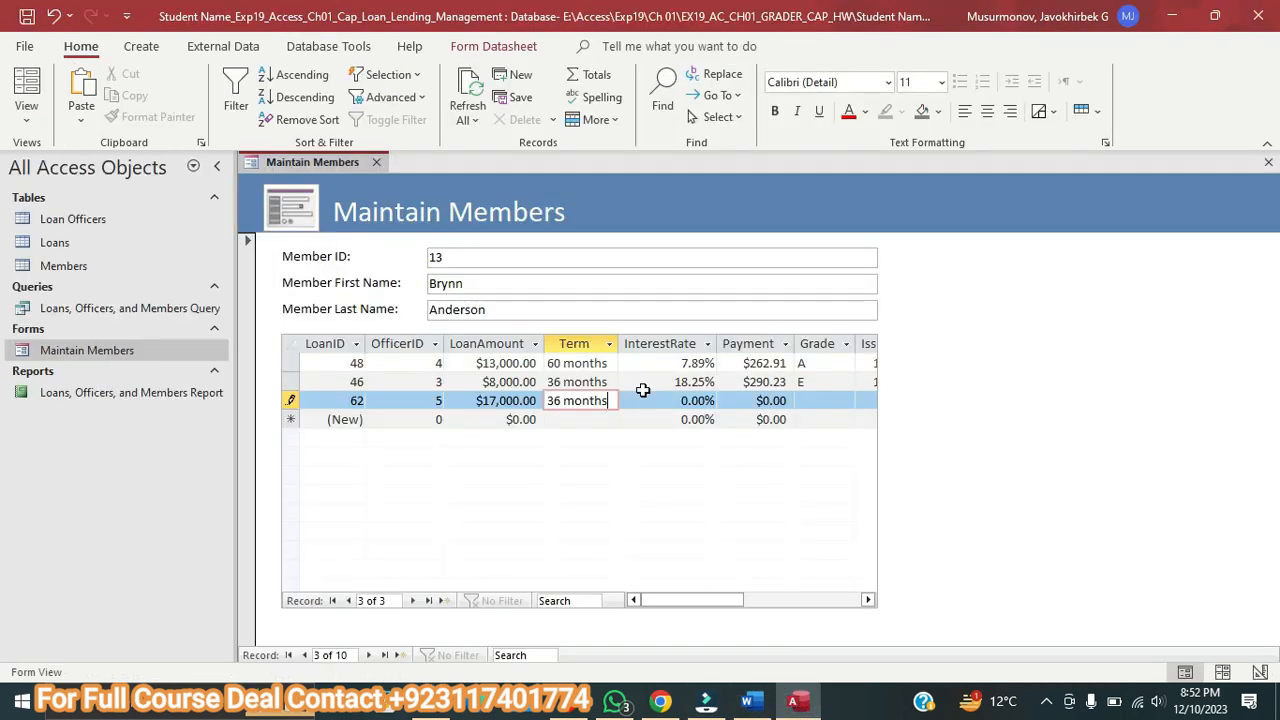
{"action": "key", "text": "Tab"}
Copy the InterestRate 4.35 from Word into the new loan record in Access and correct it to 4.35%.
{"action": "left_click", "coordinate": [750, 702]}
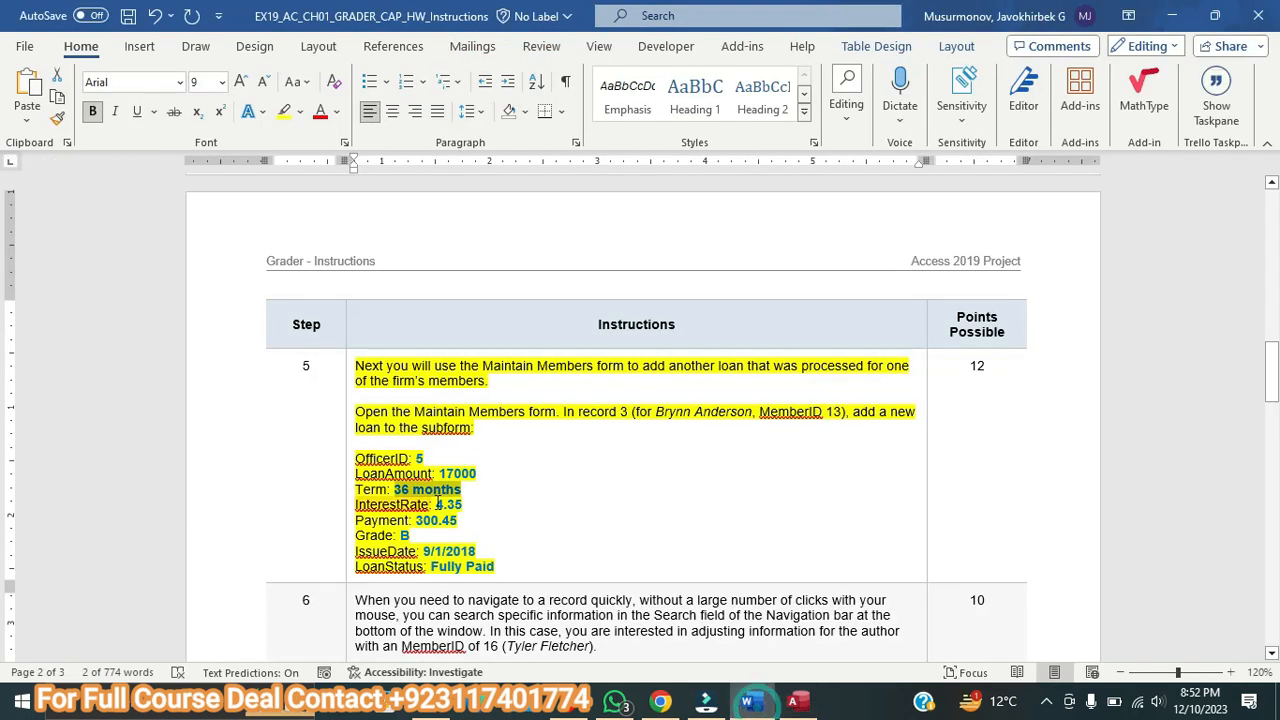
{"action": "left_click_drag", "start_coordinate": [436, 504], "coordinate": [462, 505]}
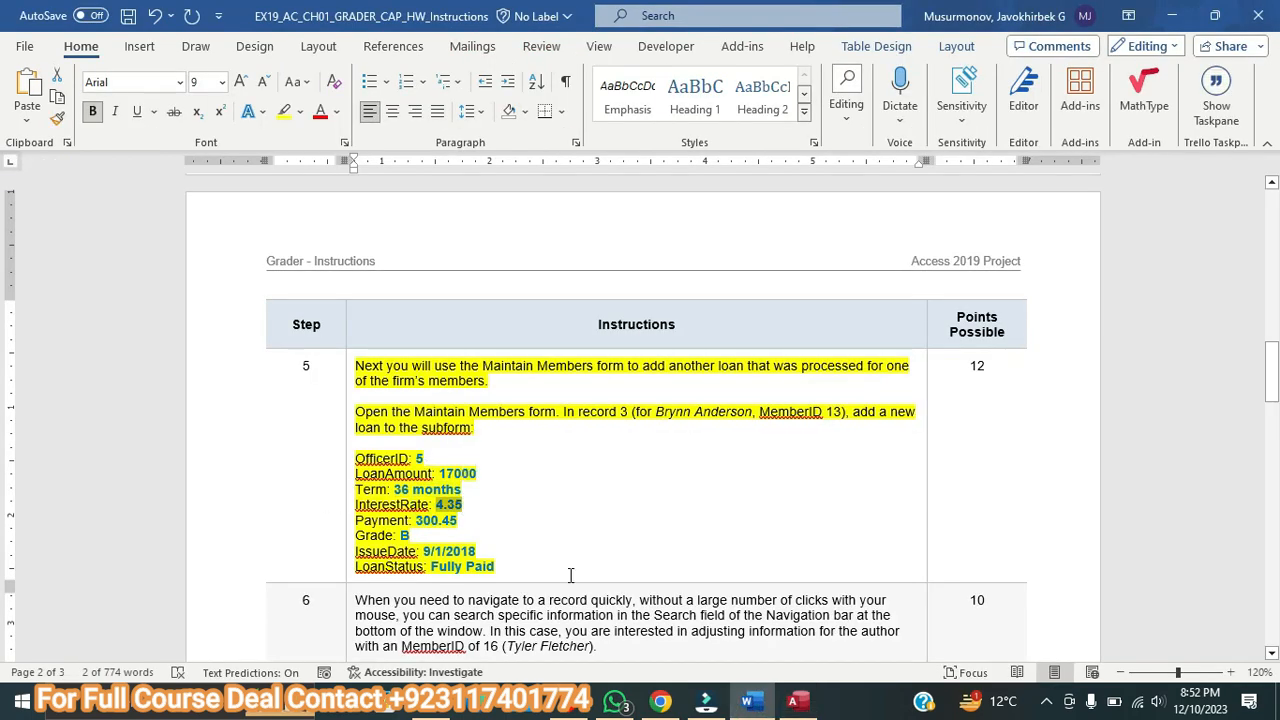
{"action": "left_click", "coordinate": [795, 702]}
{"action": "left_click", "coordinate": [690, 400]}
{"action": "key", "text": "ctrl+v"}
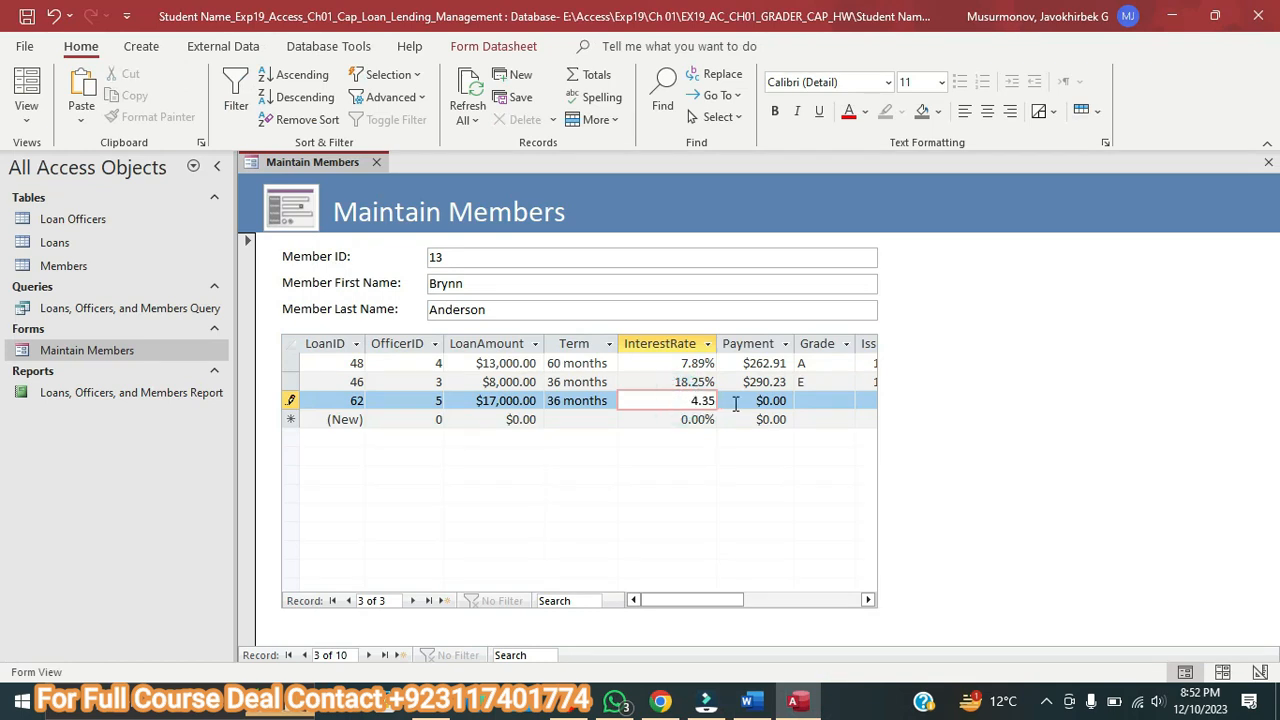
{"action": "left_click", "coordinate": [733, 400]}
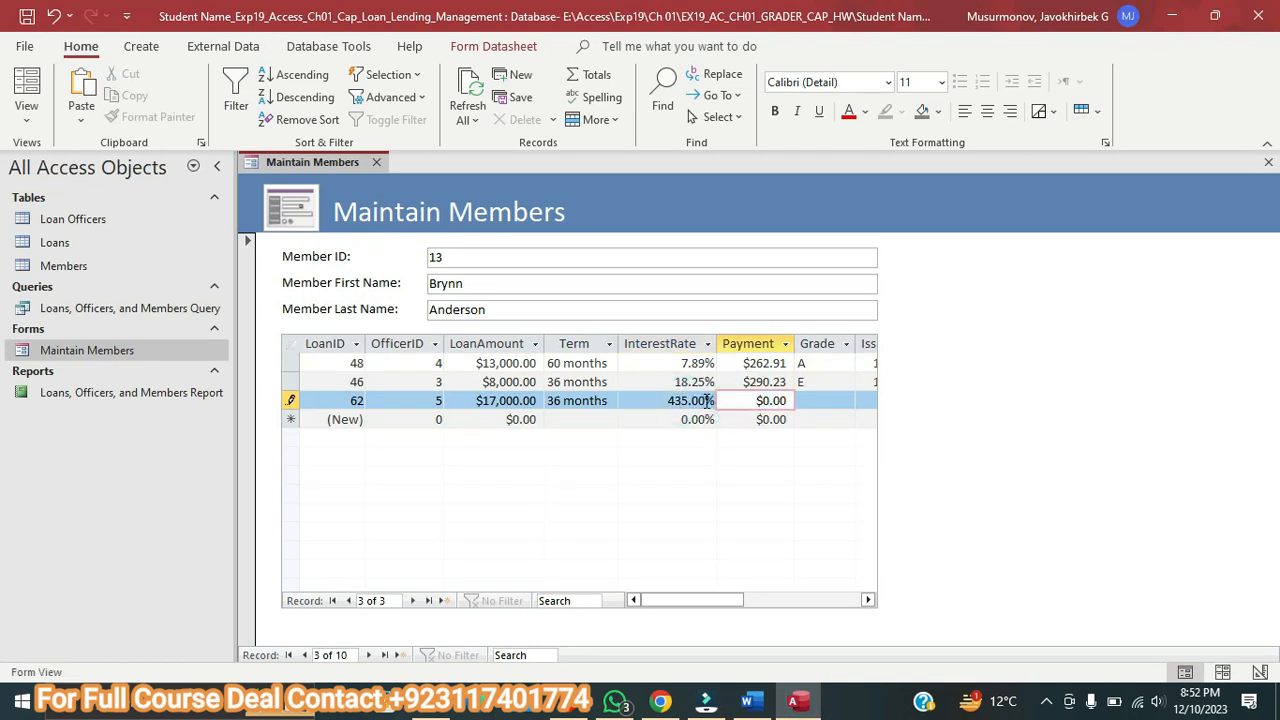
{"action": "left_click", "coordinate": [706, 401]}
{"action": "key", "text": "BackSpace"}
{"action": "key", "text": "BackSpace"}
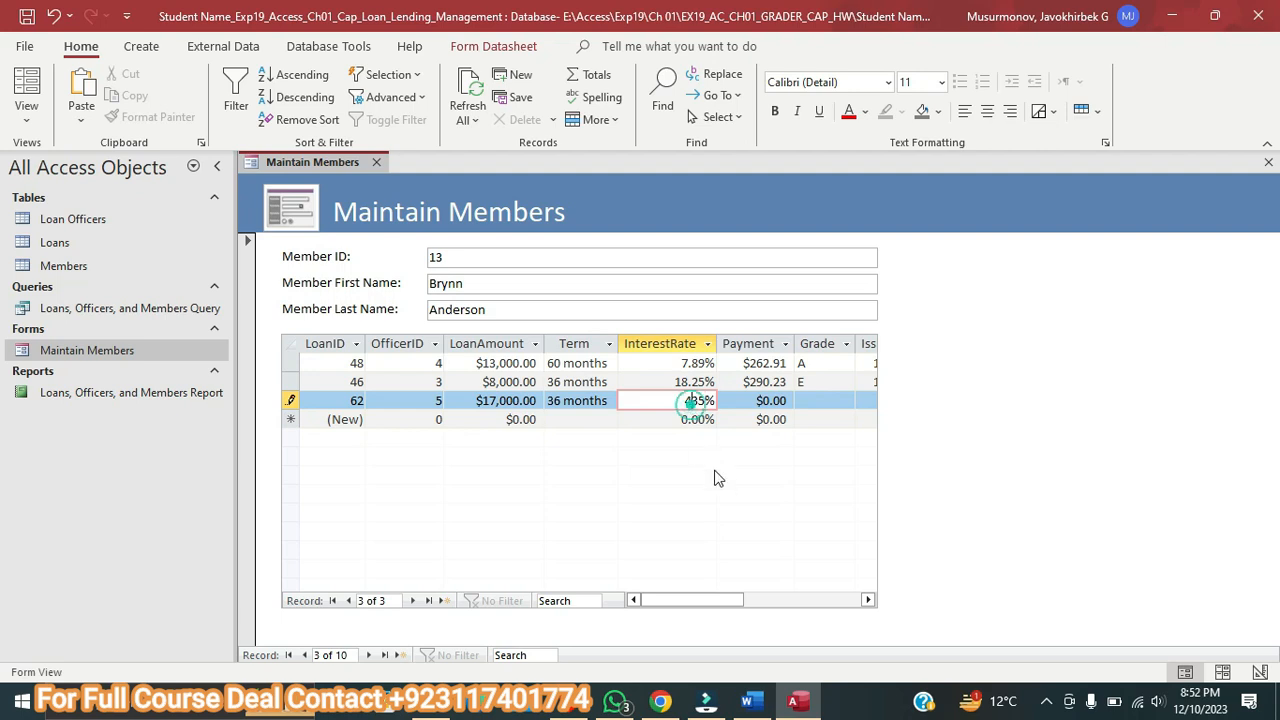
{"action": "left_click", "coordinate": [758, 400]}
Copy the Payment 300.45 from instruction 5 in Word into the new loan's Payment field in Access.
{"action": "left_click", "coordinate": [747, 700]}
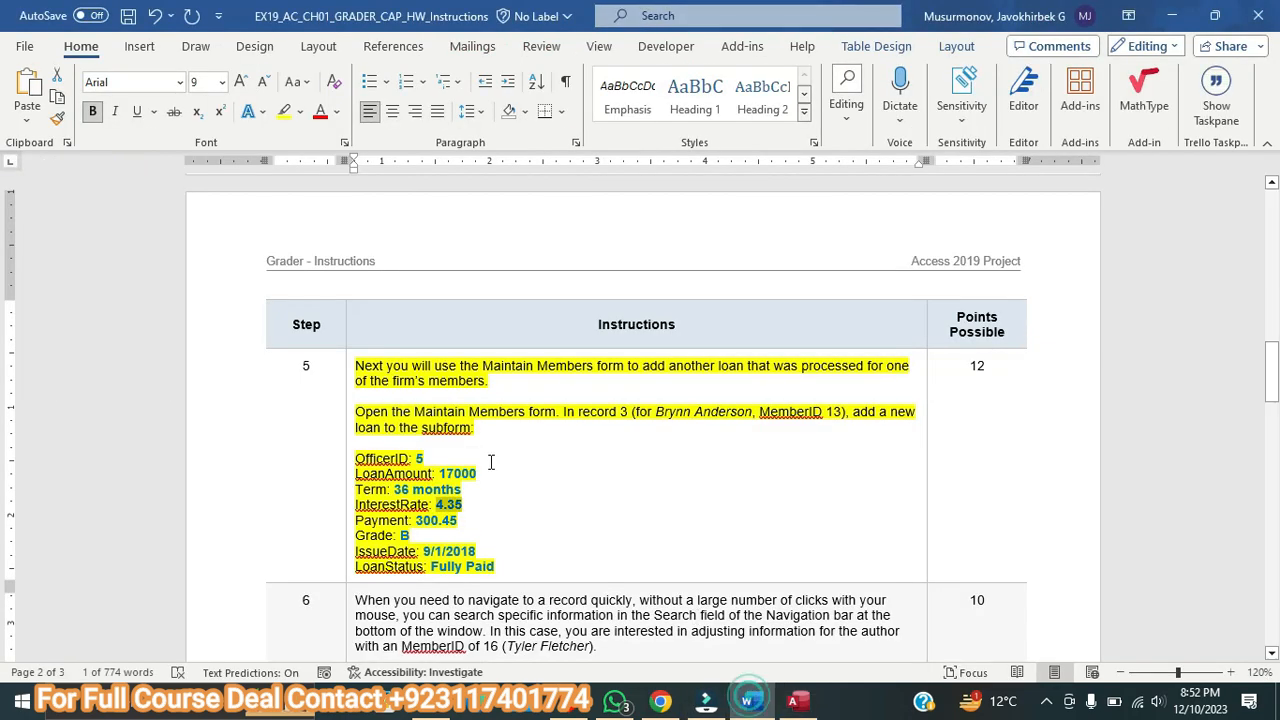
{"action": "left_click_drag", "start_coordinate": [418, 520], "coordinate": [458, 521]}
{"action": "right_click", "coordinate": [455, 524]}
{"action": "left_click", "coordinate": [494, 252]}
{"action": "left_click", "coordinate": [793, 700]}
{"action": "left_click_drag", "start_coordinate": [757, 403], "coordinate": [806, 404]}
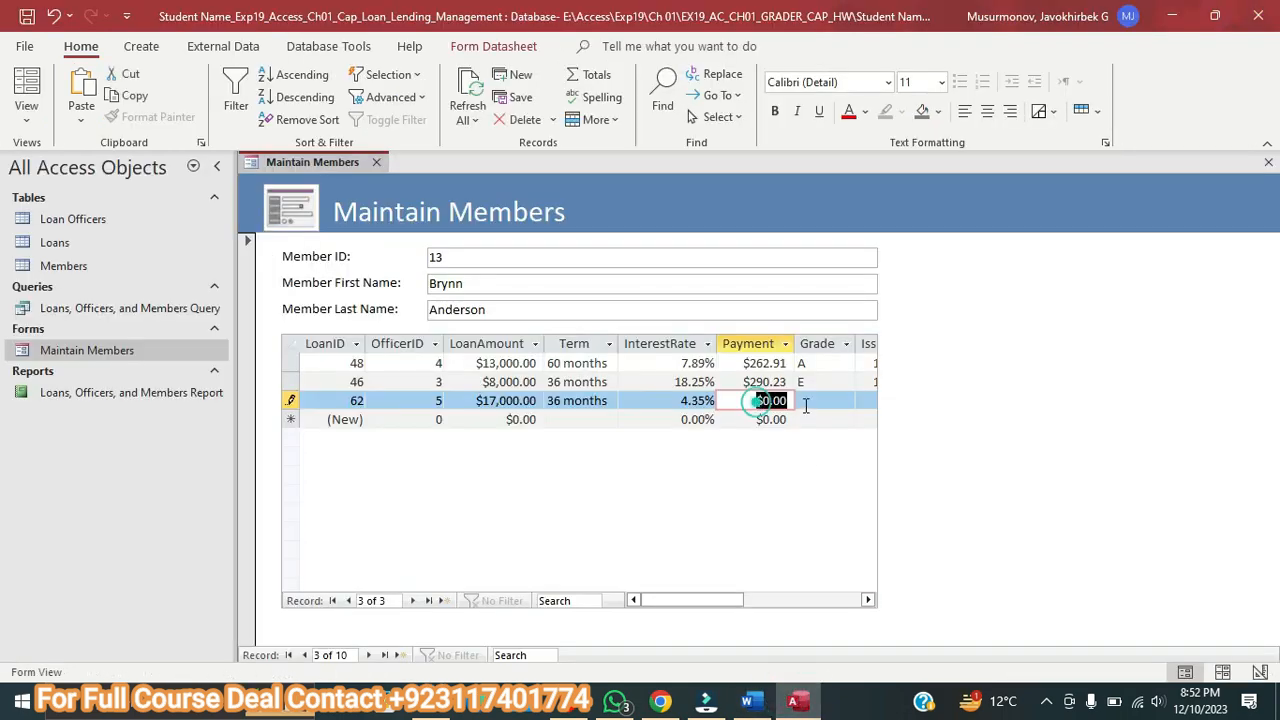
{"action": "key", "text": "ctrl+v"}
Copy the Grade B from instruction 5 in Word into the new loan's Grade field in Access.
{"action": "left_click", "coordinate": [825, 404]}
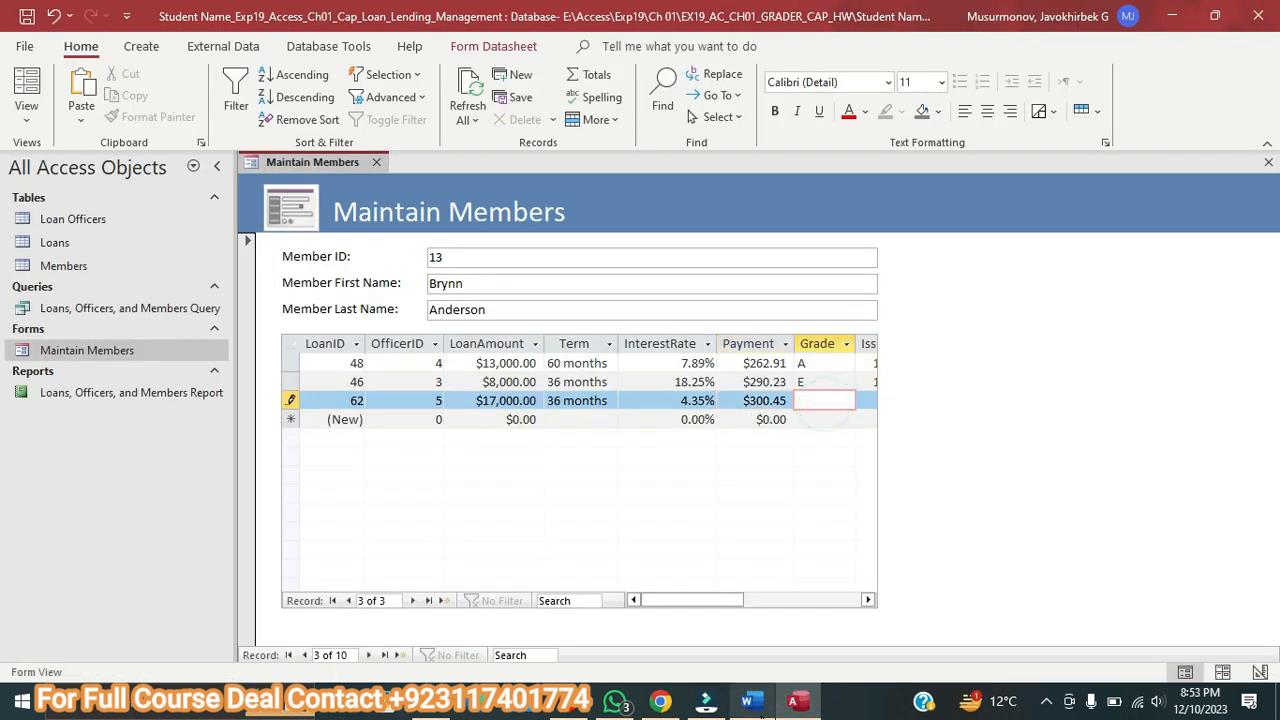
{"action": "left_click", "coordinate": [747, 700]}
{"action": "left_click_drag", "start_coordinate": [414, 537], "coordinate": [401, 536]}
{"action": "key", "text": "ctrl+c"}
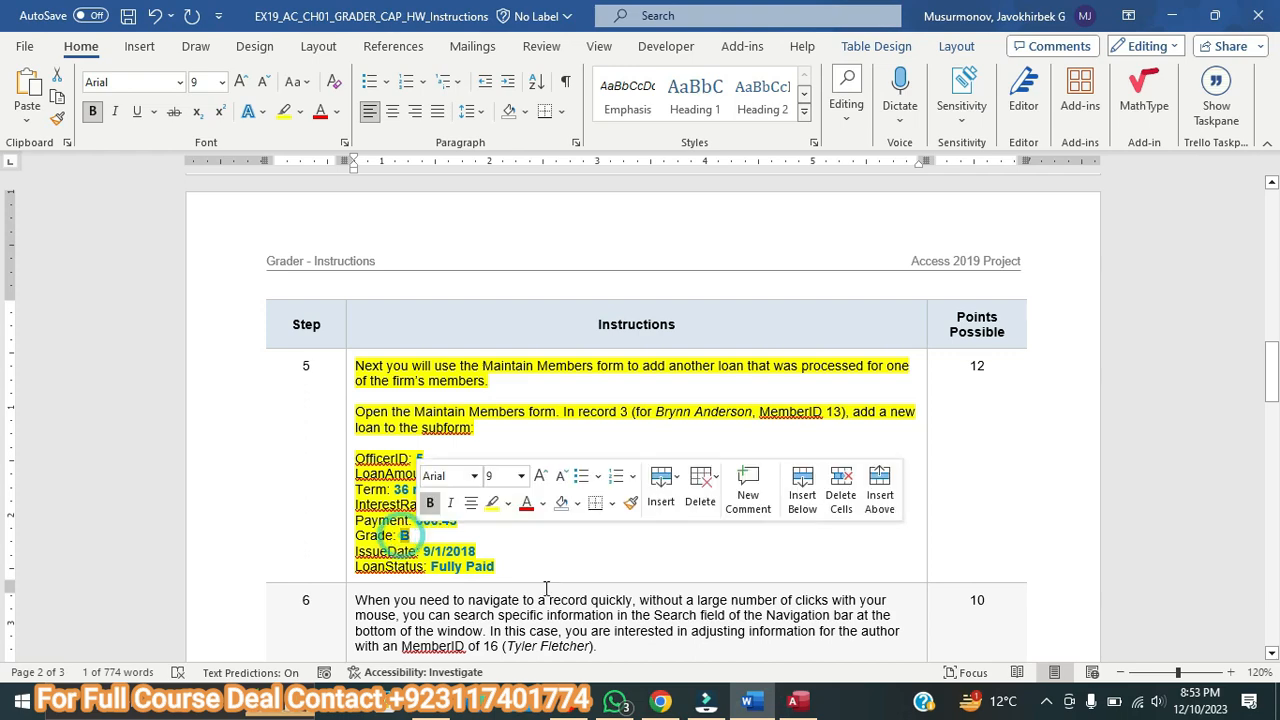
{"action": "left_click", "coordinate": [808, 708]}
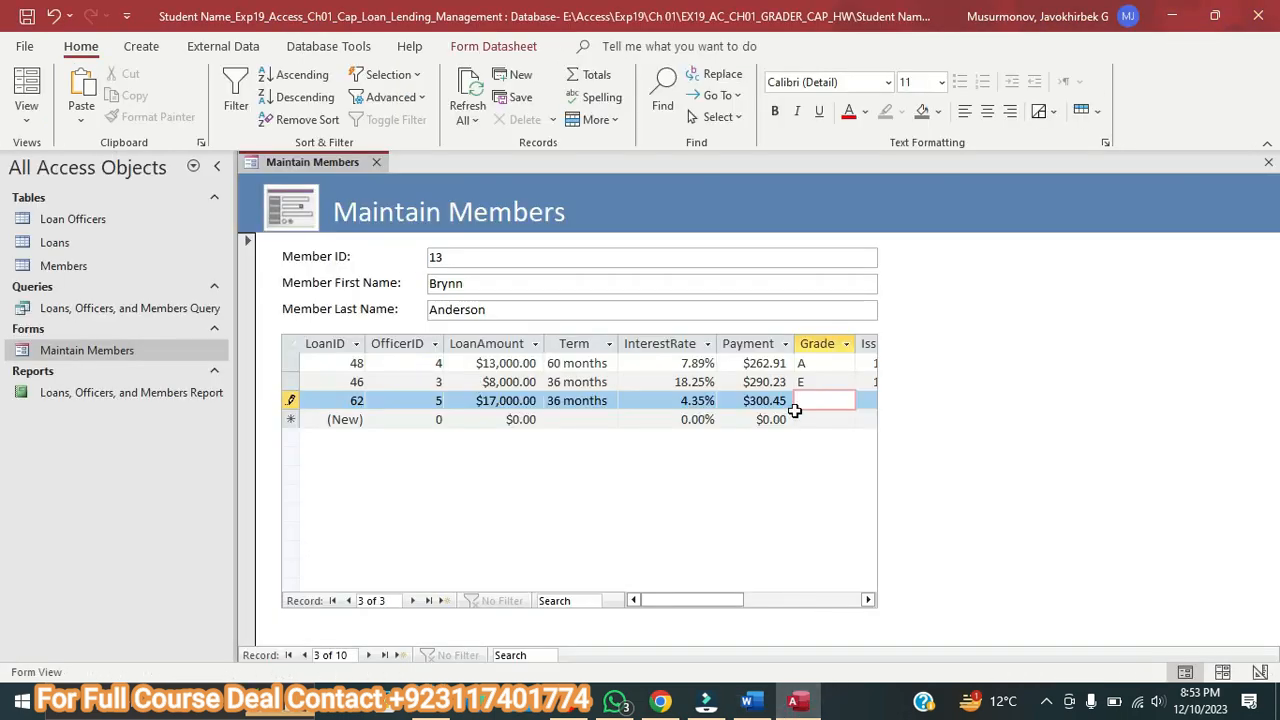
{"action": "key", "text": "ctrl+v"}
Copy the IssueDate 9/1/2018 from instruction 5 in Word into the new loan's IssueDate field in Access.
{"action": "left_click_drag", "start_coordinate": [668, 607], "coordinate": [720, 600]}
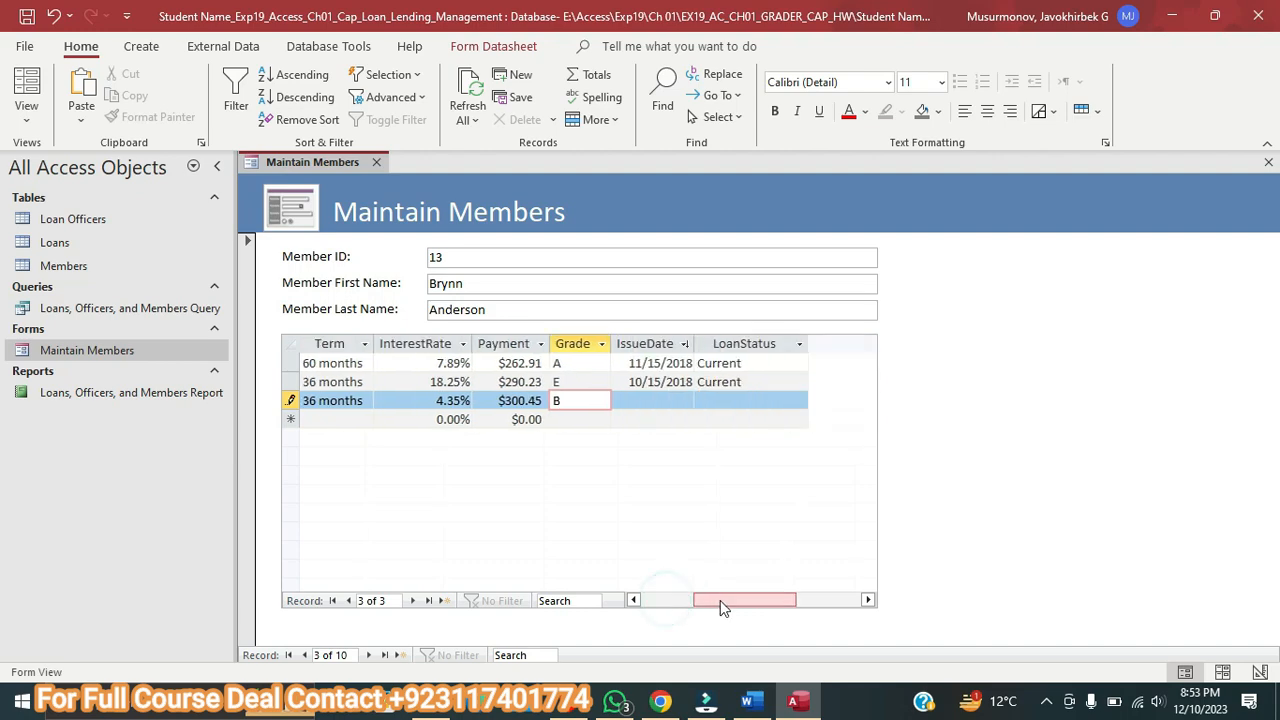
{"action": "left_click", "coordinate": [752, 701]}
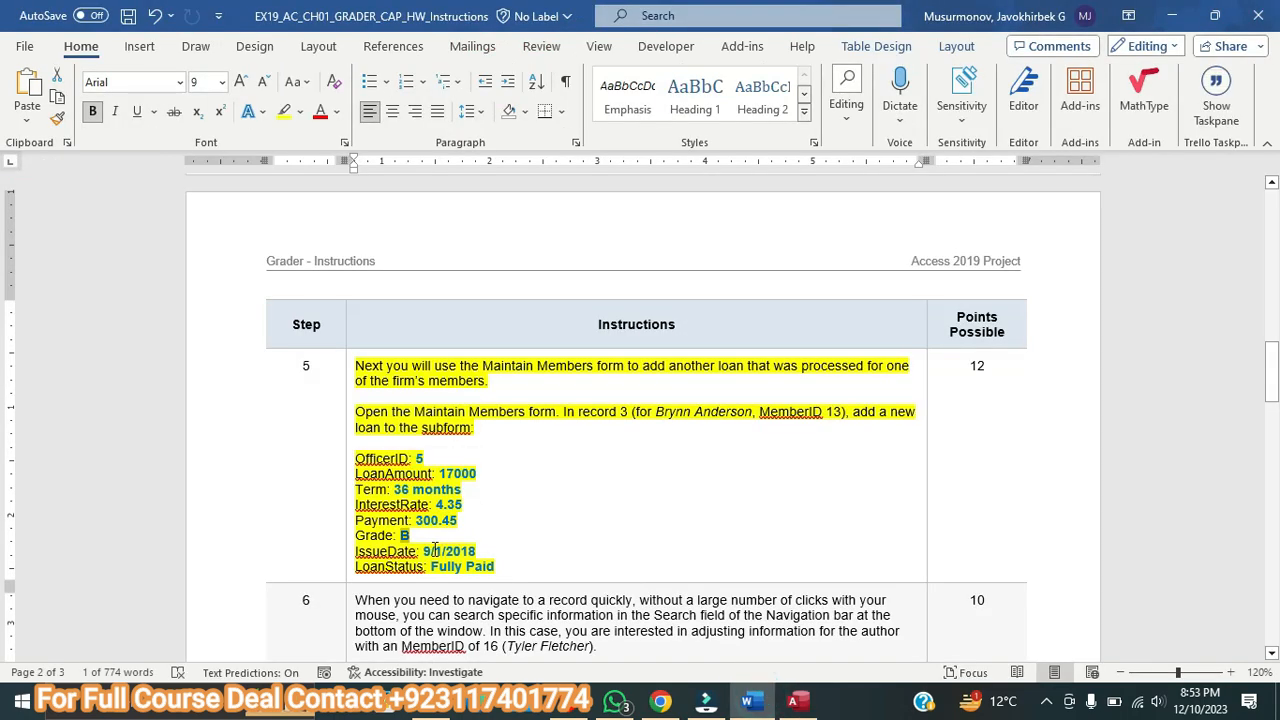
{"action": "left_click_drag", "start_coordinate": [423, 551], "coordinate": [476, 551]}
{"action": "key", "text": "ctrl+c"}
{"action": "left_click", "coordinate": [795, 701]}
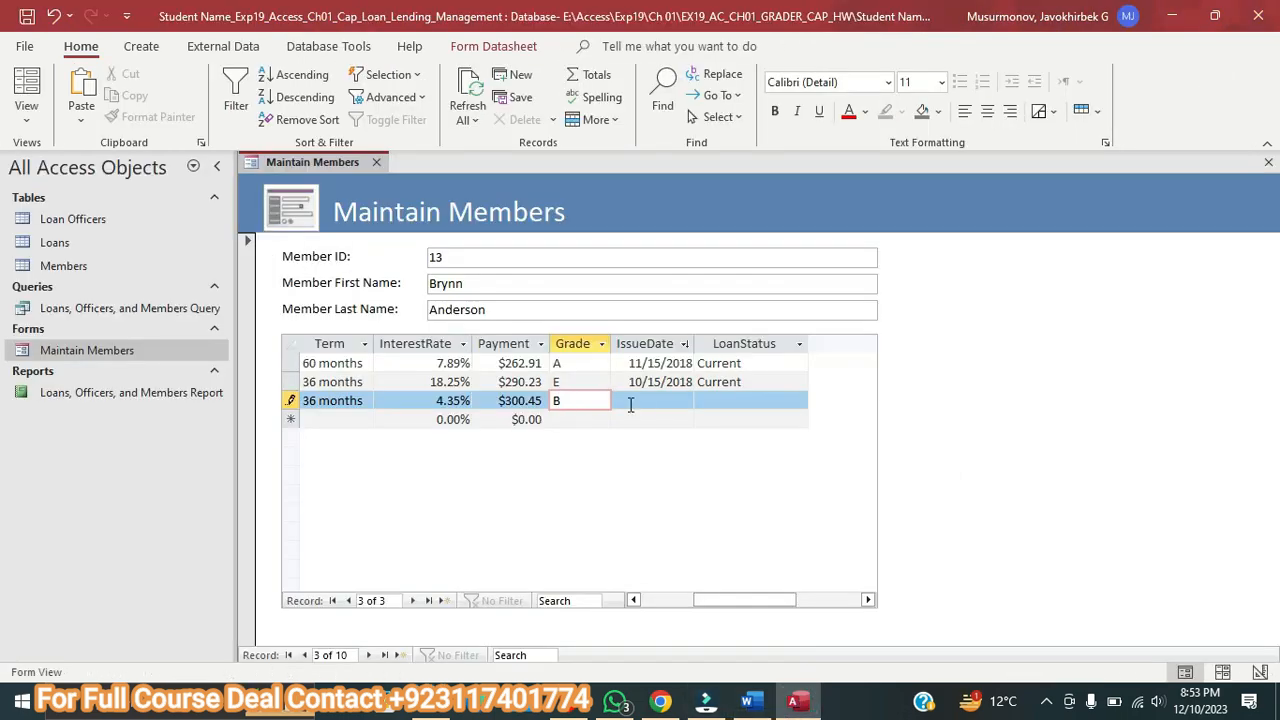
{"action": "left_click", "coordinate": [633, 403]}
{"action": "key", "text": "ctrl+v"}
Copy the LoanStatus Fully Paid from instruction 5 in Word into the new loan's LoanStatus field in Access.
{"action": "left_click", "coordinate": [748, 400]}
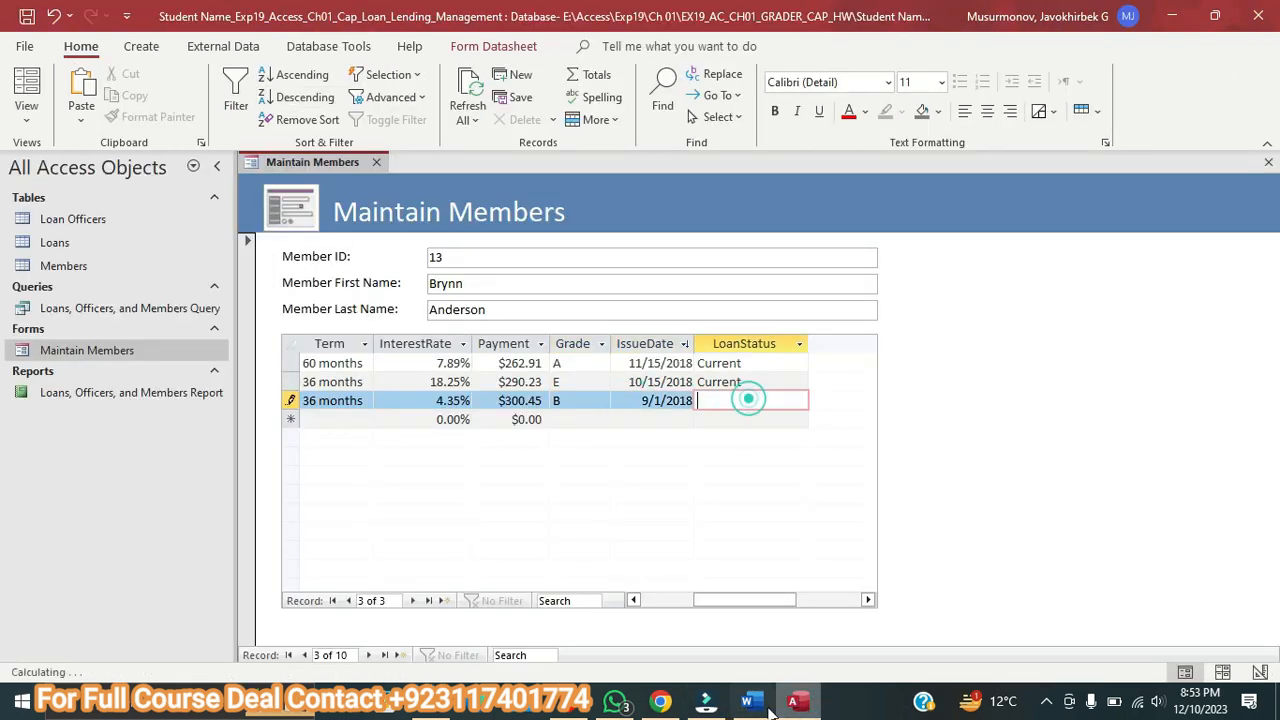
{"action": "left_click", "coordinate": [752, 701]}
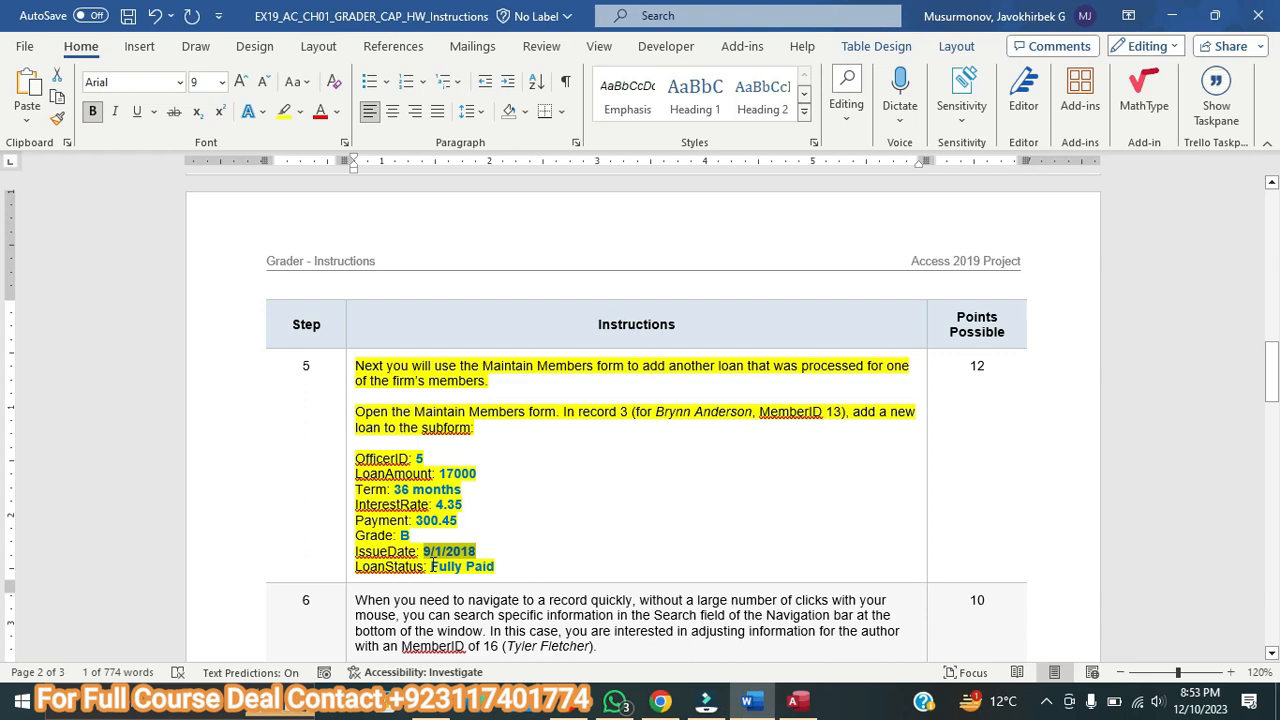
{"action": "left_click_drag", "start_coordinate": [432, 566], "coordinate": [495, 567]}
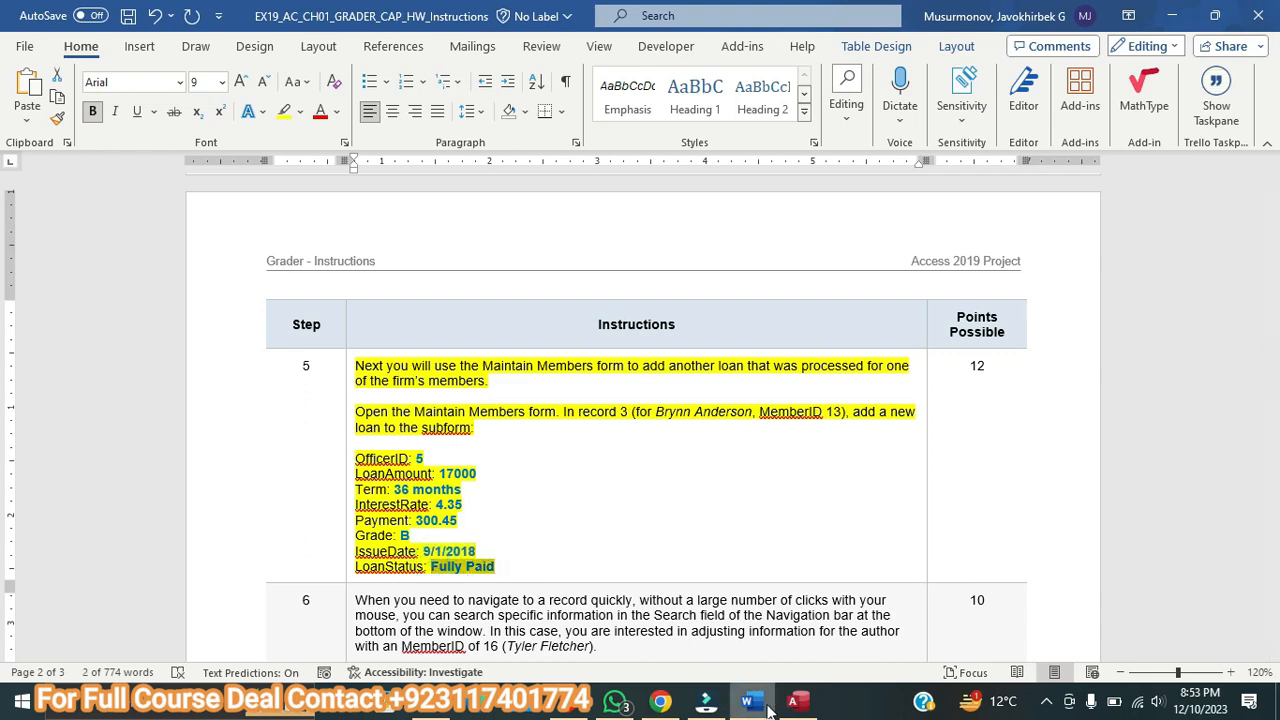
{"action": "left_click", "coordinate": [795, 701]}
{"action": "key", "text": "ctrl+v"}
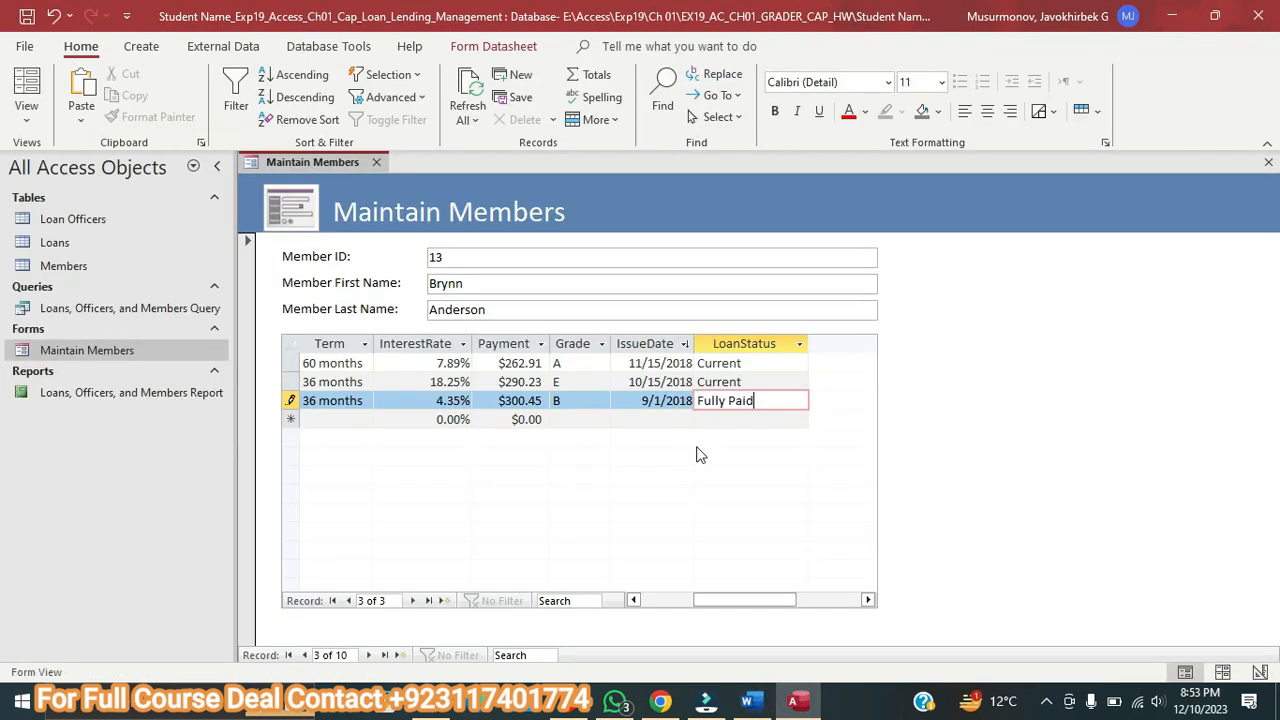
Look over the remaining instructions in Word and read instruction 6 about finding a member and editing an interest rate.
{"action": "left_click", "coordinate": [747, 701]}
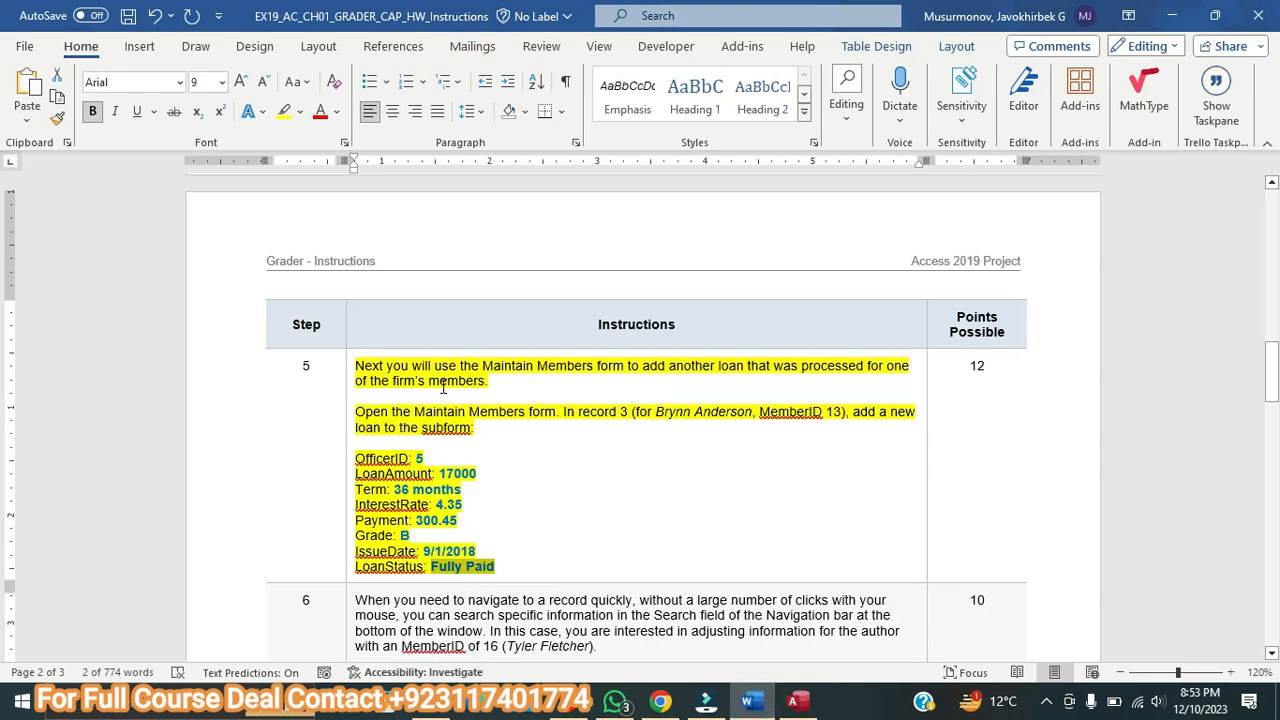
{"action": "scroll", "coordinate": [474, 427], "scroll_direction": "down", "scroll_amount": 10}
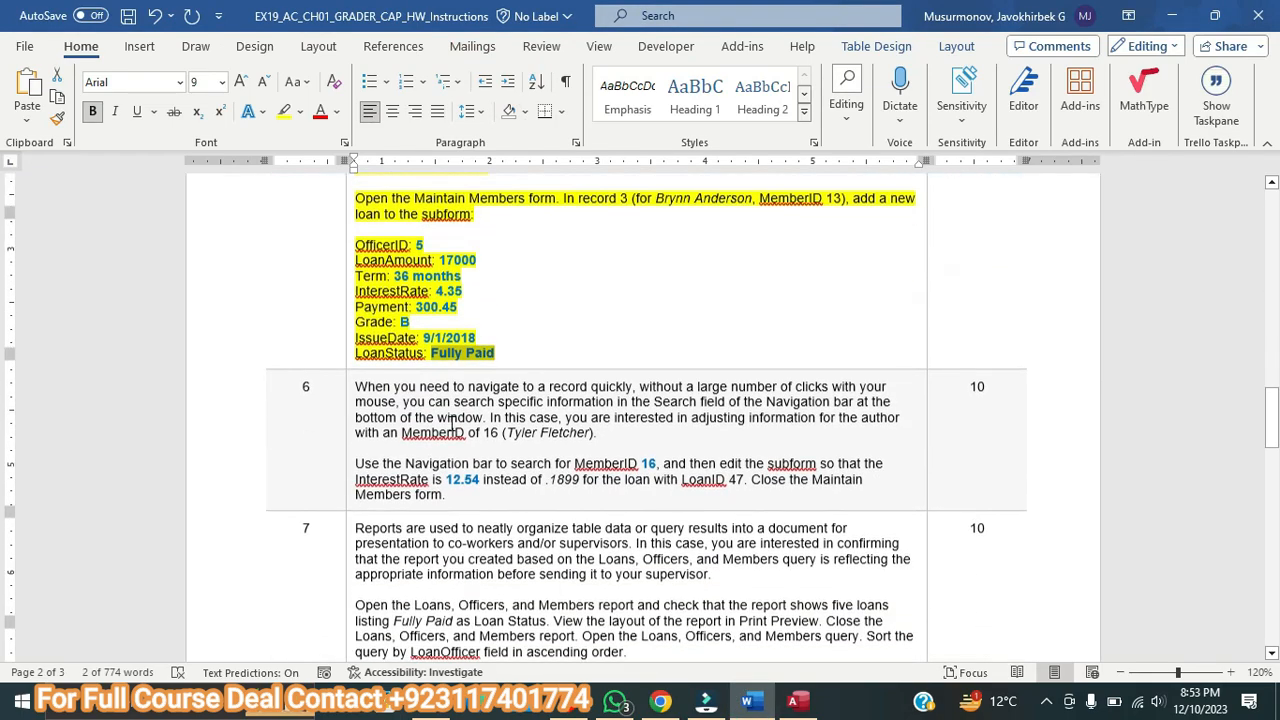
{"action": "scroll", "coordinate": [456, 432], "scroll_direction": "down", "scroll_amount": 10}
{"action": "scroll", "coordinate": [468, 460], "scroll_direction": "up", "scroll_amount": 7}
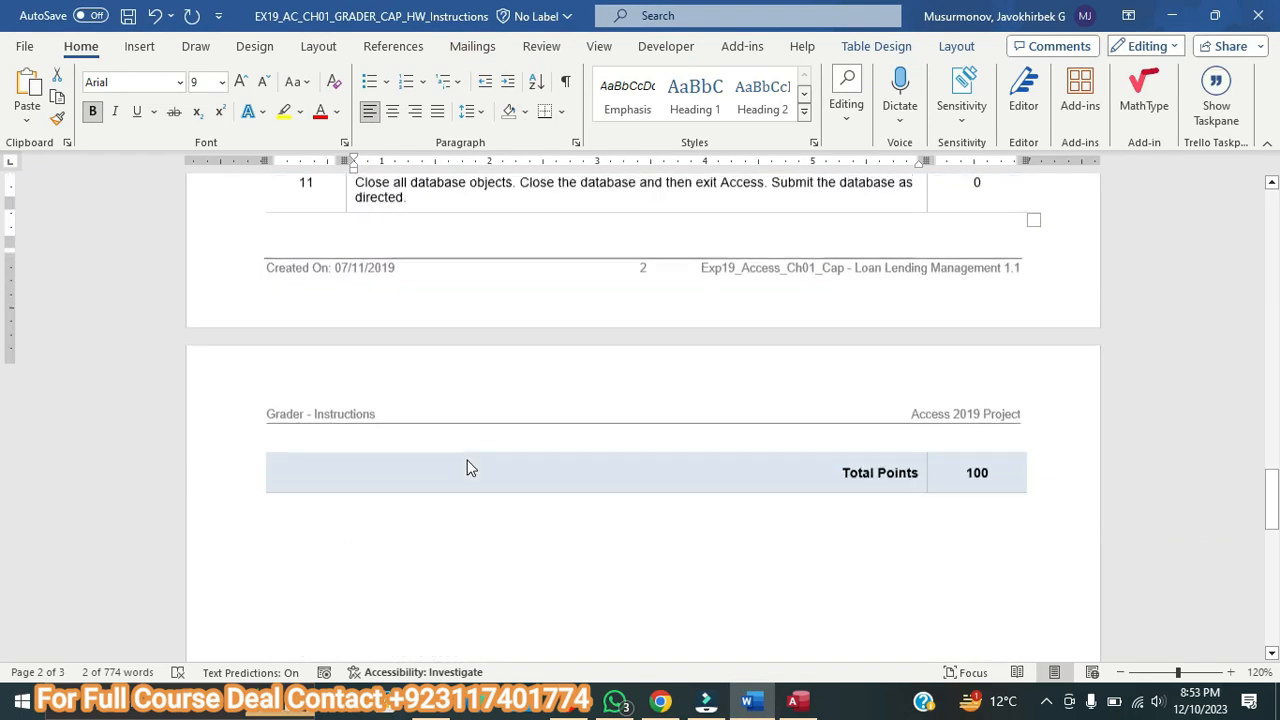
{"action": "scroll", "coordinate": [468, 460], "scroll_direction": "up", "scroll_amount": 9}
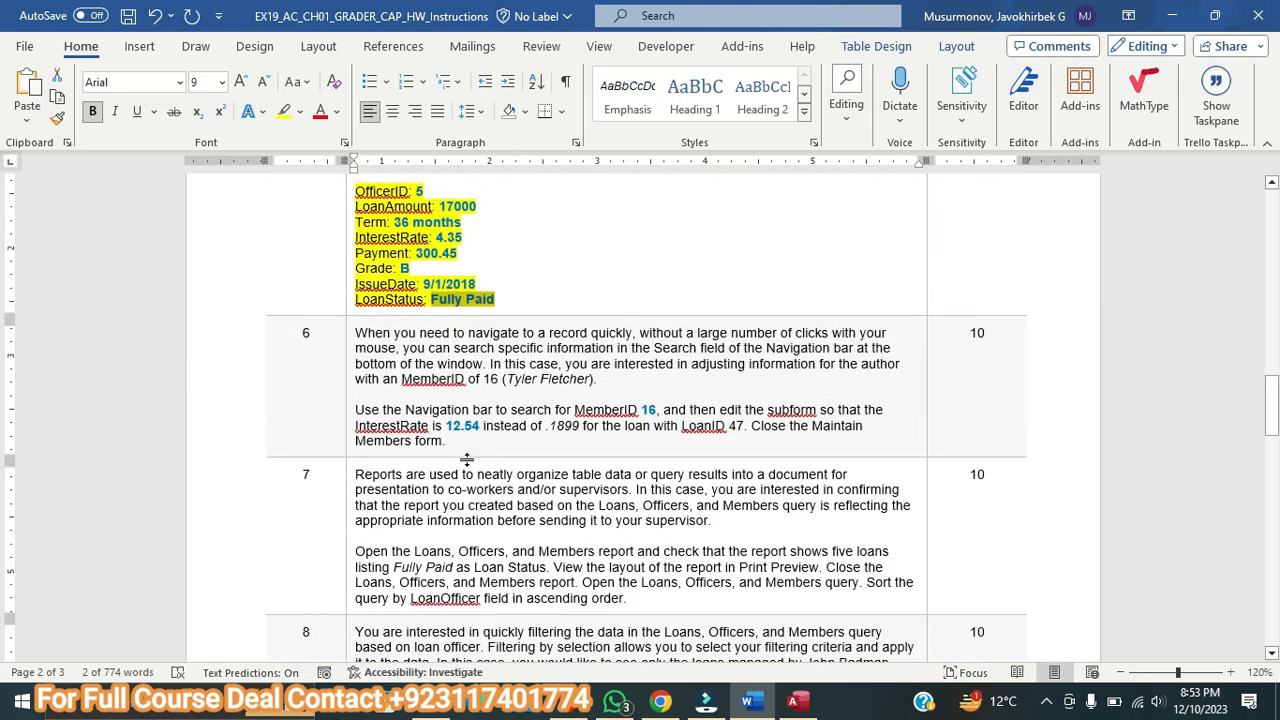
{"action": "left_click_drag", "start_coordinate": [447, 441], "coordinate": [356, 333]}
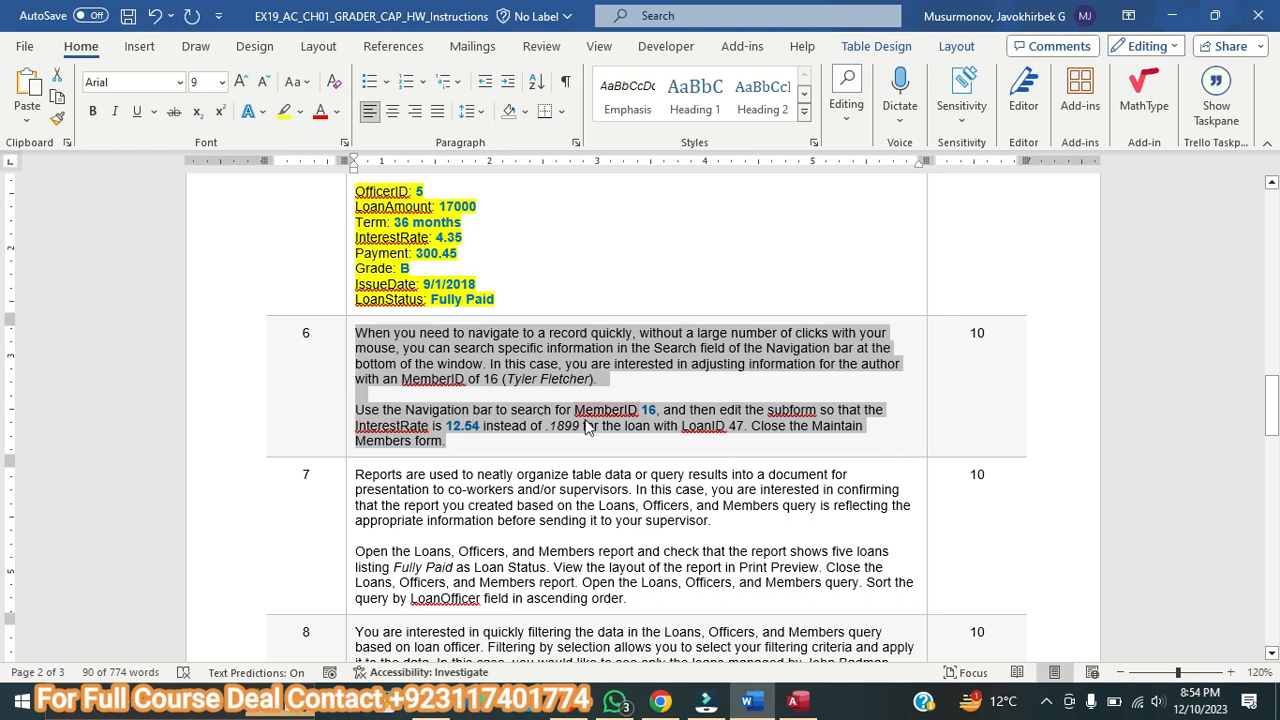
Try to find the value 14 in the current field of the Maintain Members form in Access.
{"action": "left_click", "coordinate": [797, 704]}
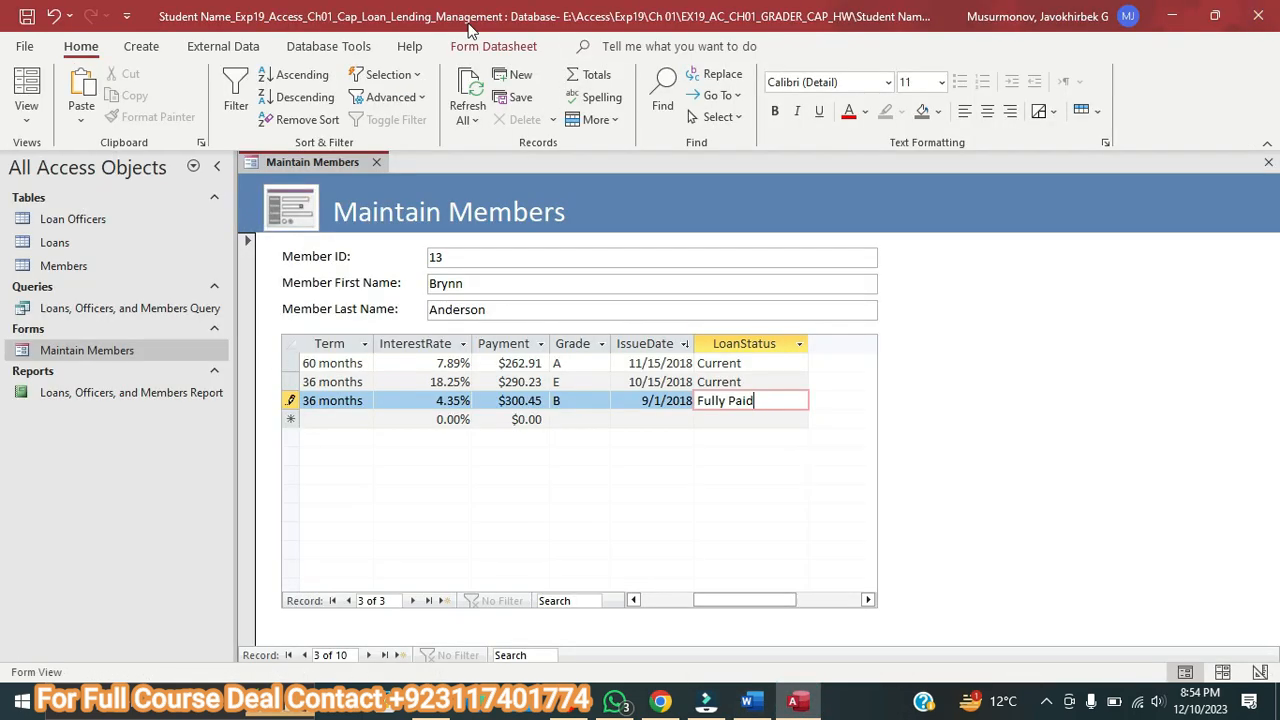
{"action": "left_click", "coordinate": [662, 95]}
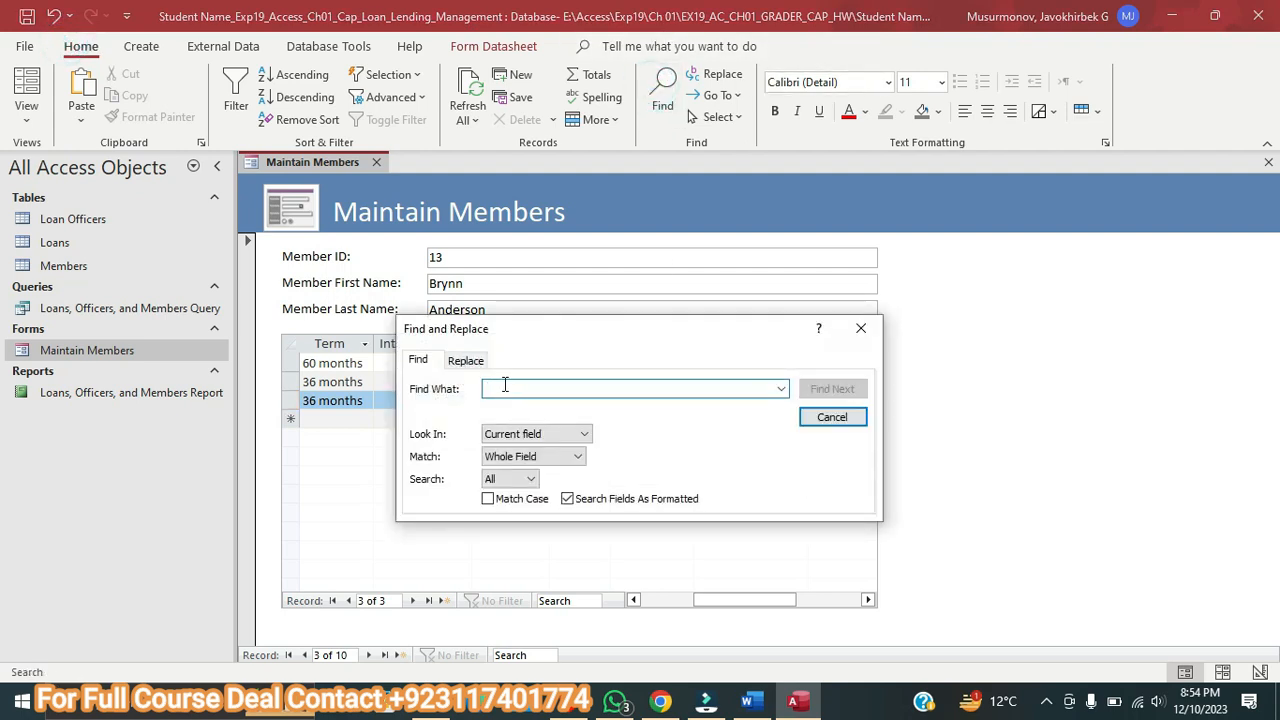
{"action": "type", "text": "13"}
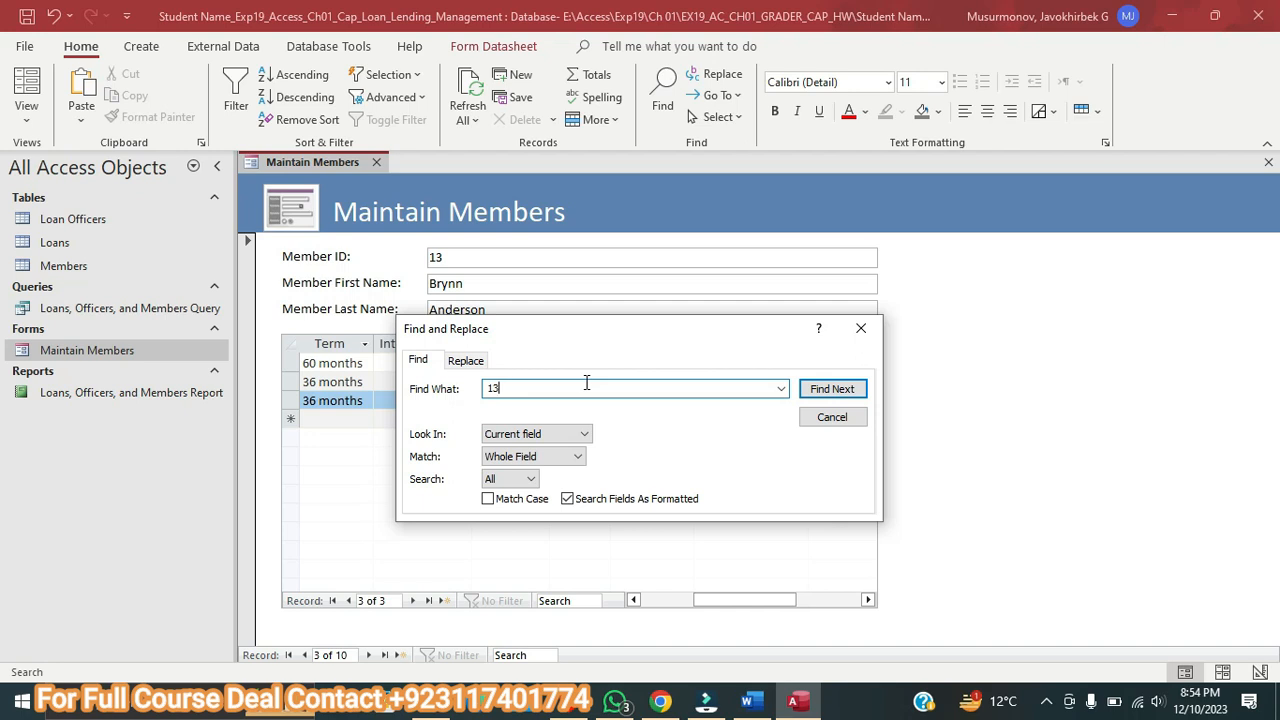
{"action": "left_click", "coordinate": [830, 389]}
{"action": "left_click", "coordinate": [648, 401]}
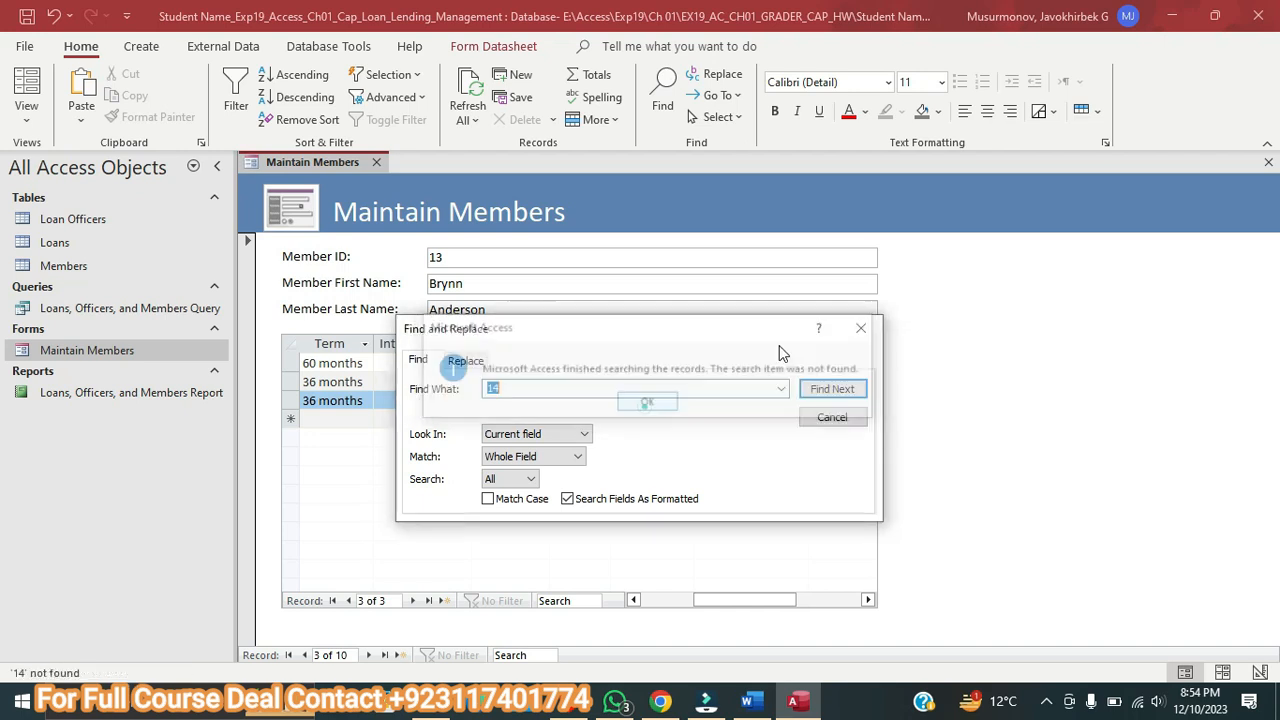
{"action": "left_click", "coordinate": [858, 328]}
Search the Maintain Members form for record 14 using the main form's record navigation search.
{"action": "left_click", "coordinate": [537, 655]}
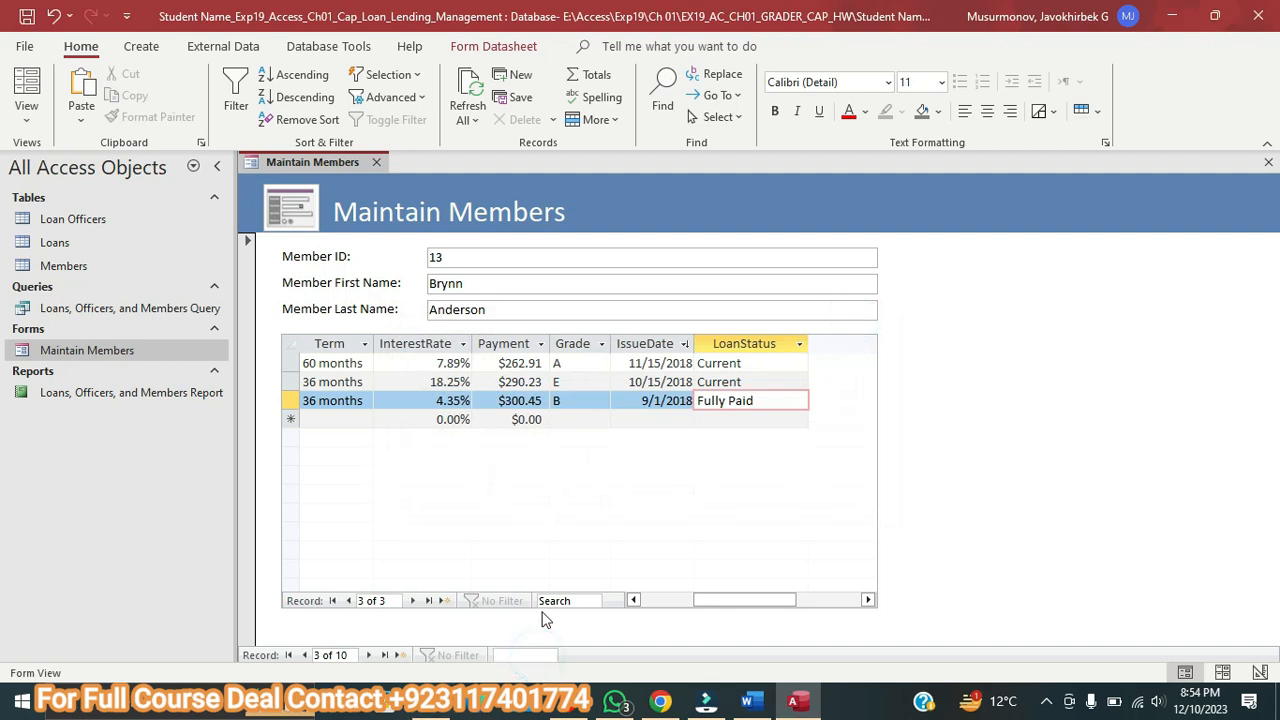
{"action": "type", "text": "1"}
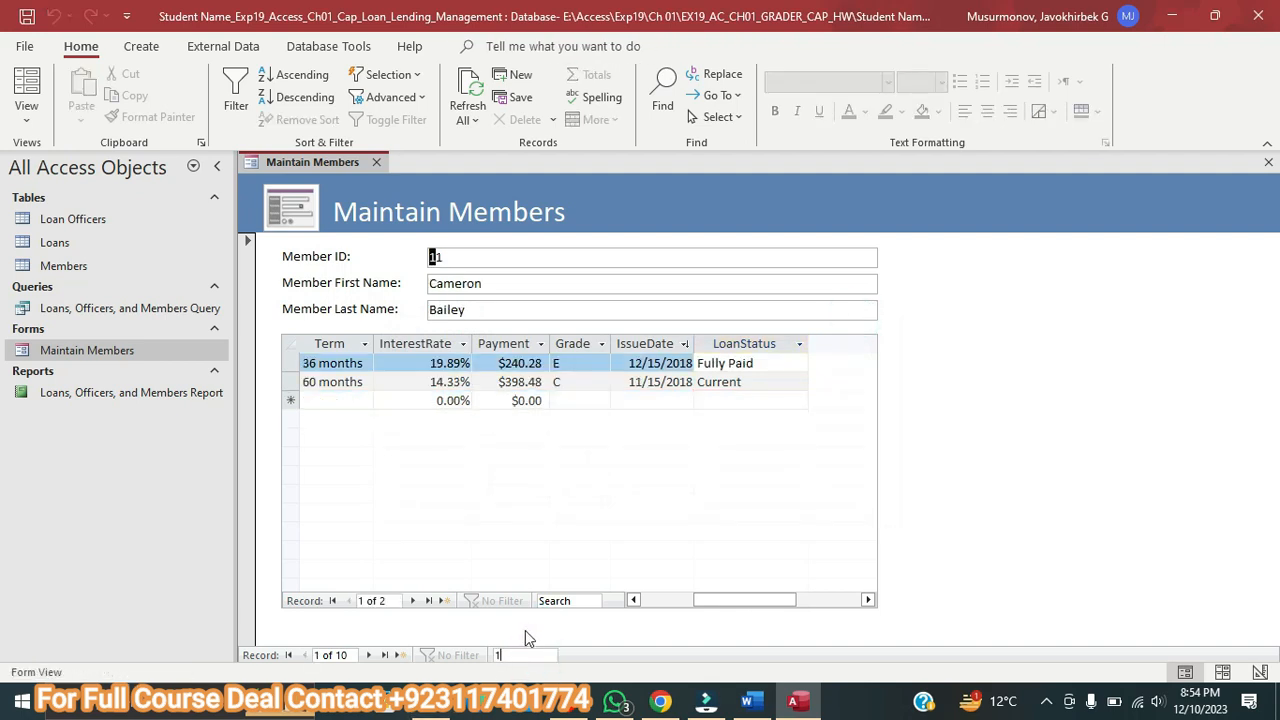
{"action": "type", "text": "5"}
{"action": "key", "text": "BackSpace"}
{"action": "type", "text": "4"}
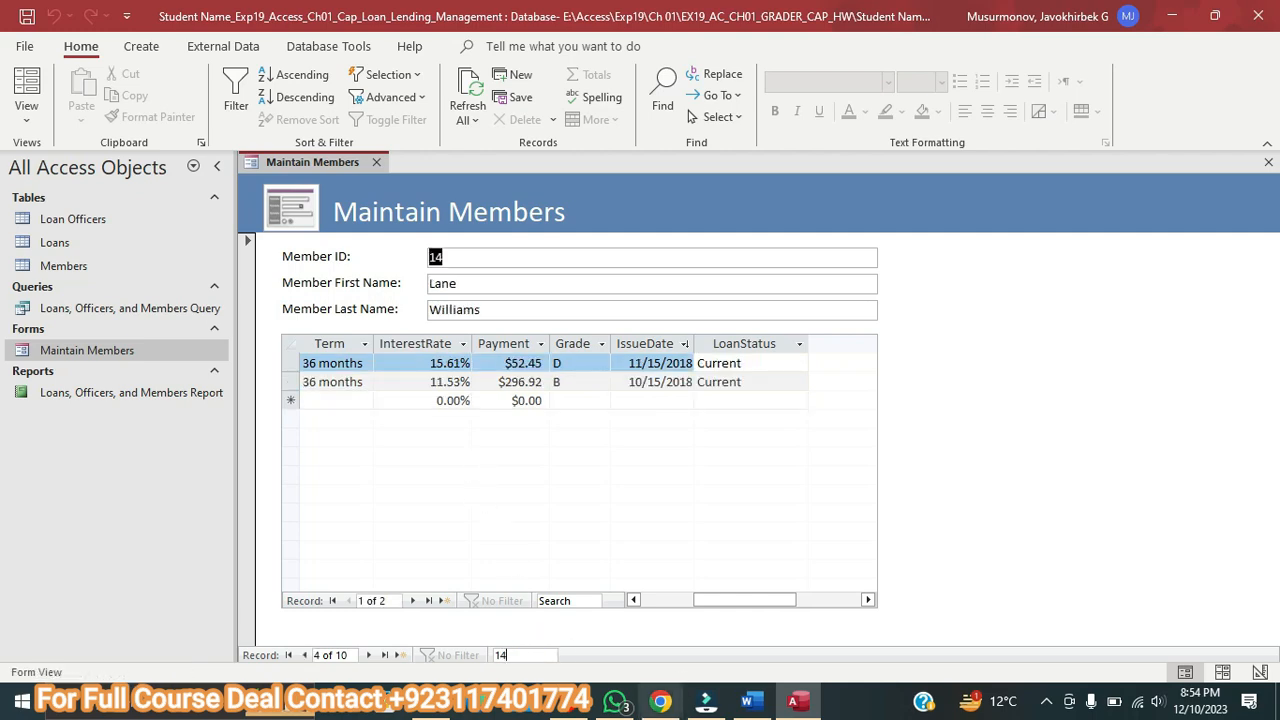
Check instruction 6 in Word for the required MemberID and search the Maintain Members form in Access for MemberID 16.
{"action": "left_click", "coordinate": [752, 700]}
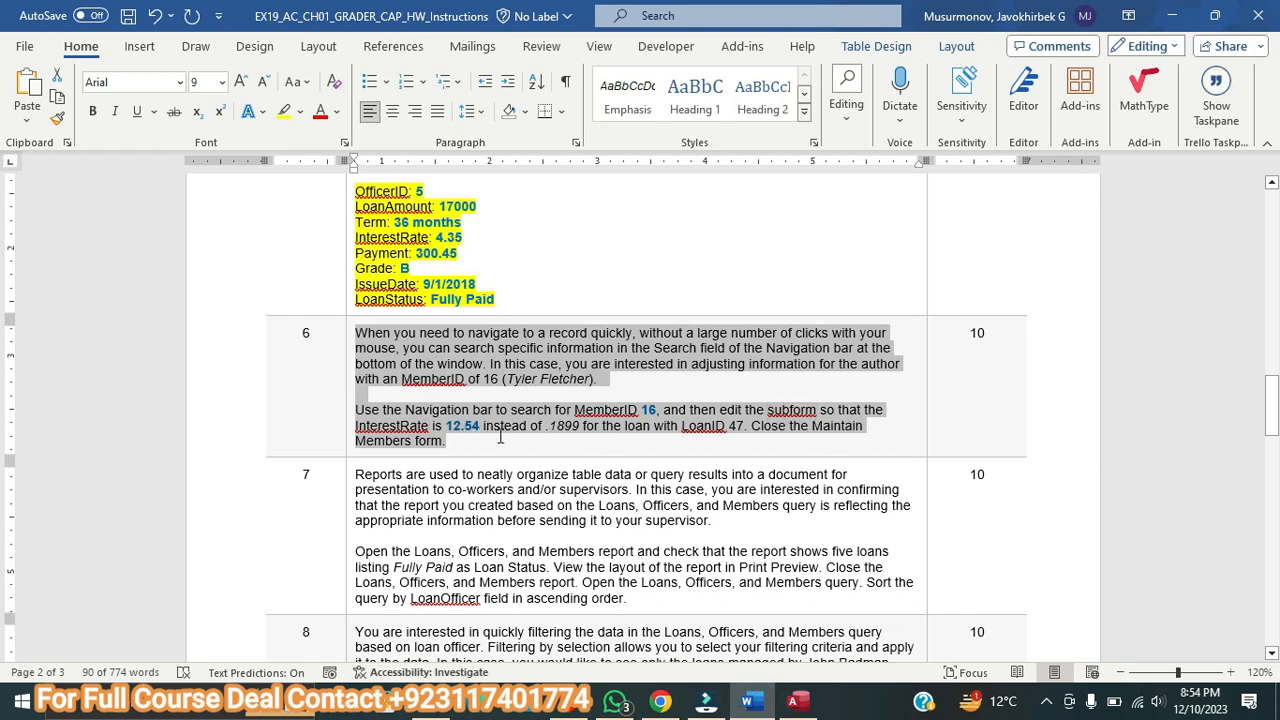
{"action": "left_click", "coordinate": [793, 700]}
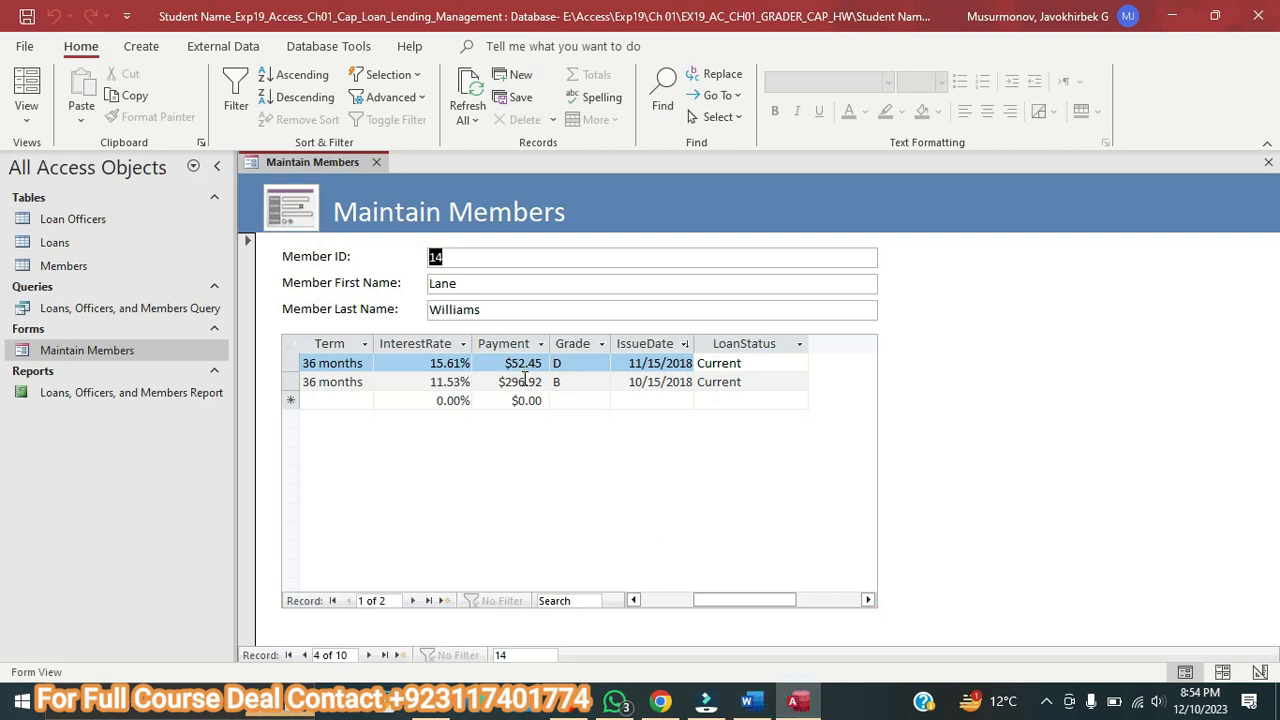
{"action": "left_click", "coordinate": [747, 700]}
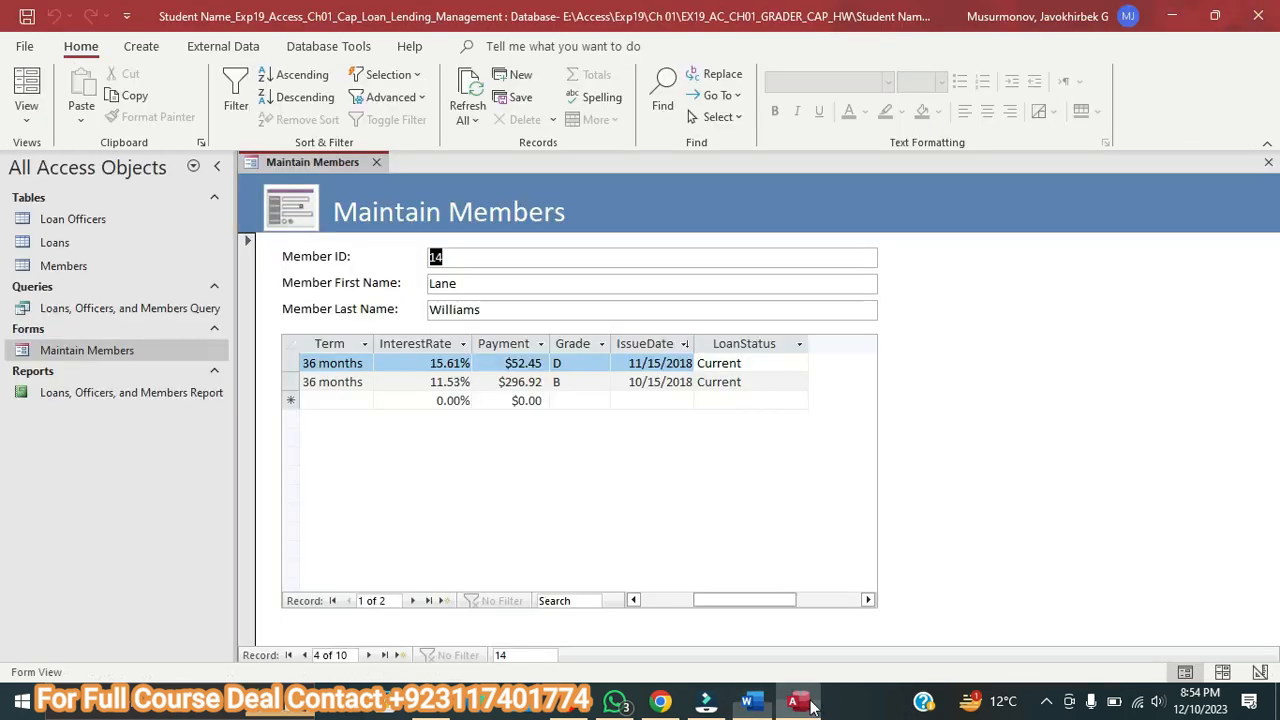
{"action": "left_click", "coordinate": [793, 700]}
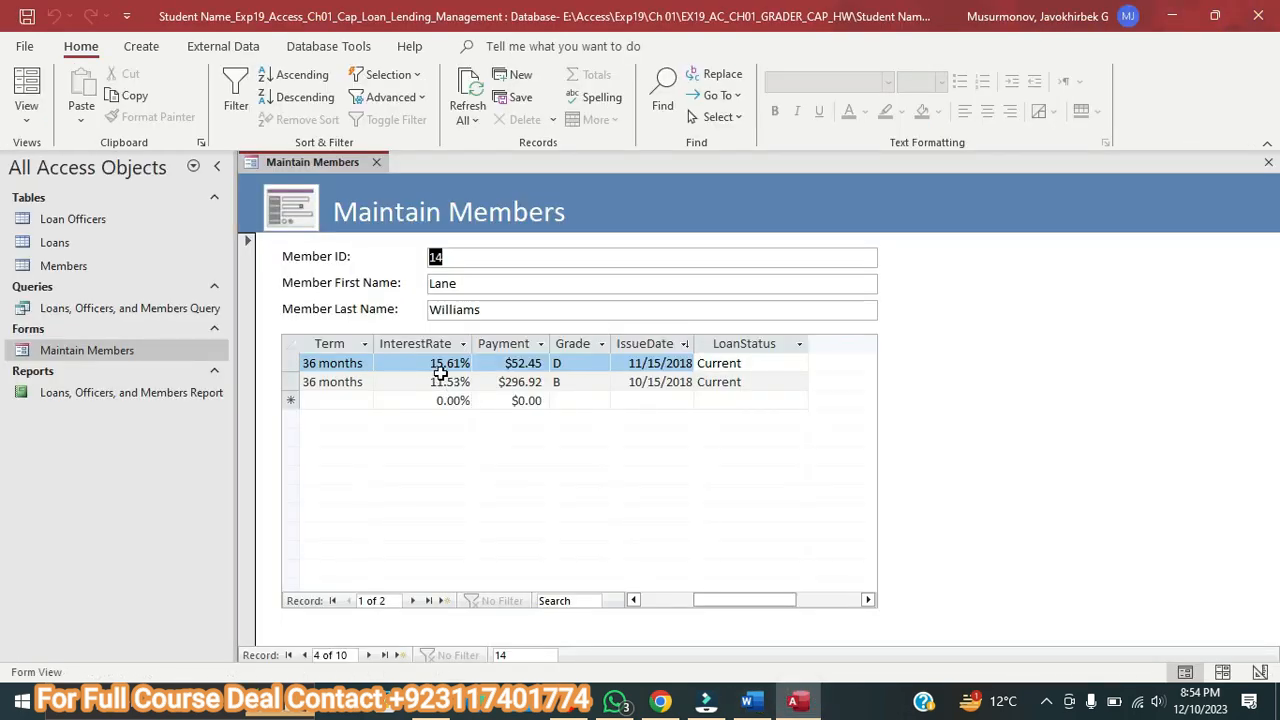
{"action": "left_click", "coordinate": [747, 700]}
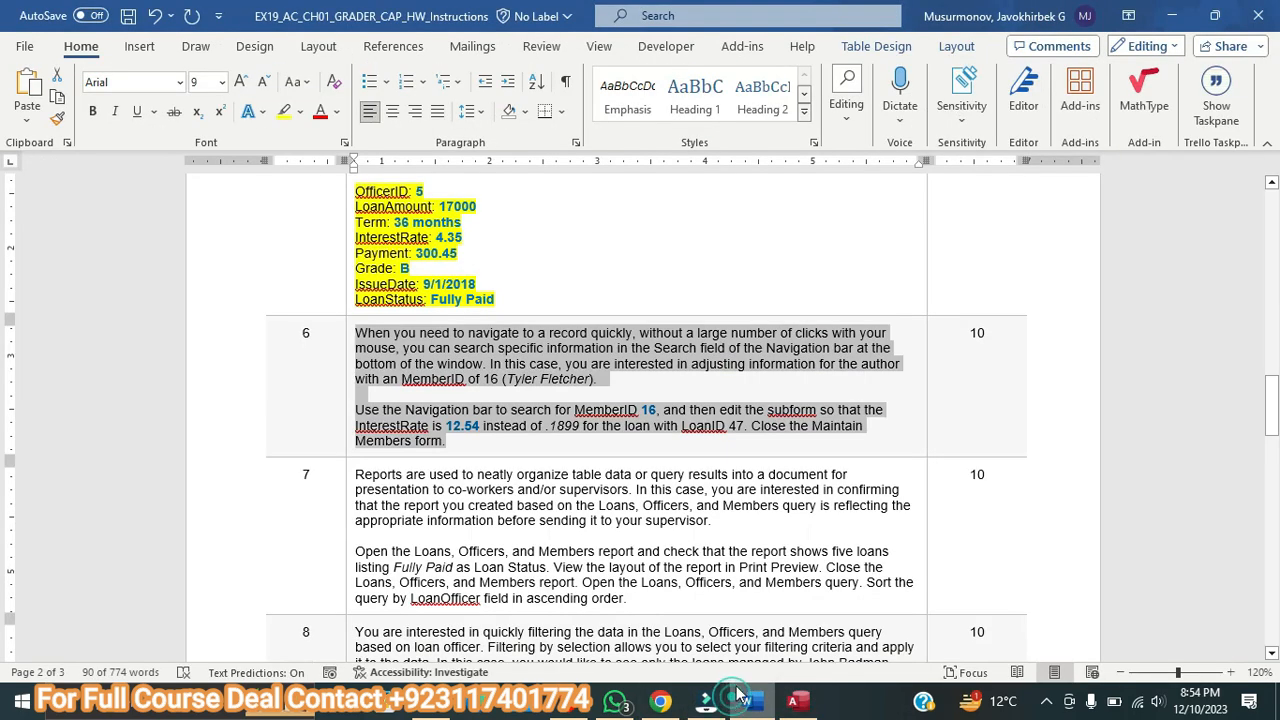
{"action": "left_click", "coordinate": [793, 700]}
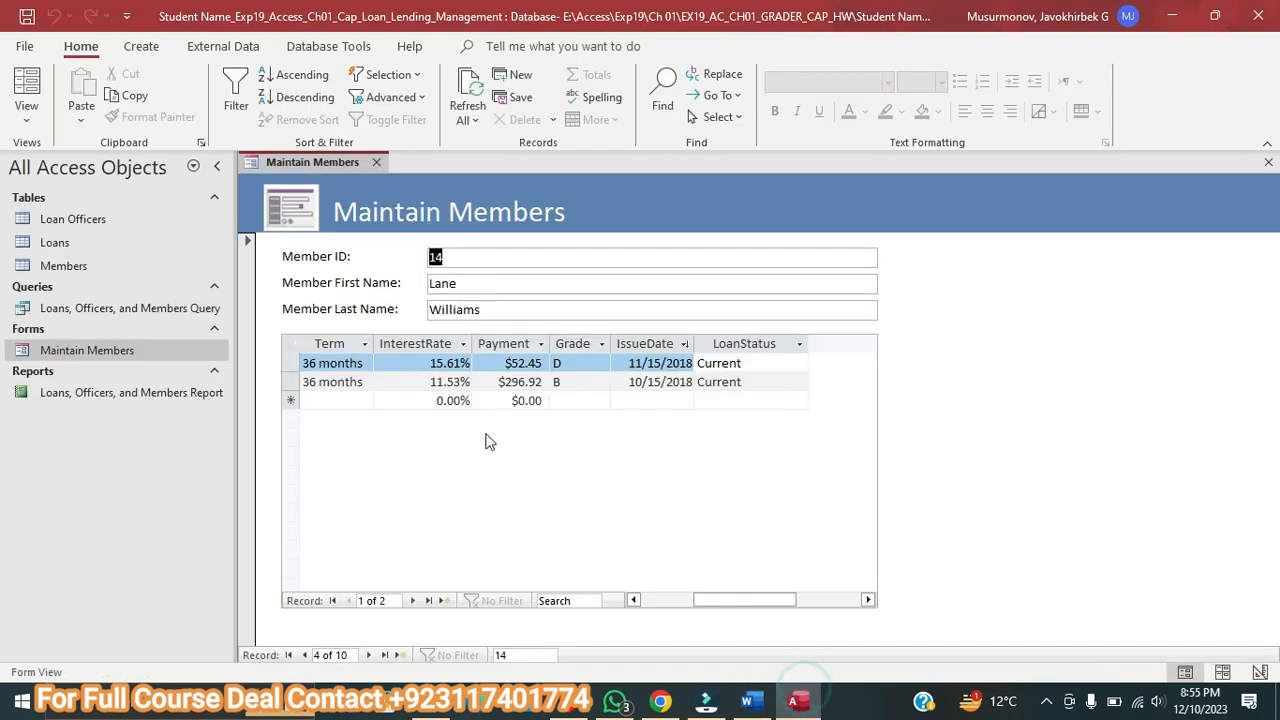
{"action": "left_click", "coordinate": [529, 652]}
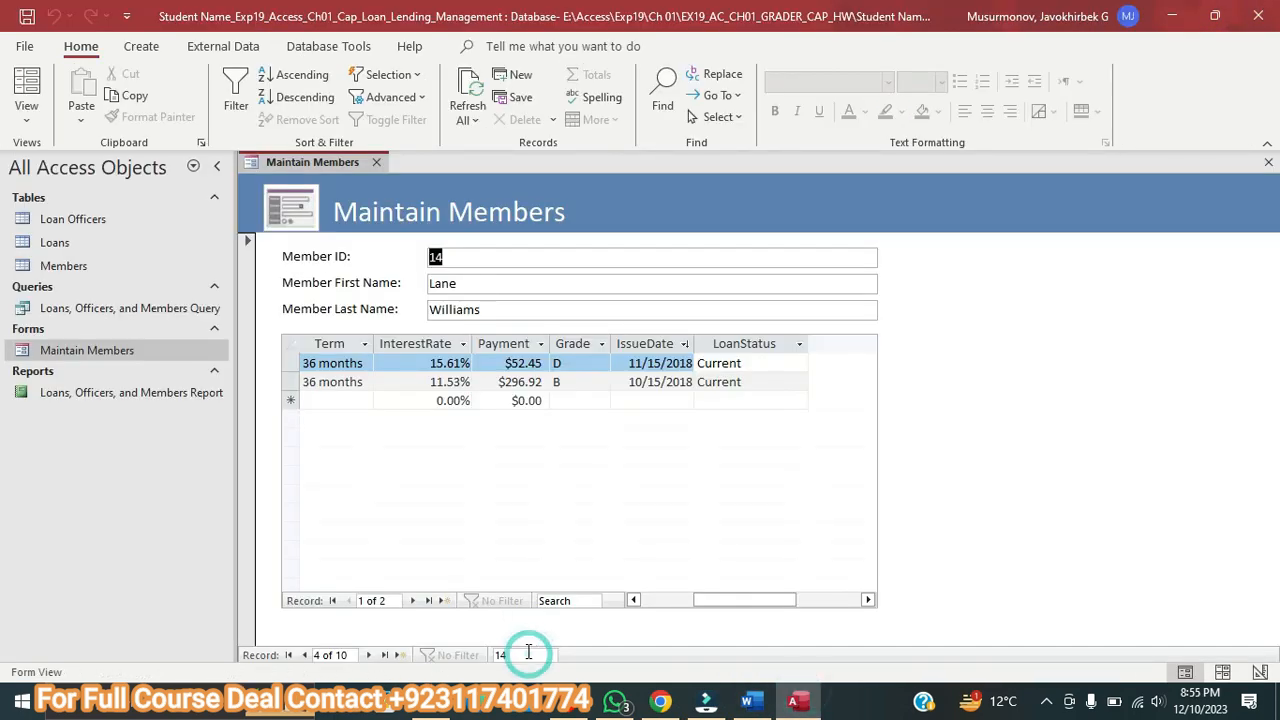
{"action": "key", "text": "BackSpace"}
{"action": "type", "text": "0"}
{"action": "key", "text": "BackSpace"}
{"action": "type", "text": "6"}
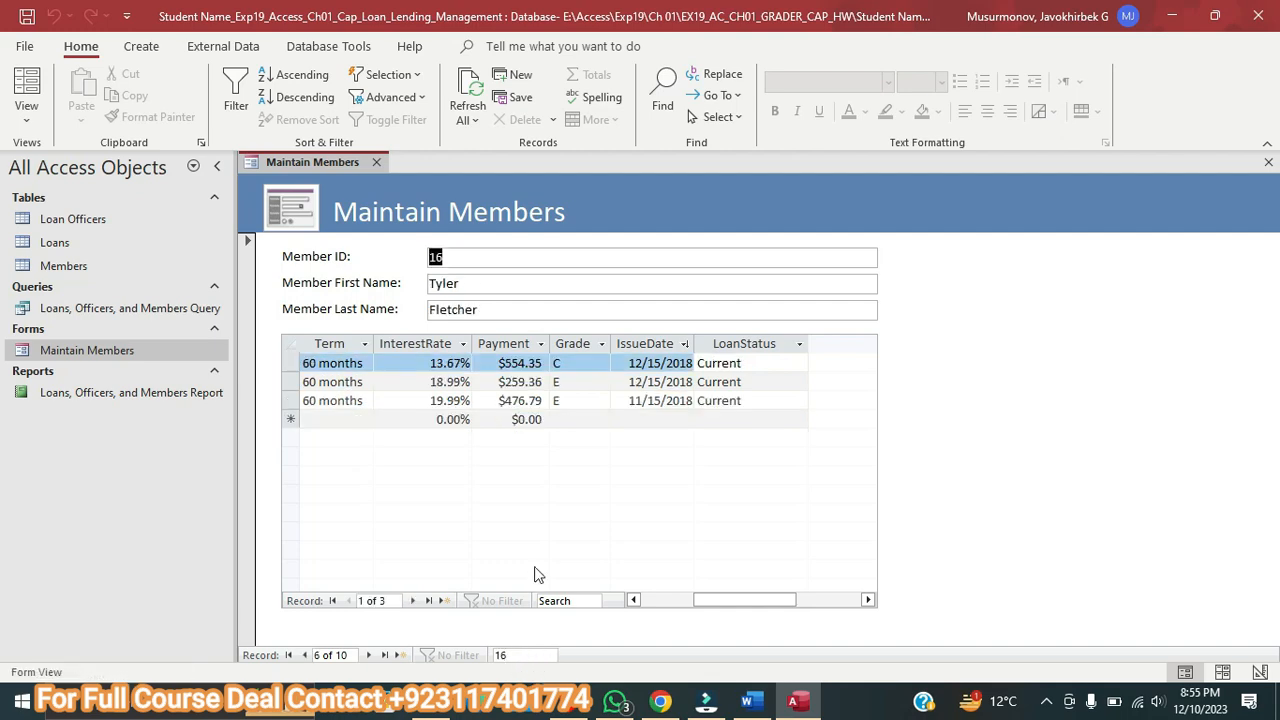
Recheck instruction 6 in Word and set the InterestRate of the loan with LoanID 47 to 12.54% in the Access subform.
{"action": "left_click", "coordinate": [741, 700]}
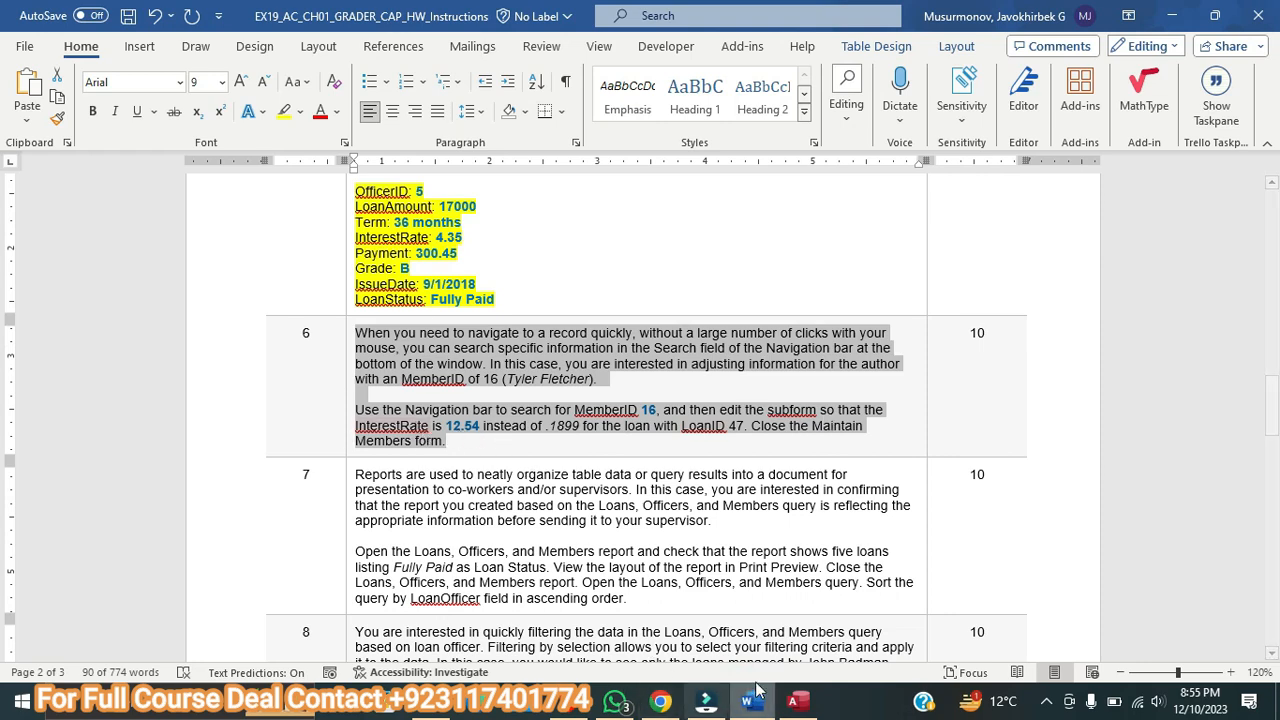
{"action": "left_click", "coordinate": [813, 703]}
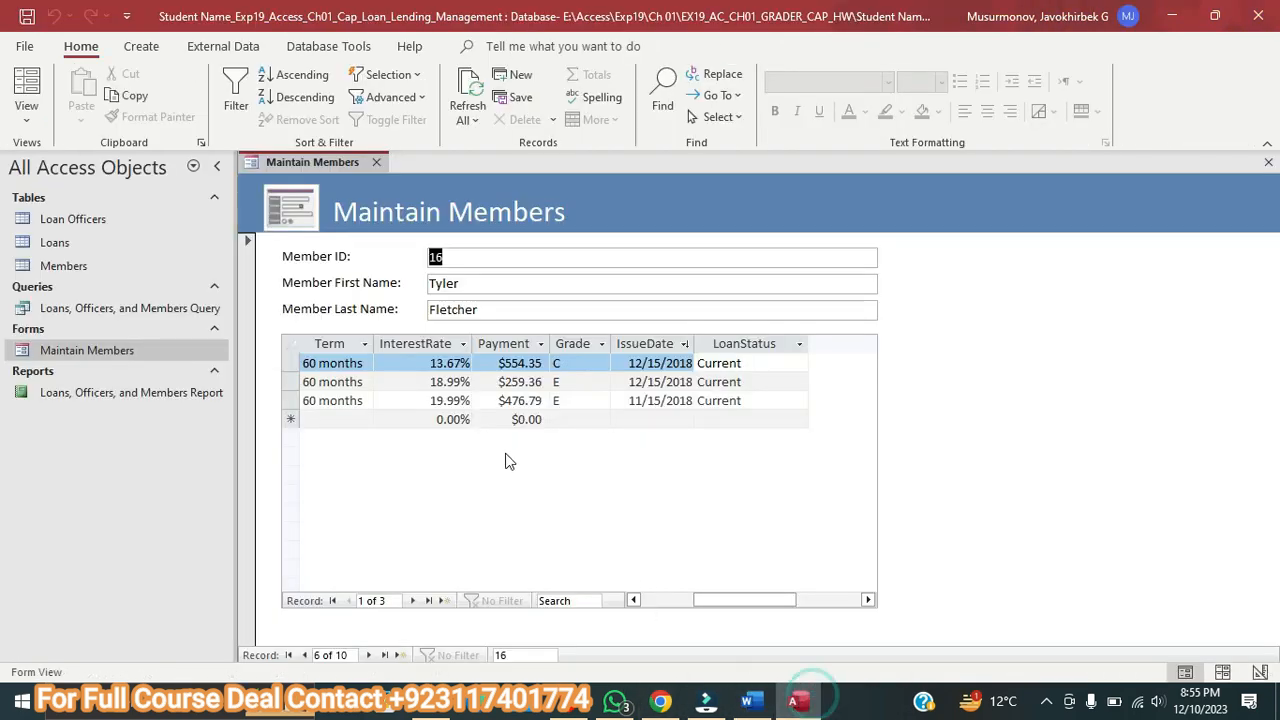
{"action": "left_click", "coordinate": [449, 382]}
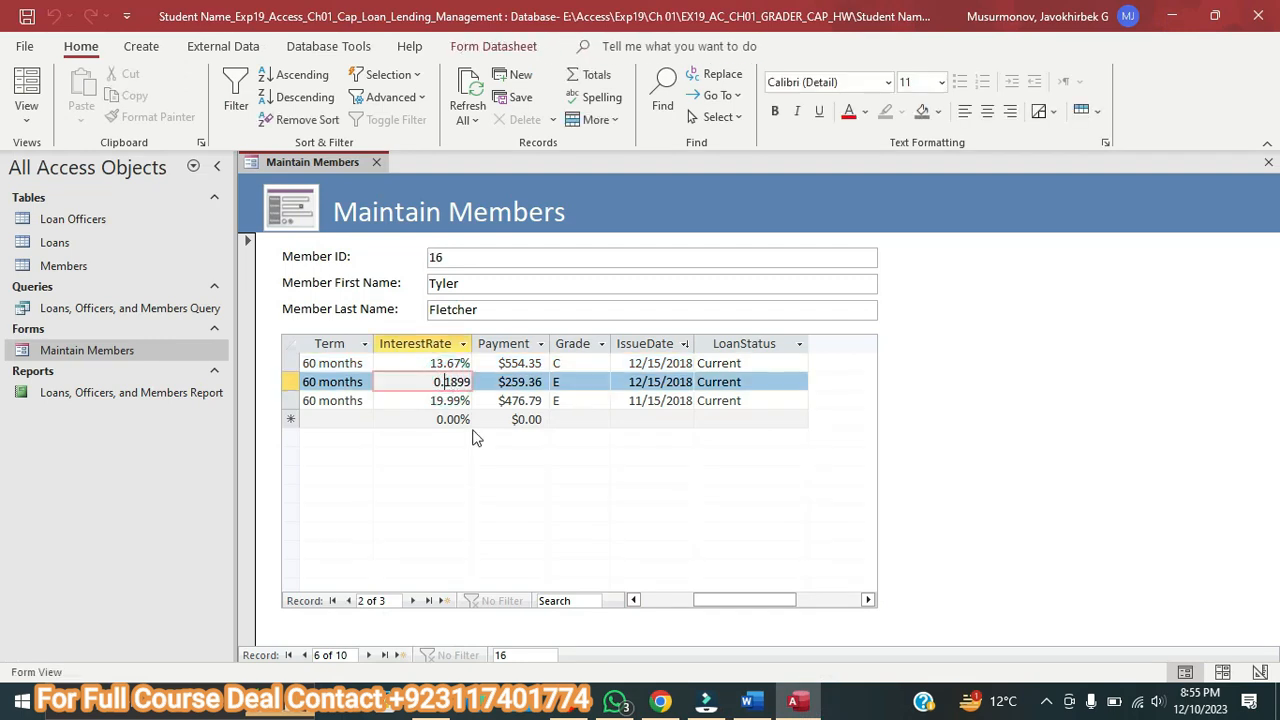
{"action": "key", "text": "BackSpace"}
{"action": "type", "text": "4"}
{"action": "left_click", "coordinate": [979, 509]}
{"action": "key", "text": "Tab"}
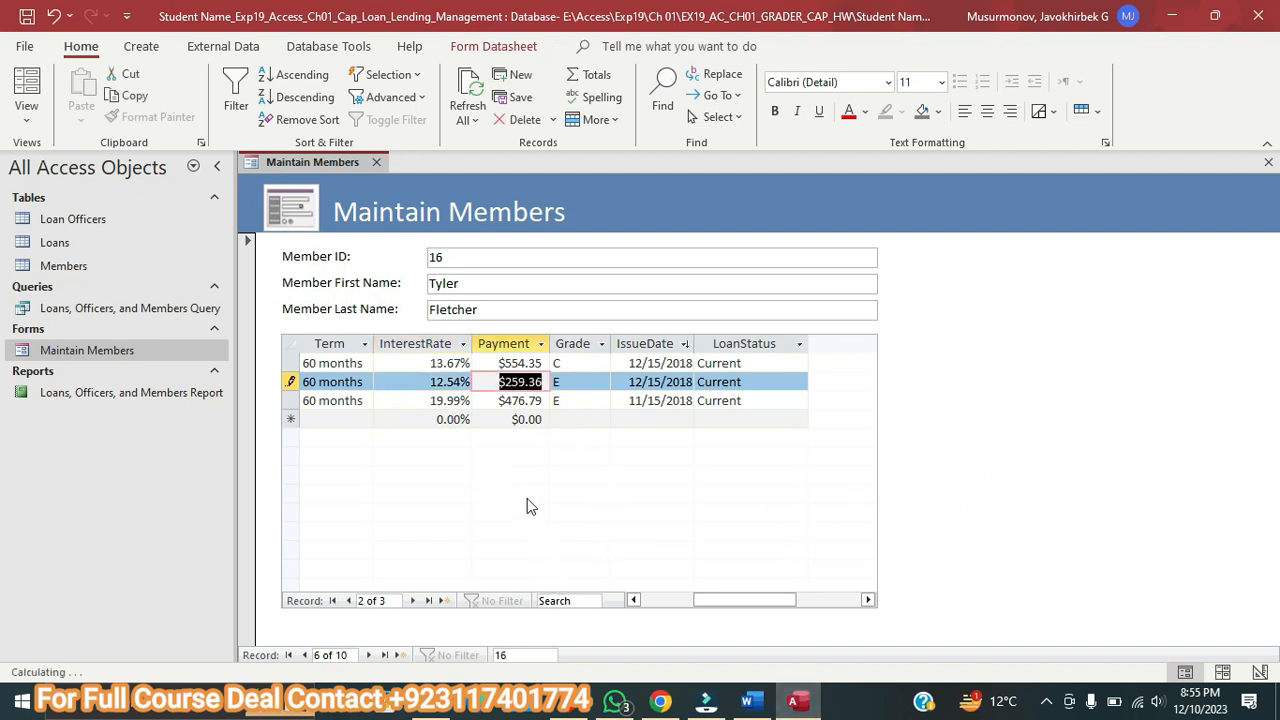
Check the edited loan's LoanID in the Access subform against instruction 6 in Word.
{"action": "left_click", "coordinate": [746, 700]}
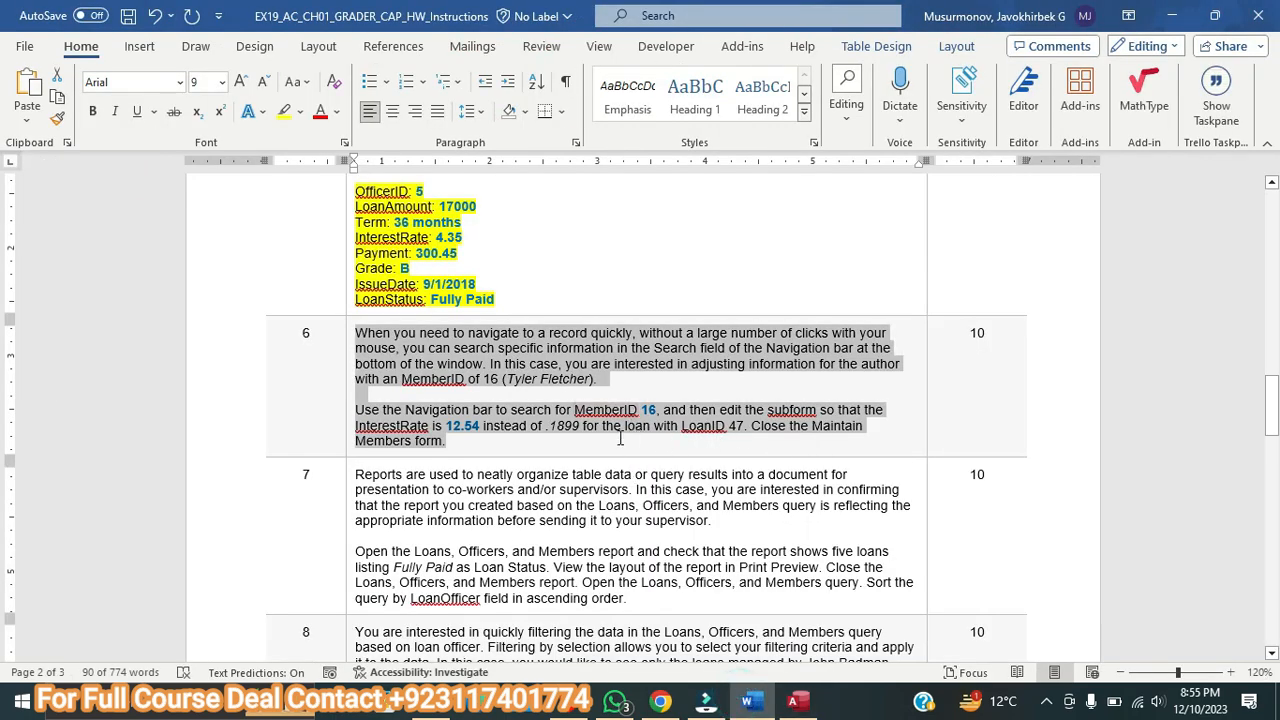
{"action": "left_click", "coordinate": [794, 700]}
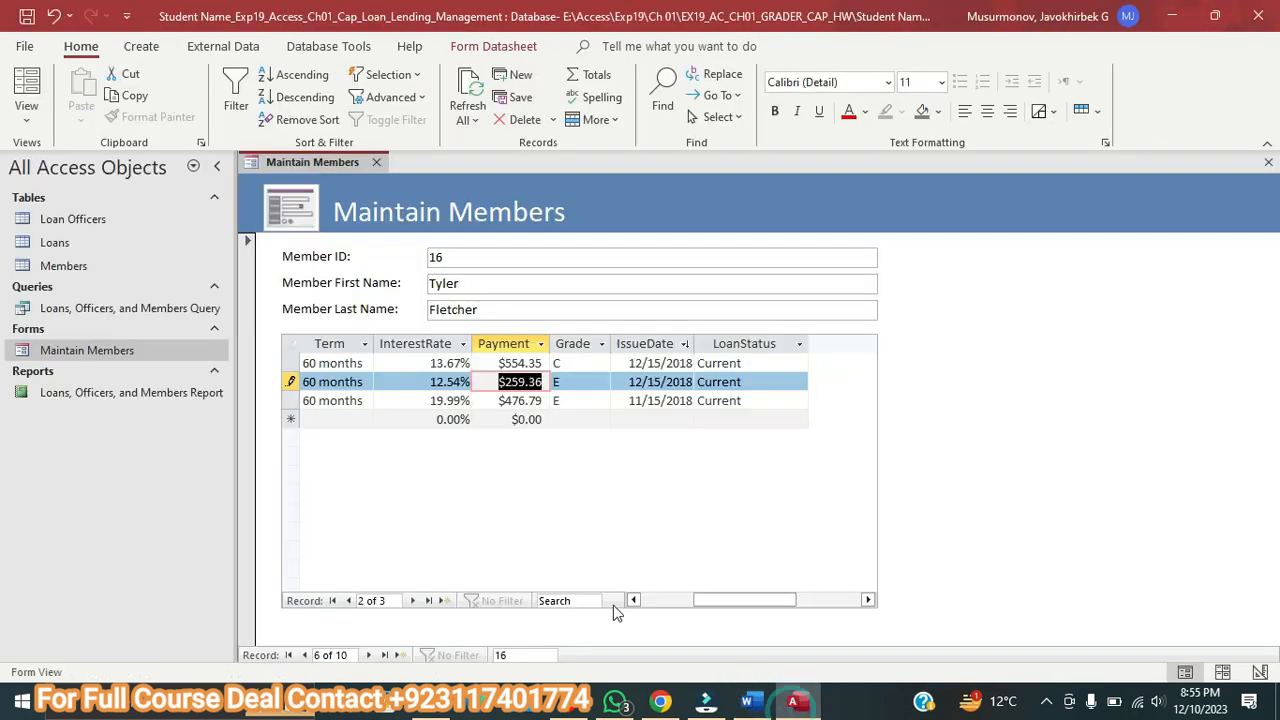
{"action": "left_click_drag", "start_coordinate": [706, 600], "coordinate": [642, 600]}
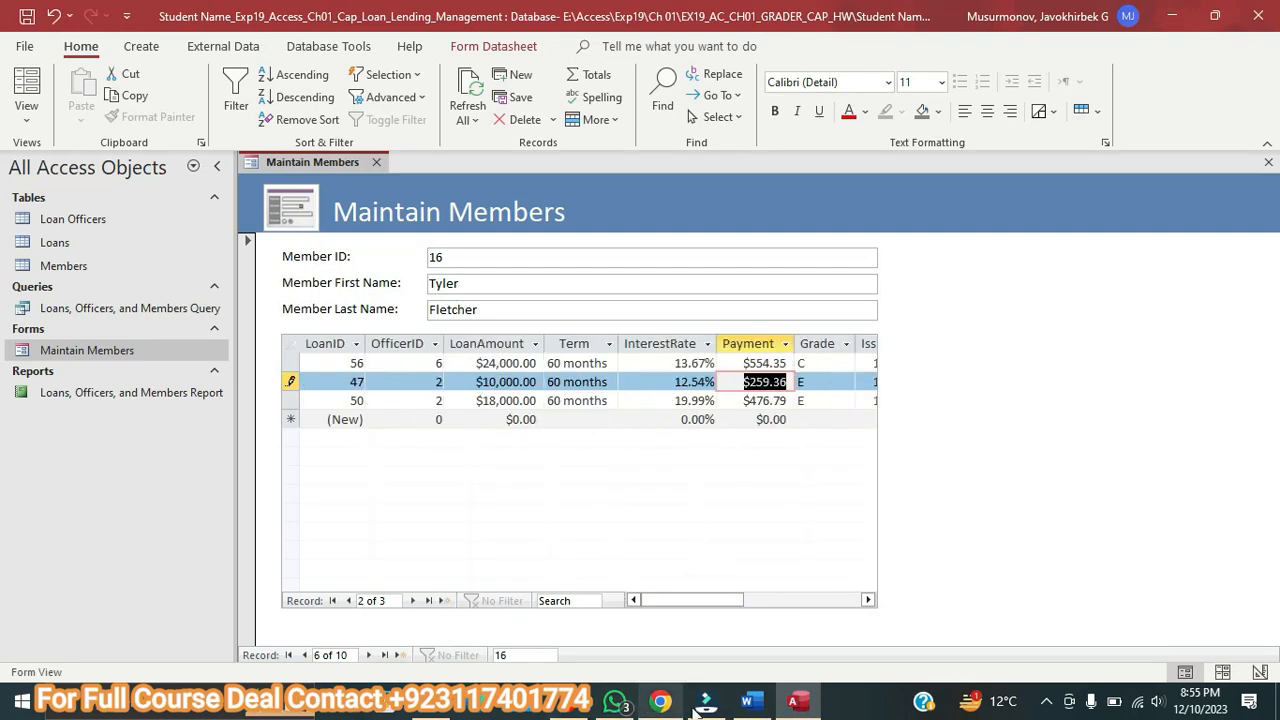
Review the end of instruction 6 in Word, then save and close the Maintain Members form in Access.
{"action": "left_click", "coordinate": [757, 705]}
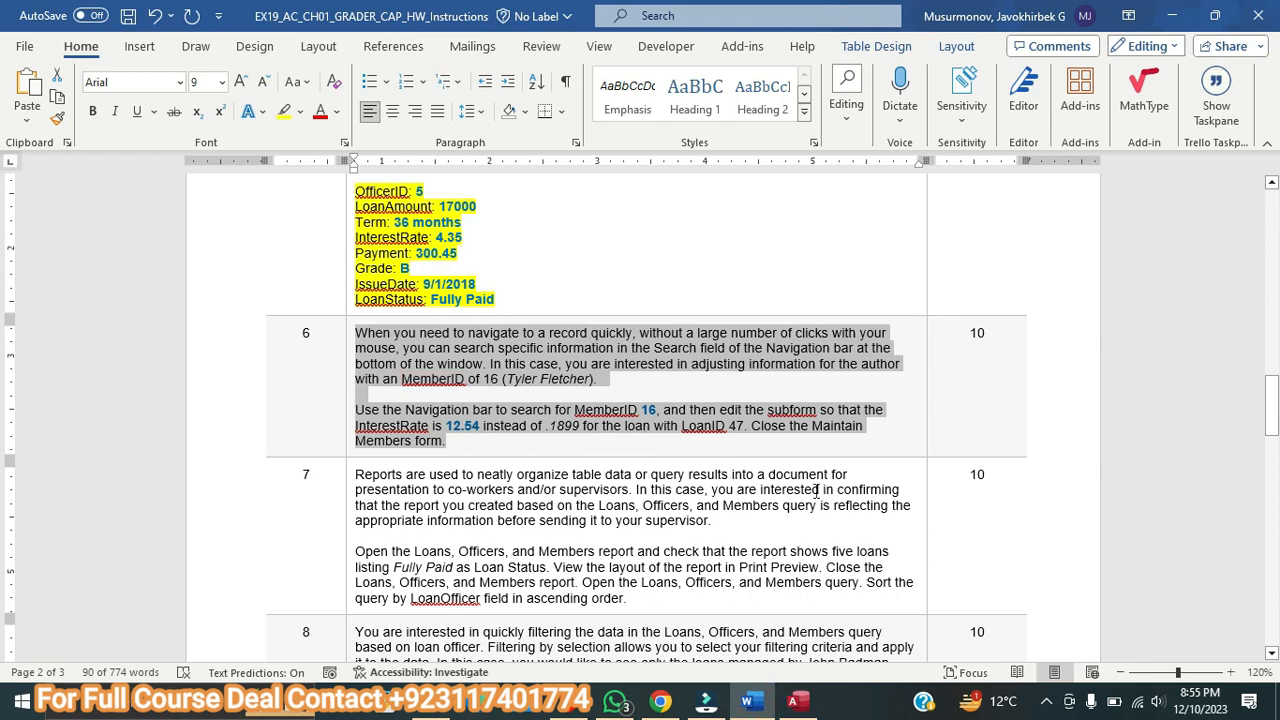
{"action": "left_click", "coordinate": [797, 703]}
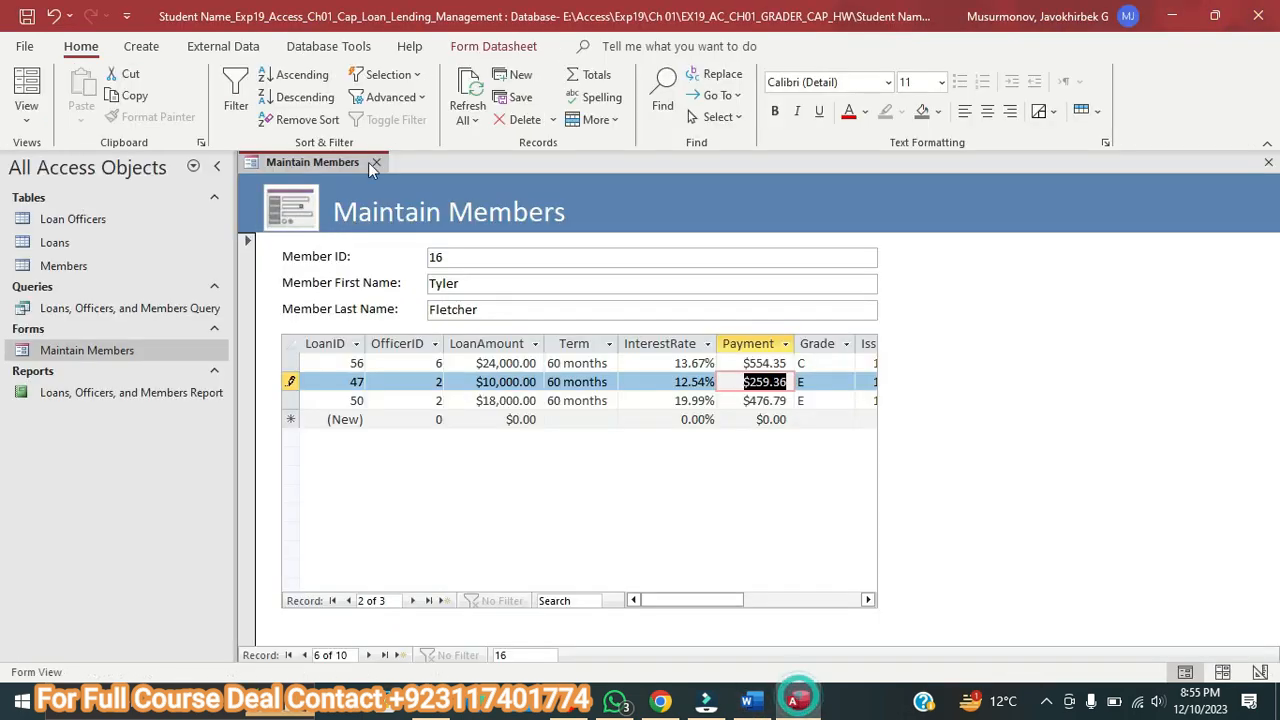
{"action": "right_click", "coordinate": [351, 163]}
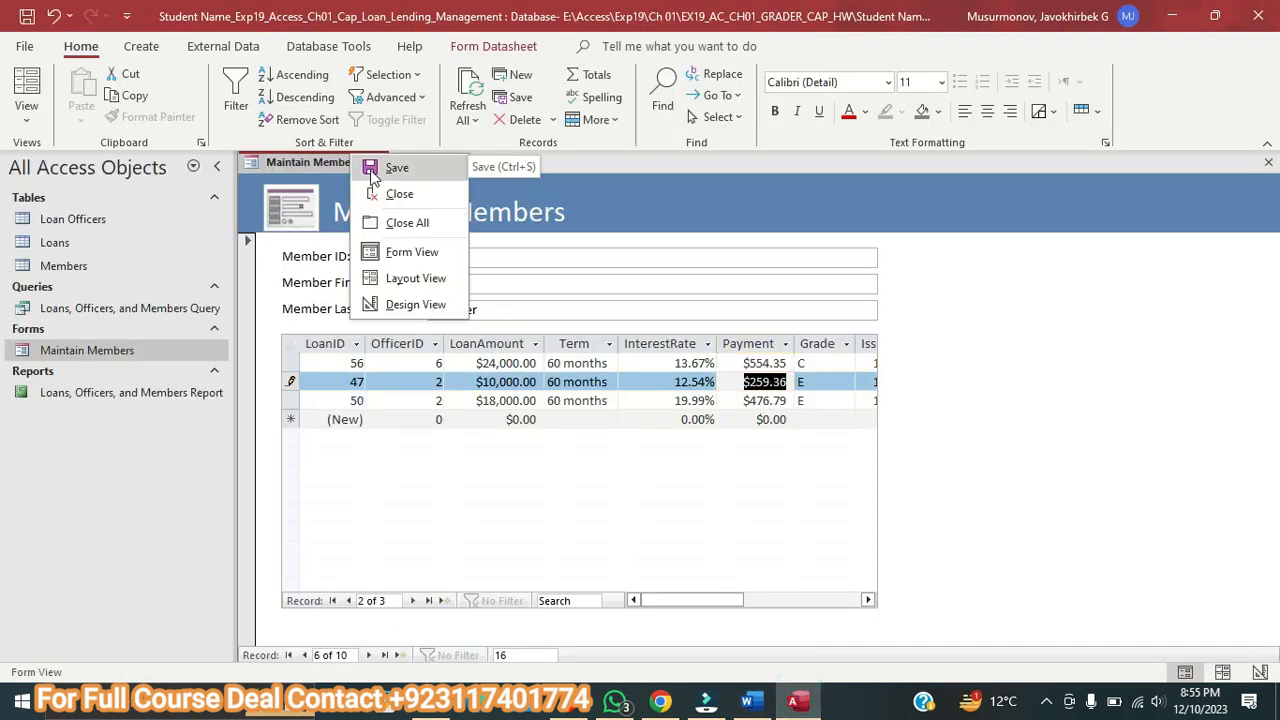
{"action": "left_click", "coordinate": [372, 174]}
{"action": "left_click", "coordinate": [376, 163]}
Switch to Word and highlight the whole text of instruction 7 in yellow.
{"action": "left_click", "coordinate": [752, 703]}
{"action": "scroll", "coordinate": [638, 515], "scroll_direction": "down", "scroll_amount": 3}
{"action": "left_click_drag", "start_coordinate": [633, 497], "coordinate": [357, 368]}
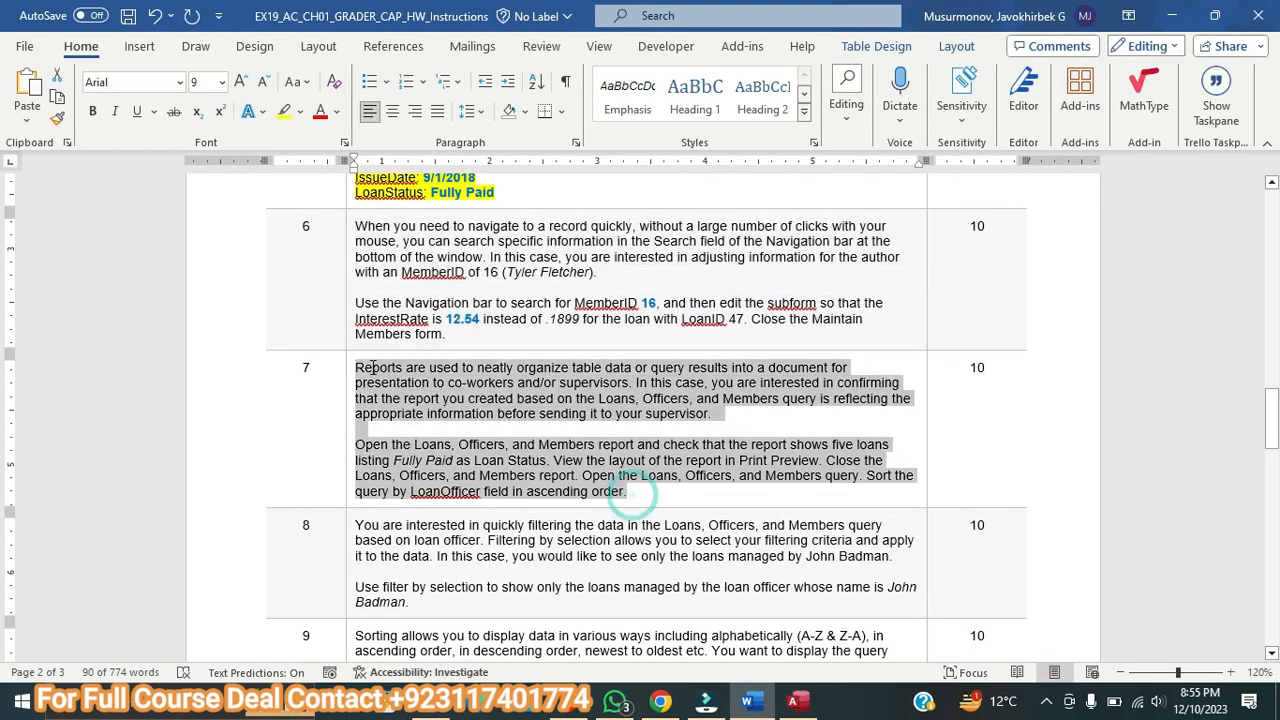
{"action": "left_click", "coordinate": [284, 111]}
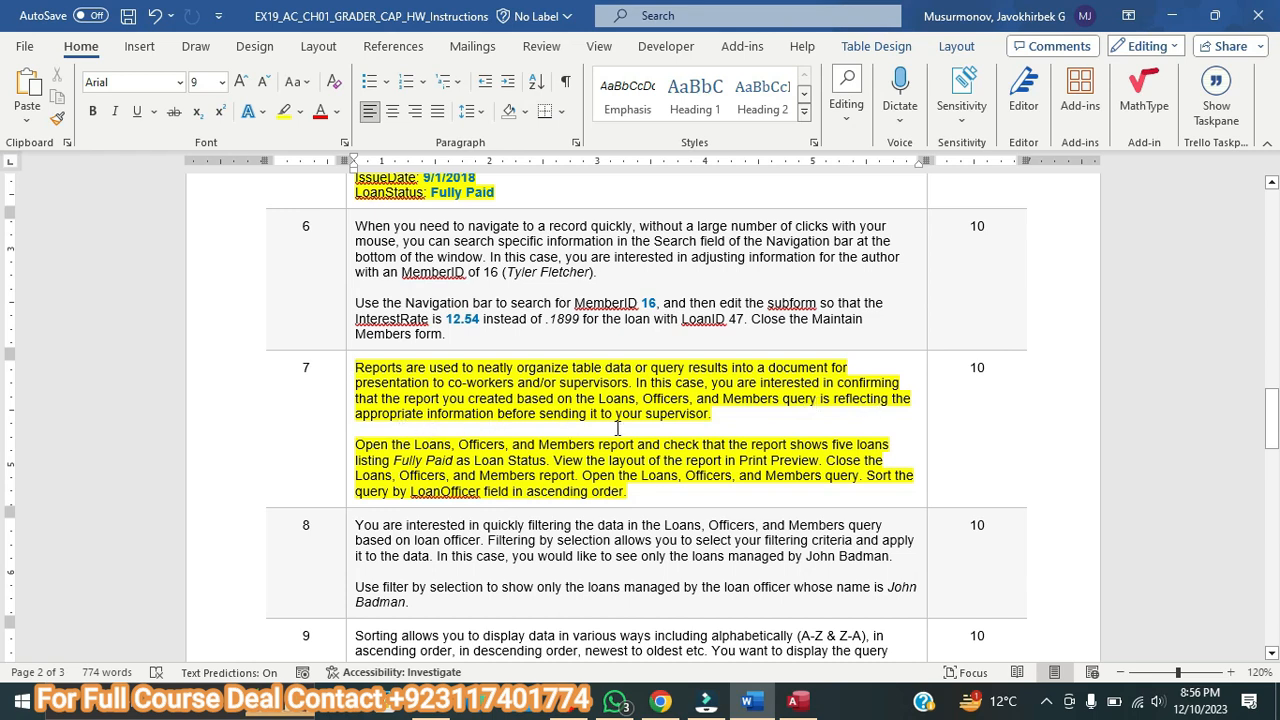
{"action": "scroll", "coordinate": [618, 428], "scroll_direction": "down", "scroll_amount": 1}
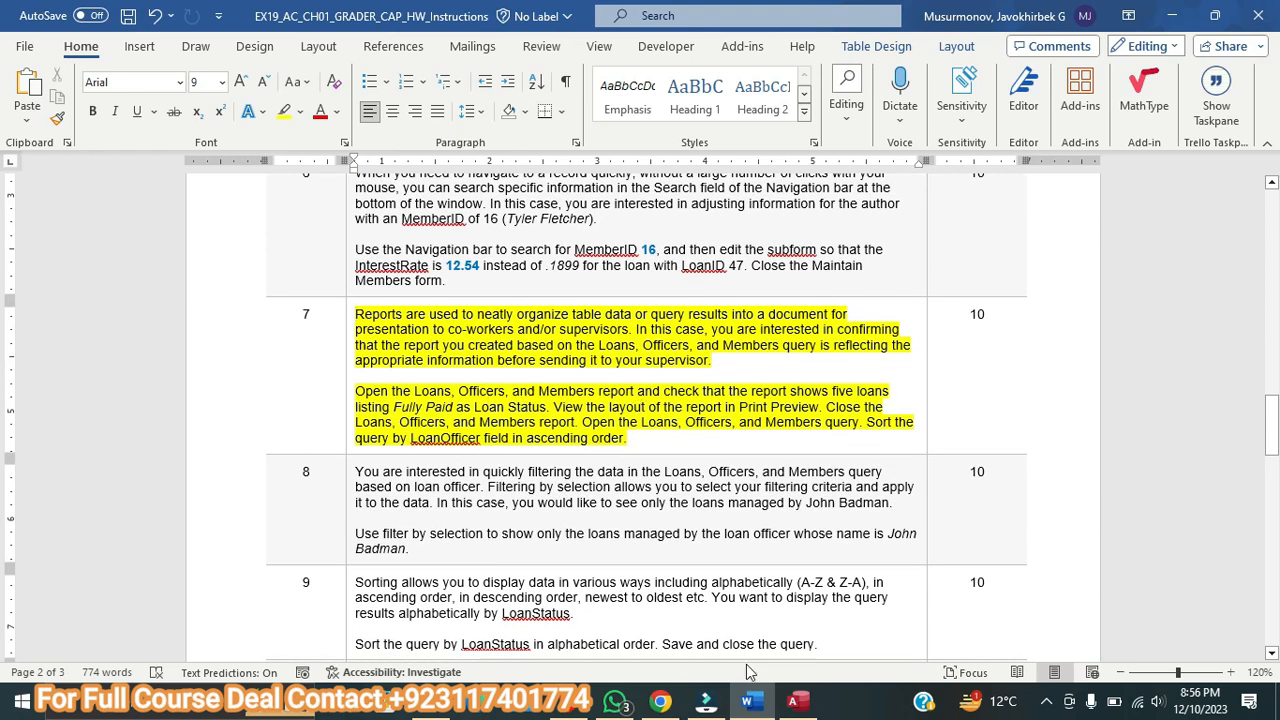
Open the Loans, Officers, and Members Report in Access and show it in Print Preview as instruction 7 in Word asks.
{"action": "left_click", "coordinate": [796, 700]}
{"action": "double_click", "coordinate": [86, 394]}
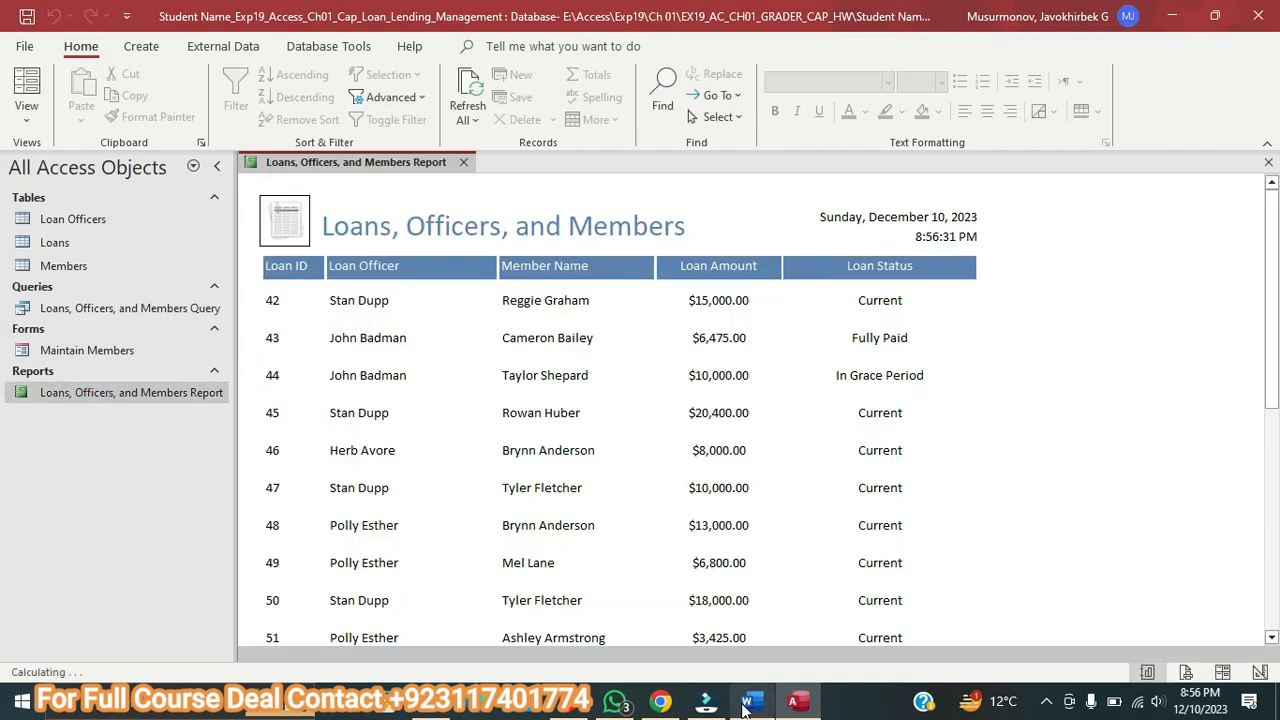
{"action": "left_click", "coordinate": [740, 701]}
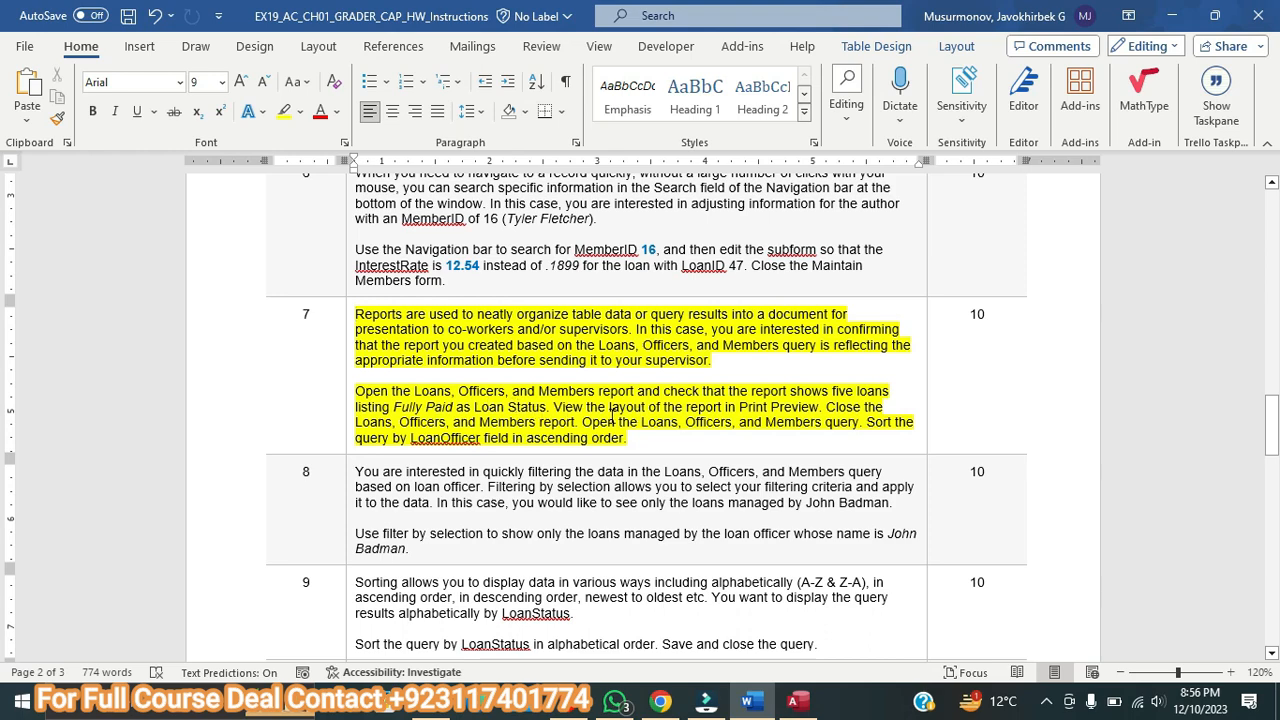
{"action": "left_click", "coordinate": [794, 701]}
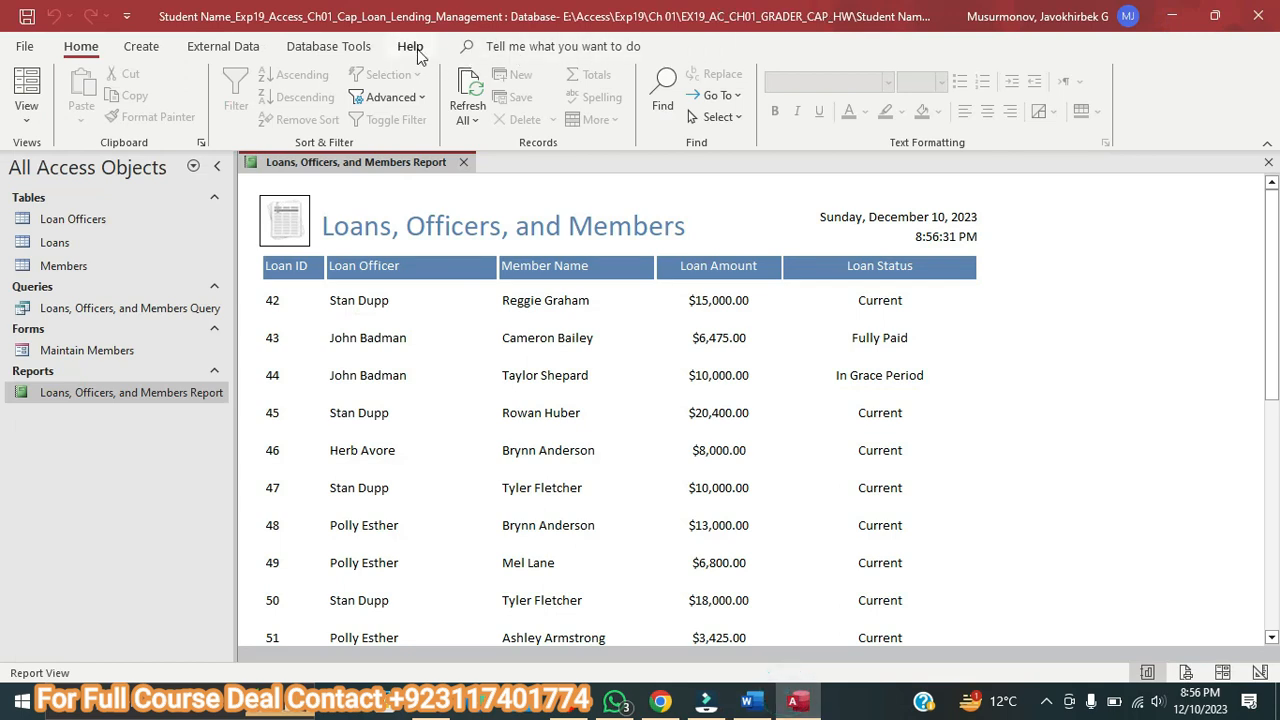
{"action": "left_click", "coordinate": [1184, 672]}
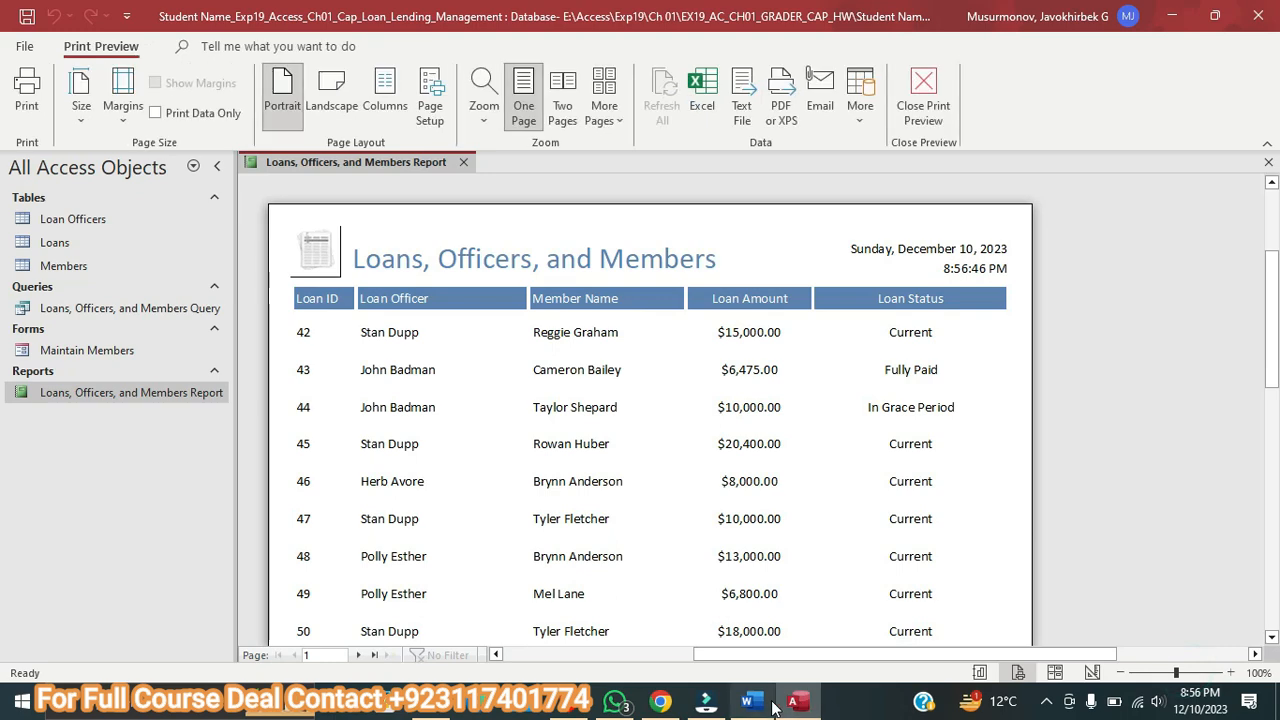
Check instruction 7 in Word and open the Loans, Officers, and Members Query in Access.
{"action": "left_click", "coordinate": [747, 701]}
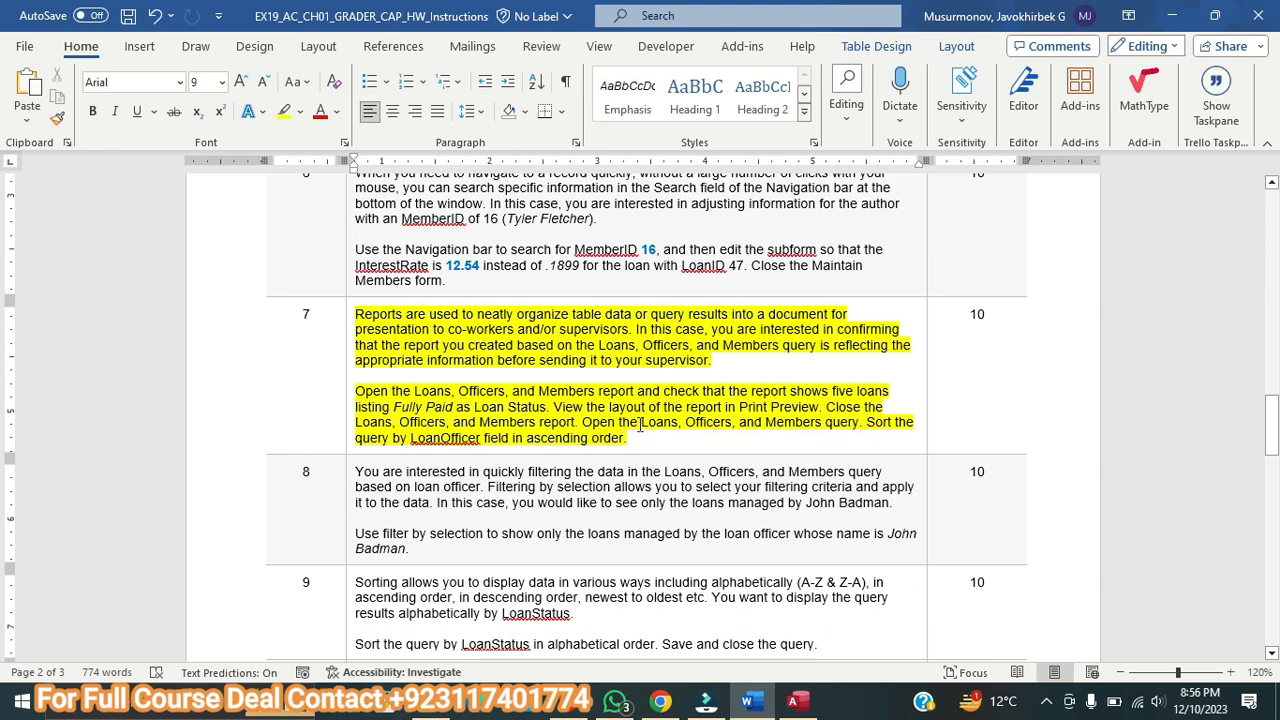
{"action": "left_click", "coordinate": [797, 699]}
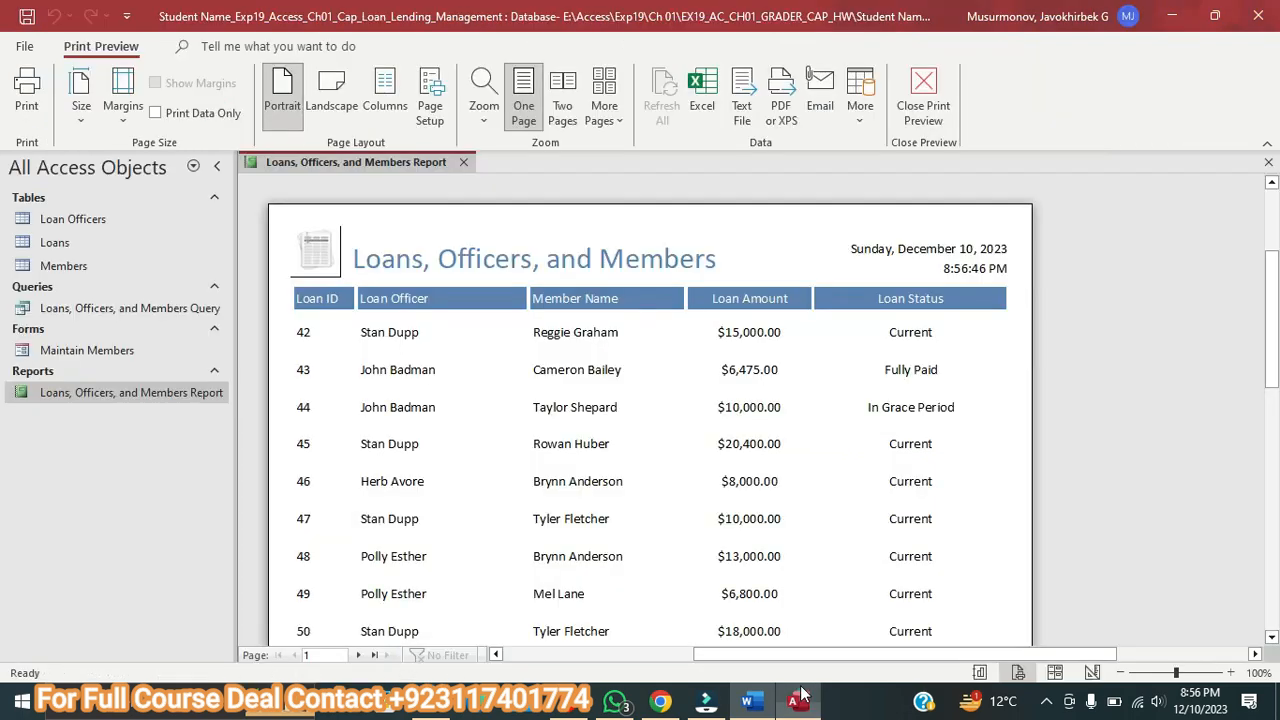
{"action": "double_click", "coordinate": [118, 309]}
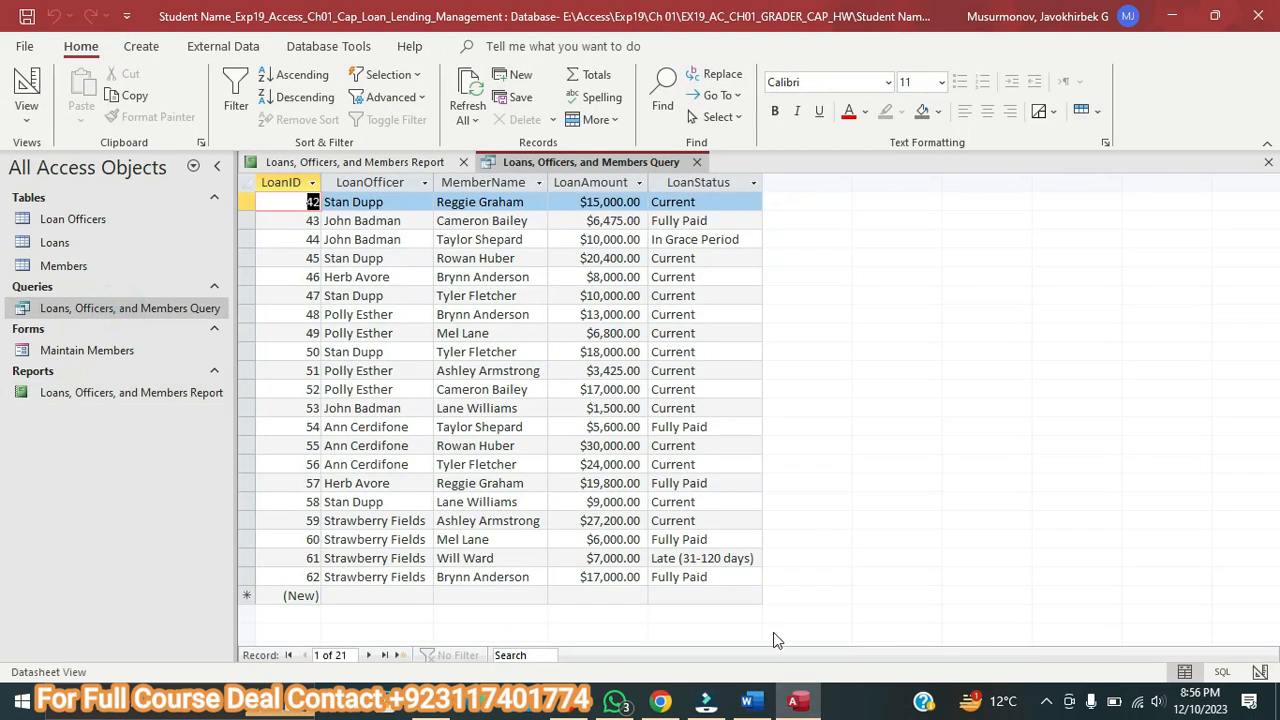
Sort the Loans, Officers, and Members Query by LoanOfficer in ascending order in Access and return to the instructions in Word.
{"action": "left_click", "coordinate": [747, 700]}
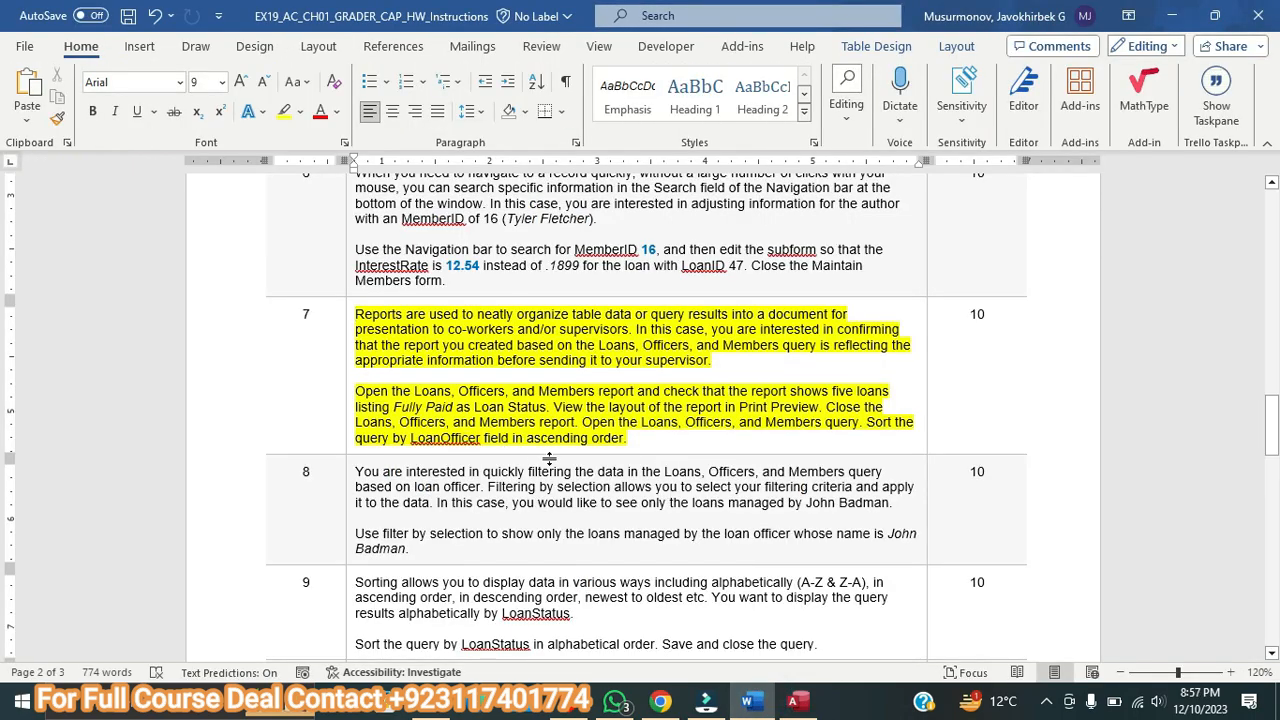
{"action": "left_click", "coordinate": [797, 699]}
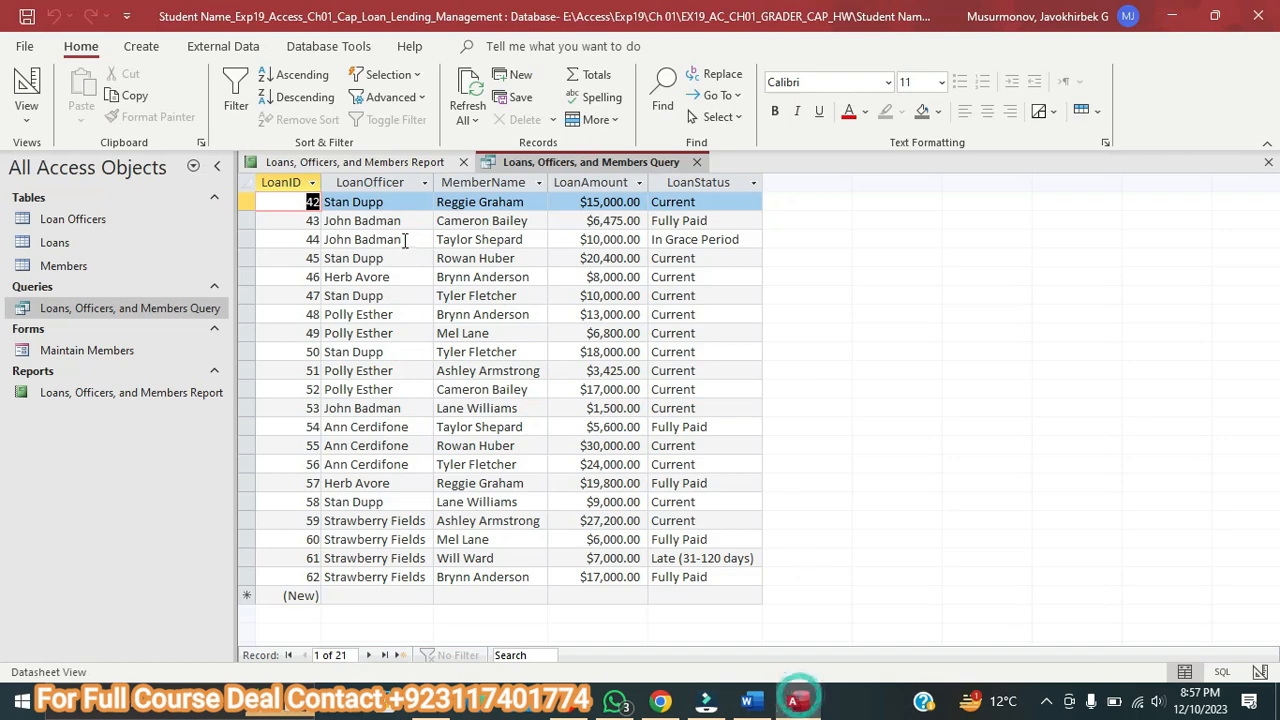
{"action": "left_click", "coordinate": [423, 184]}
{"action": "left_click", "coordinate": [448, 205]}
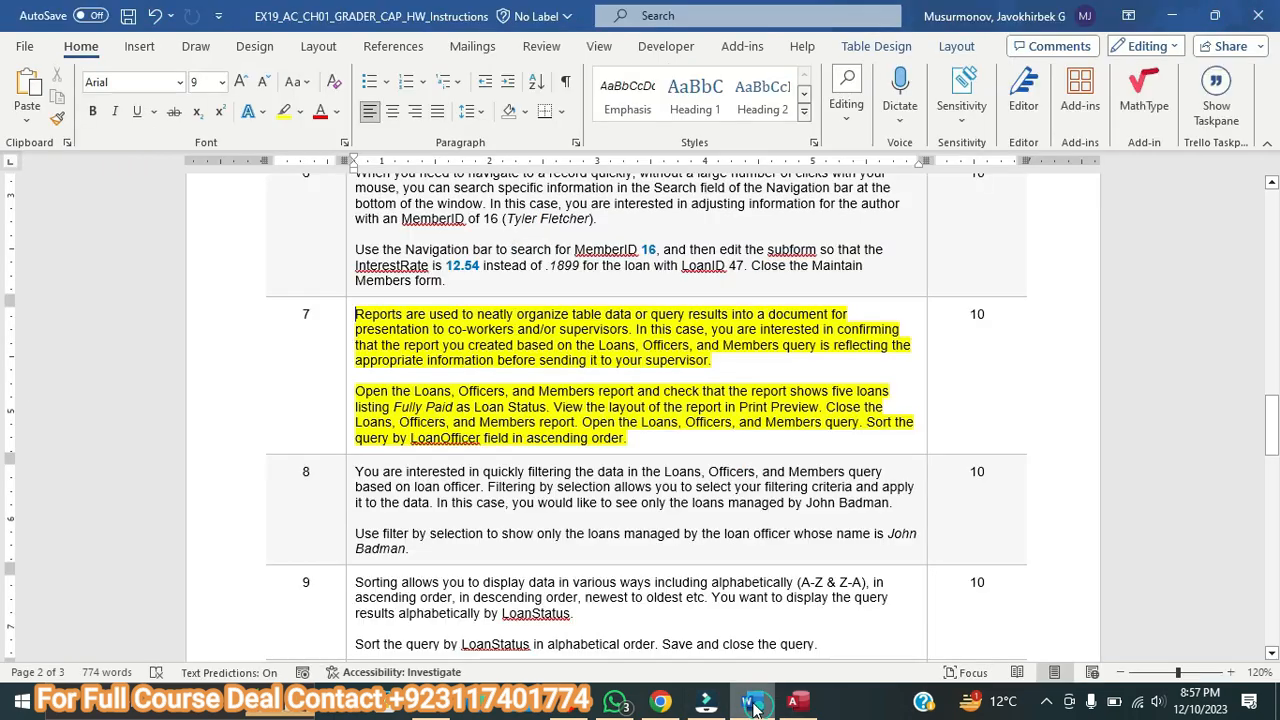
{"action": "left_click", "coordinate": [751, 700]}
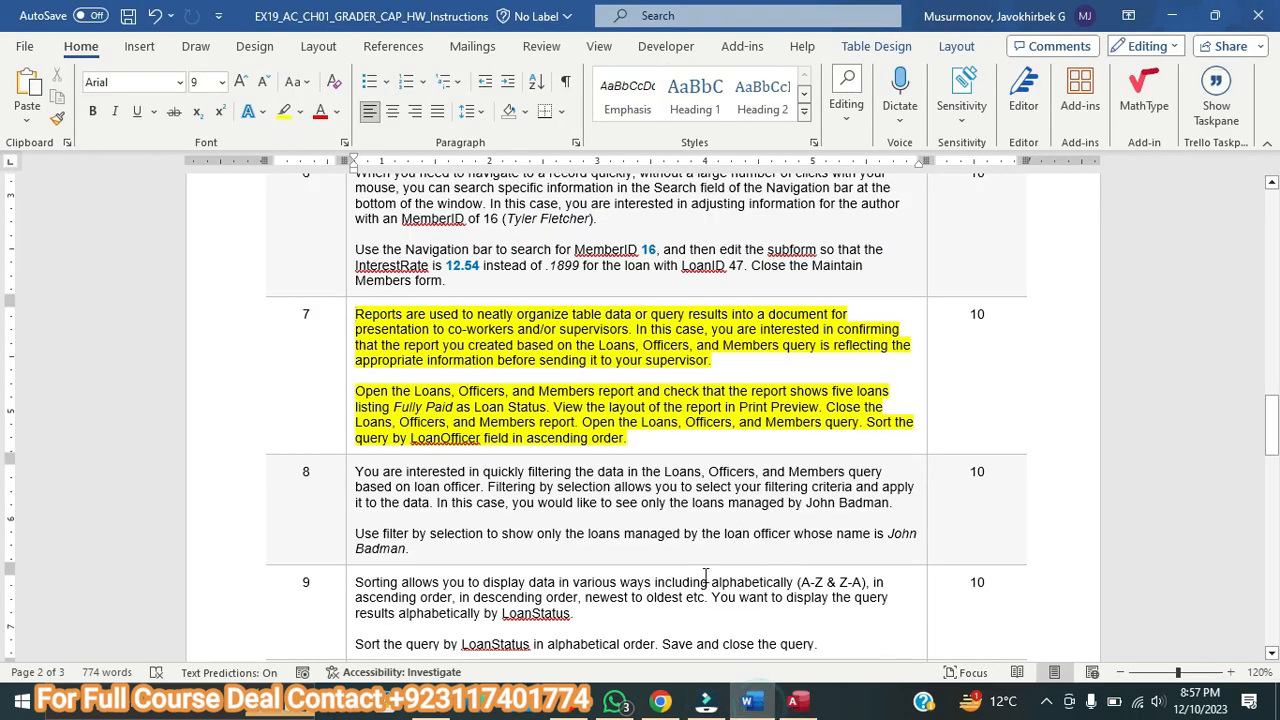
Highlight the whole text of instruction 8 in yellow in Word and switch back to the query in Access.
{"action": "scroll", "coordinate": [428, 510], "scroll_direction": "down", "scroll_amount": 2}
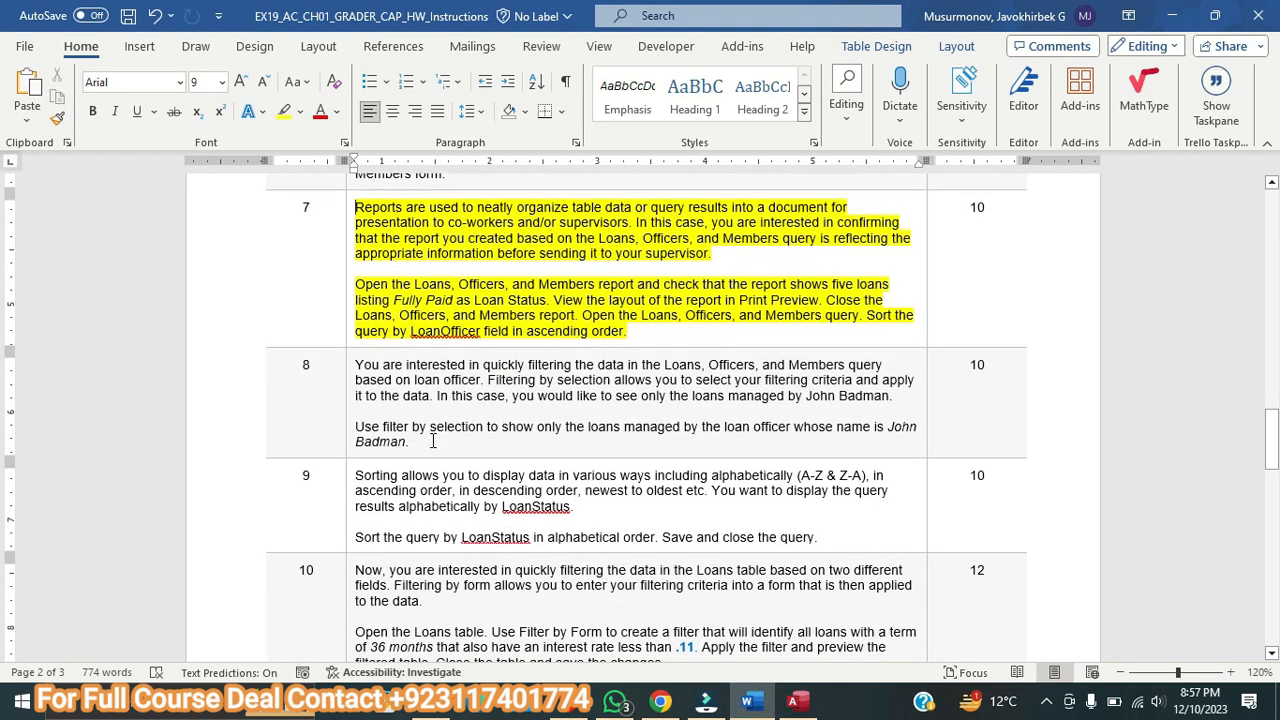
{"action": "triple_click", "coordinate": [425, 446]}
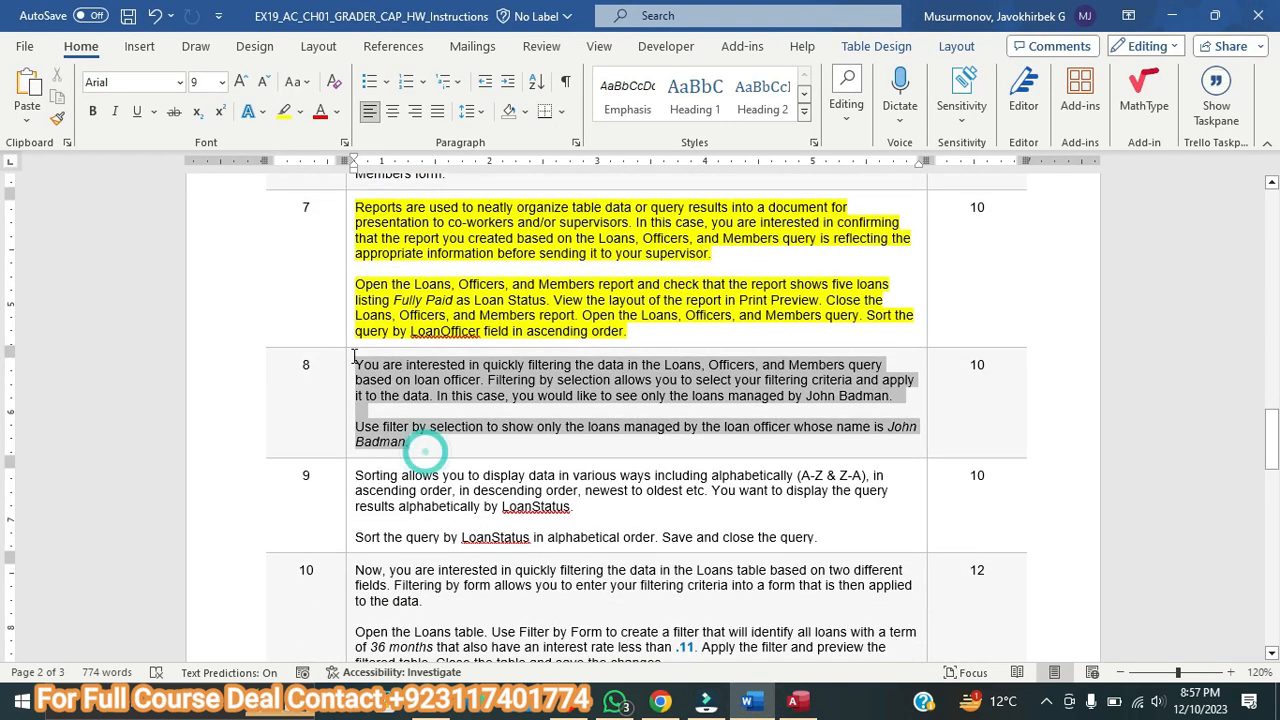
{"action": "left_click", "coordinate": [285, 112]}
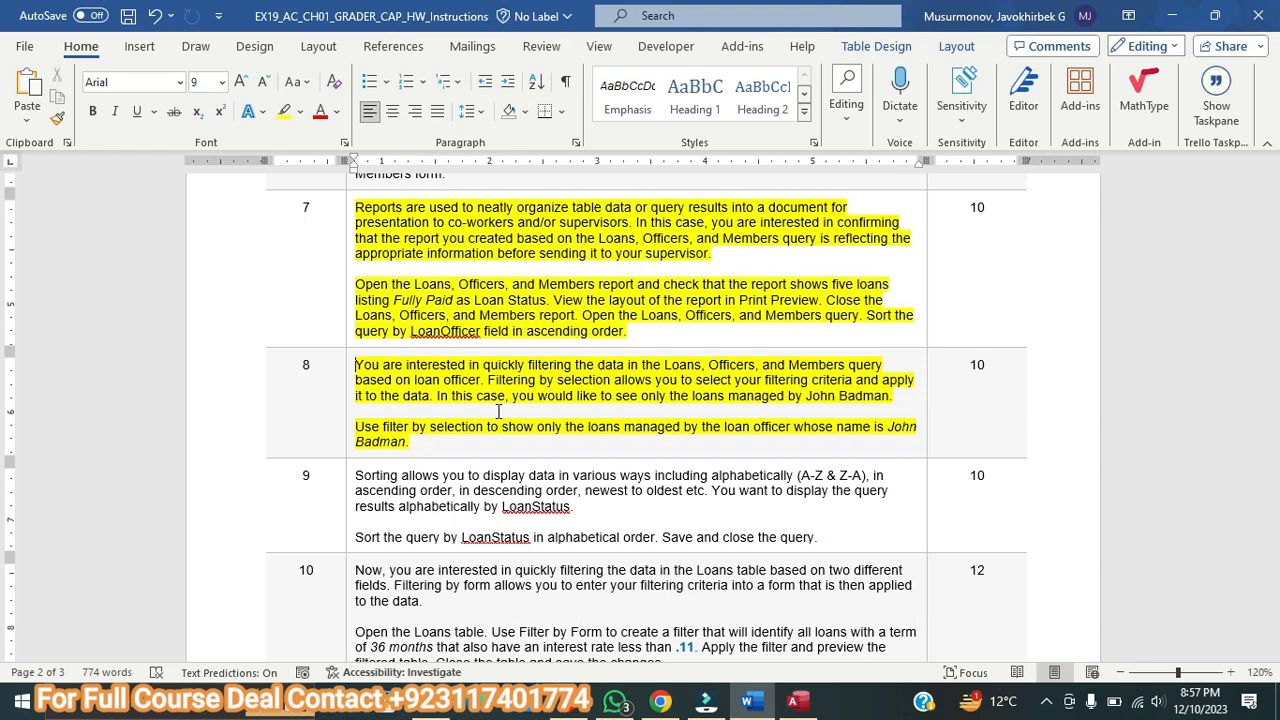
{"action": "left_click", "coordinate": [795, 703]}
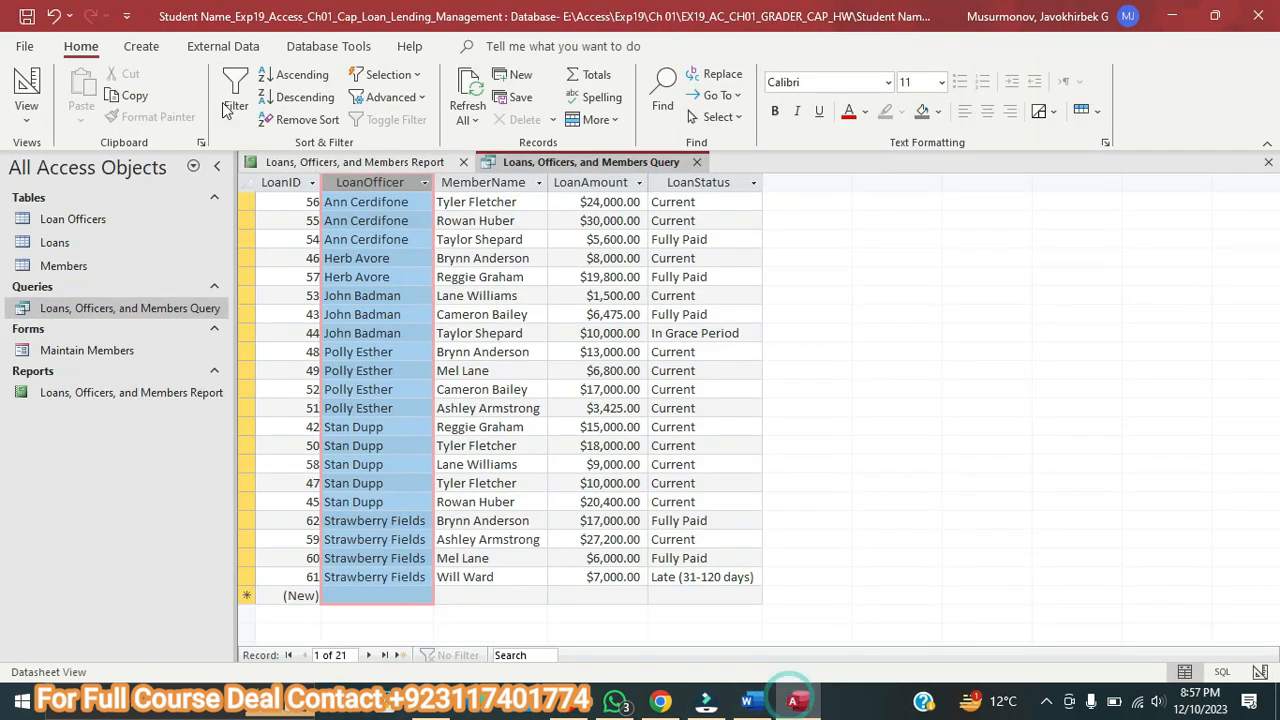
{"action": "left_click", "coordinate": [395, 97]}
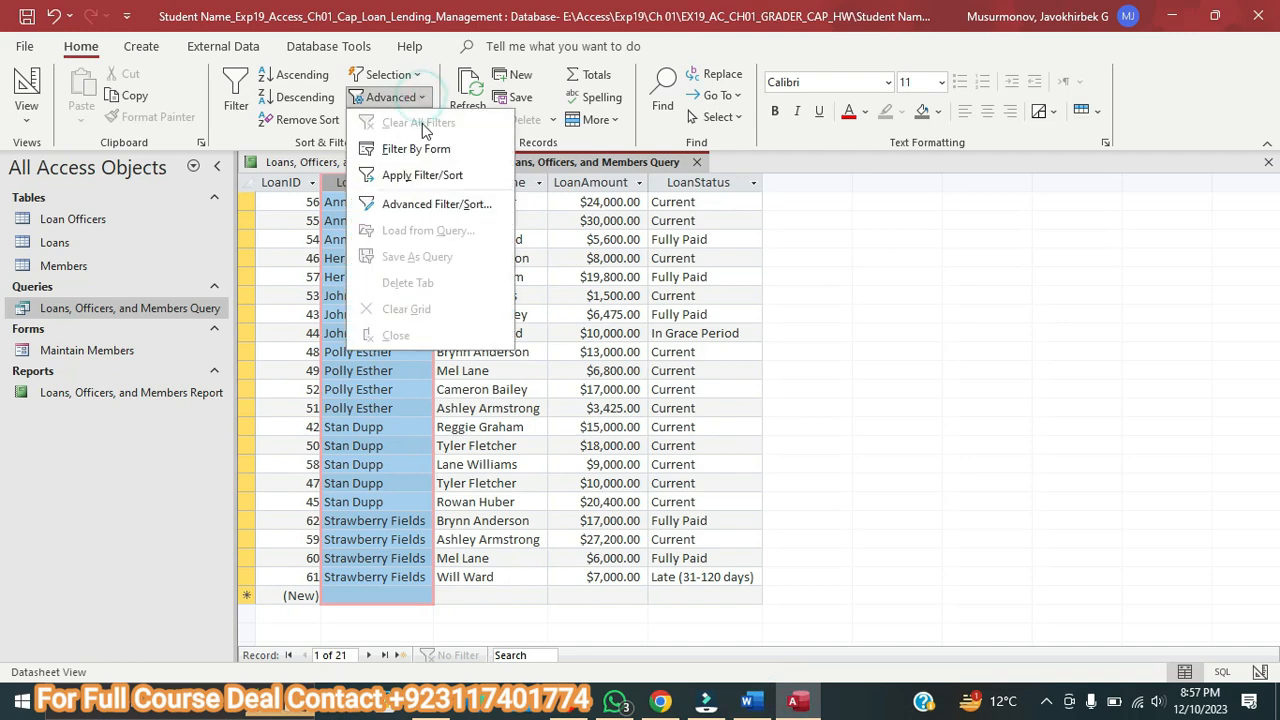
{"action": "left_click", "coordinate": [414, 77]}
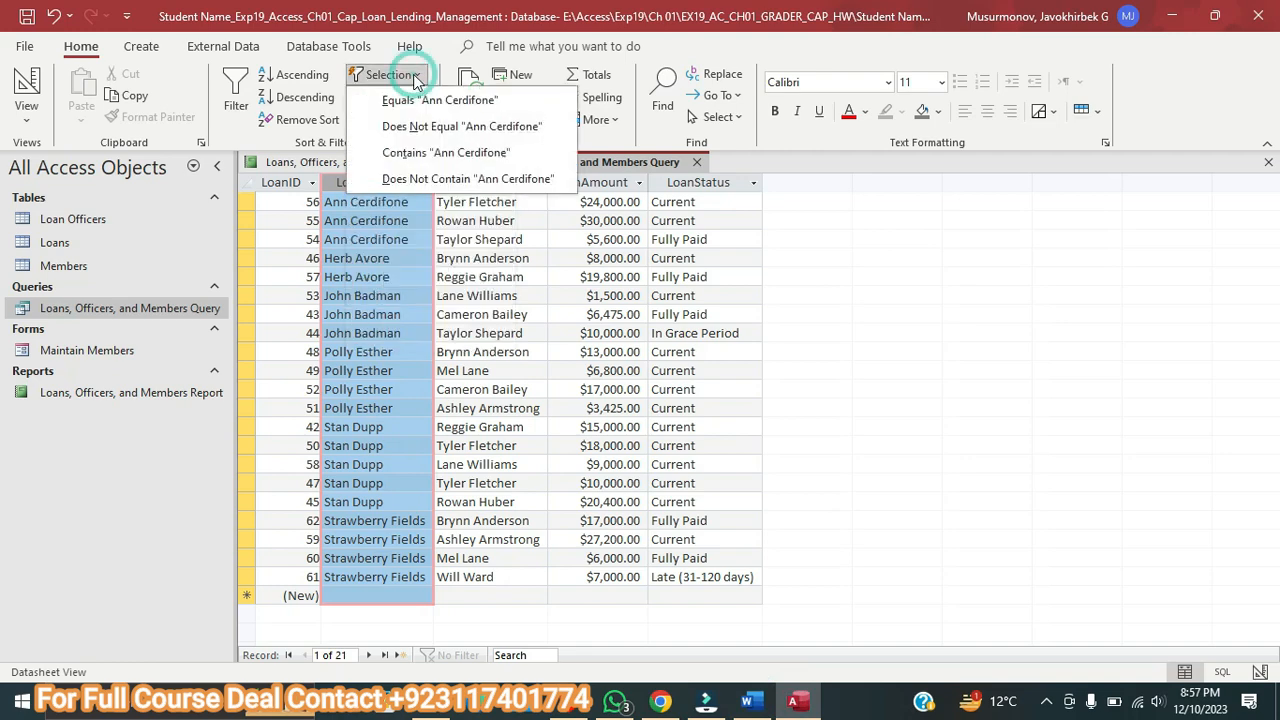
{"action": "left_click", "coordinate": [1046, 455]}
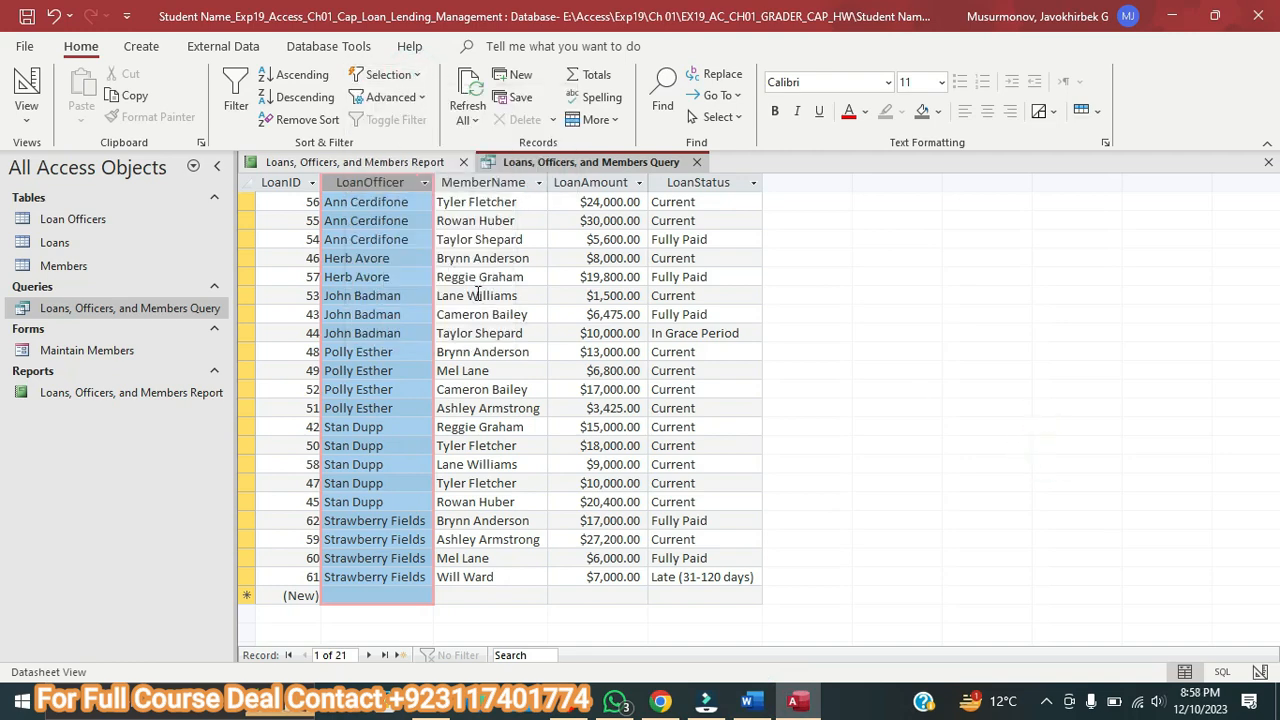
{"action": "left_click", "coordinate": [445, 241]}
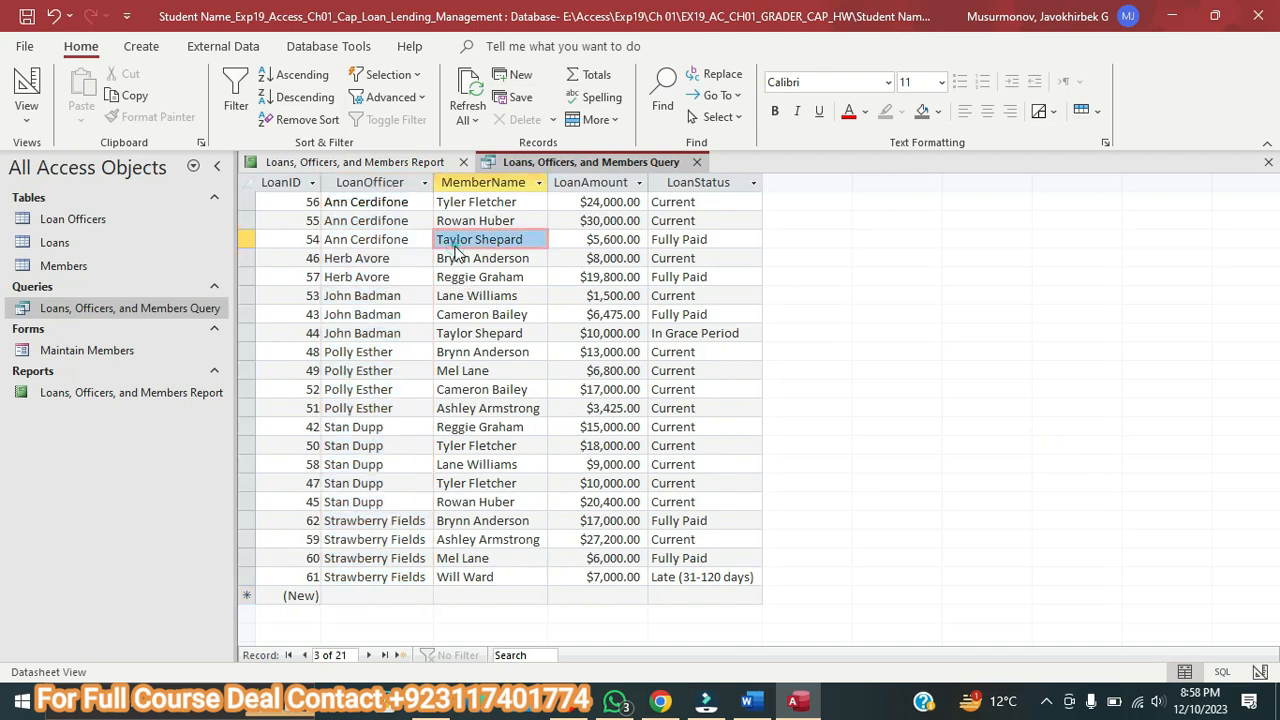
Filter the query by selection to show only the loans managed by the loan officer named in instruction 8.
{"action": "left_click", "coordinate": [362, 296]}
{"action": "left_click", "coordinate": [756, 704]}
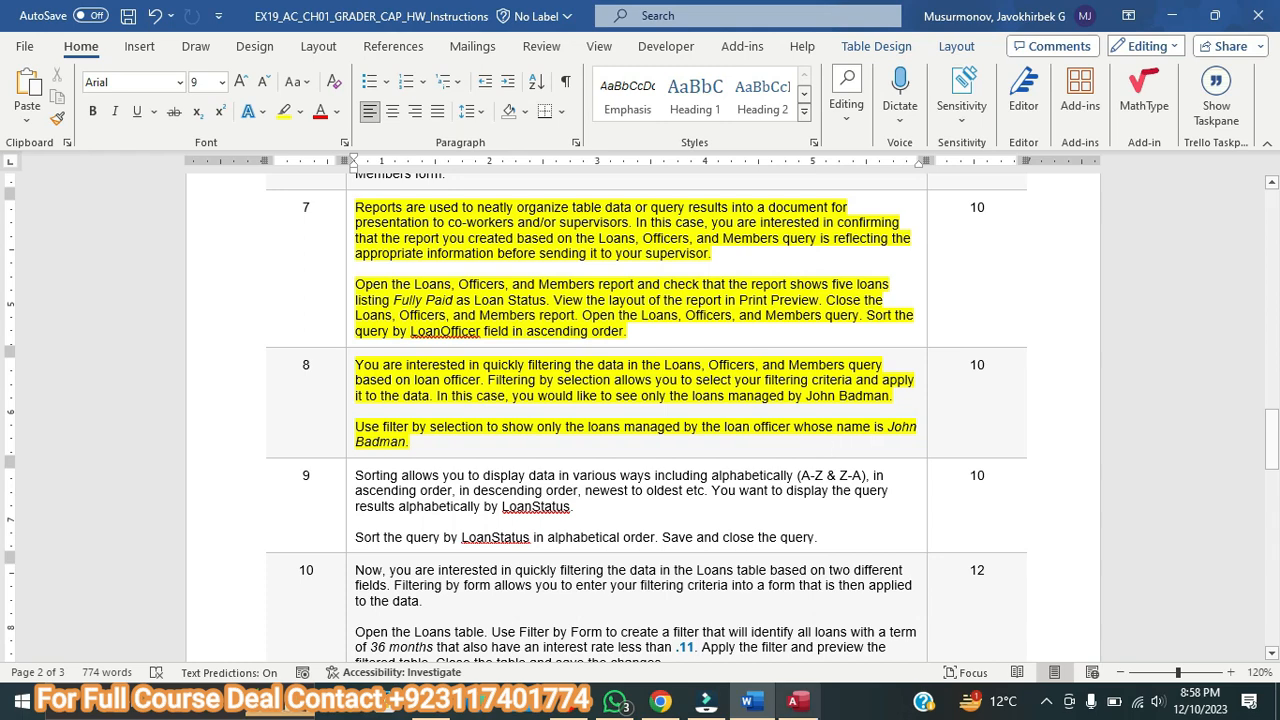
{"action": "key", "text": "alt+Tab"}
{"action": "left_click_drag", "start_coordinate": [408, 296], "coordinate": [323, 297]}
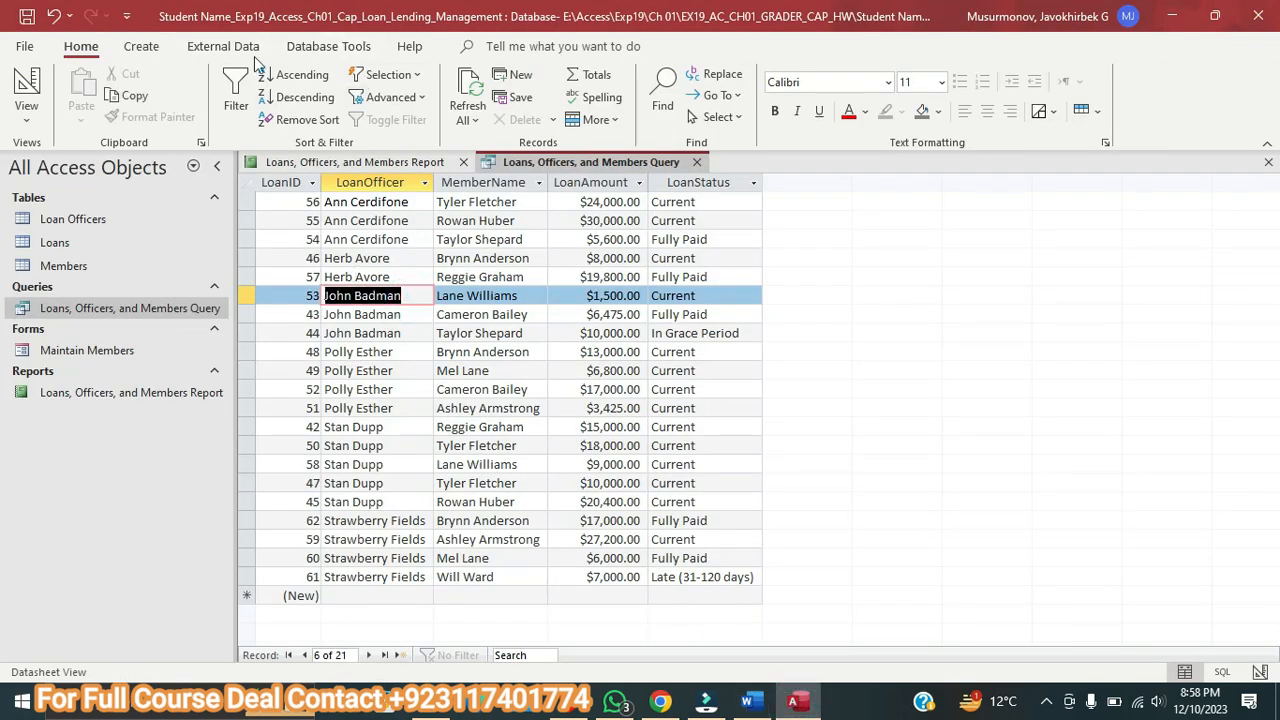
{"action": "left_click", "coordinate": [417, 77]}
{"action": "left_click", "coordinate": [420, 101]}
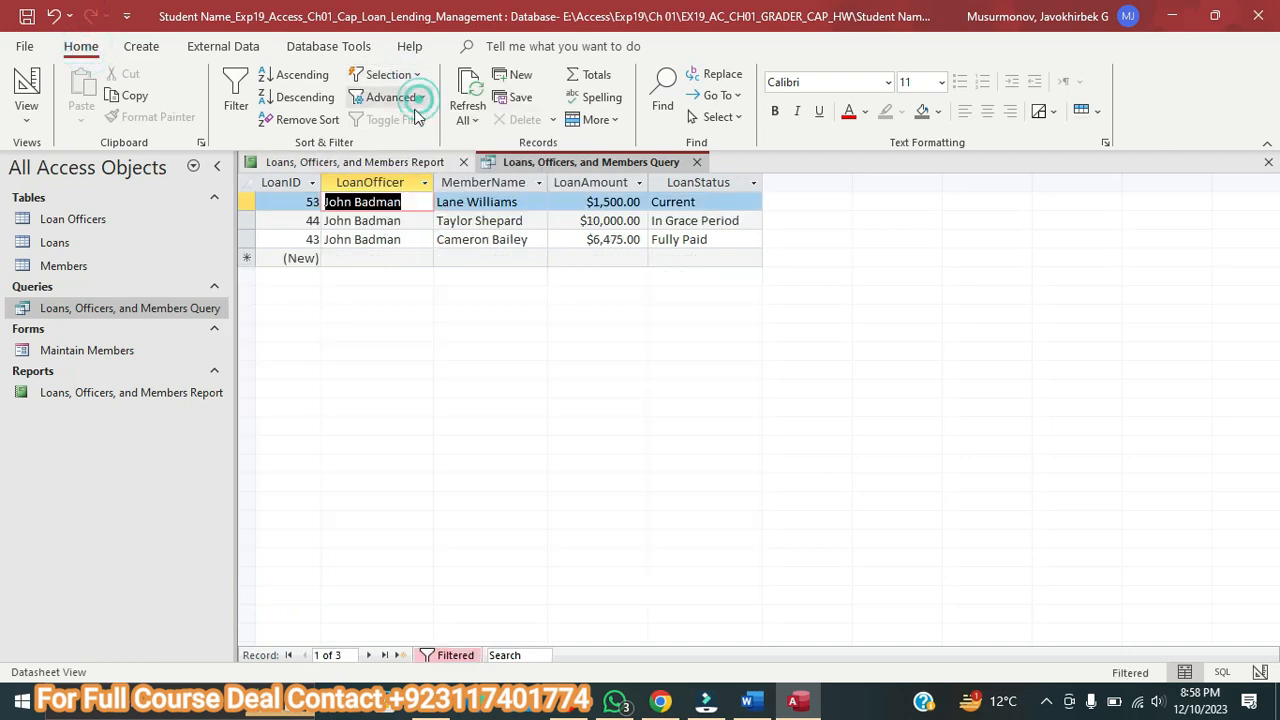
Check instructions 8 and 9 in Word and sort the filtered query by LoanStatus in ascending order in Access.
{"action": "key", "text": "alt+Tab"}
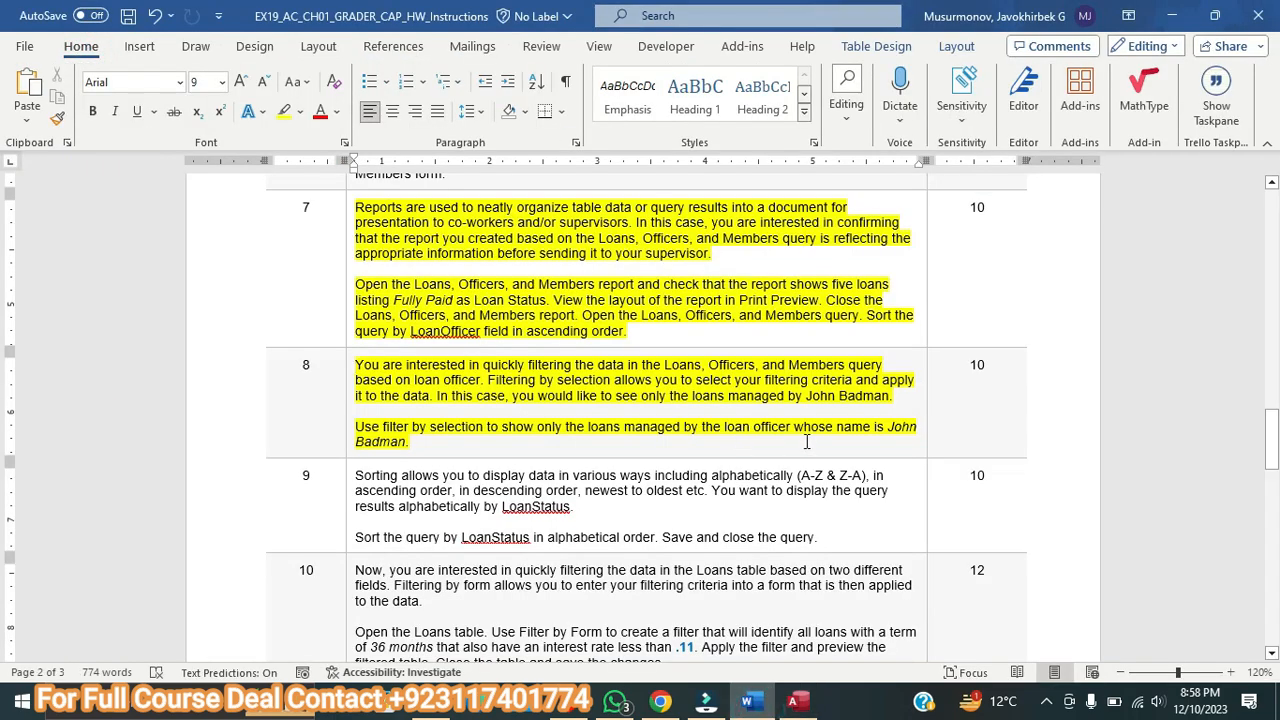
{"action": "left_click", "coordinate": [797, 702]}
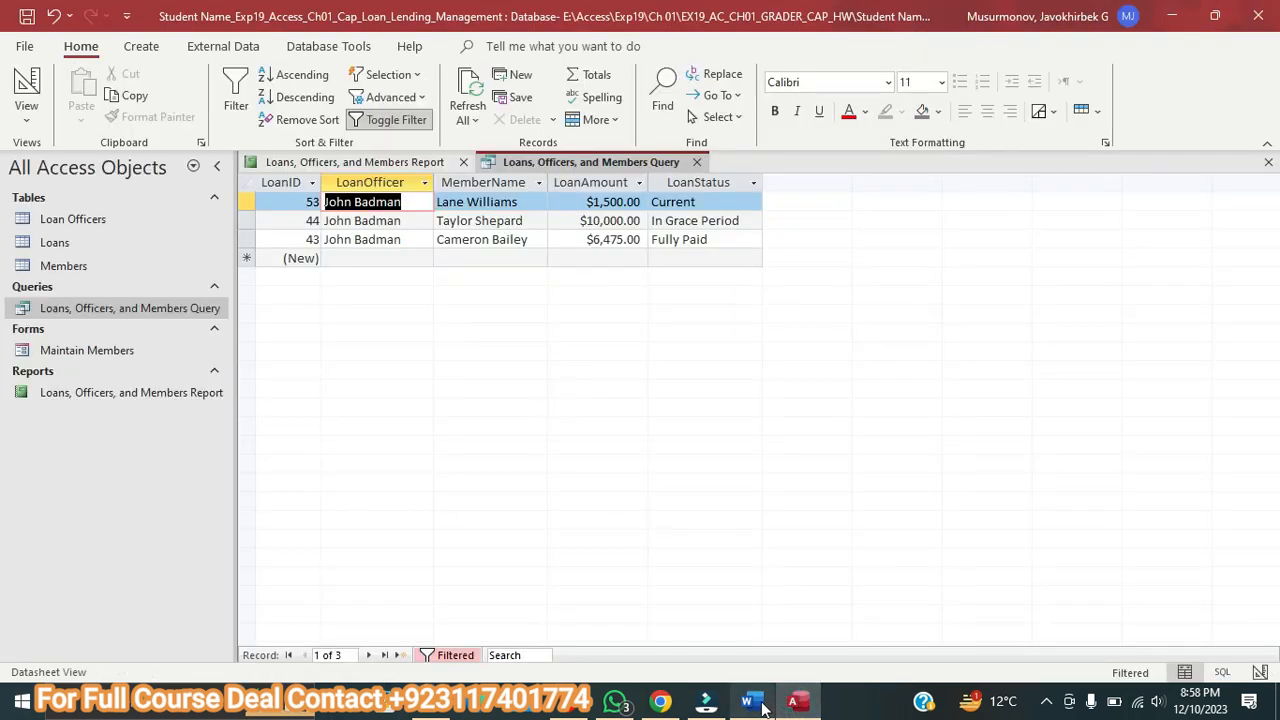
{"action": "left_click", "coordinate": [748, 702]}
{"action": "scroll", "coordinate": [405, 478], "scroll_direction": "down", "scroll_amount": 1}
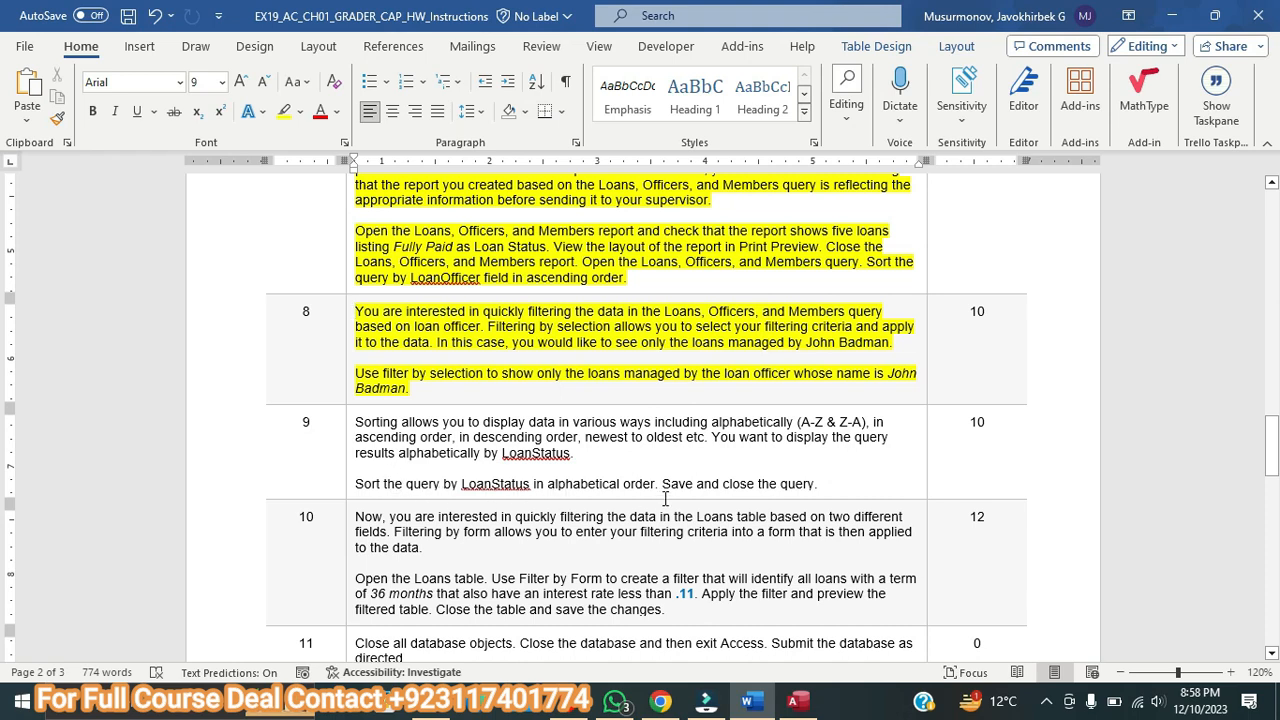
{"action": "left_click", "coordinate": [819, 706]}
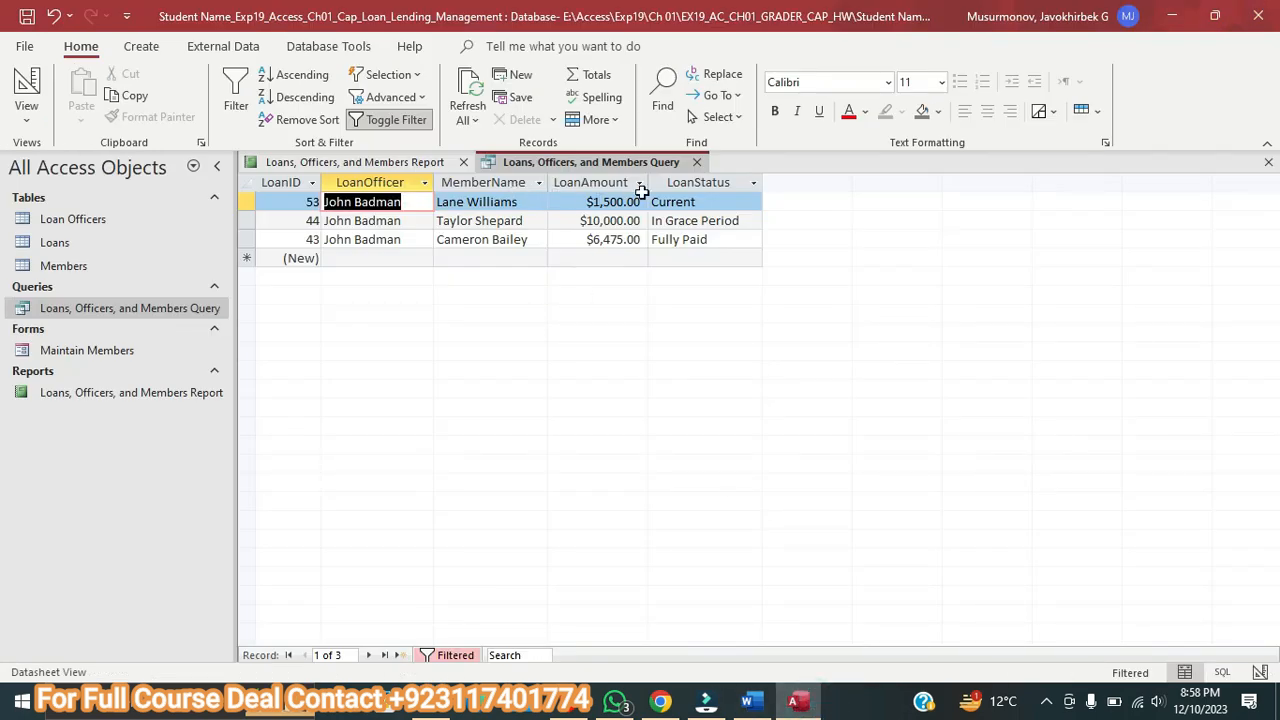
{"action": "left_click", "coordinate": [755, 183]}
{"action": "left_click", "coordinate": [788, 210]}
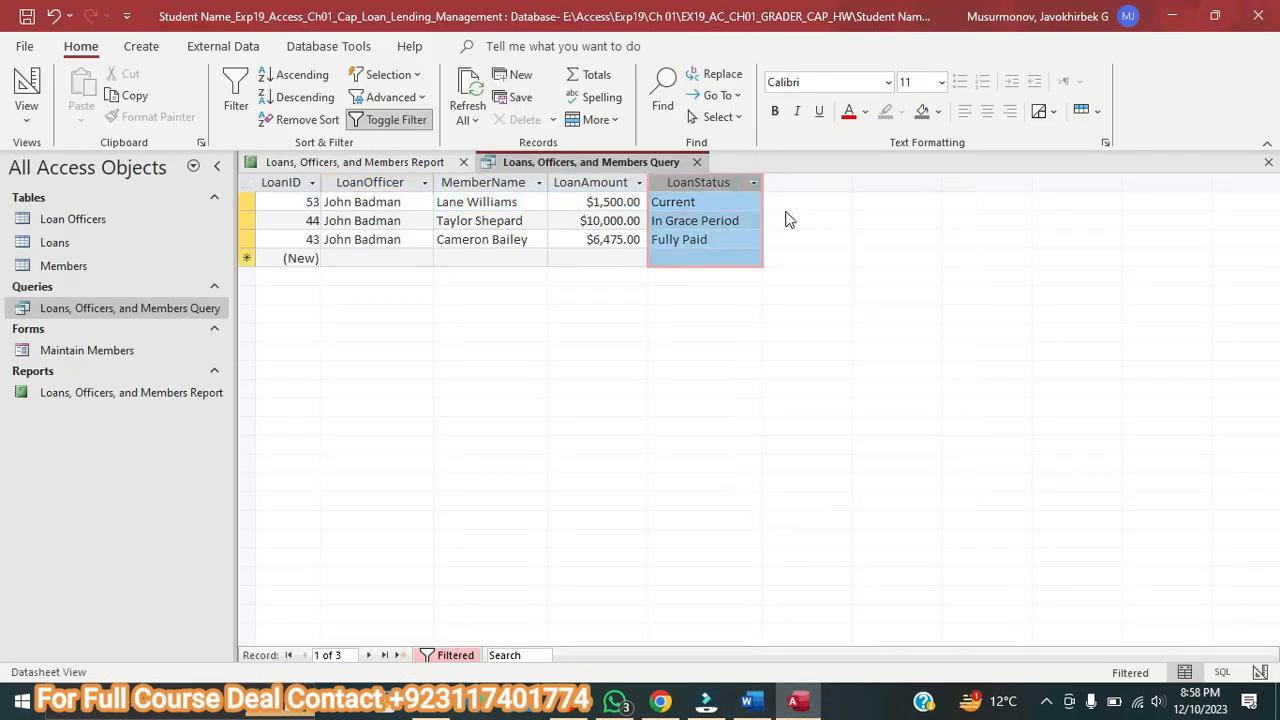
Save the Loans, Officers, and Members Query and close it.
{"action": "left_click", "coordinate": [747, 701]}
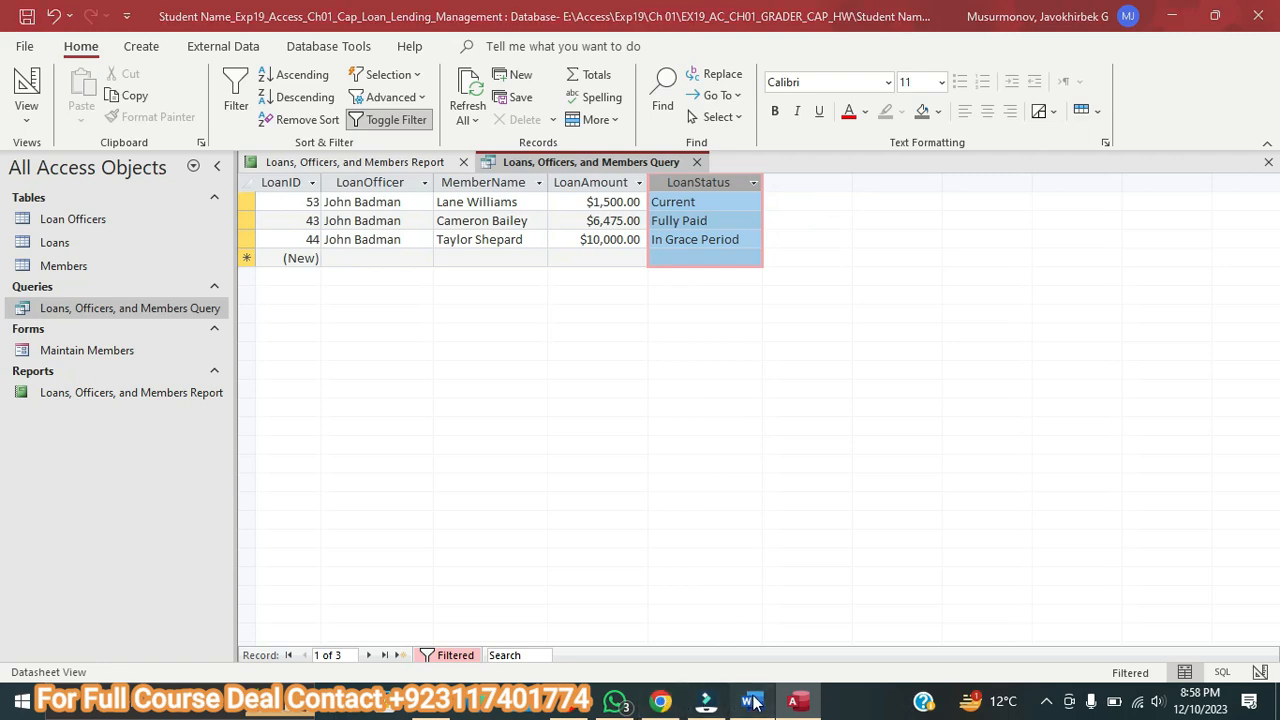
{"action": "left_click", "coordinate": [793, 701]}
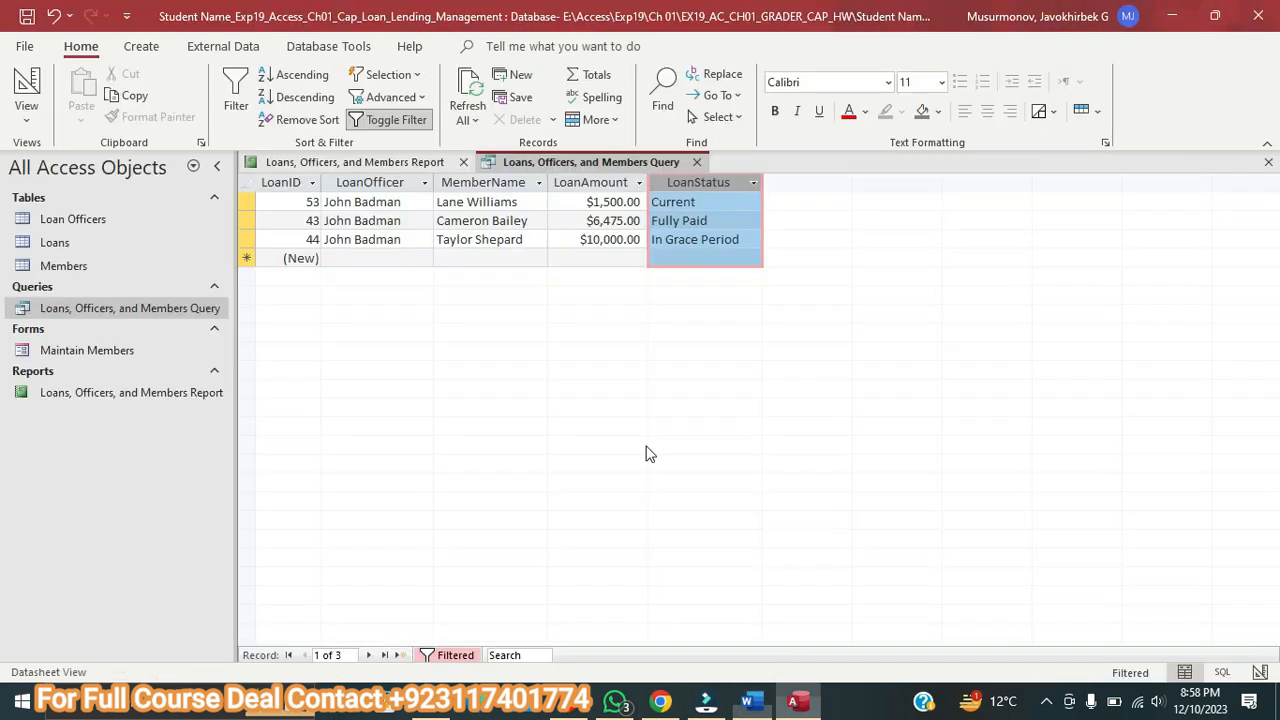
{"action": "right_click", "coordinate": [545, 163]}
{"action": "left_click", "coordinate": [557, 173]}
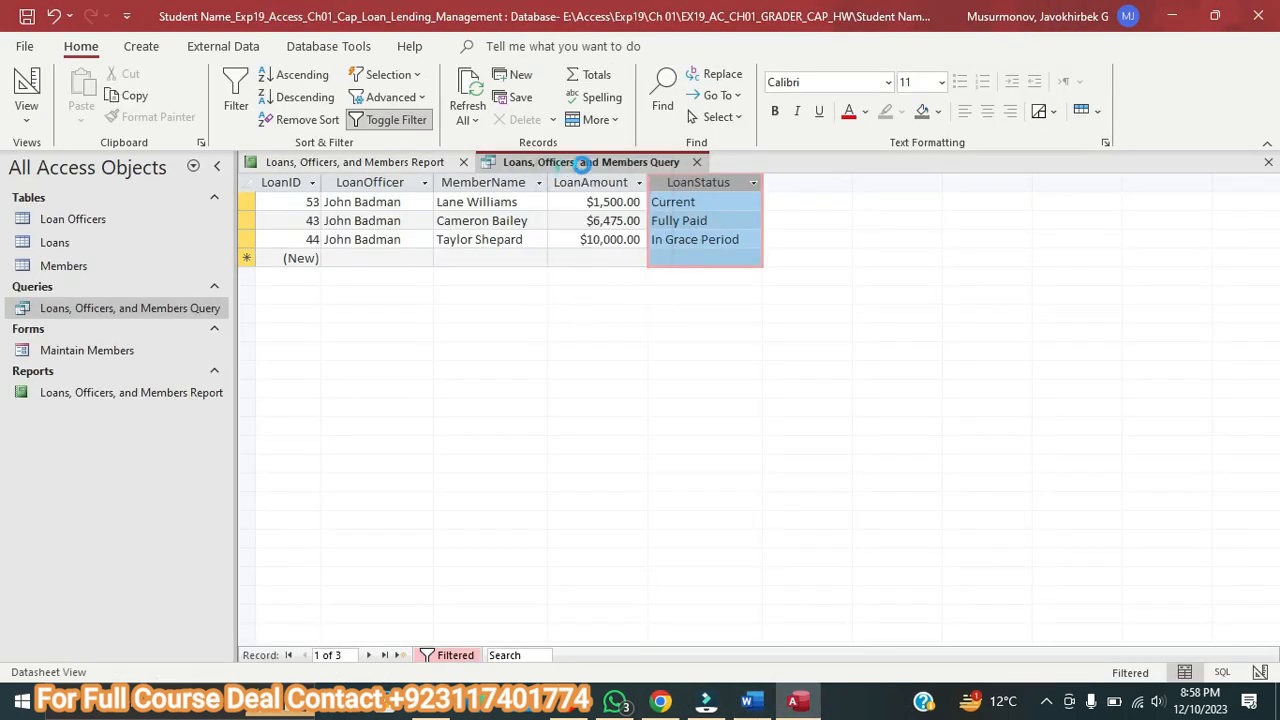
{"action": "left_click", "coordinate": [697, 163]}
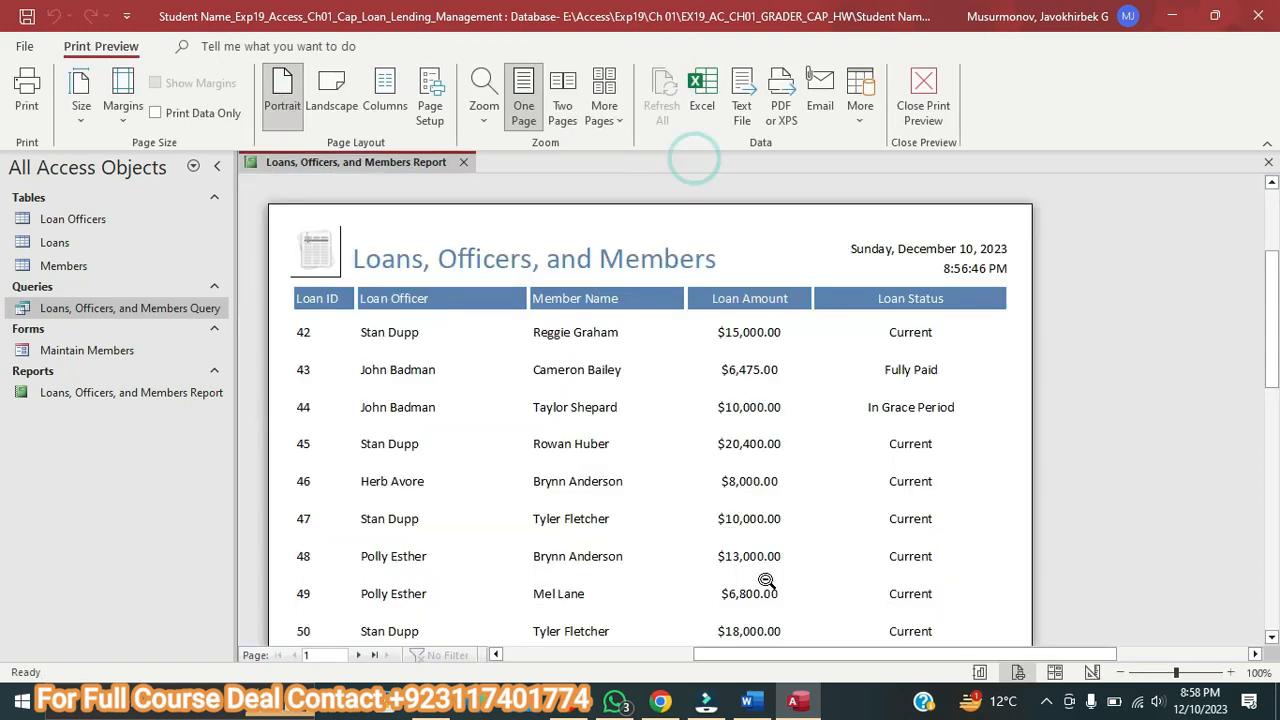
Switch to Word and highlight the second paragraph of instruction 10, about filtering the Loans table, in yellow.
{"action": "left_click", "coordinate": [747, 701]}
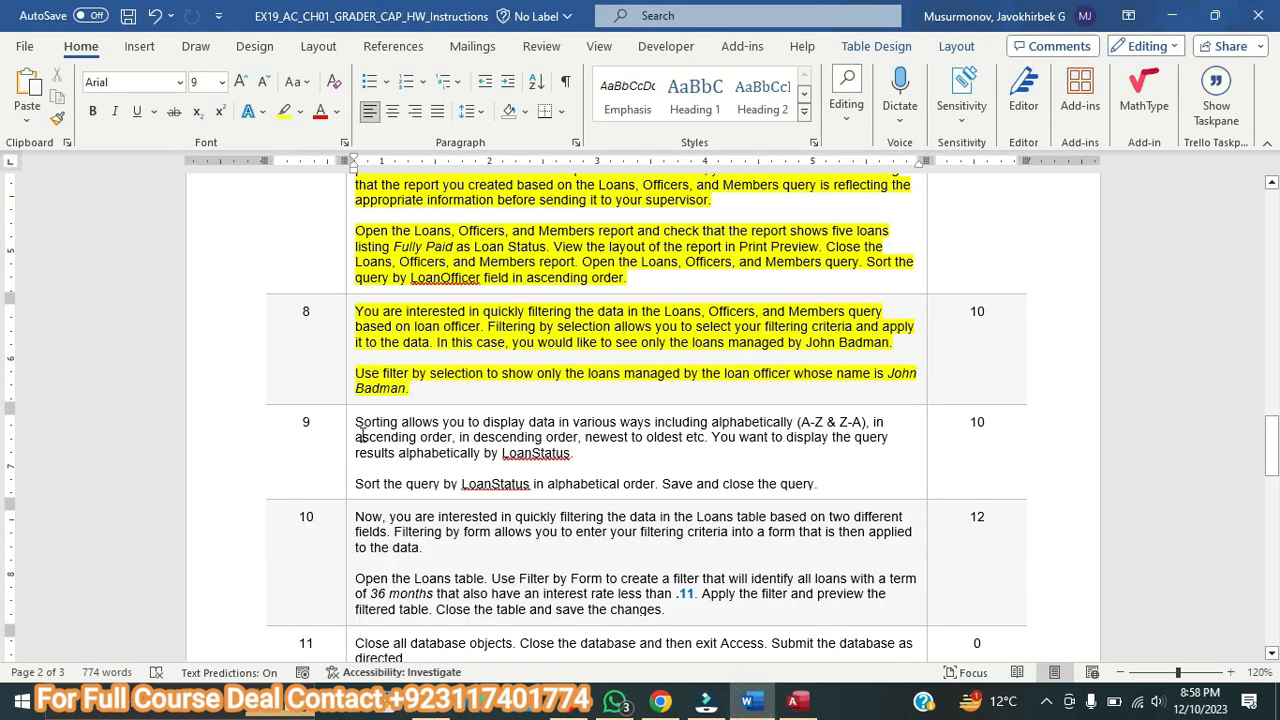
{"action": "scroll", "coordinate": [370, 445], "scroll_direction": "down", "scroll_amount": 2}
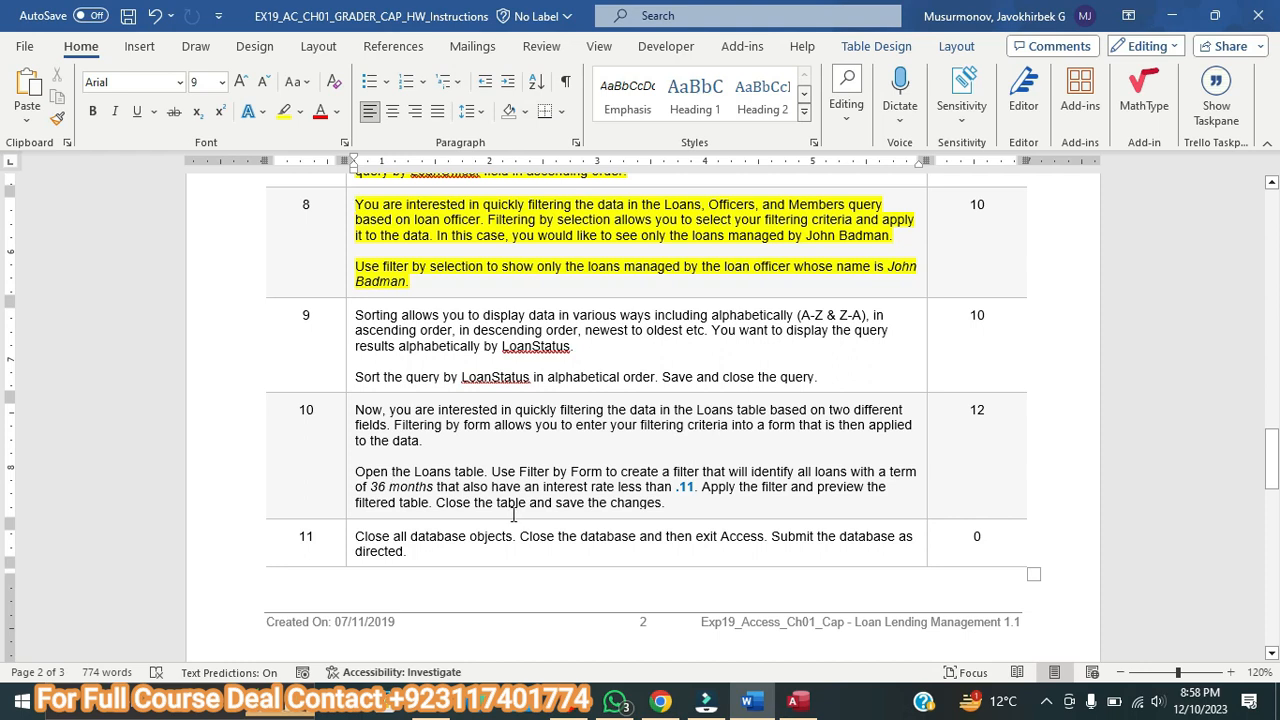
{"action": "left_click_drag", "start_coordinate": [673, 508], "coordinate": [356, 471]}
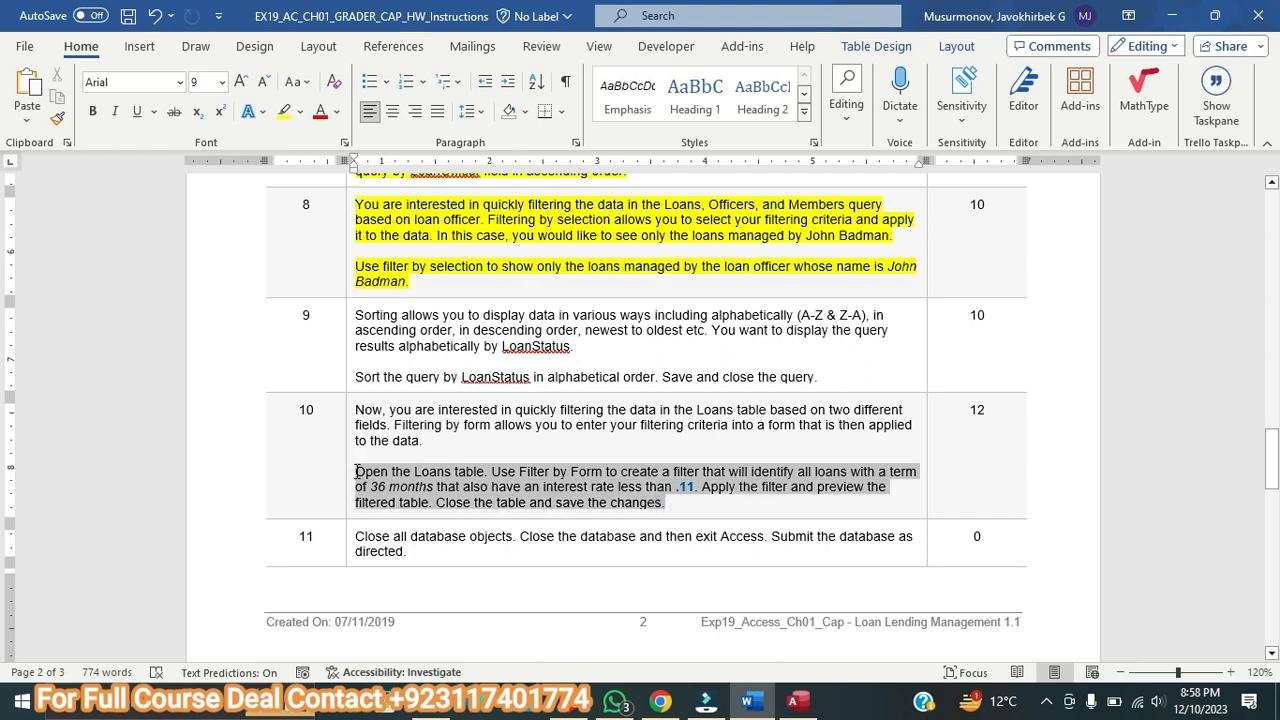
{"action": "left_click", "coordinate": [285, 111]}
{"action": "left_click", "coordinate": [423, 479]}
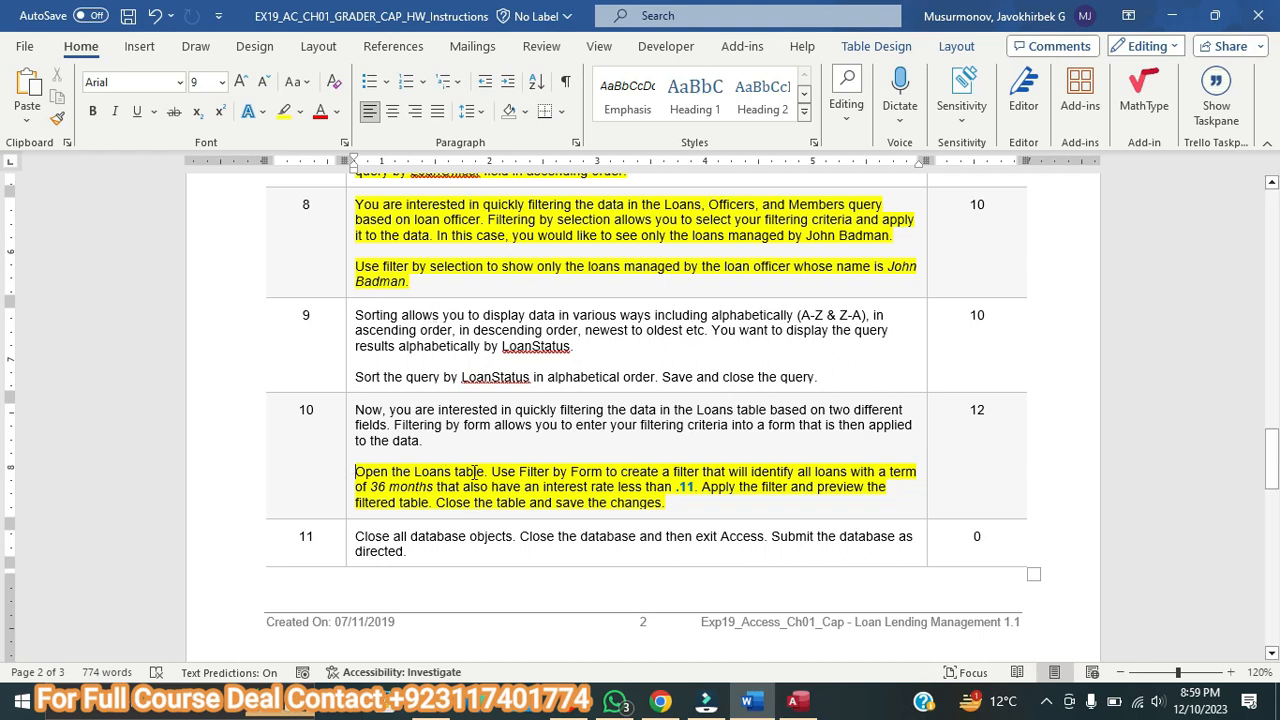
{"action": "scroll", "coordinate": [475, 472], "scroll_direction": "down", "scroll_amount": 2}
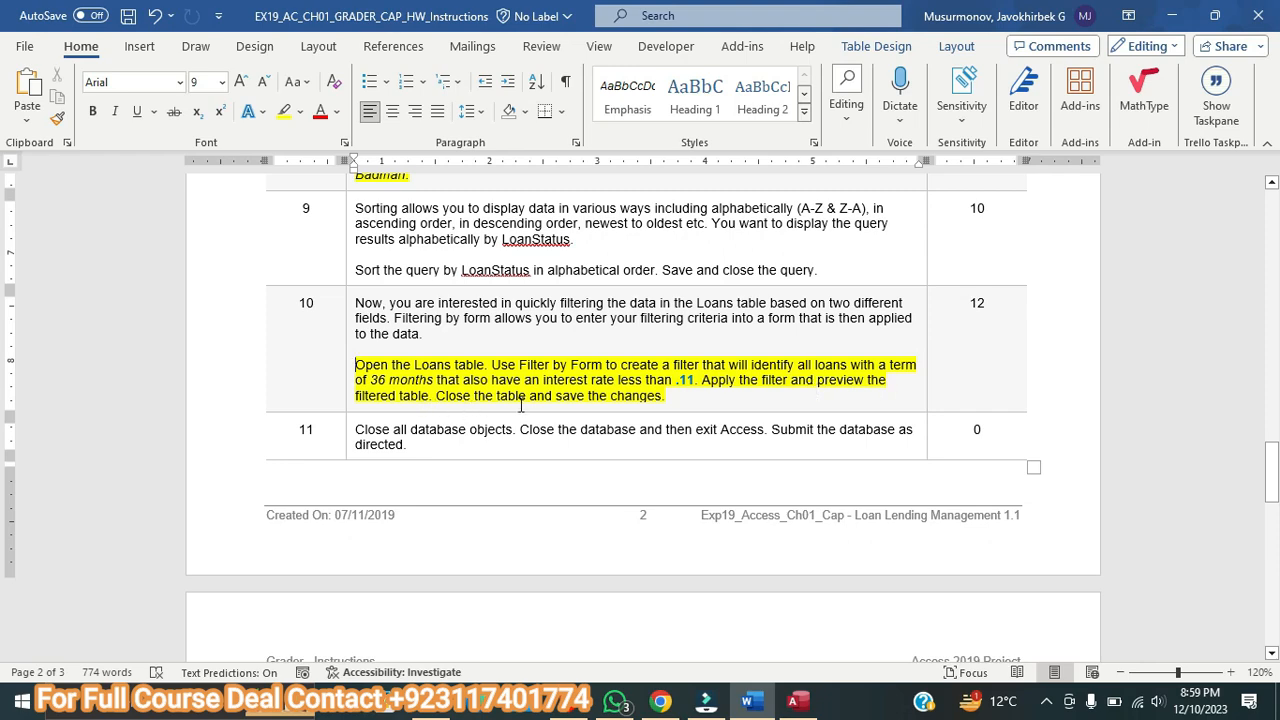
Close the Loans, Officers, and Members Report in Access and open the Loans table, checking instruction 10 in Word.
{"action": "left_click", "coordinate": [795, 700]}
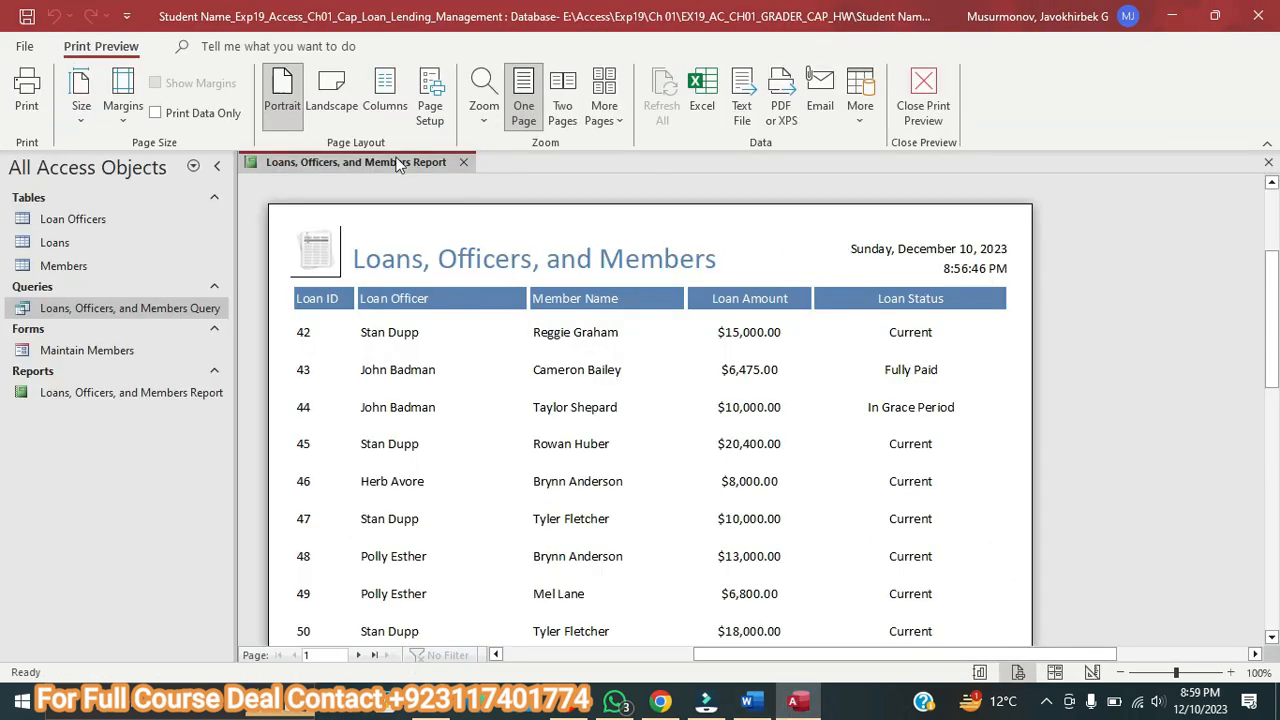
{"action": "left_click", "coordinate": [460, 163]}
{"action": "double_click", "coordinate": [60, 247]}
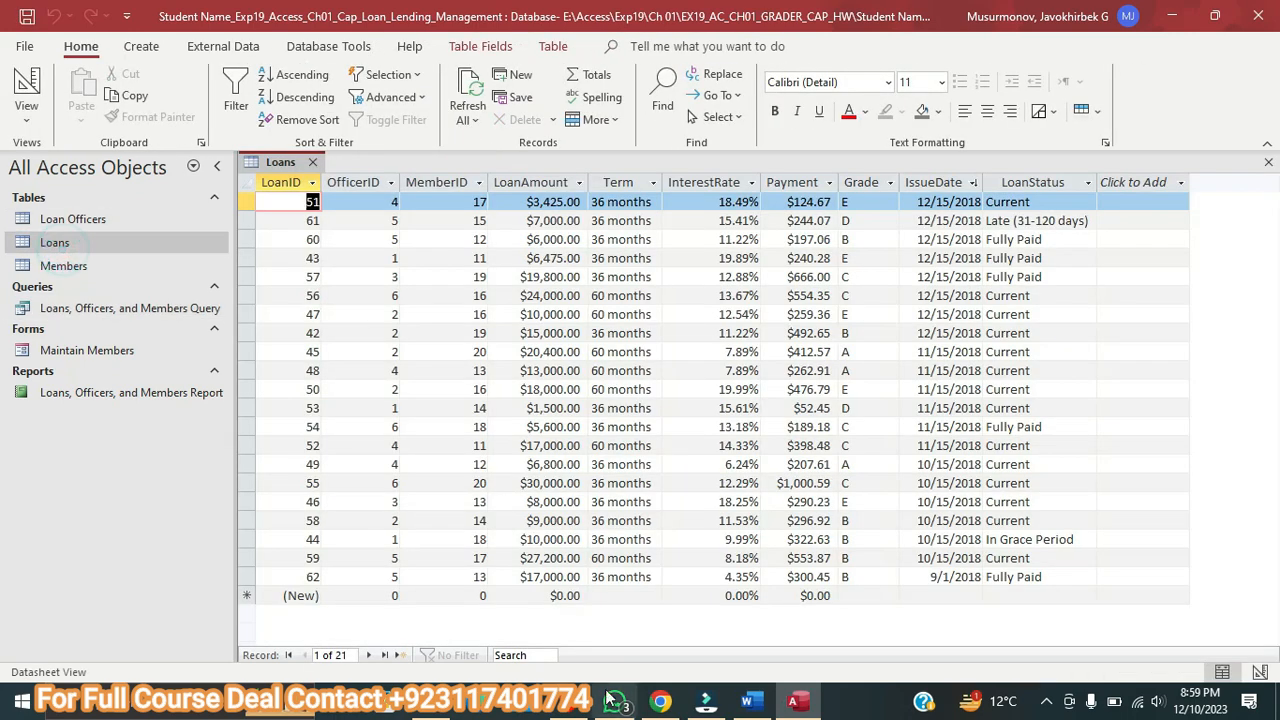
{"action": "left_click", "coordinate": [750, 700]}
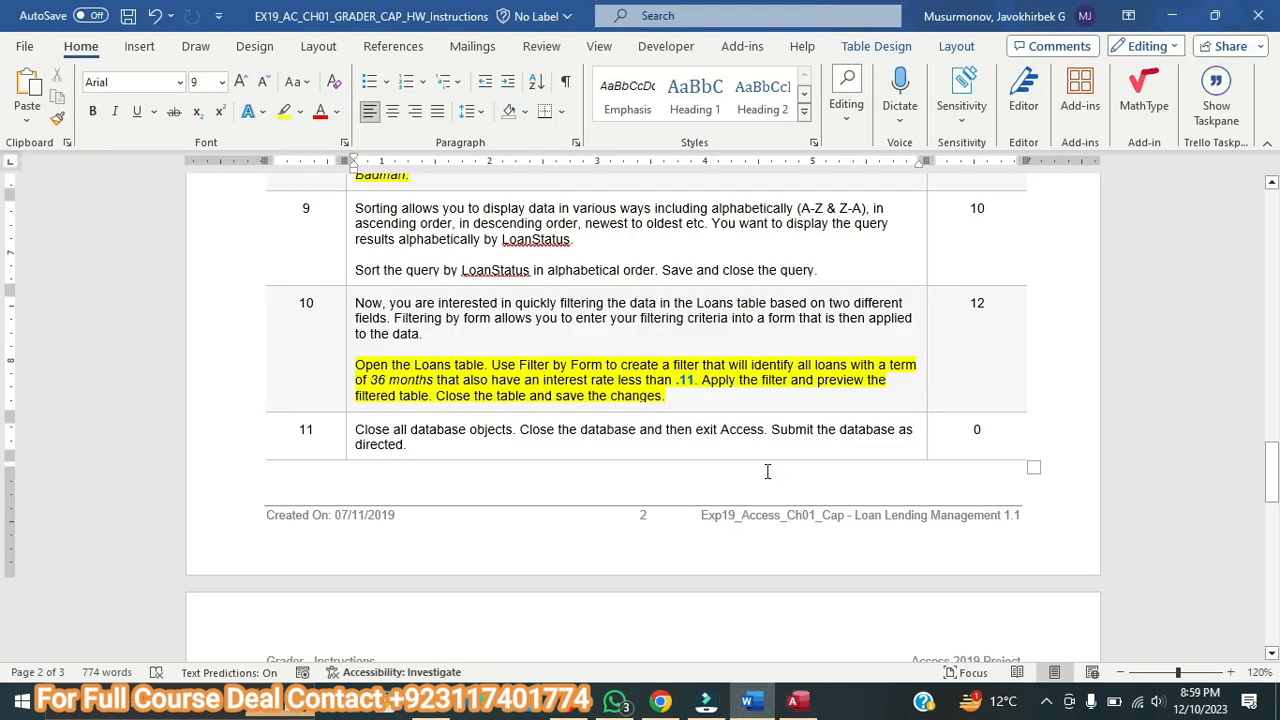
{"action": "left_click", "coordinate": [795, 700]}
Start Filter By Form on the Loans table and set the Term criterion to 36 months, consulting instruction 10 in Word.
{"action": "left_click", "coordinate": [415, 105]}
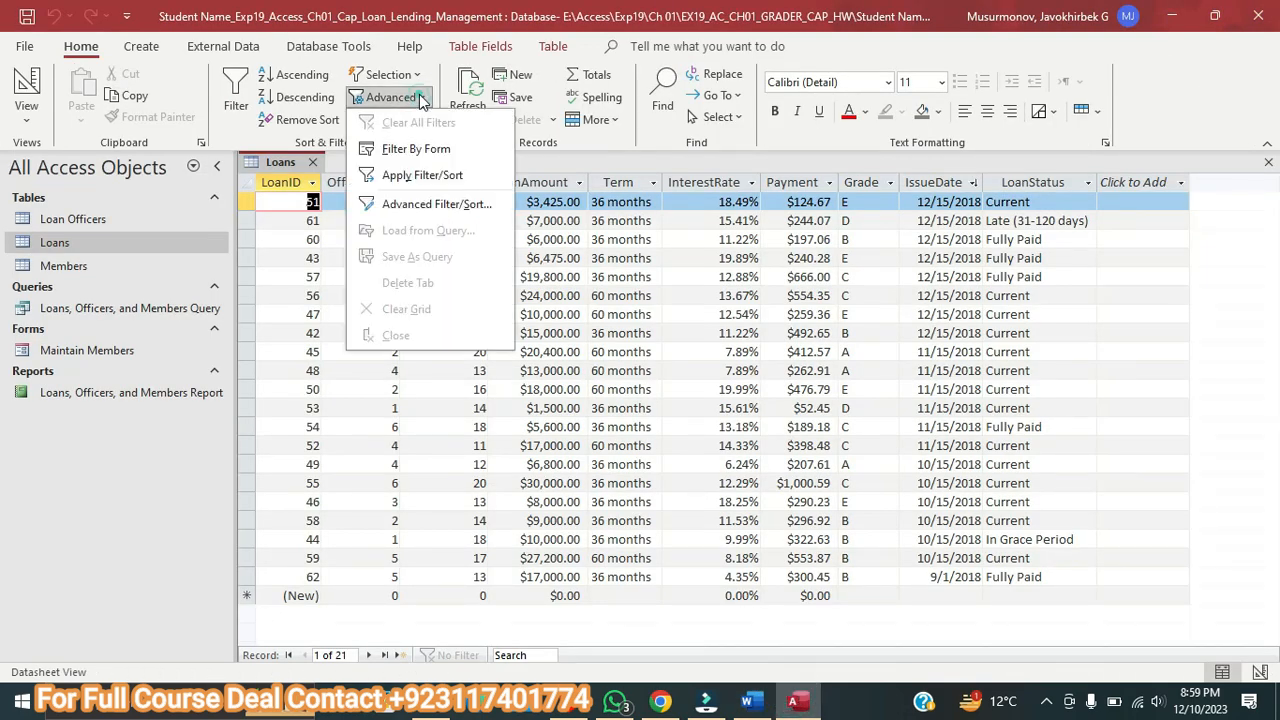
{"action": "left_click", "coordinate": [430, 141]}
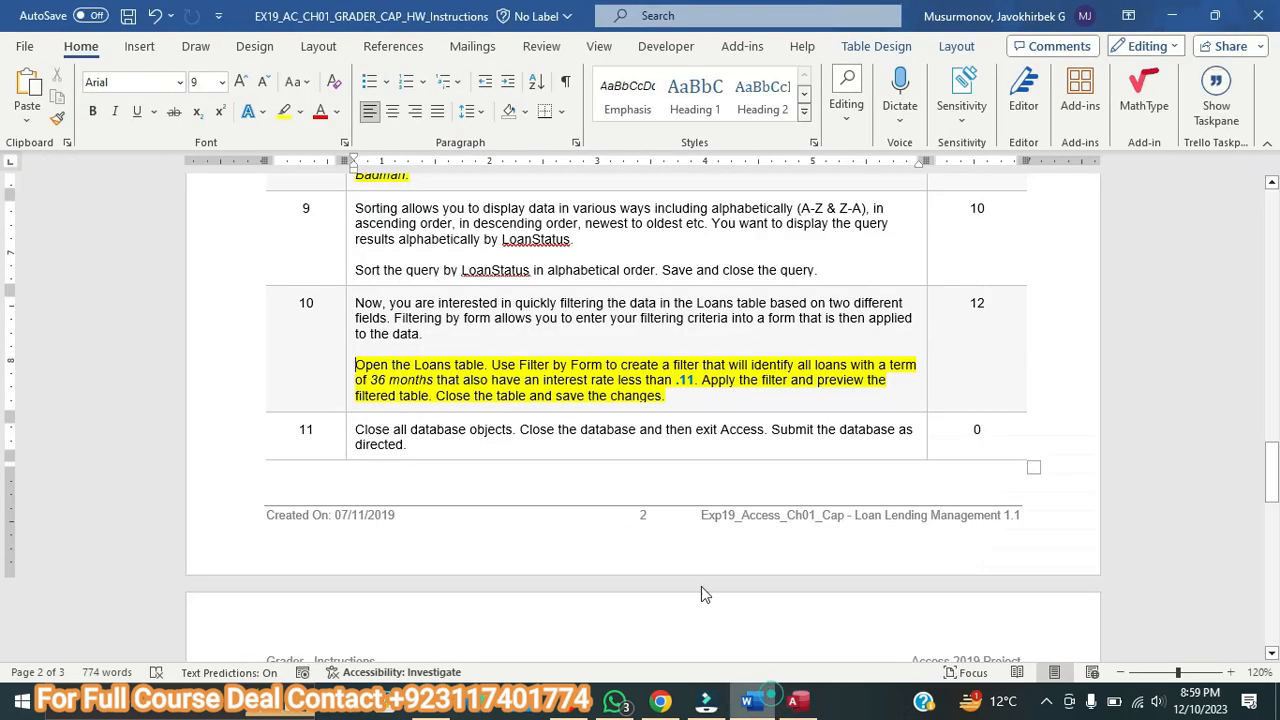
{"action": "left_click", "coordinate": [752, 700]}
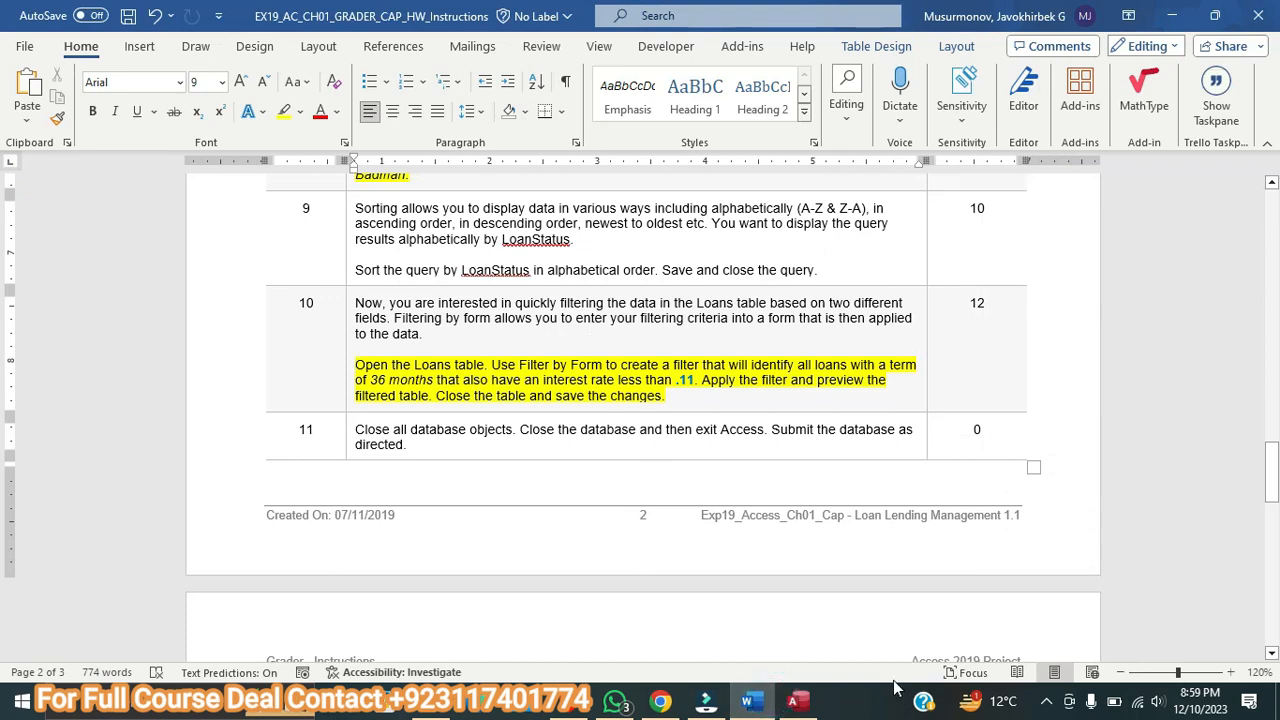
{"action": "left_click", "coordinate": [797, 702]}
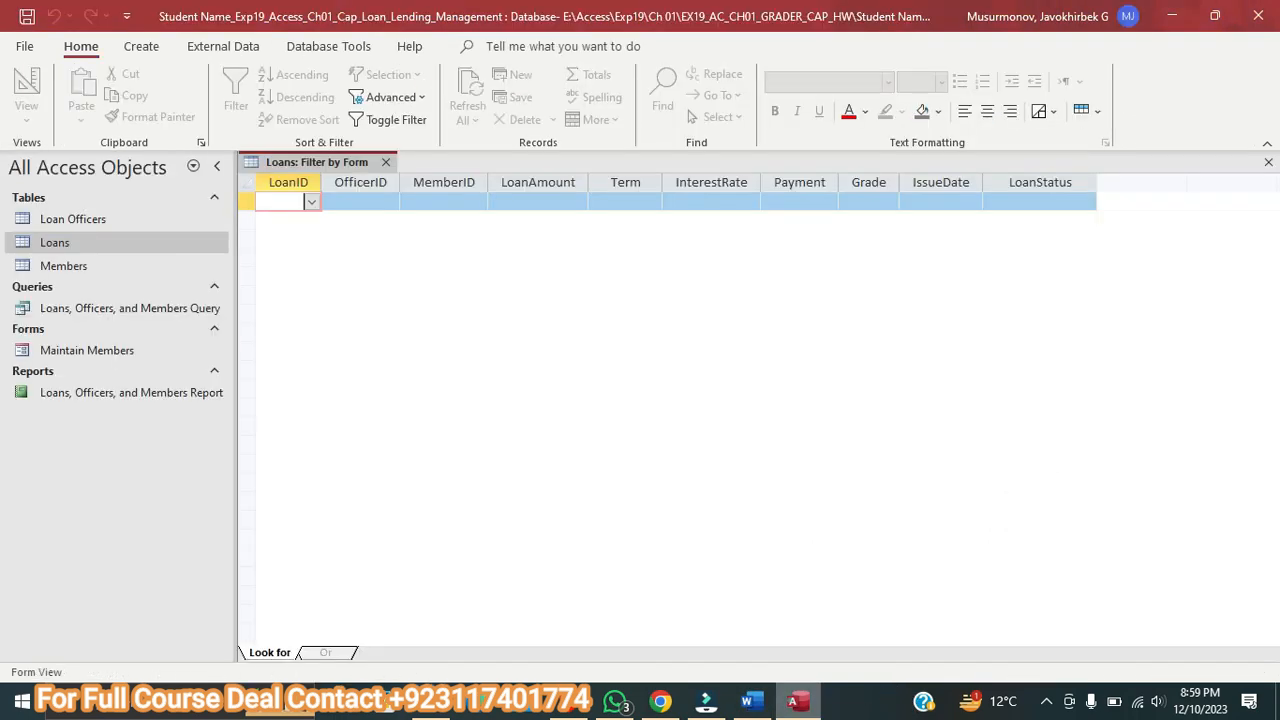
{"action": "left_click", "coordinate": [636, 202]}
{"action": "left_click", "coordinate": [651, 204]}
{"action": "left_click", "coordinate": [645, 220]}
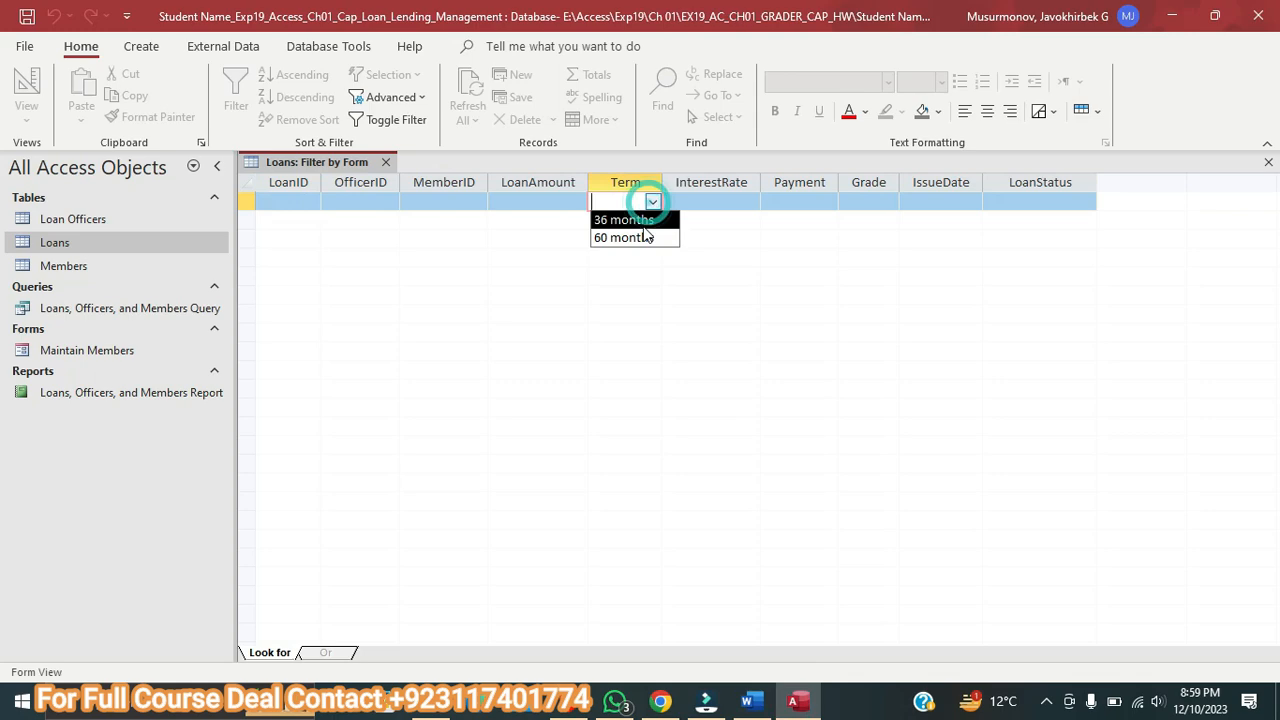
{"action": "left_click", "coordinate": [752, 700]}
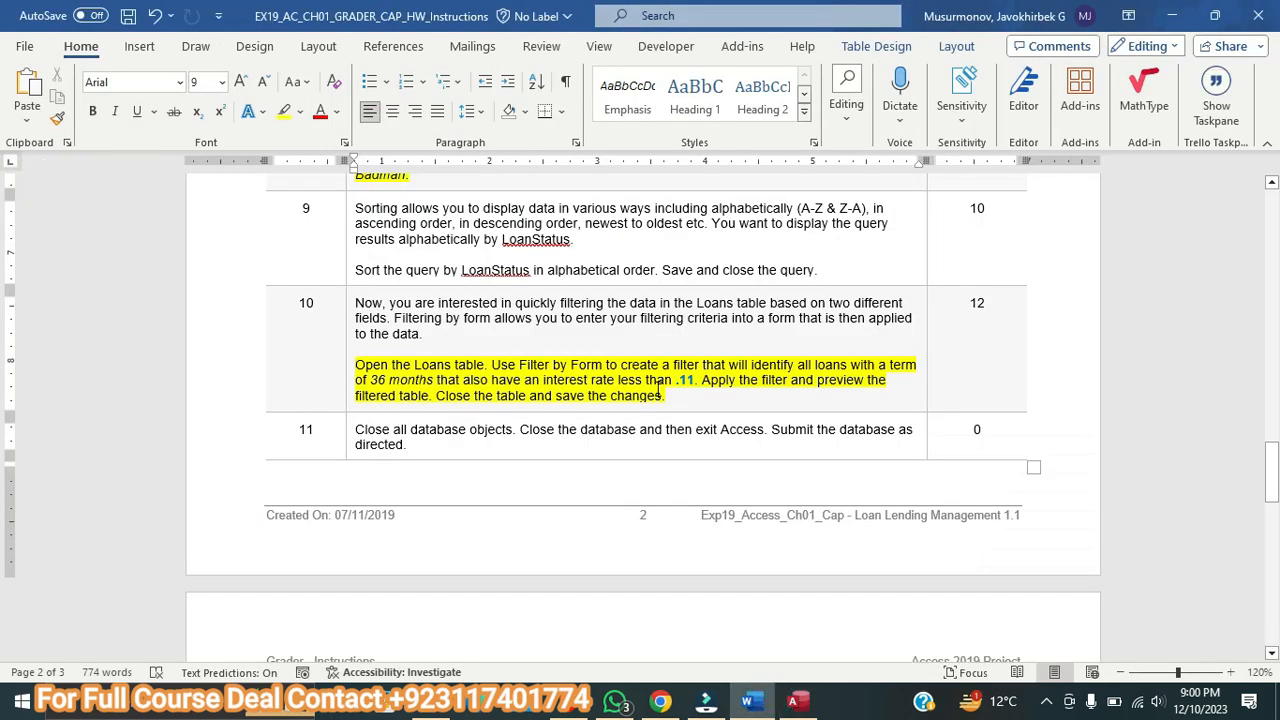
{"action": "left_click", "coordinate": [793, 700]}
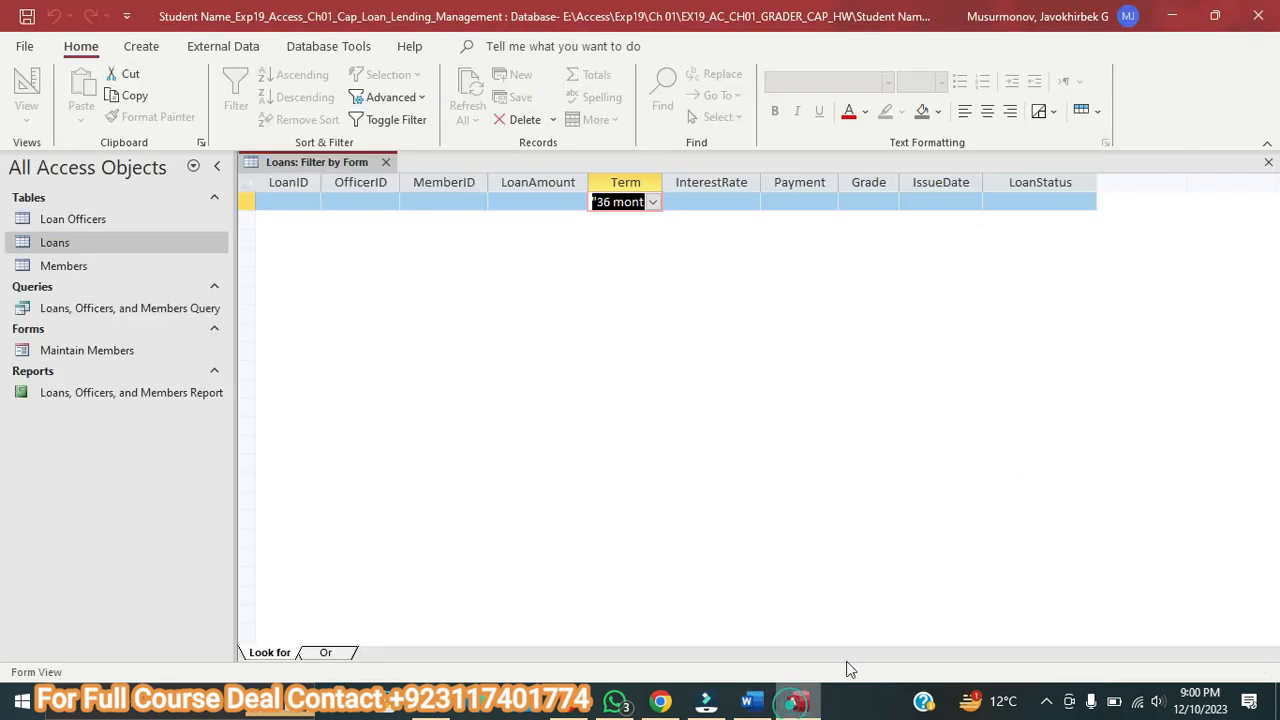
Set the InterestRate criterion to <.11 and apply the filter to the Loans table, checking instruction 10 in Word.
{"action": "left_click", "coordinate": [717, 206]}
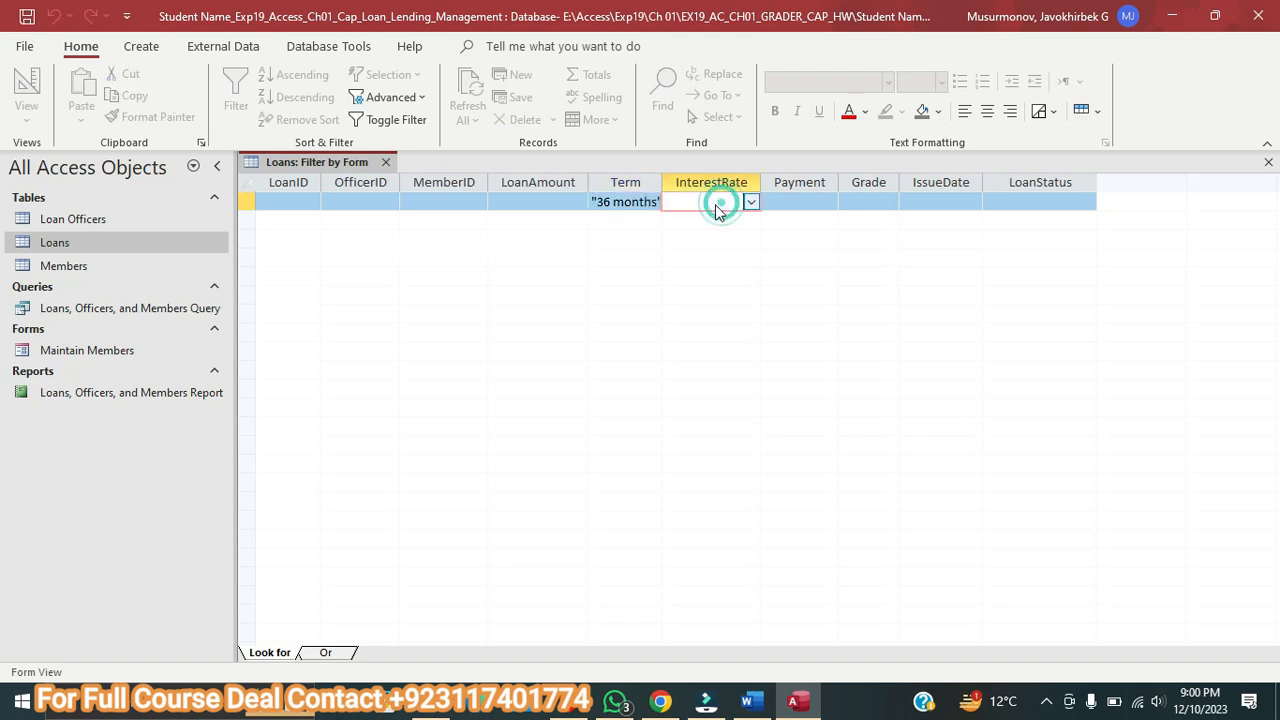
{"action": "type", "text": "<.11"}
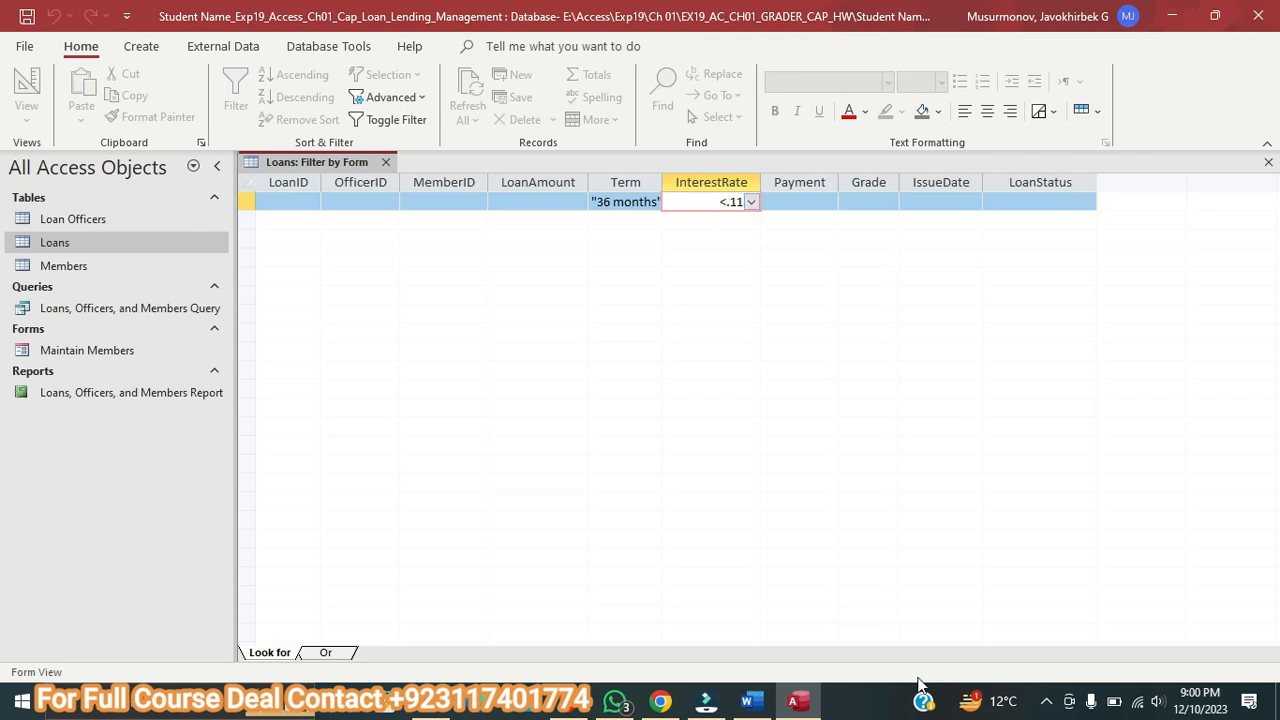
{"action": "left_click", "coordinate": [747, 700]}
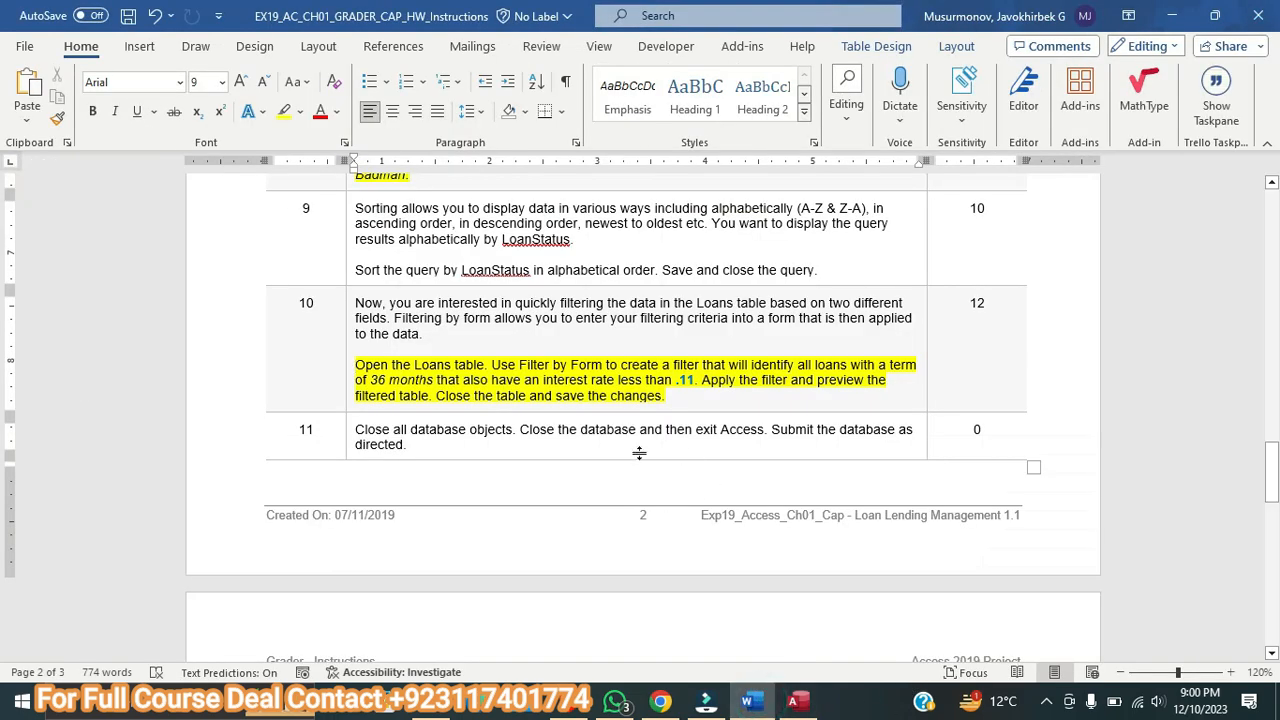
{"action": "left_click", "coordinate": [795, 704]}
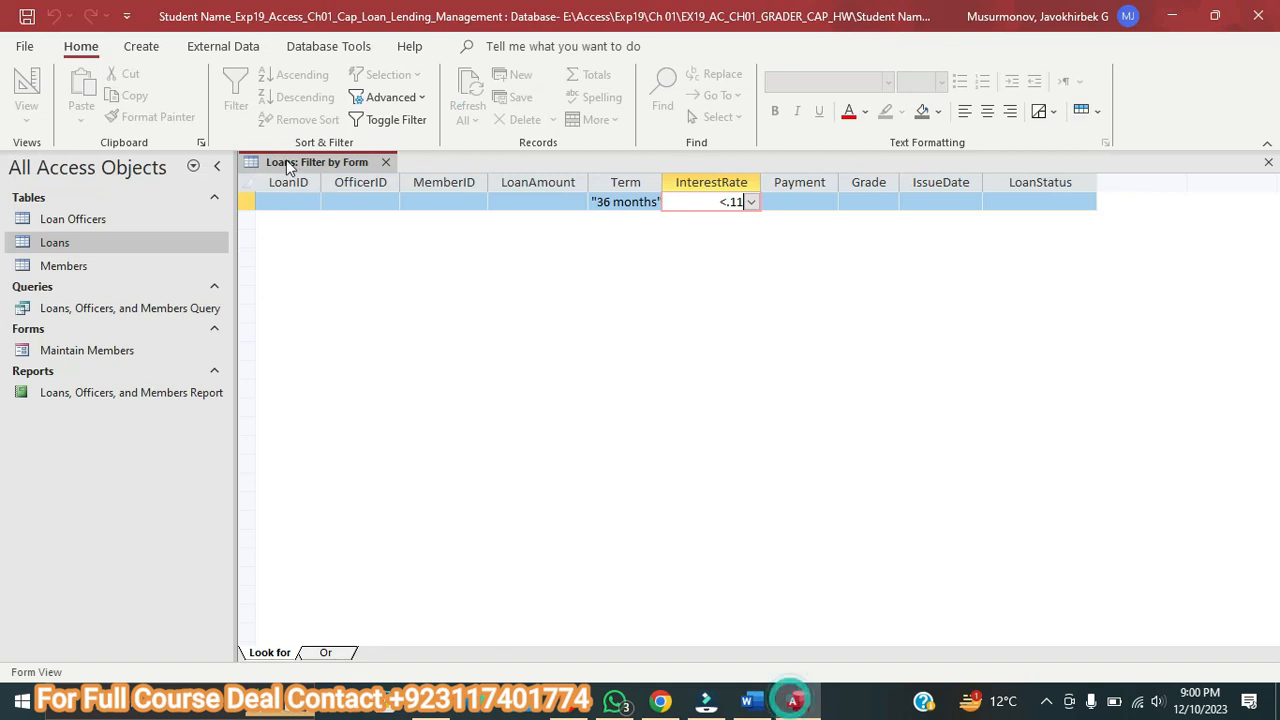
{"action": "left_click", "coordinate": [386, 119]}
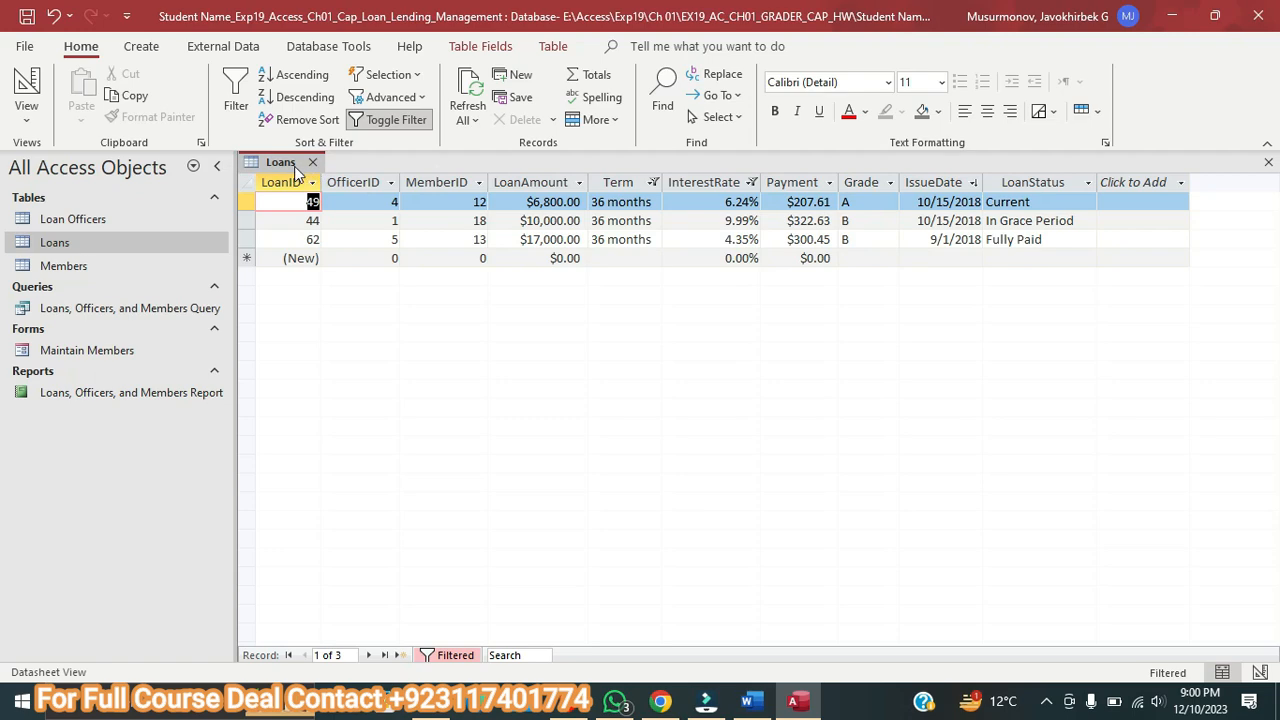
Check the end of instruction 10 in Word, then save the filtered Loans table in Access and close it.
{"action": "left_click", "coordinate": [747, 700]}
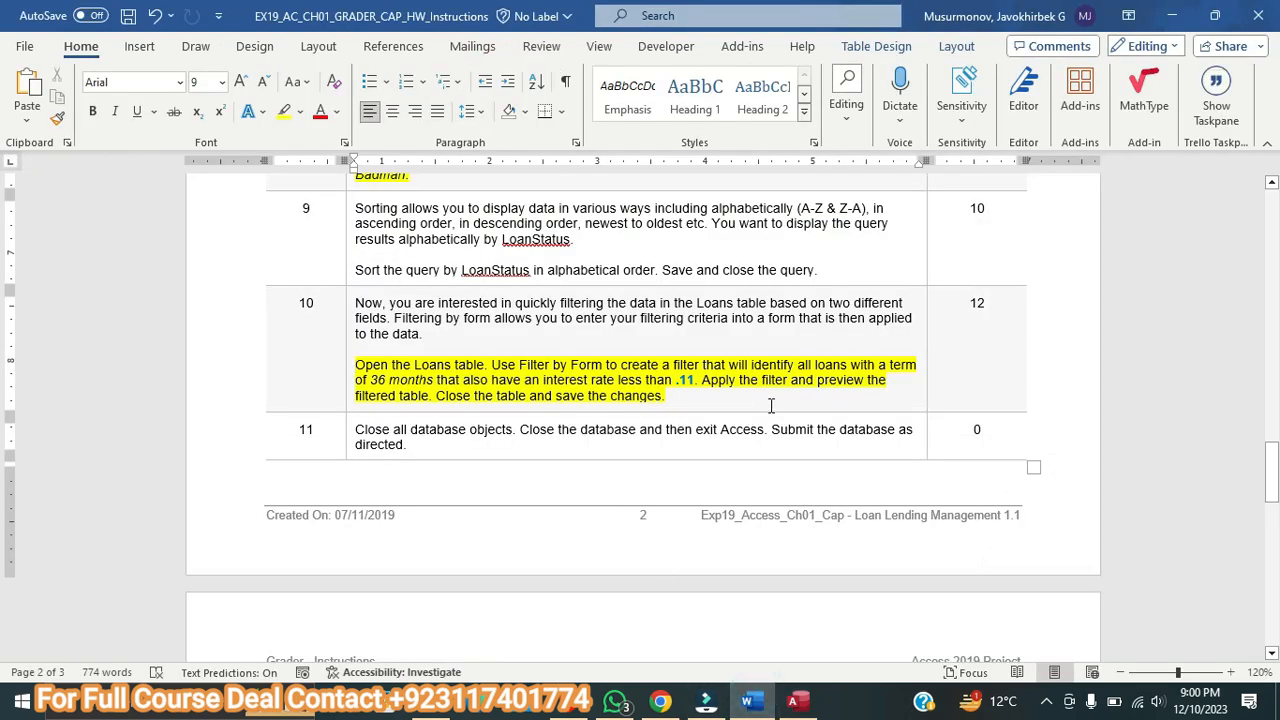
{"action": "left_click", "coordinate": [793, 700]}
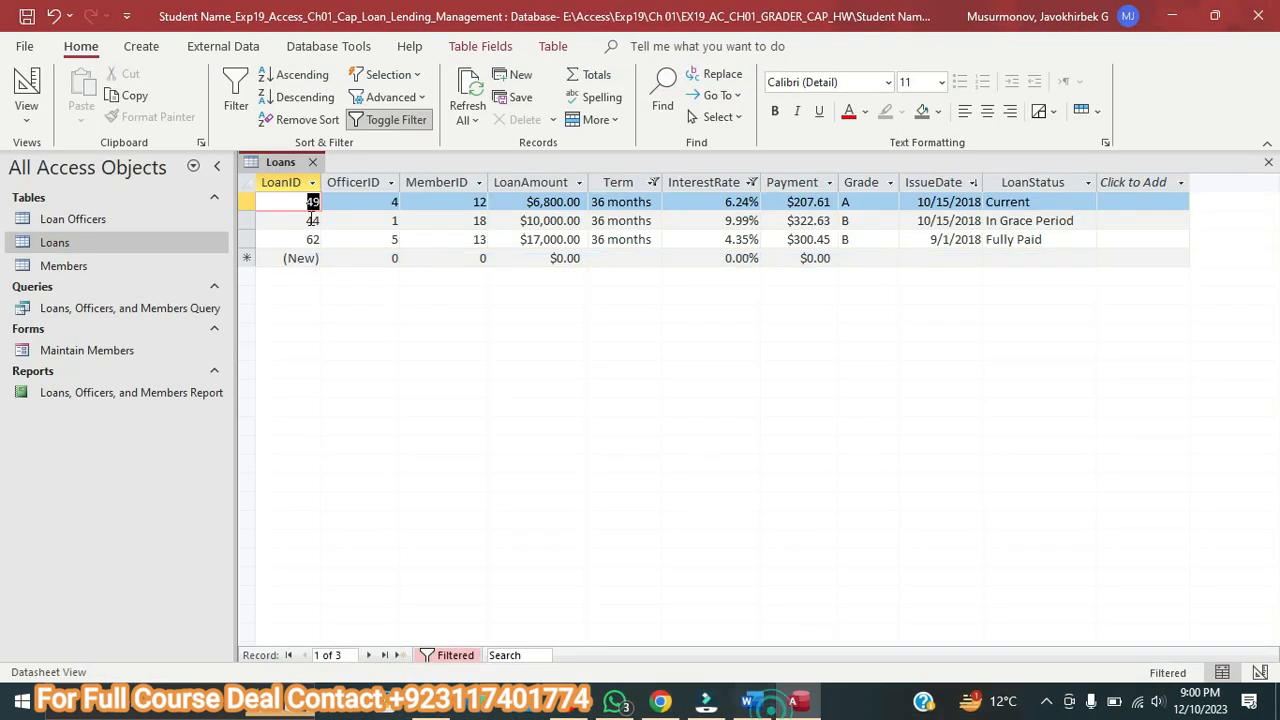
{"action": "right_click", "coordinate": [283, 170]}
{"action": "left_click", "coordinate": [288, 176]}
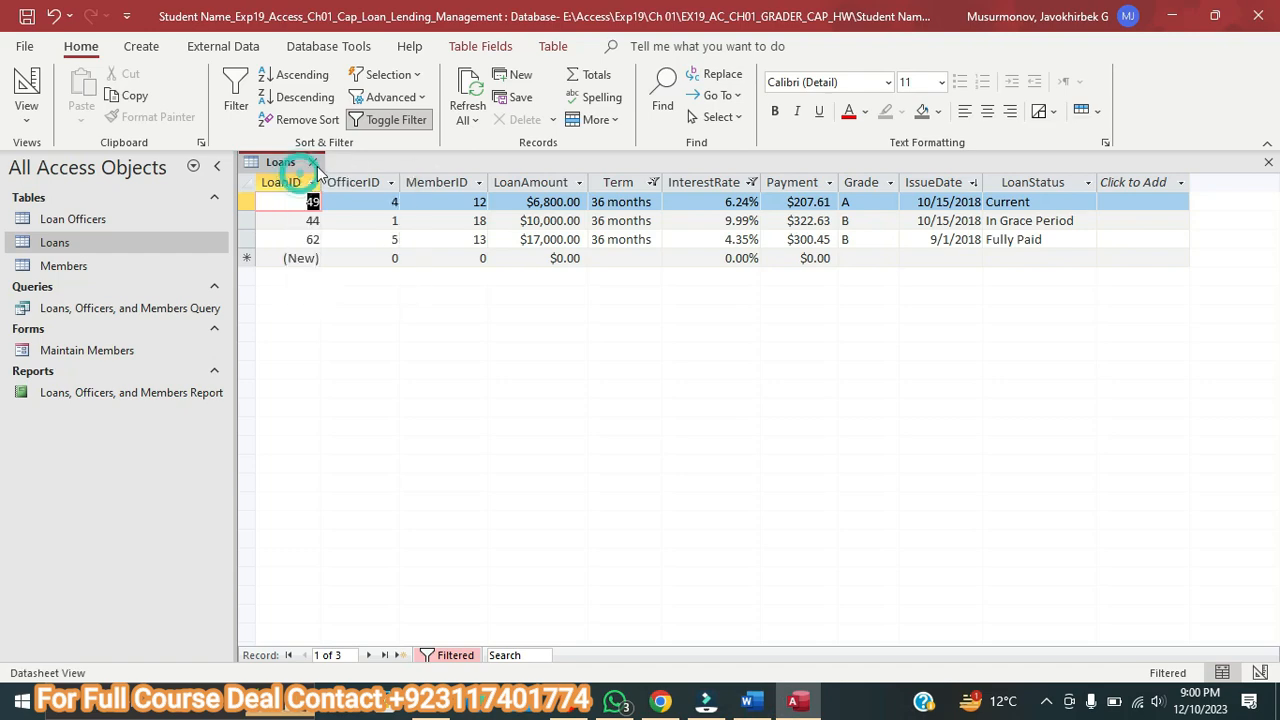
{"action": "left_click", "coordinate": [313, 162]}
Switch to Word and look back through the project instructions up to the project description on the first page.
{"action": "left_click", "coordinate": [747, 700]}
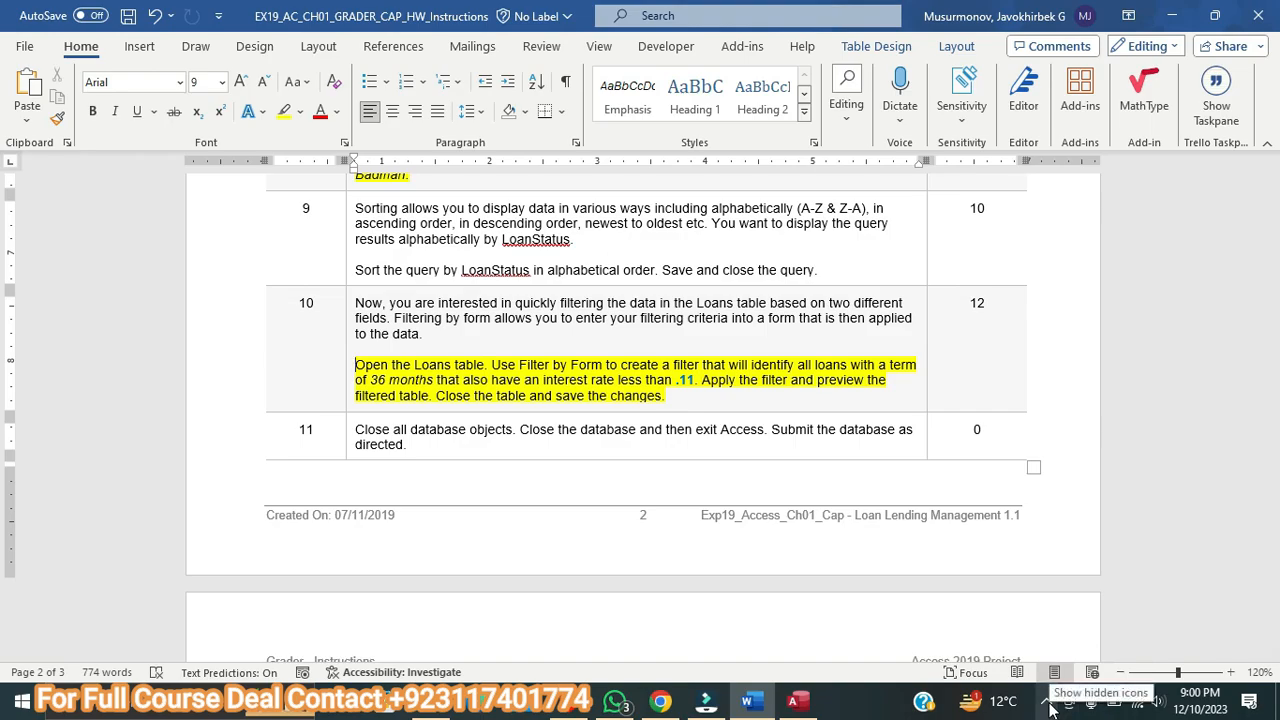
{"action": "scroll", "coordinate": [589, 433], "scroll_direction": "up", "scroll_amount": 20}
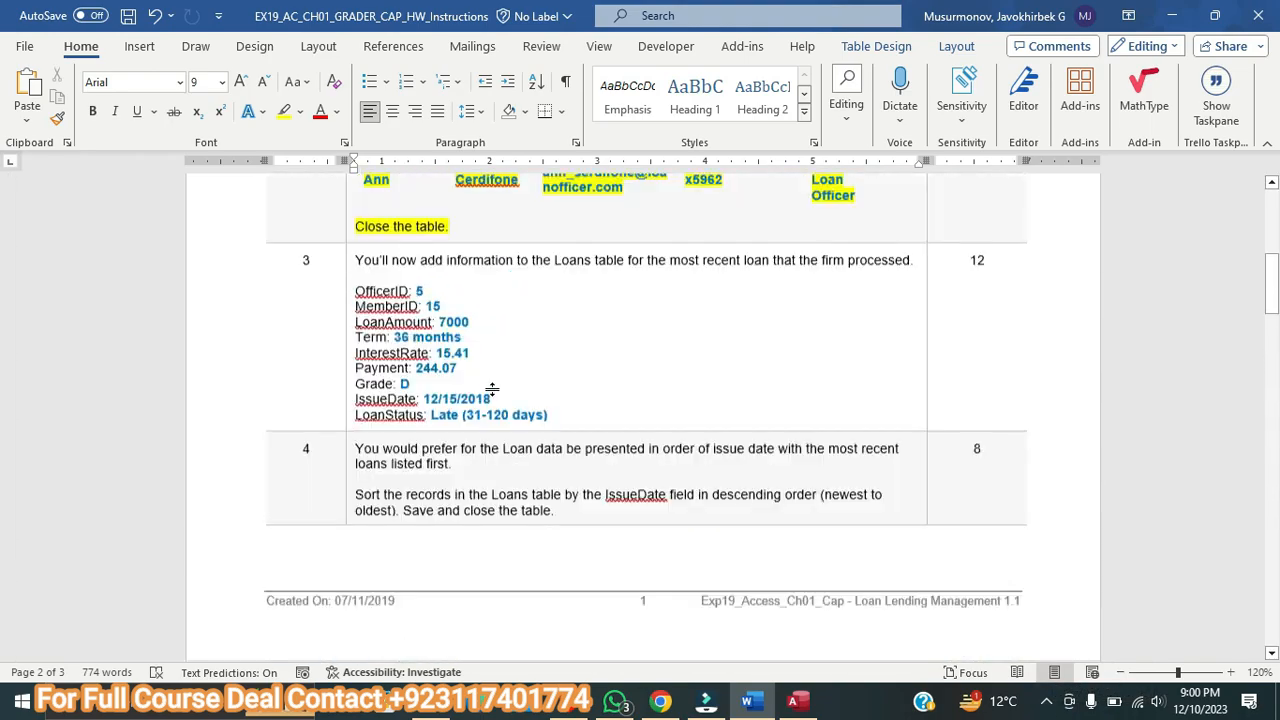
{"action": "scroll", "coordinate": [493, 389], "scroll_direction": "up", "scroll_amount": 2}
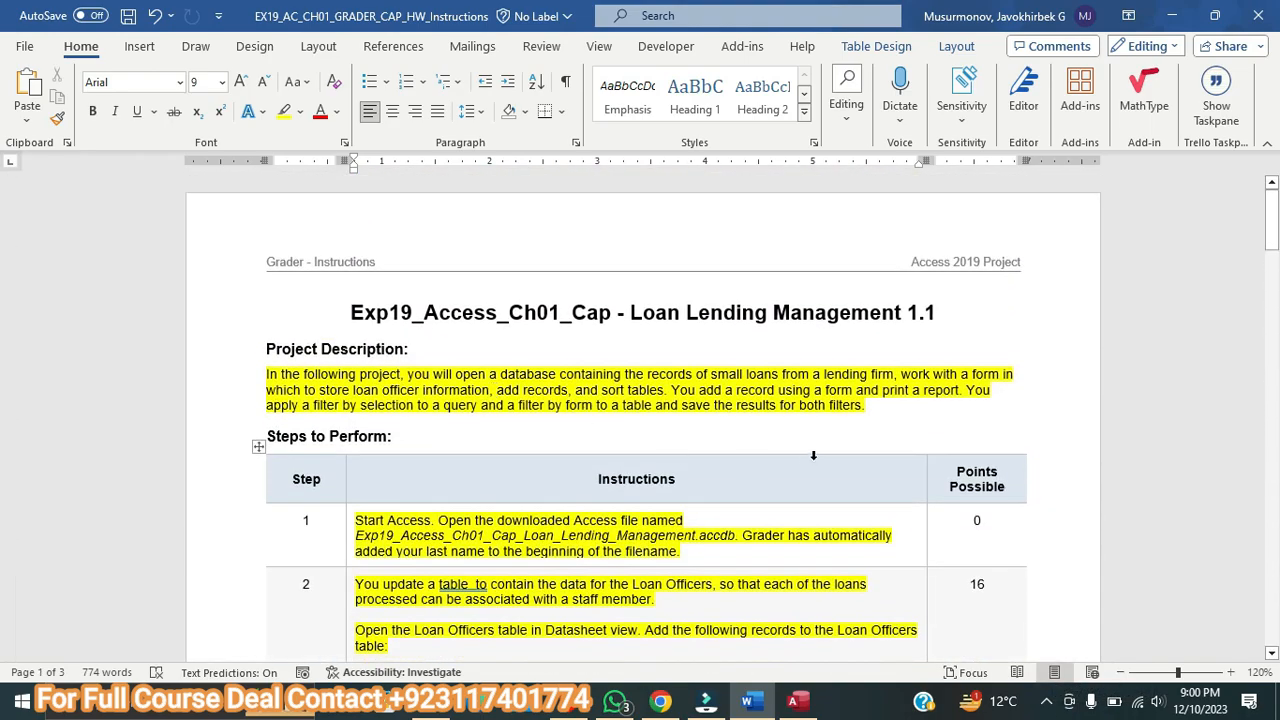
{"action": "left_click", "coordinate": [1048, 706]}
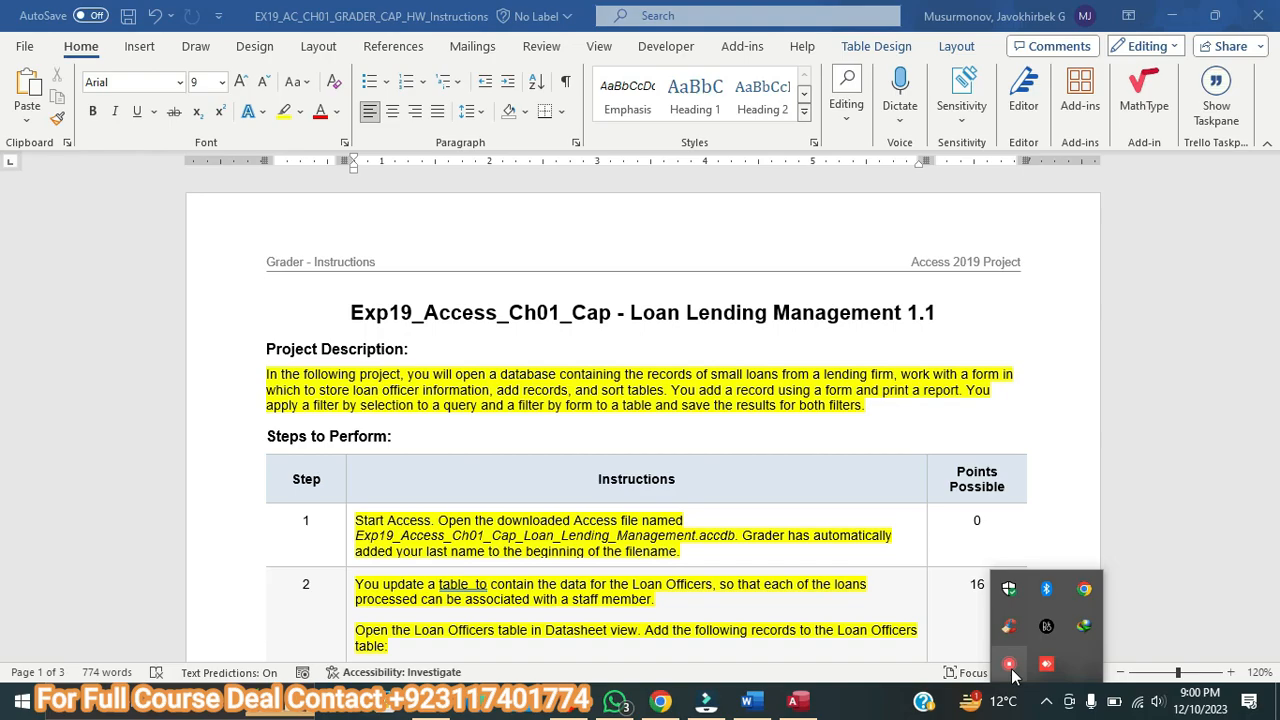
{"action": "right_click", "coordinate": [1012, 672]}
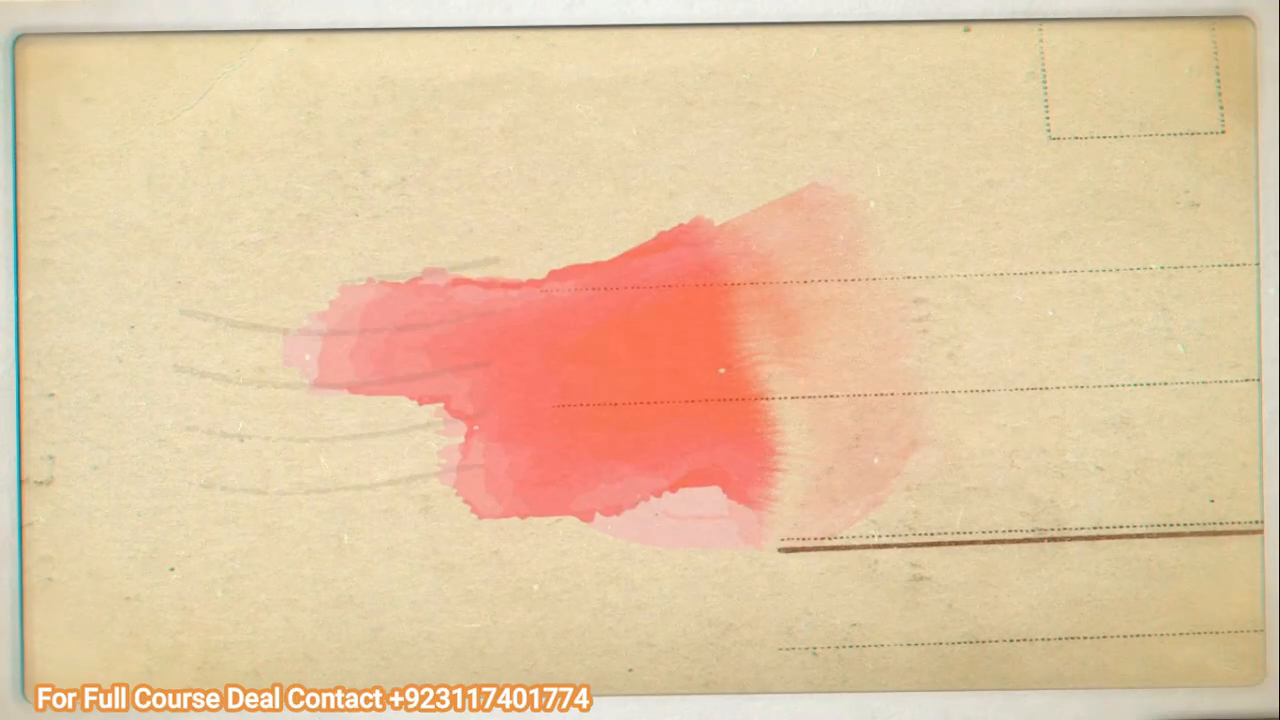